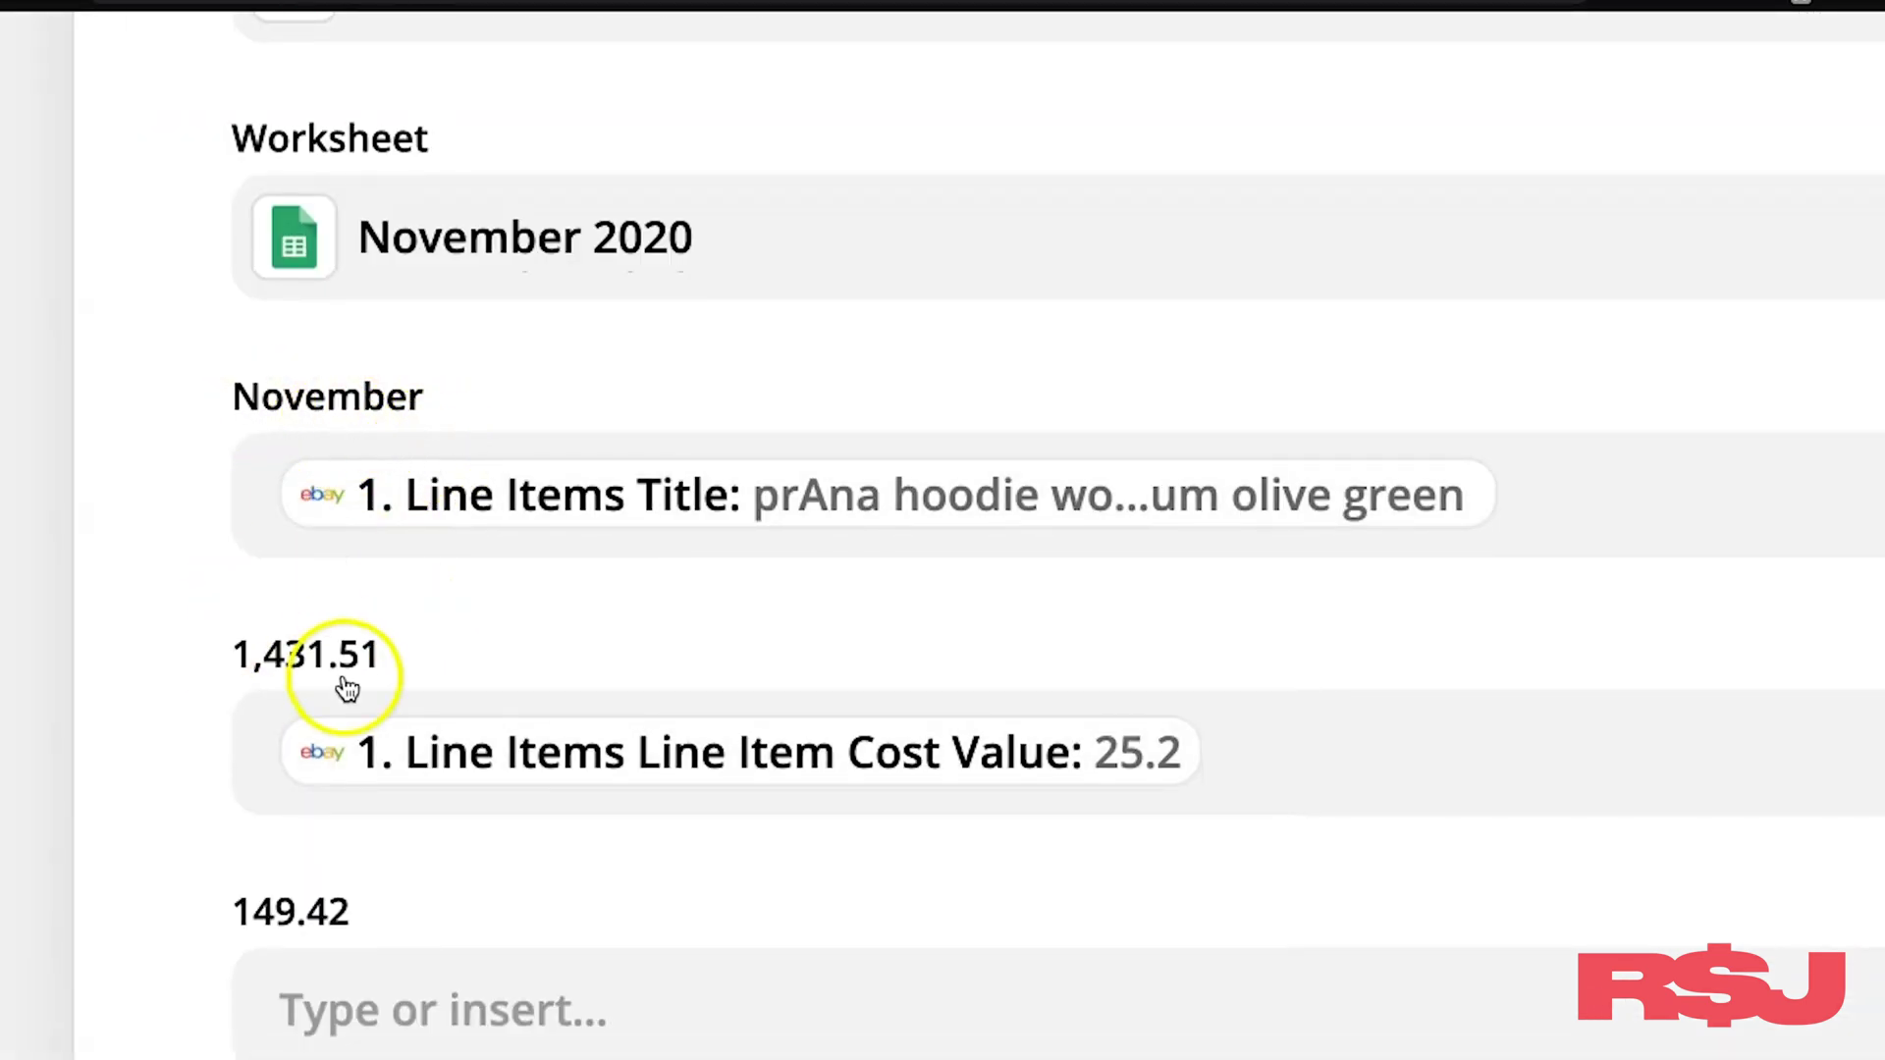
scroll(349, 684, "down", 2)
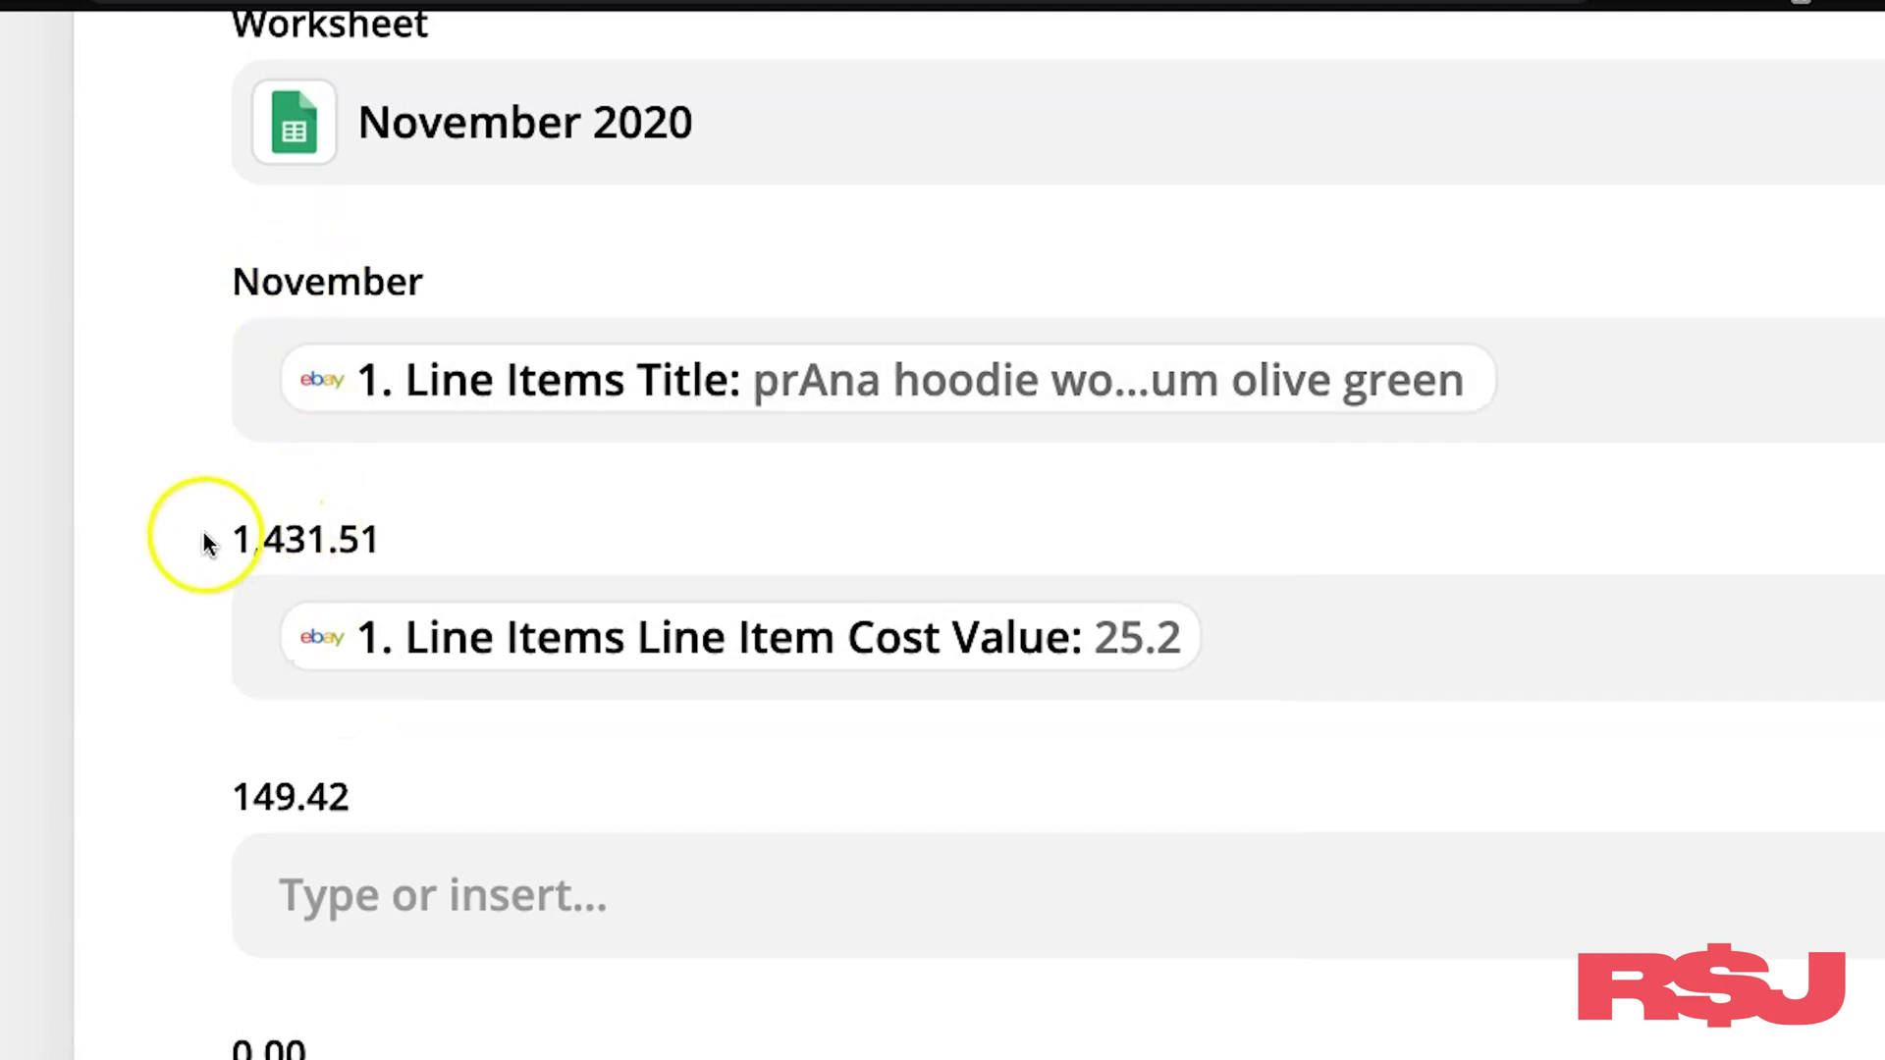
scroll(246, 547, "down", 3)
scroll(225, 650, "down", 10)
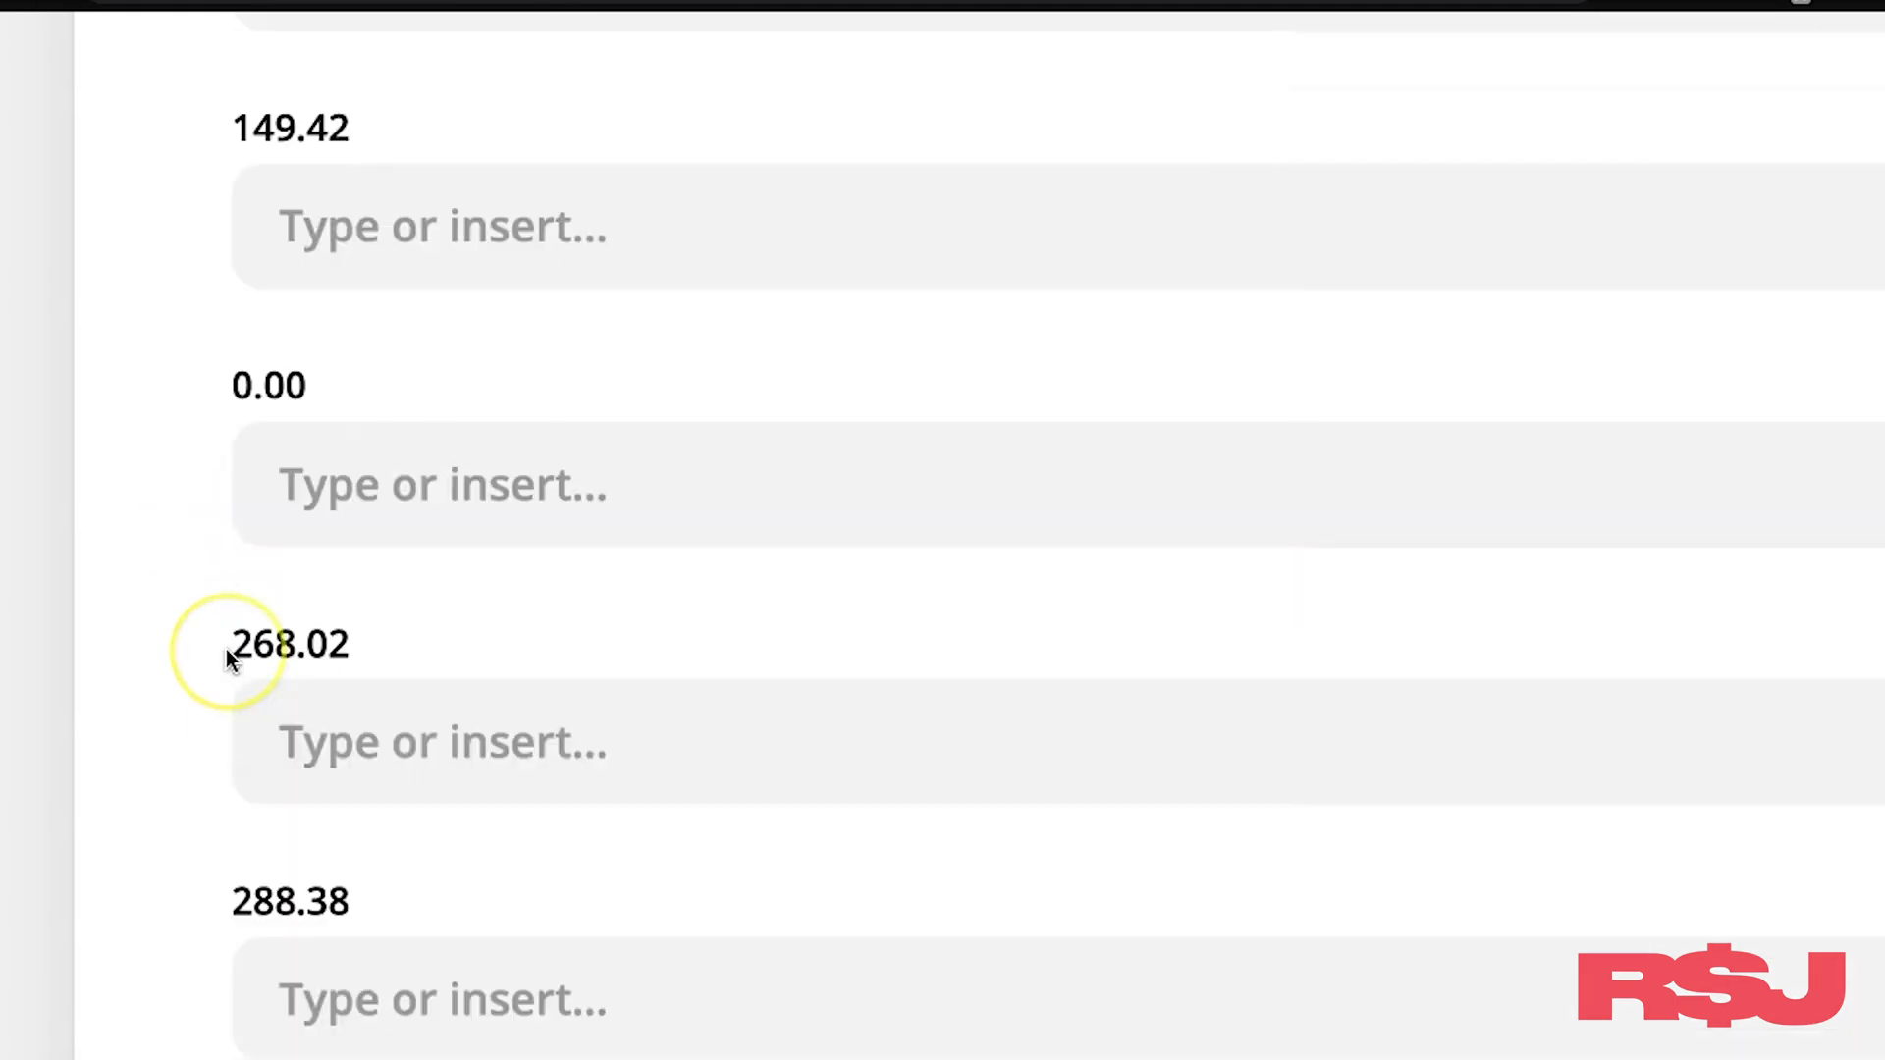
scroll(225, 650, "up", 10)
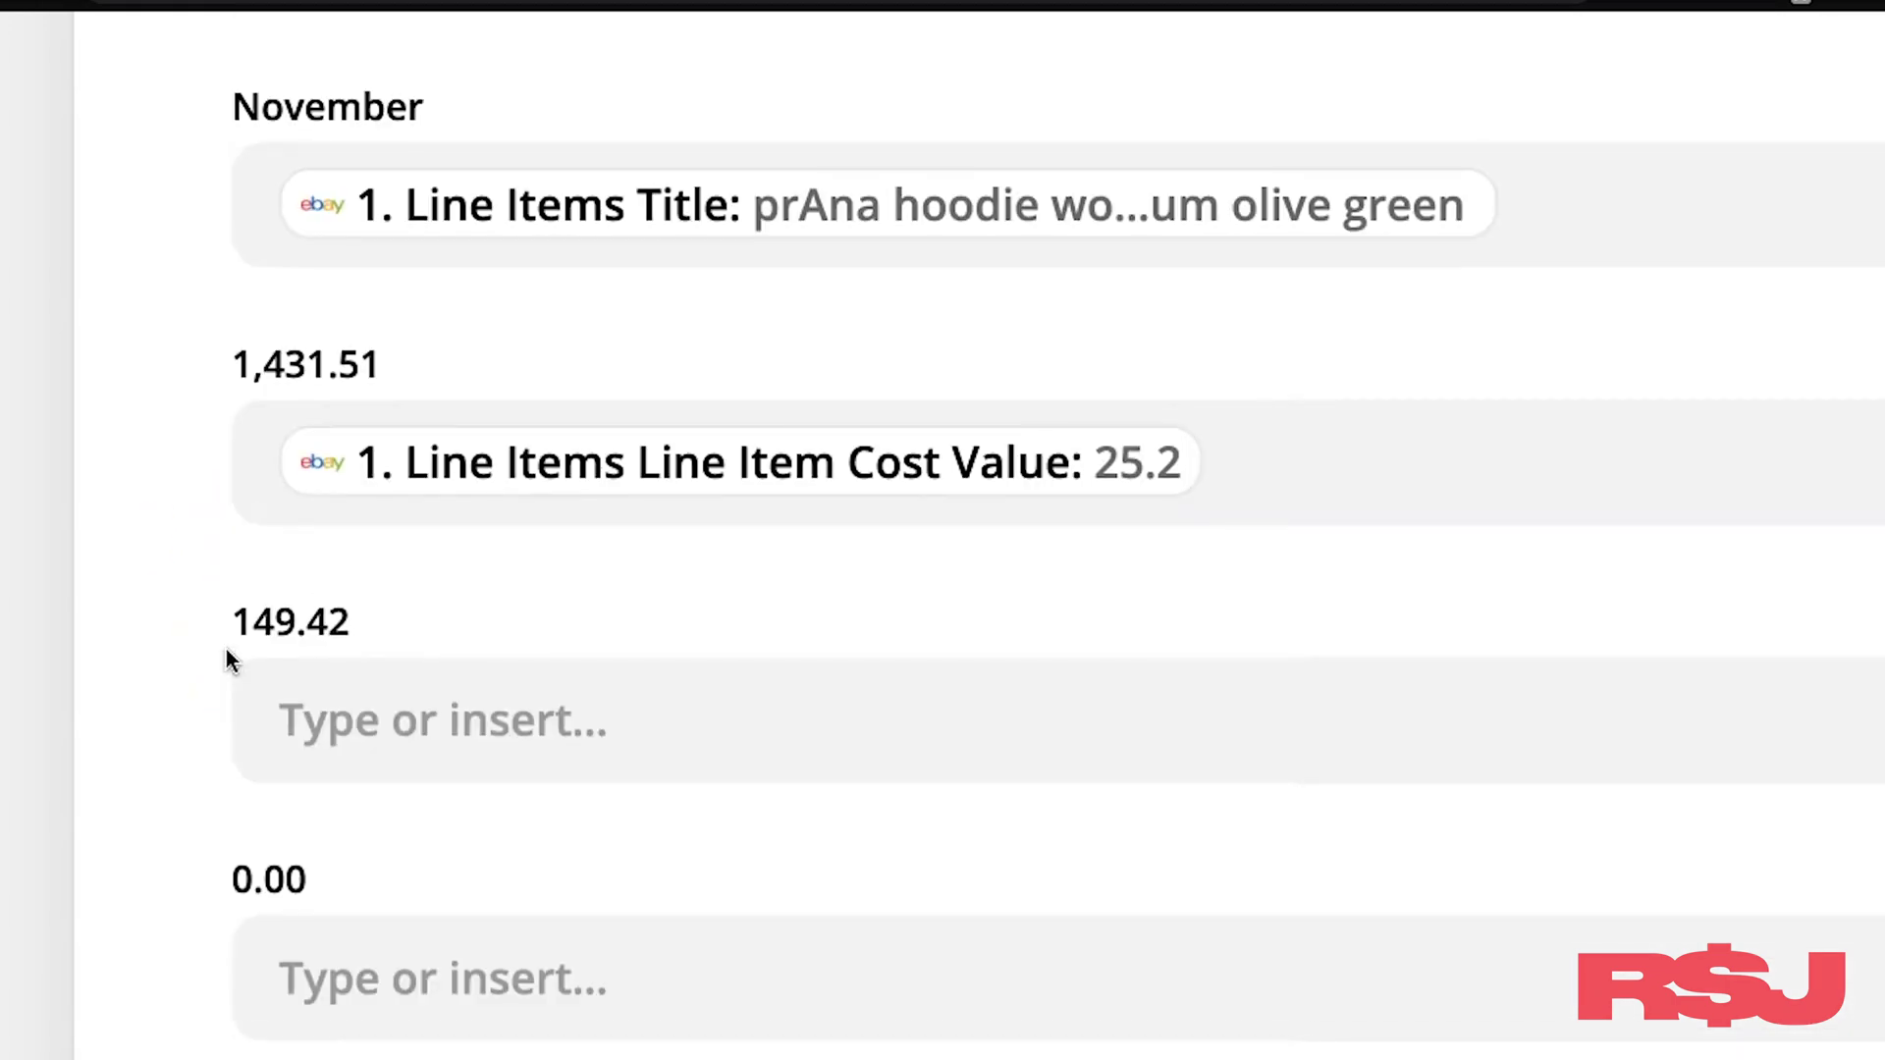
left_click(353, 528)
scroll(355, 528, "up", 3)
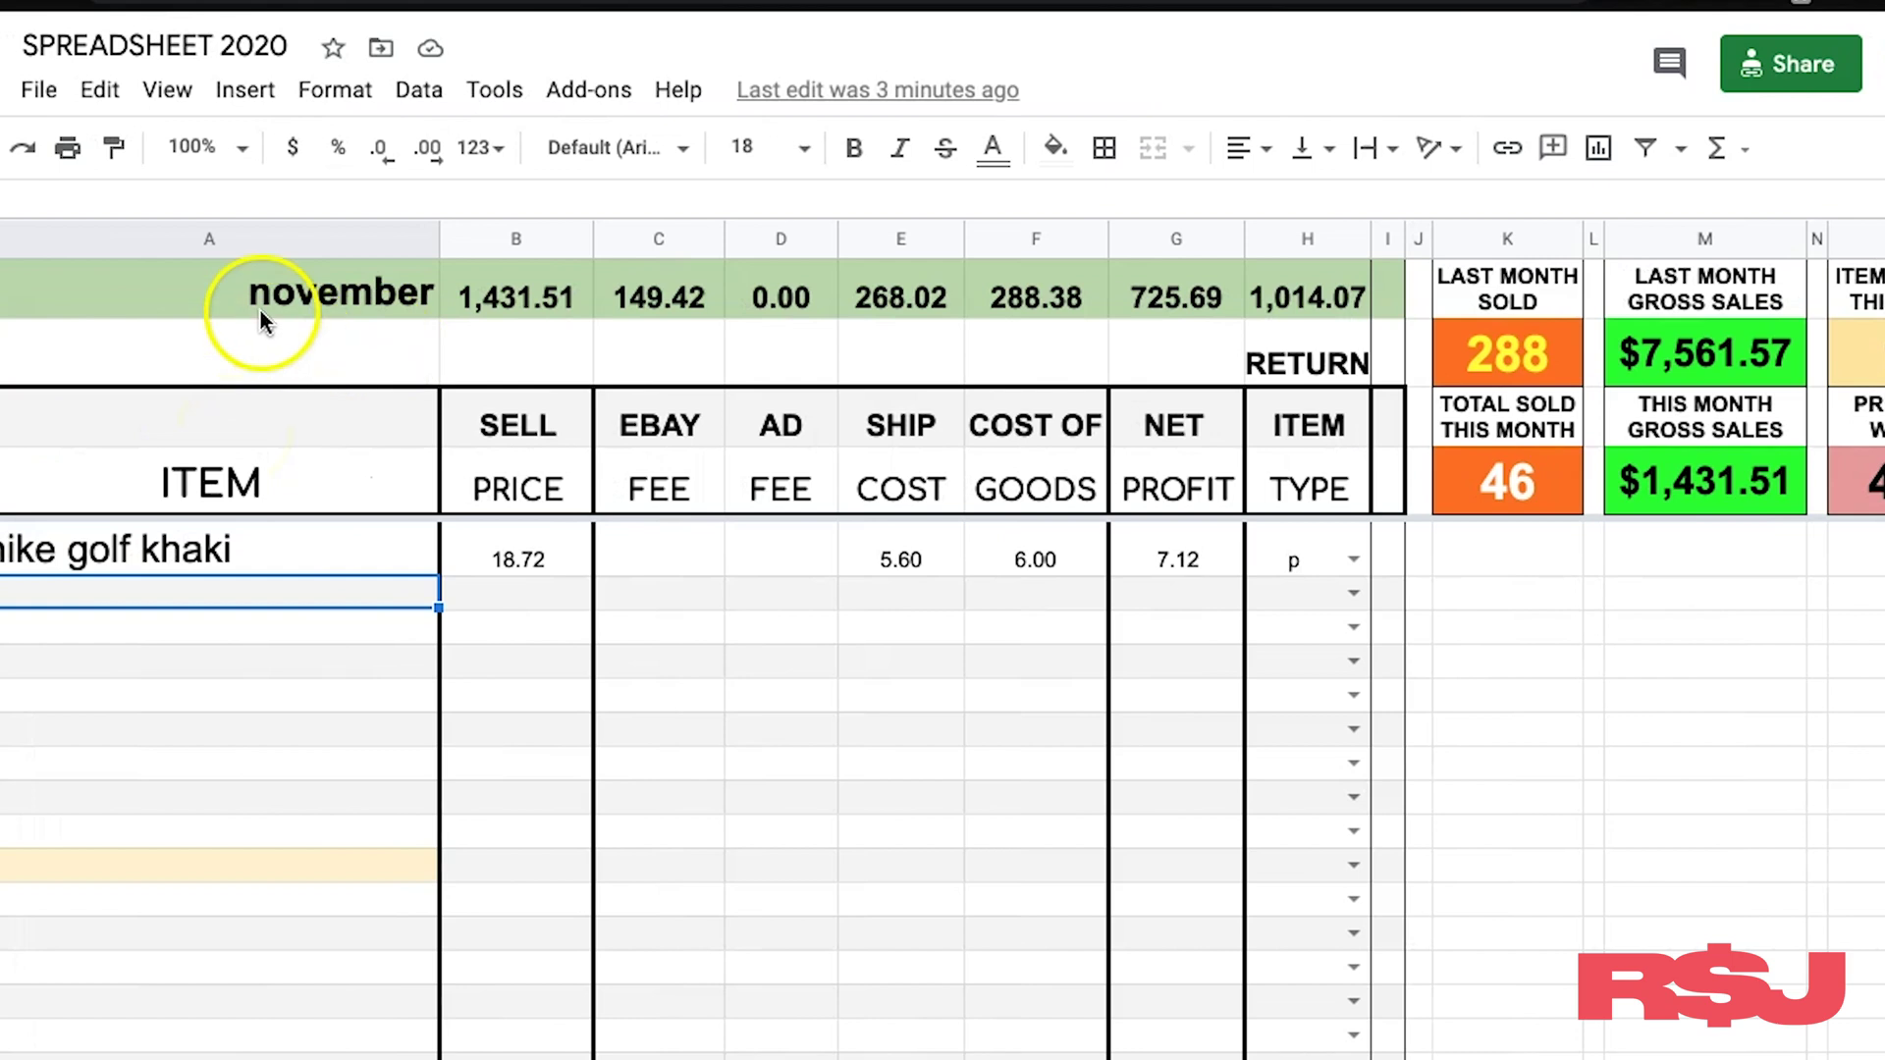
left_click(216, 289)
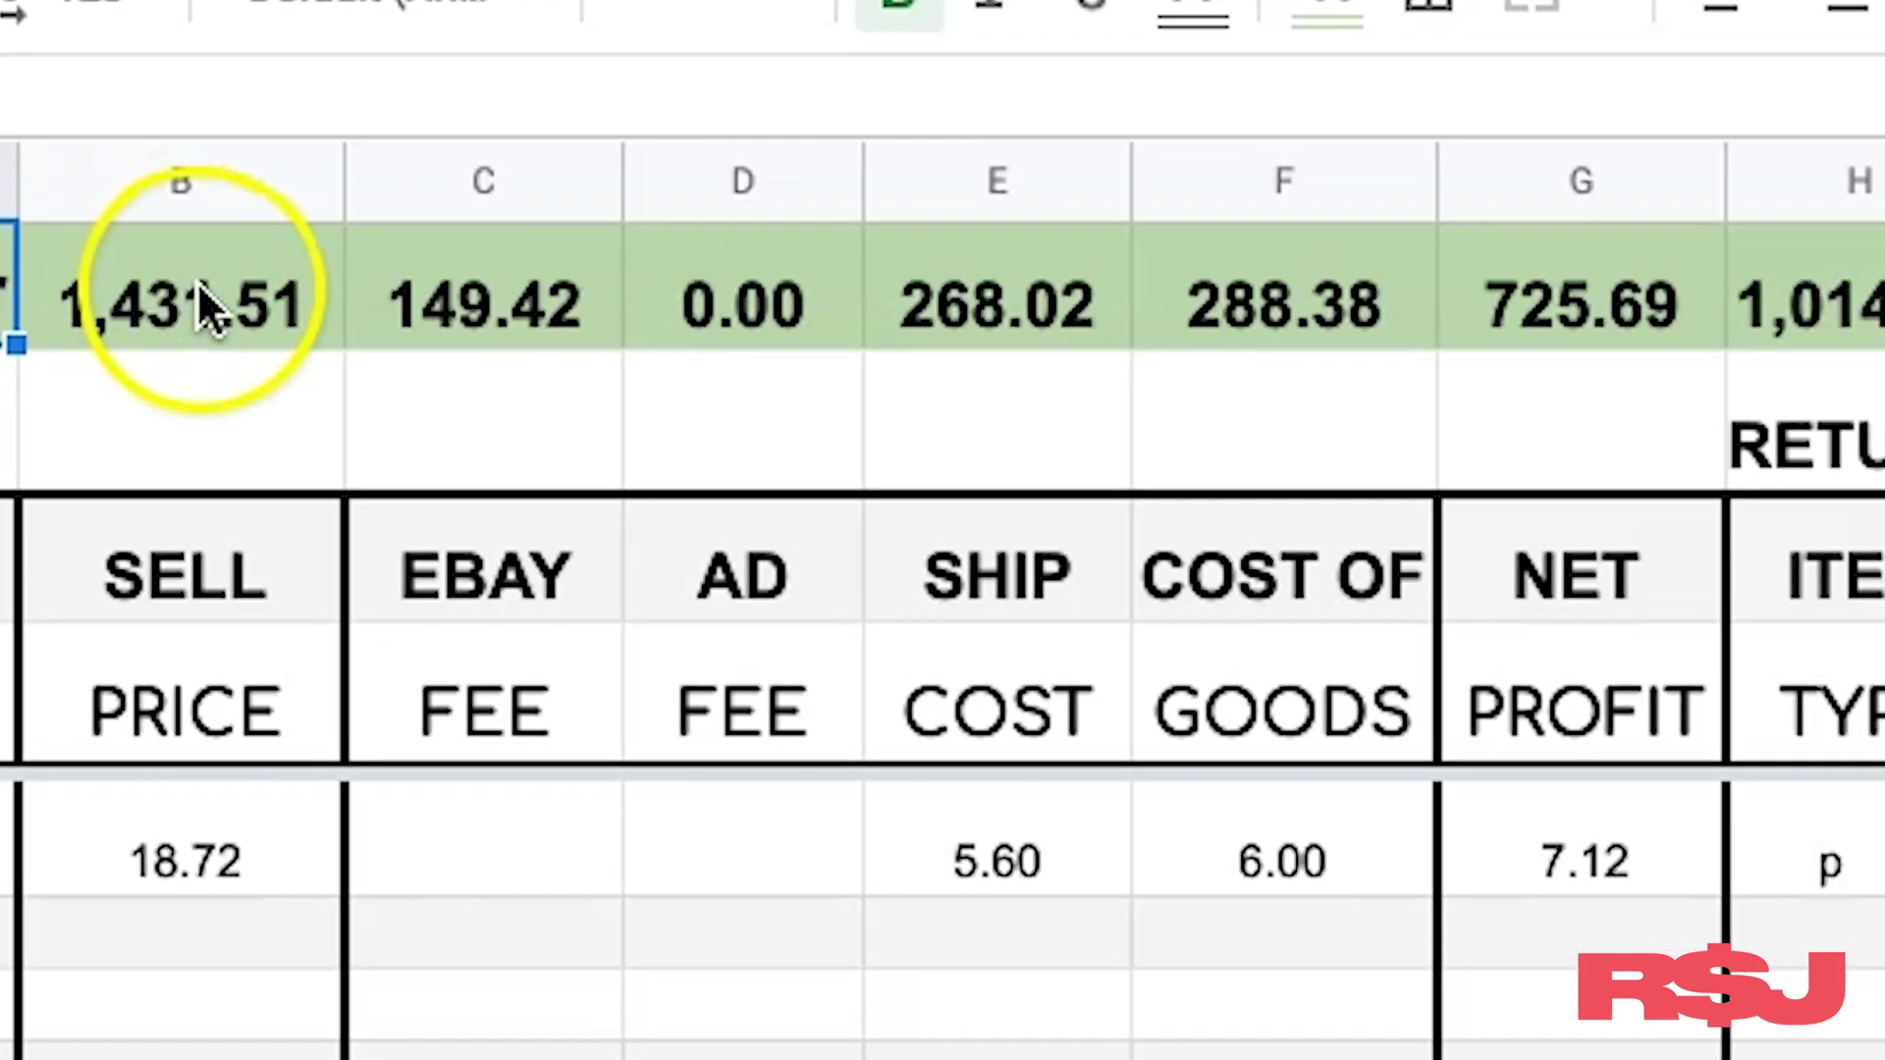
left_click(462, 272)
left_click(513, 289)
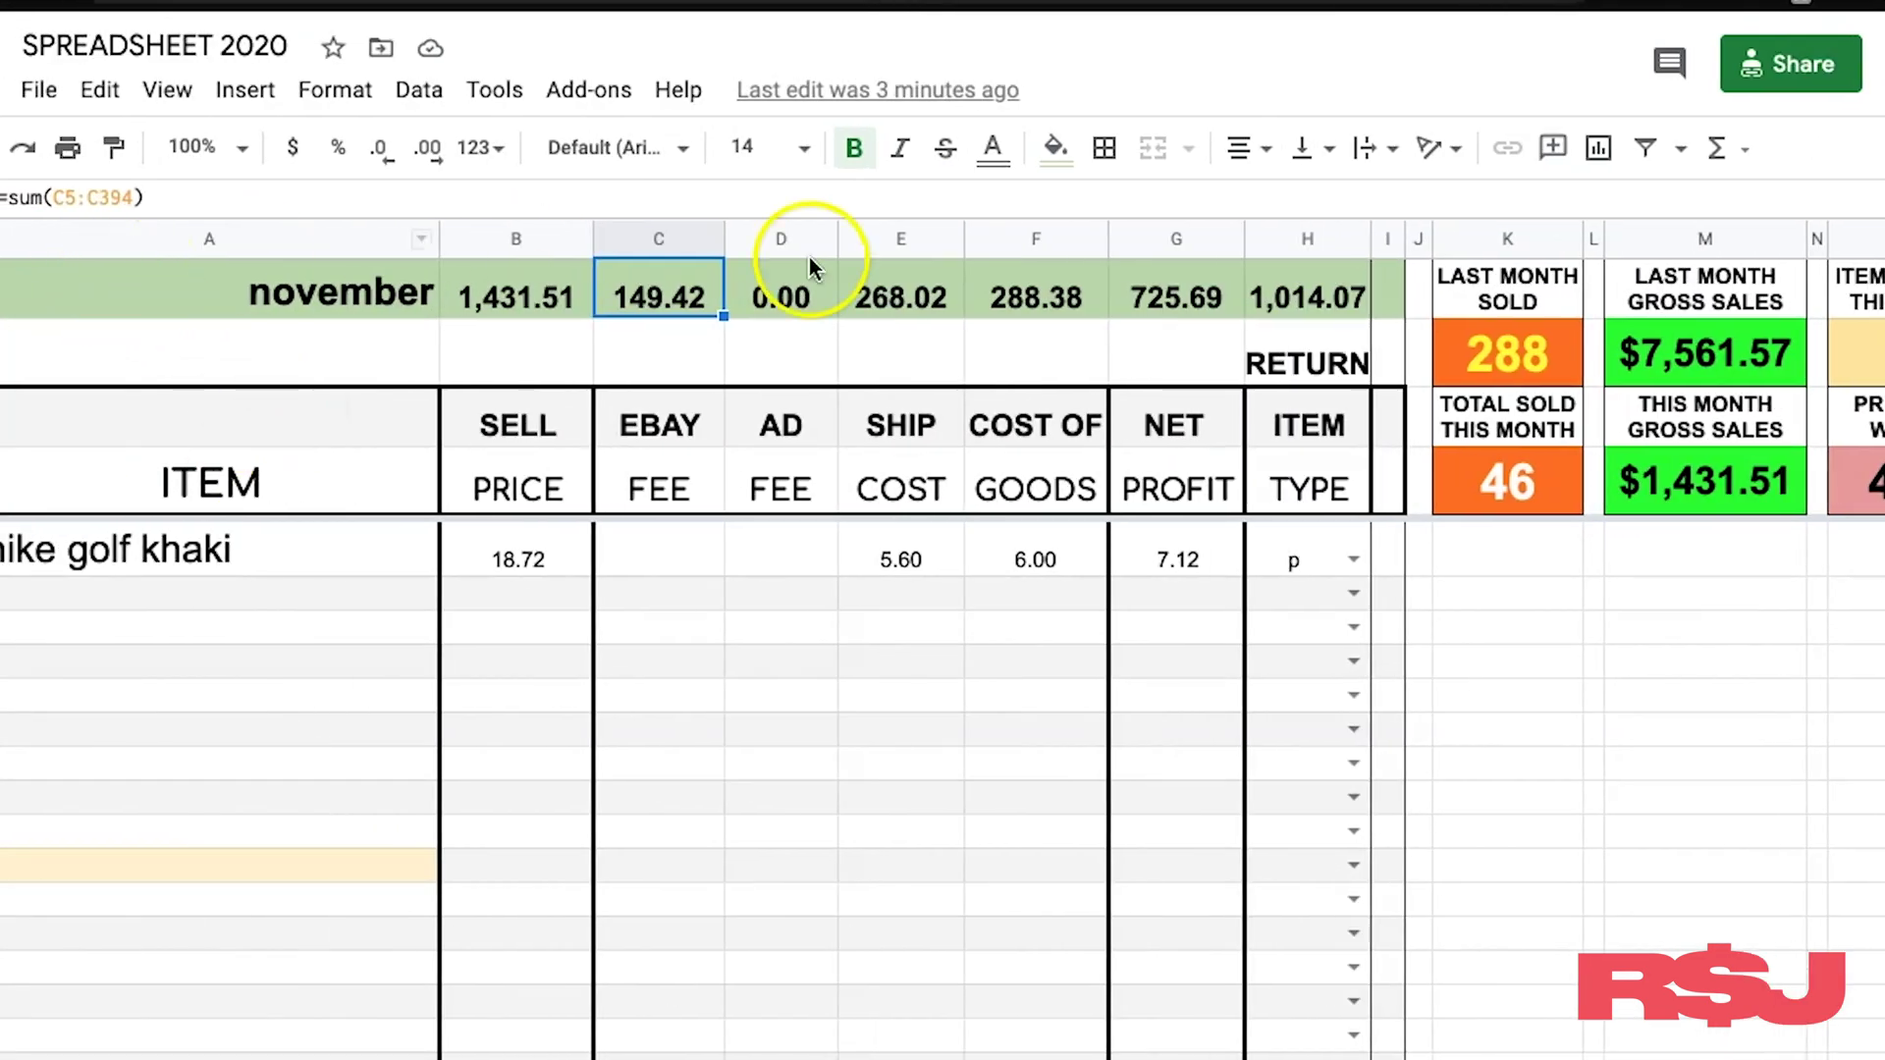
left_click(1488, 295)
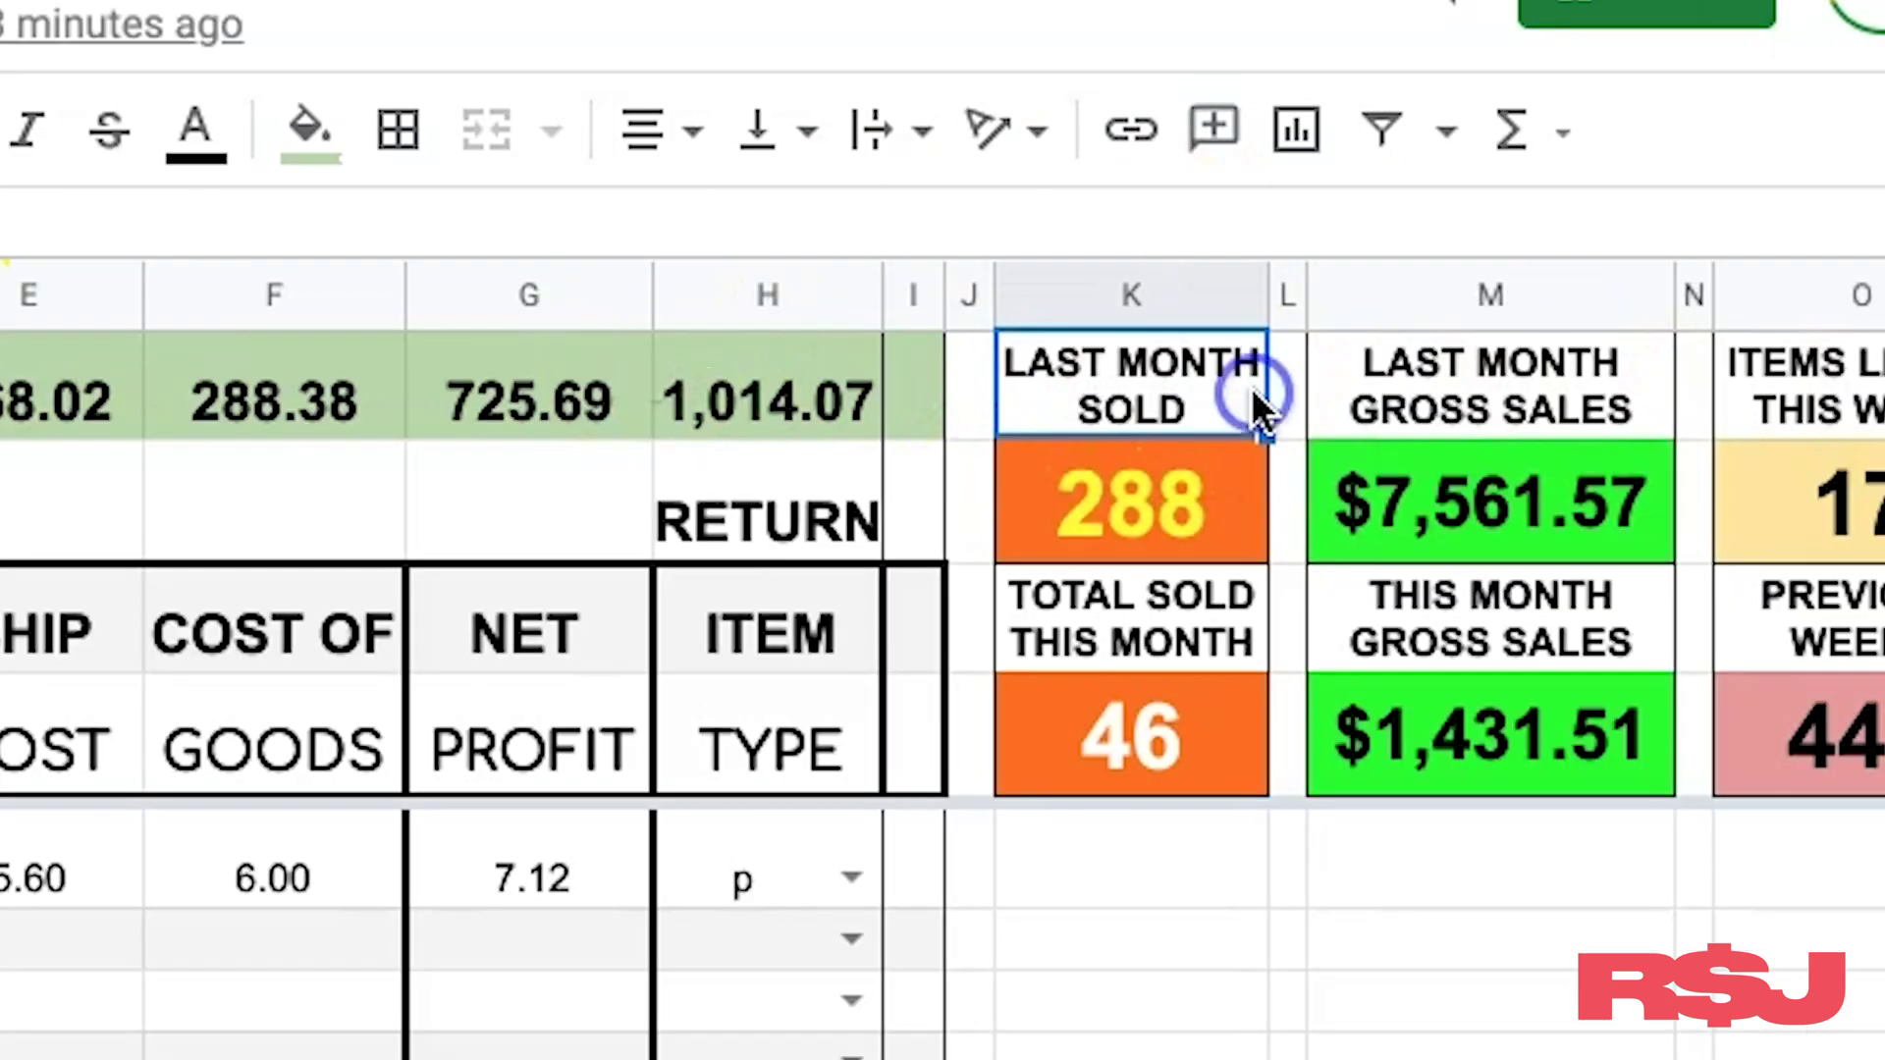
left_click(1482, 385)
key("Right")
key("Right")
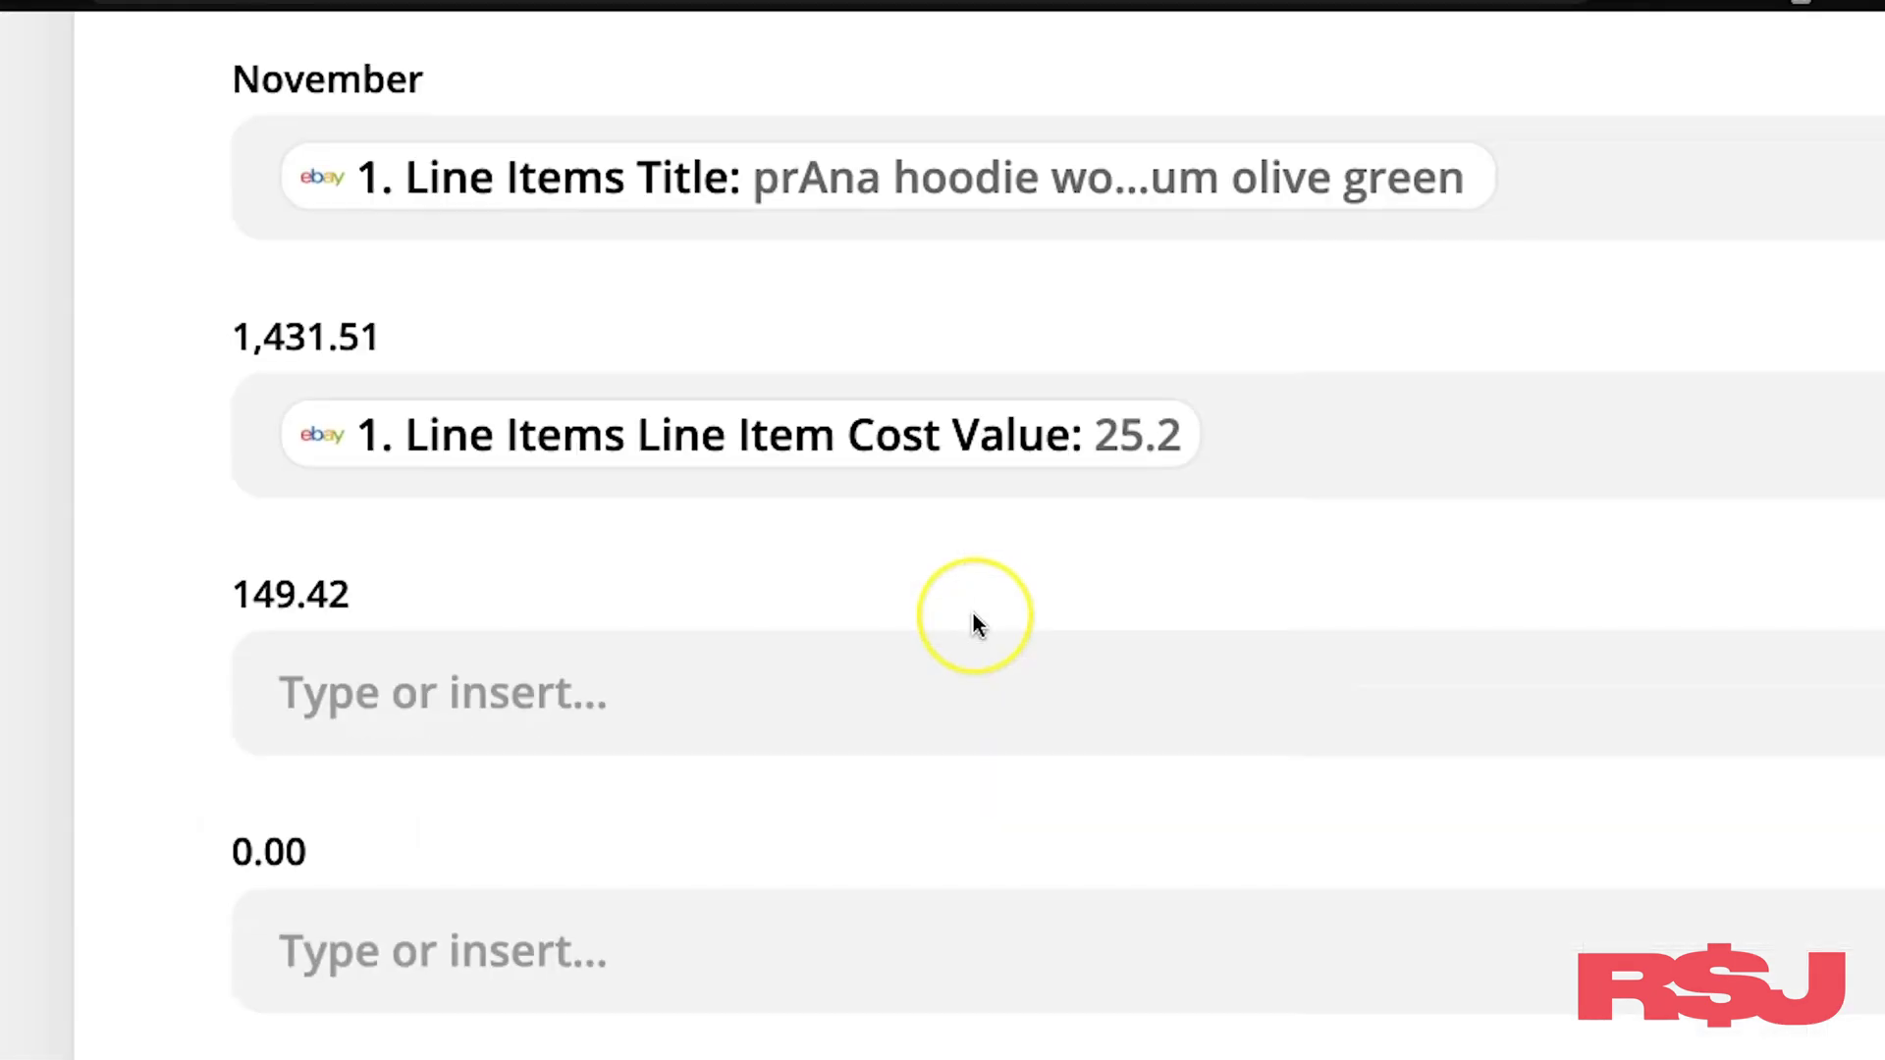
scroll(972, 624, "down", 15)
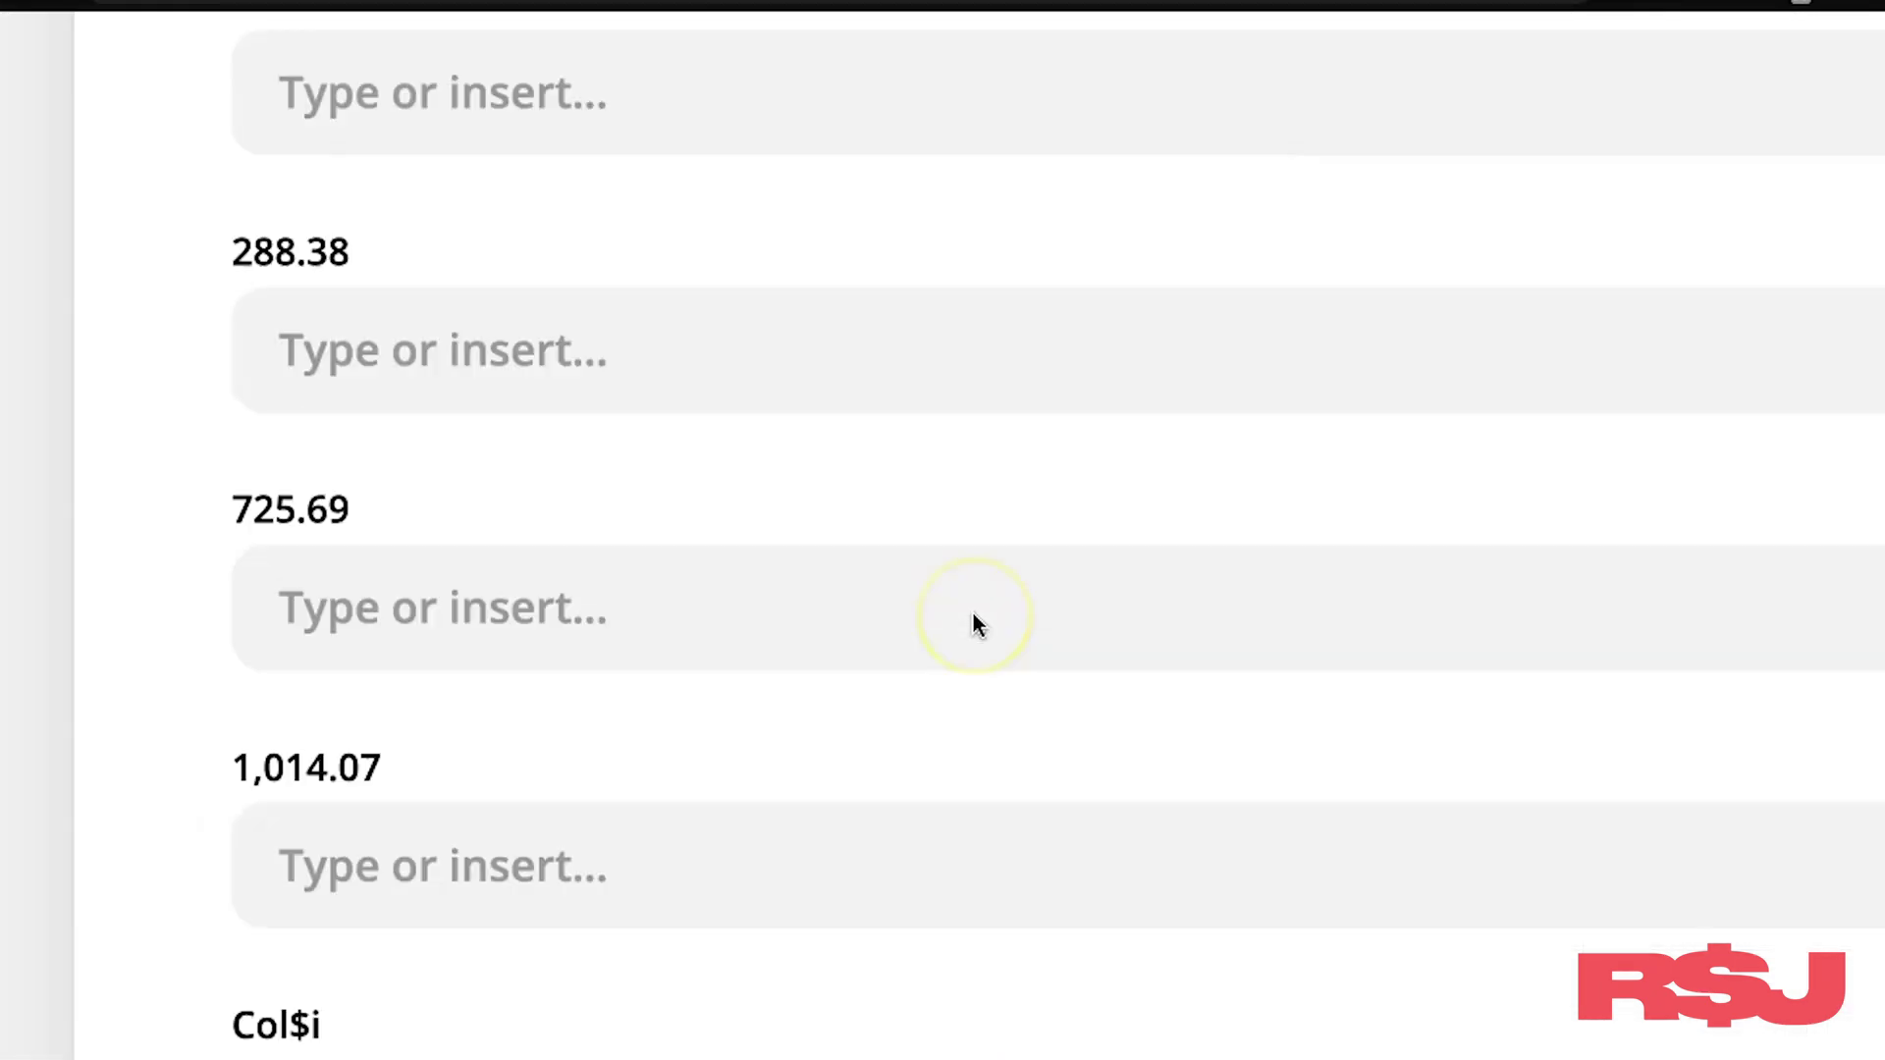
scroll(974, 619, "down", 8)
scroll(975, 619, "up", 12)
scroll(975, 619, "down", 5)
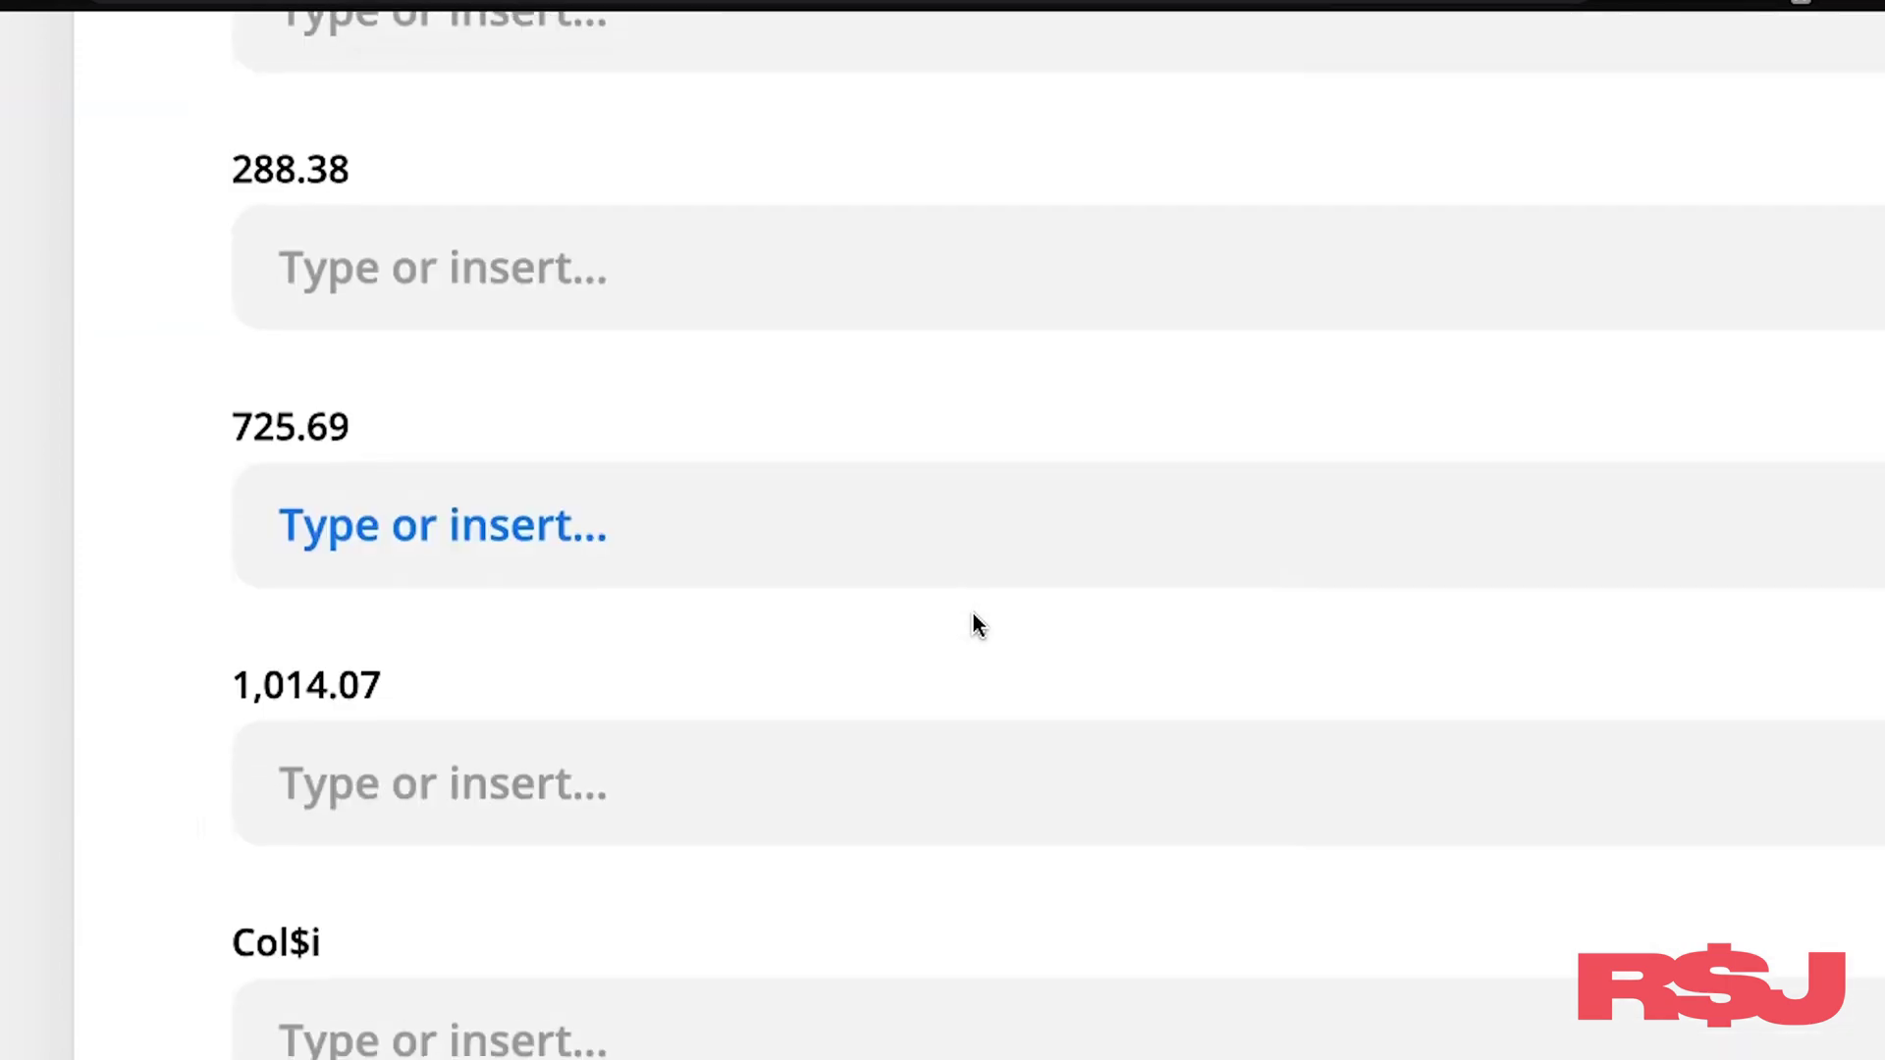
scroll(975, 623, "down", 2)
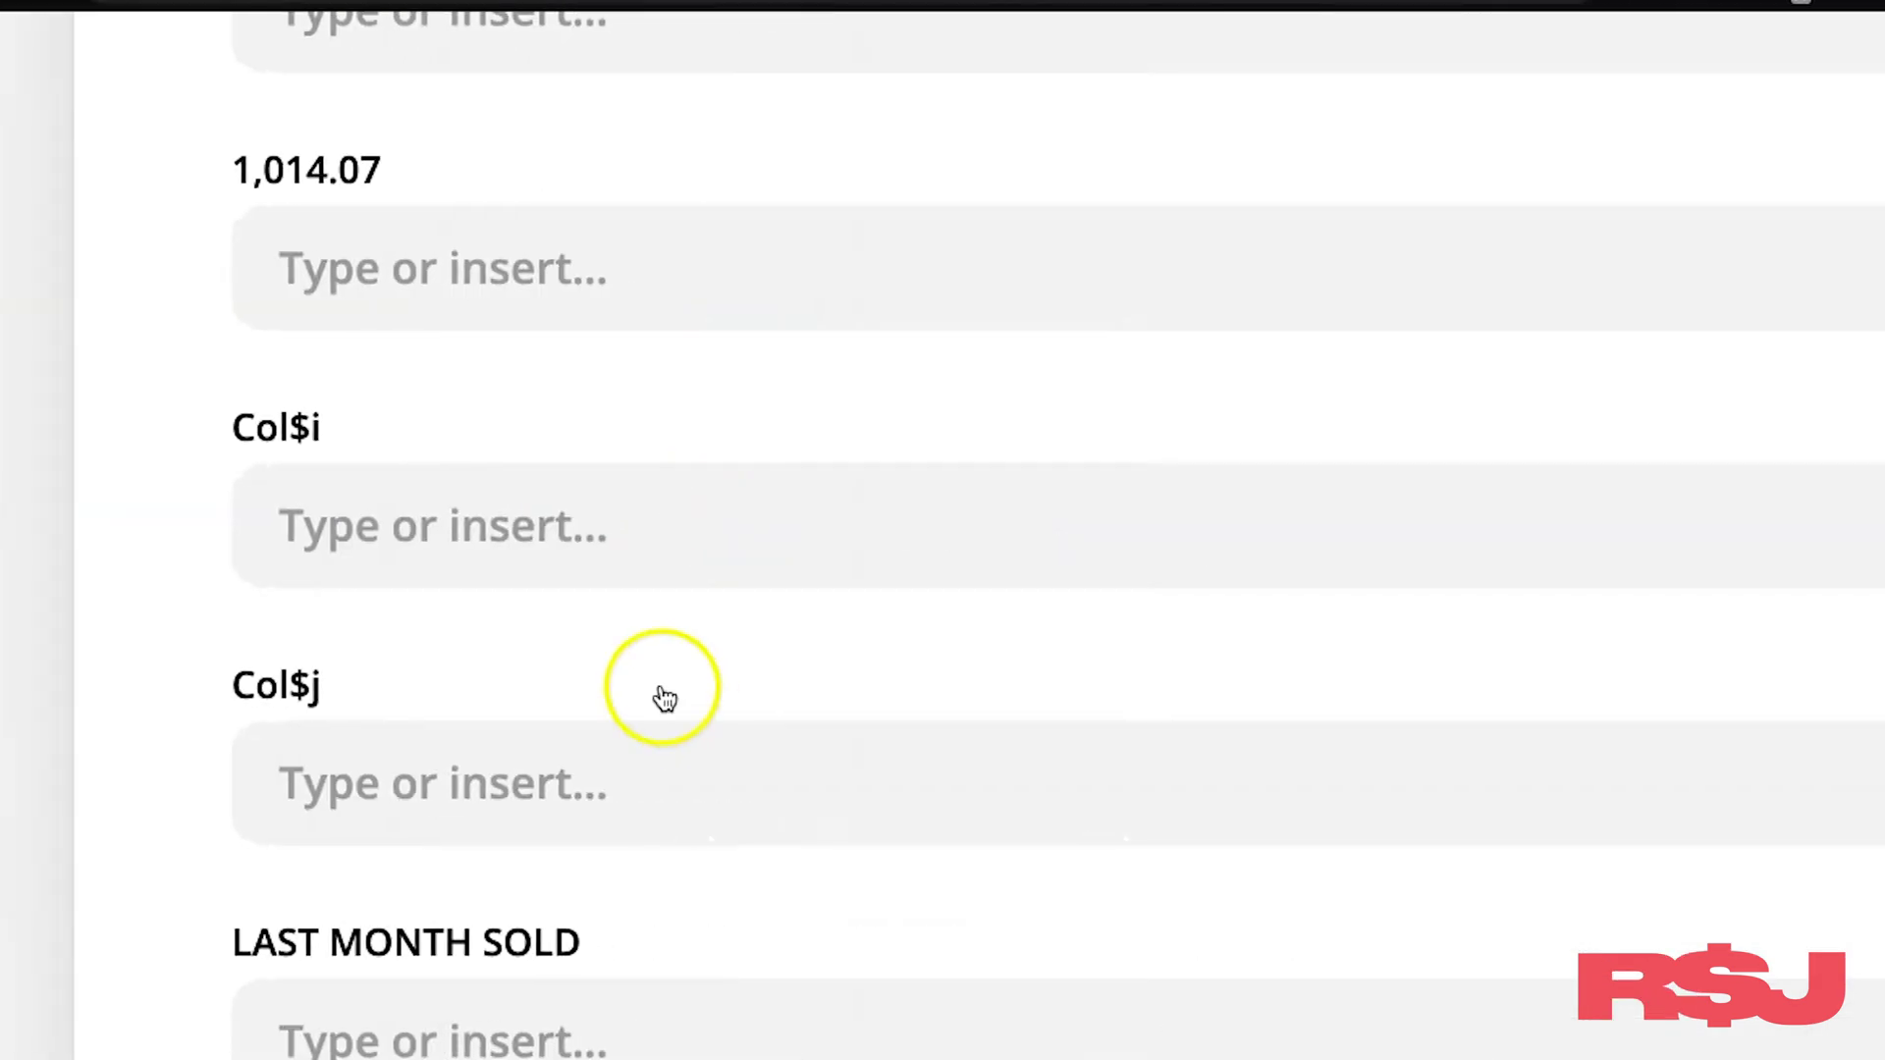
scroll(661, 687, "up", 10)
scroll(659, 675, "down", 3)
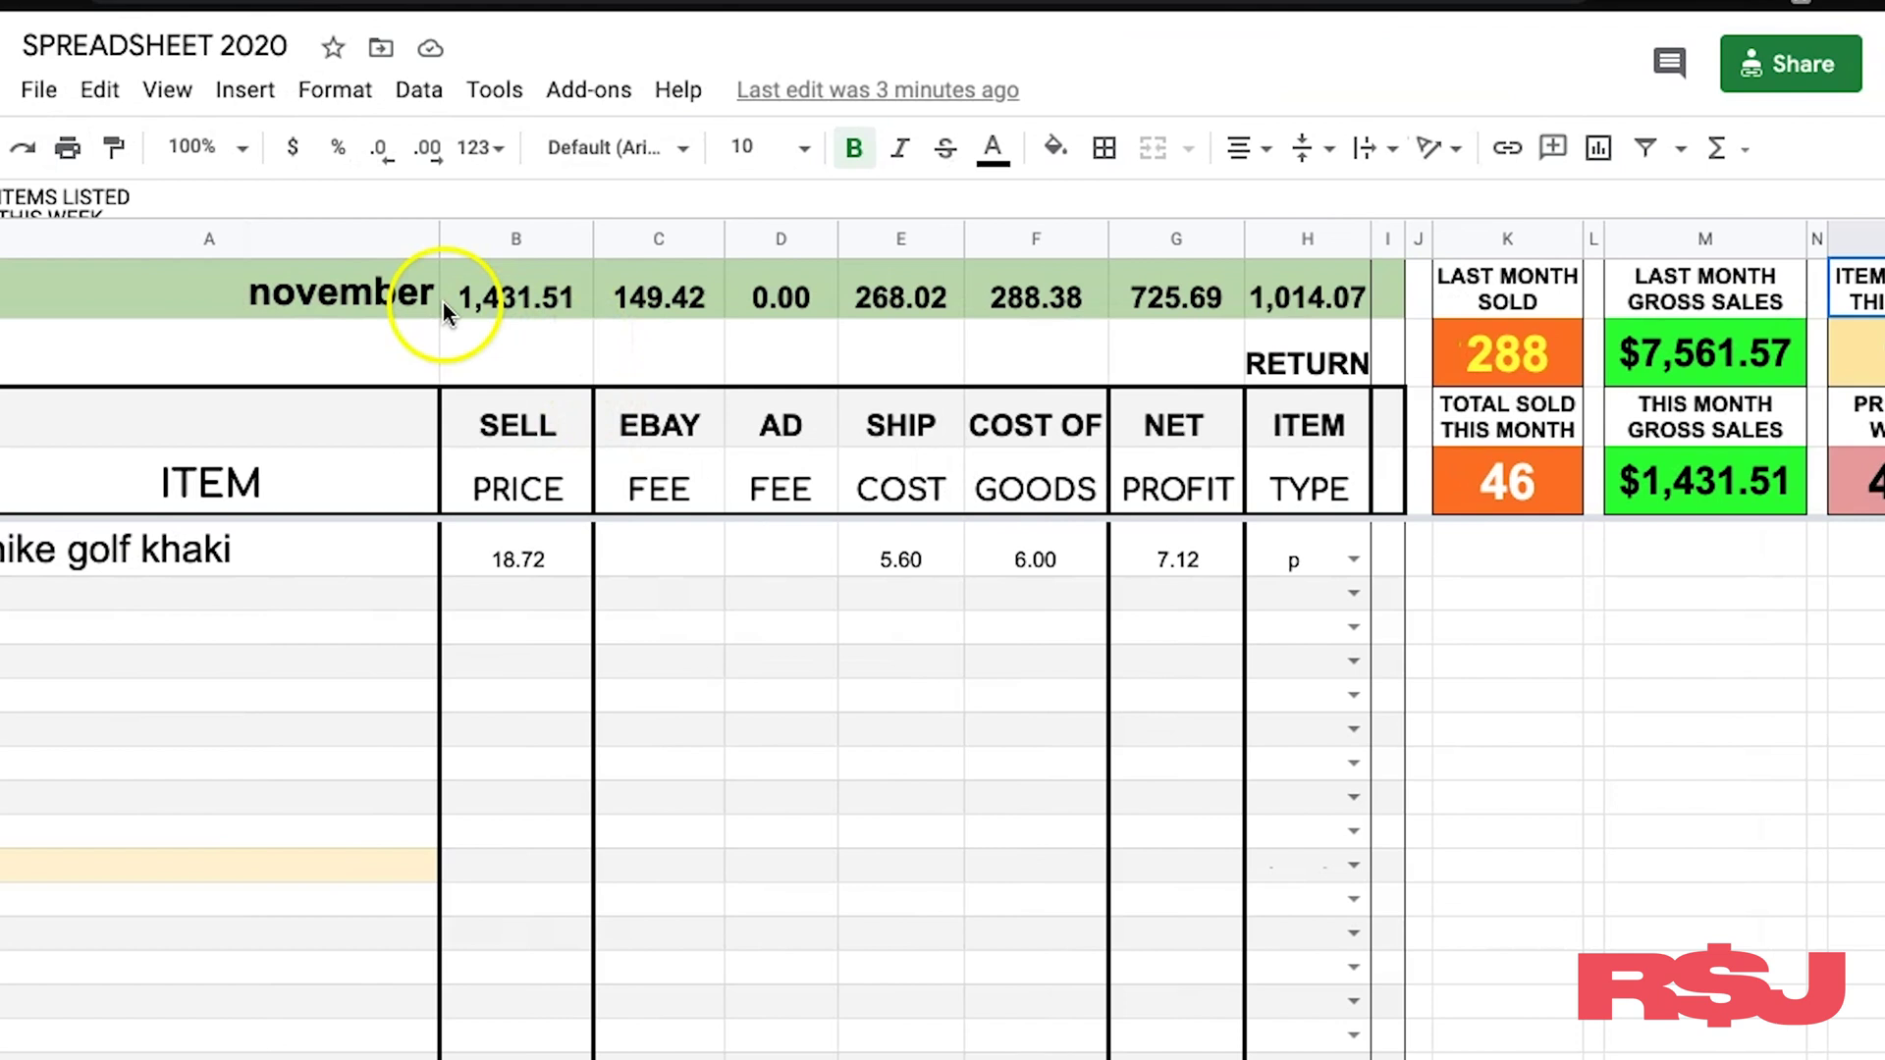
left_click(403, 290)
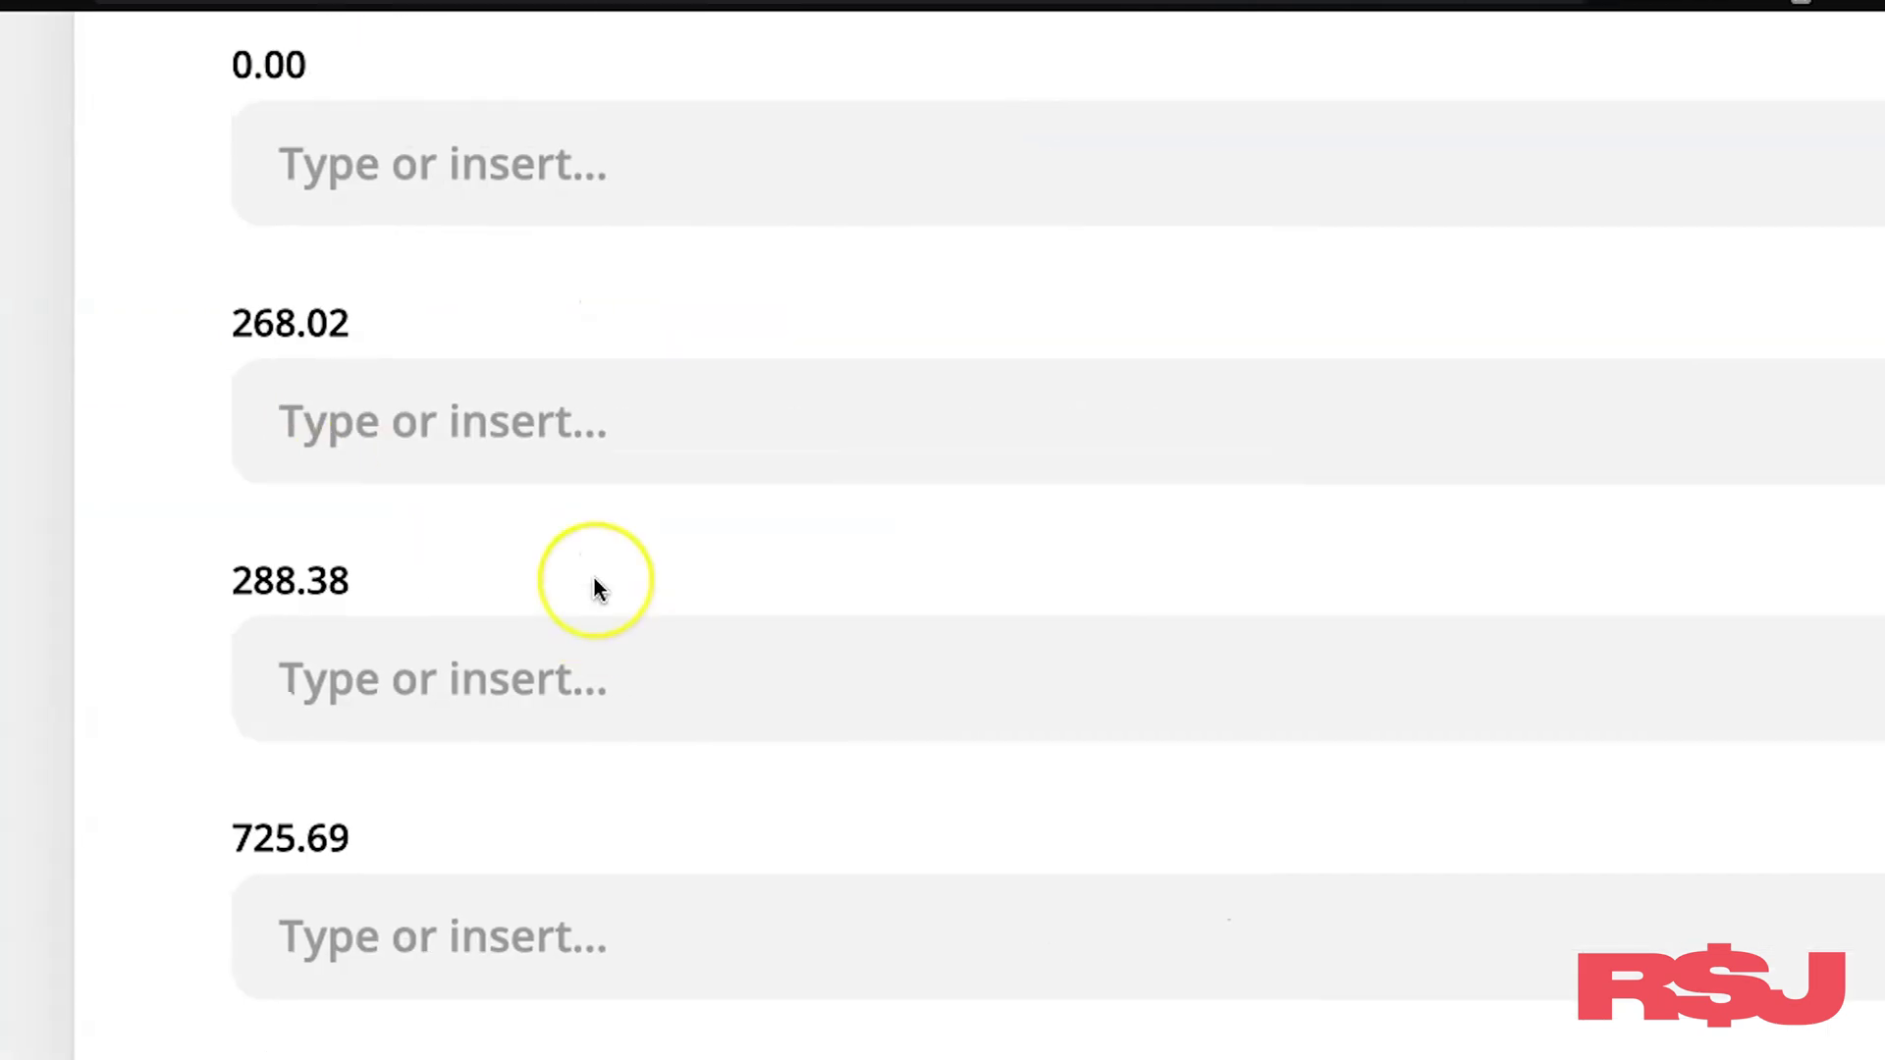
scroll(593, 577, "up", 10)
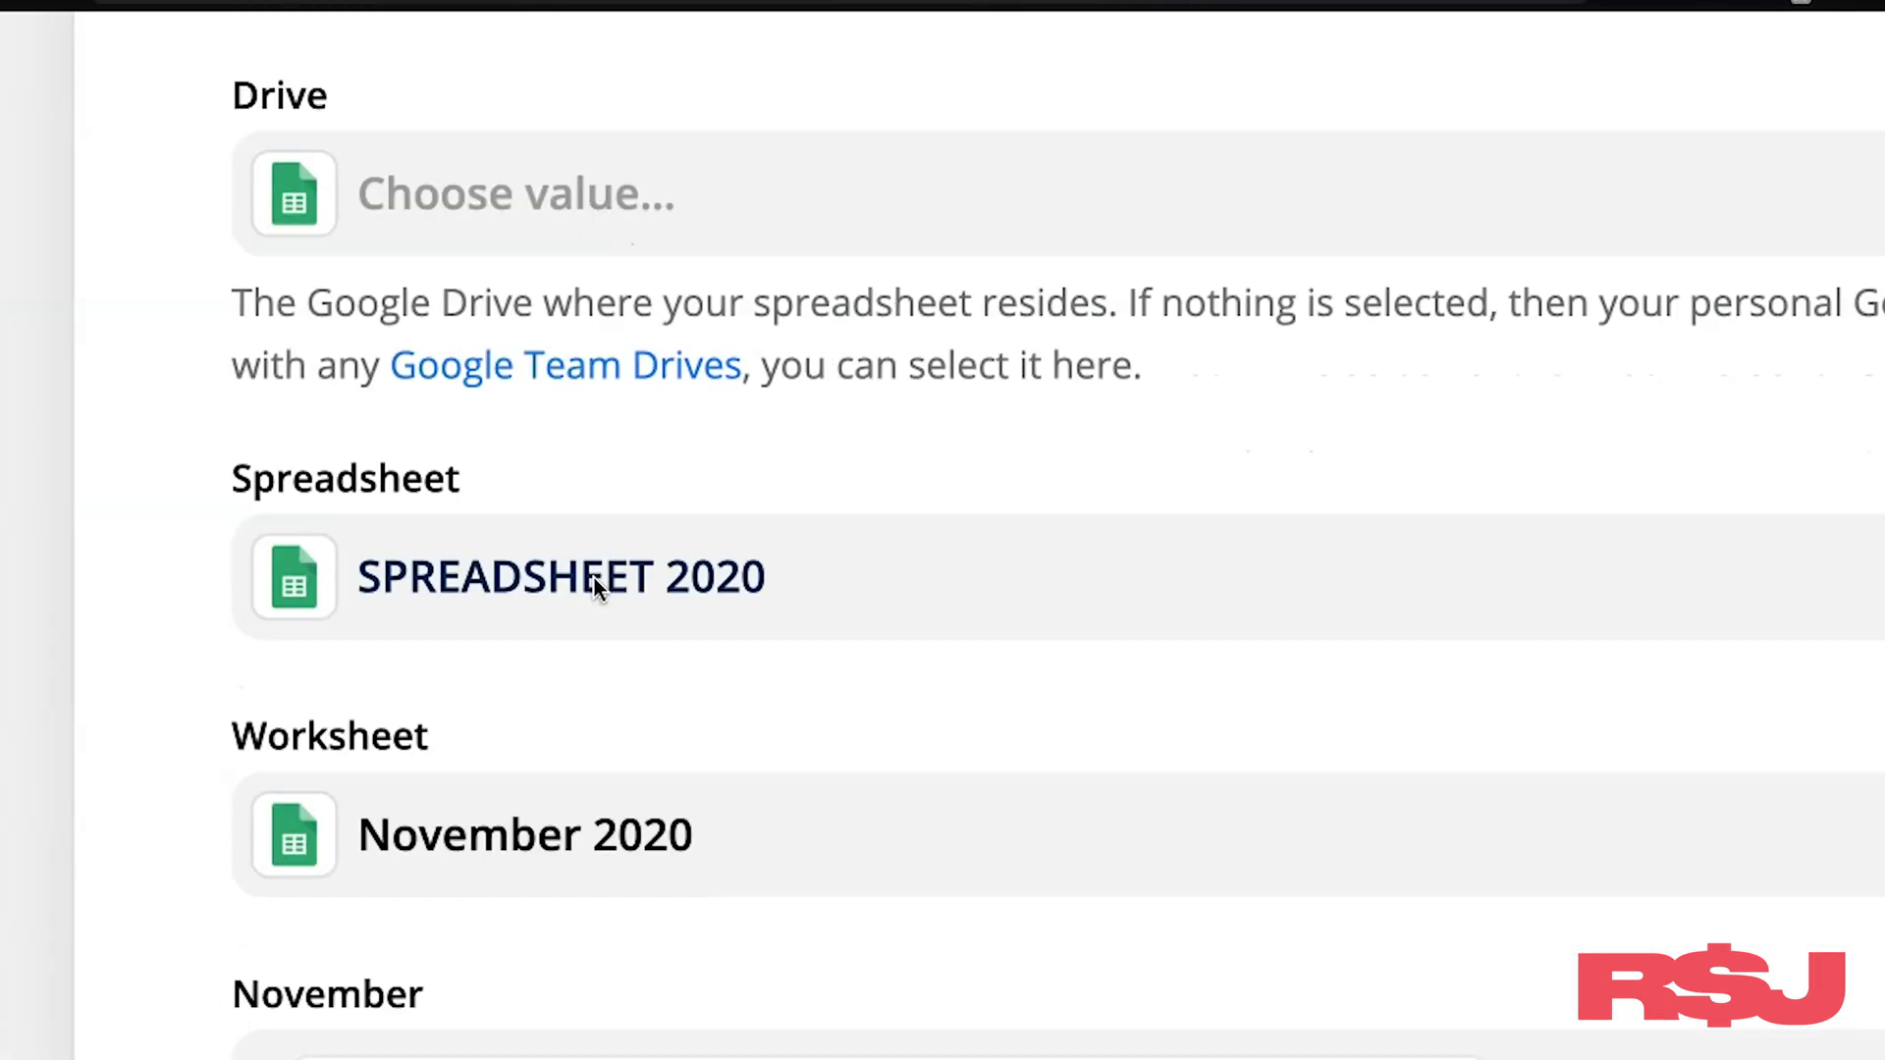
scroll(593, 577, "down", 5)
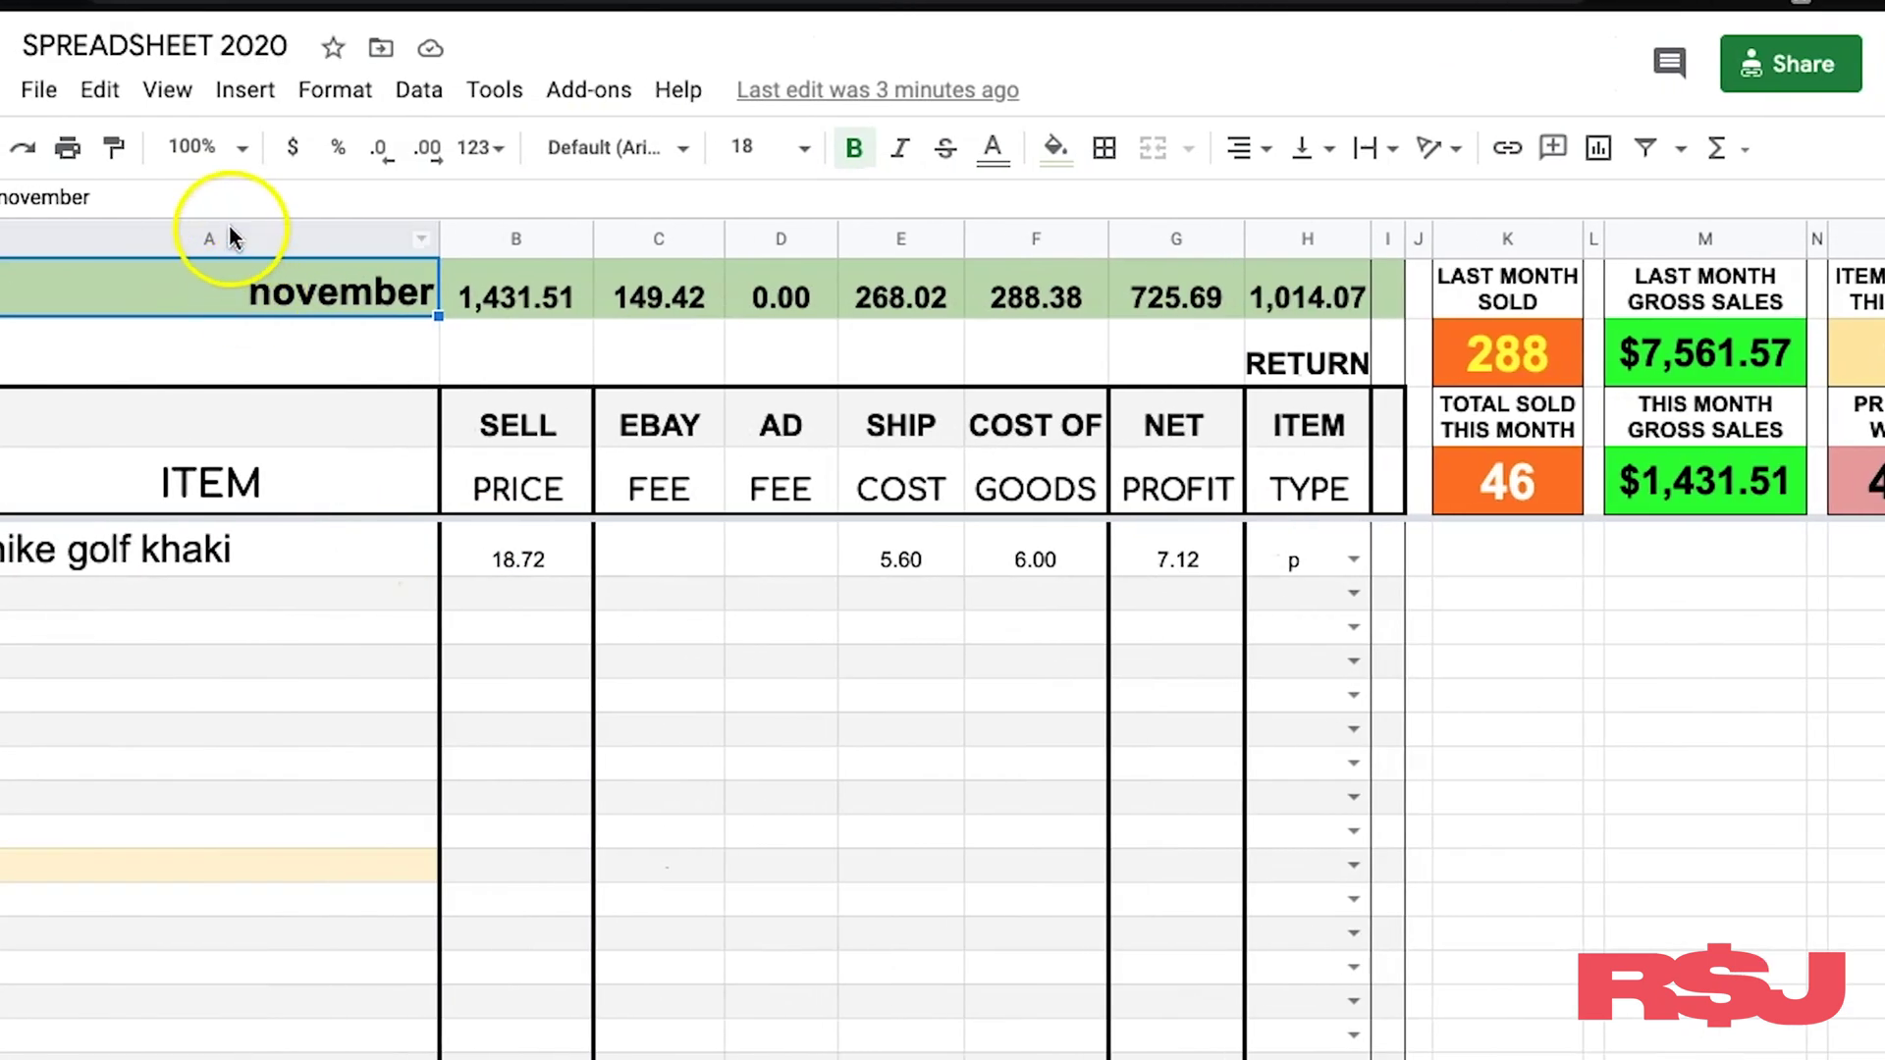
left_click(228, 228)
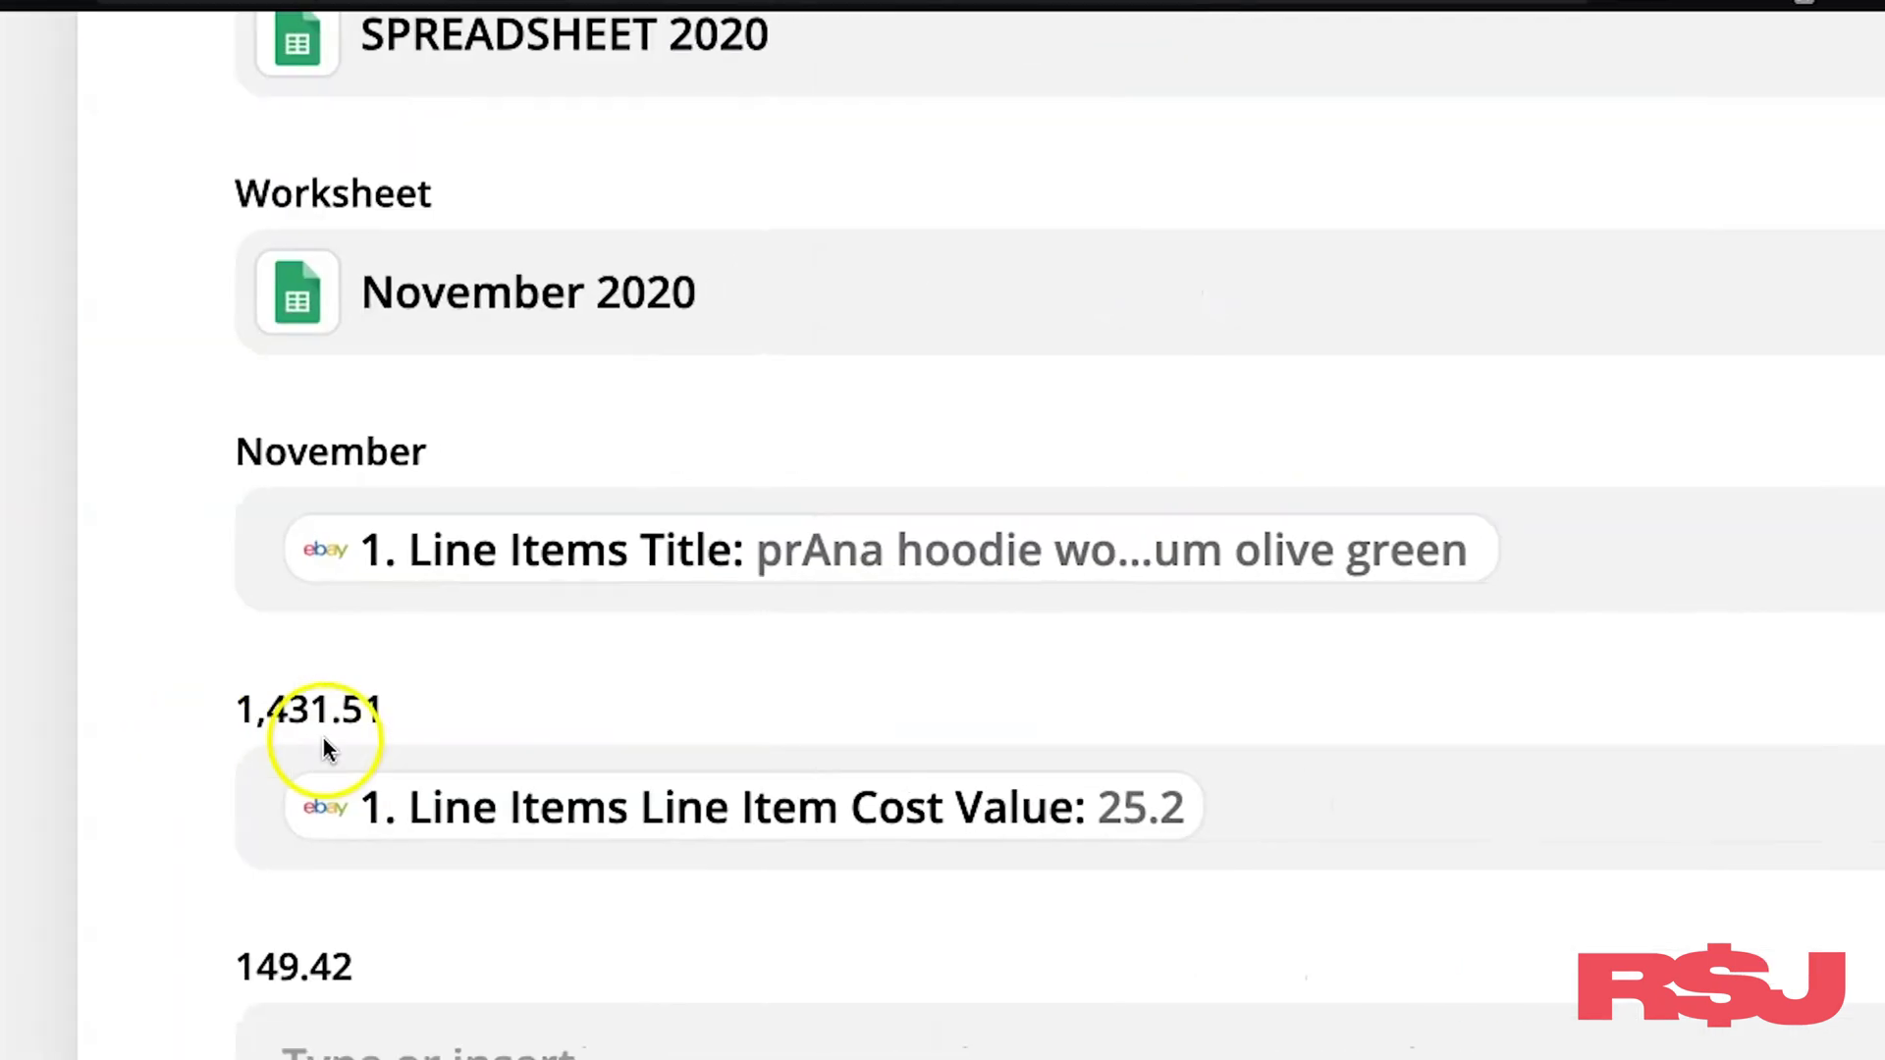
scroll(393, 688, "down", 3)
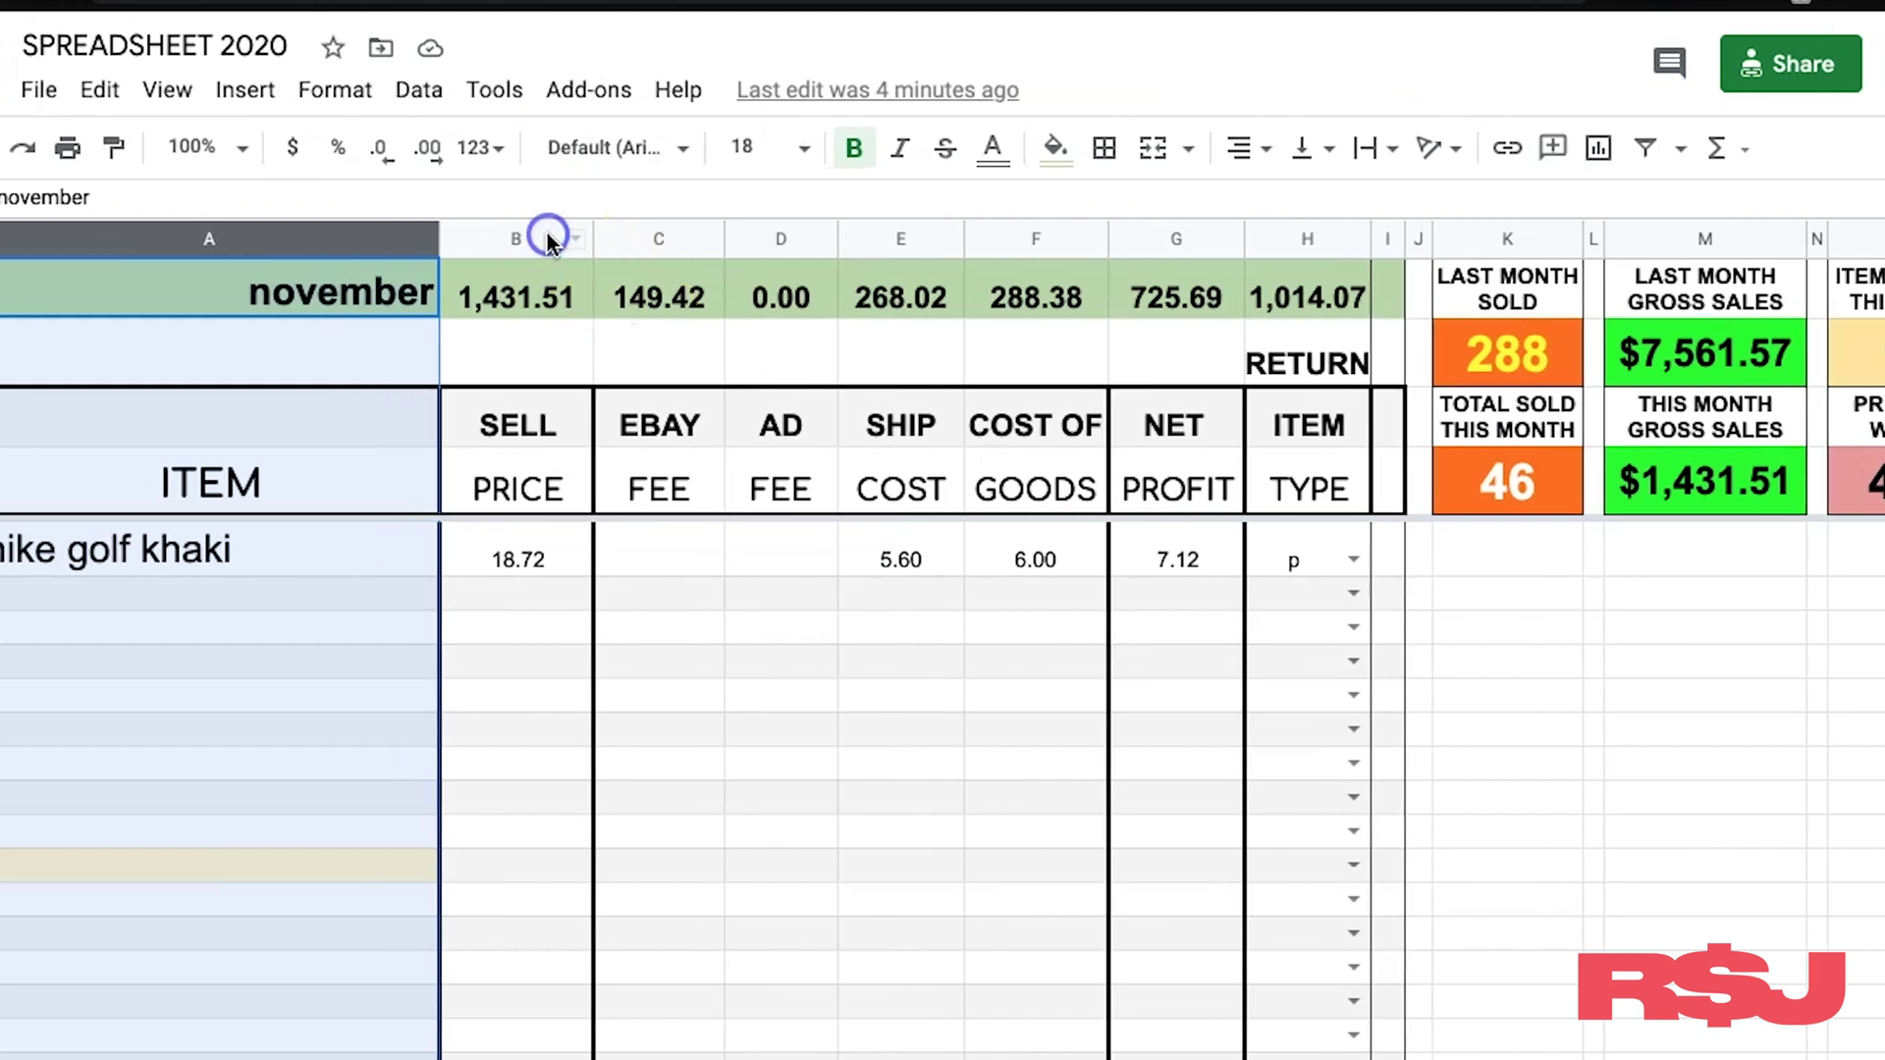
left_click(548, 239)
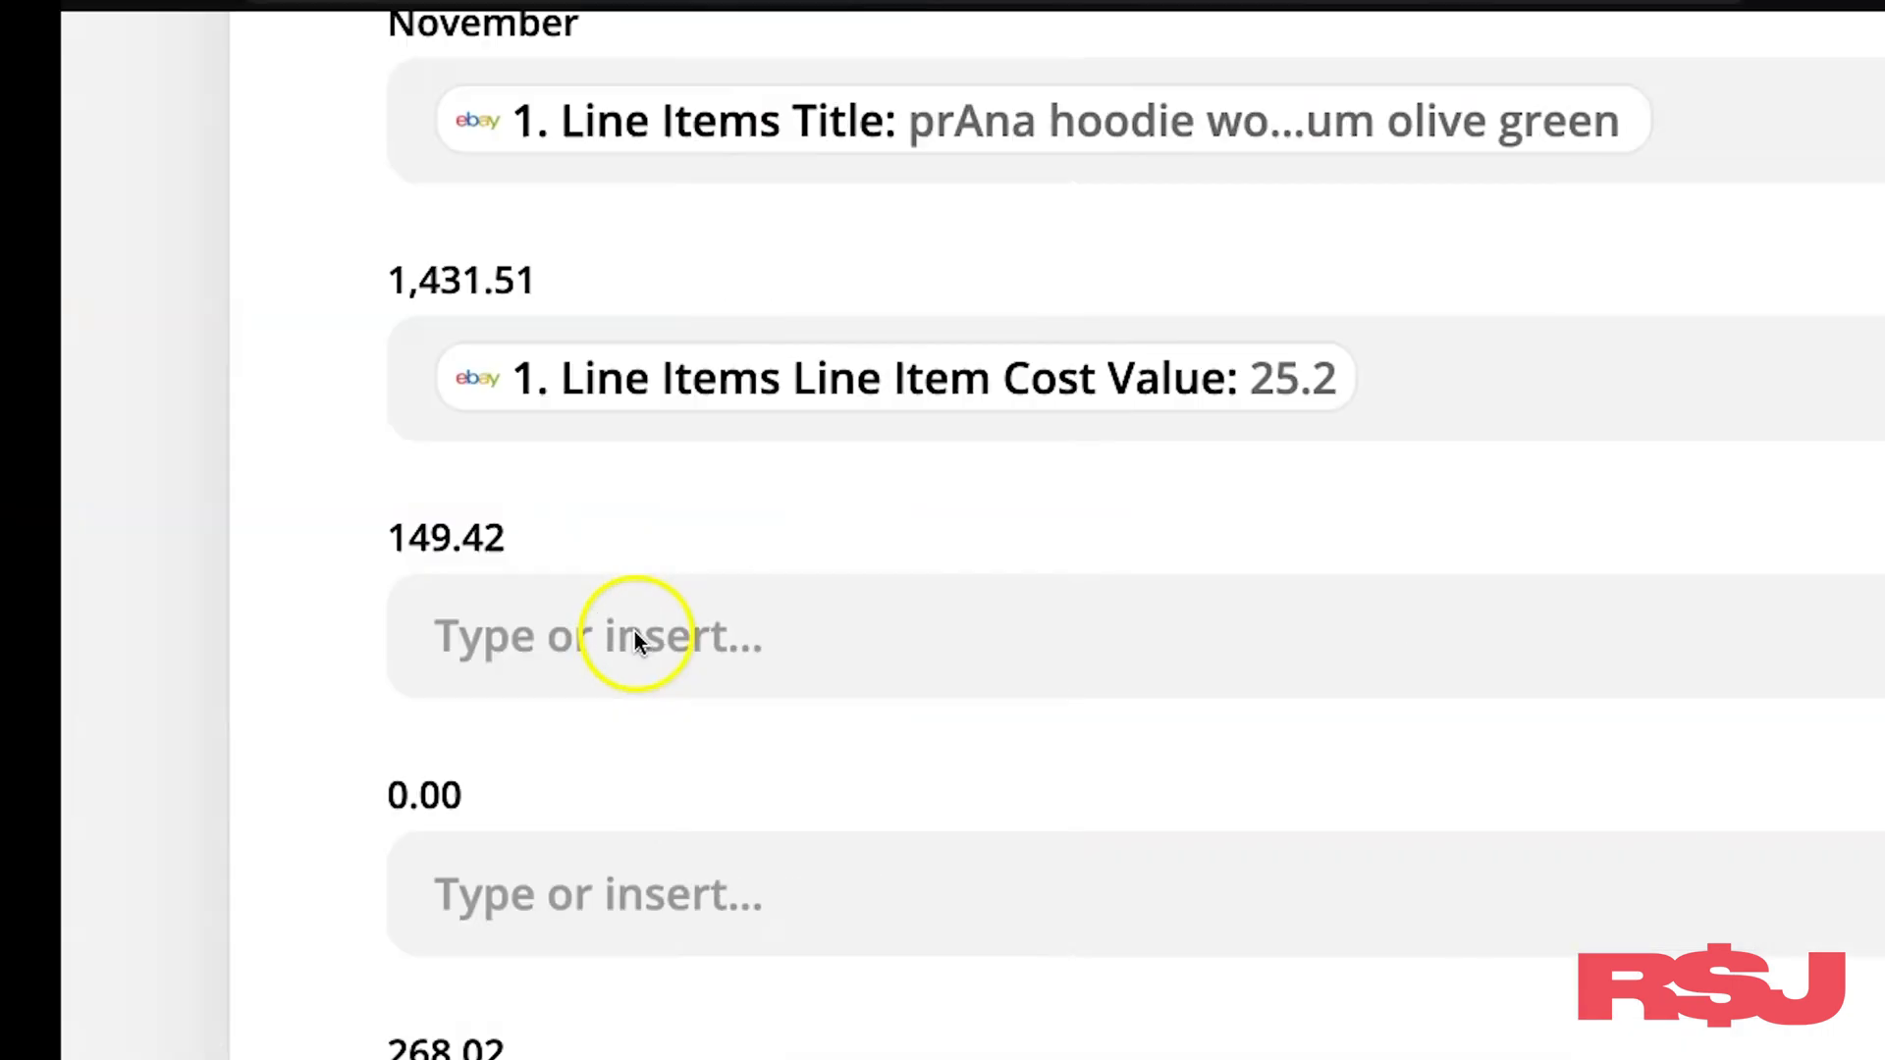
scroll(524, 795, "down", 1)
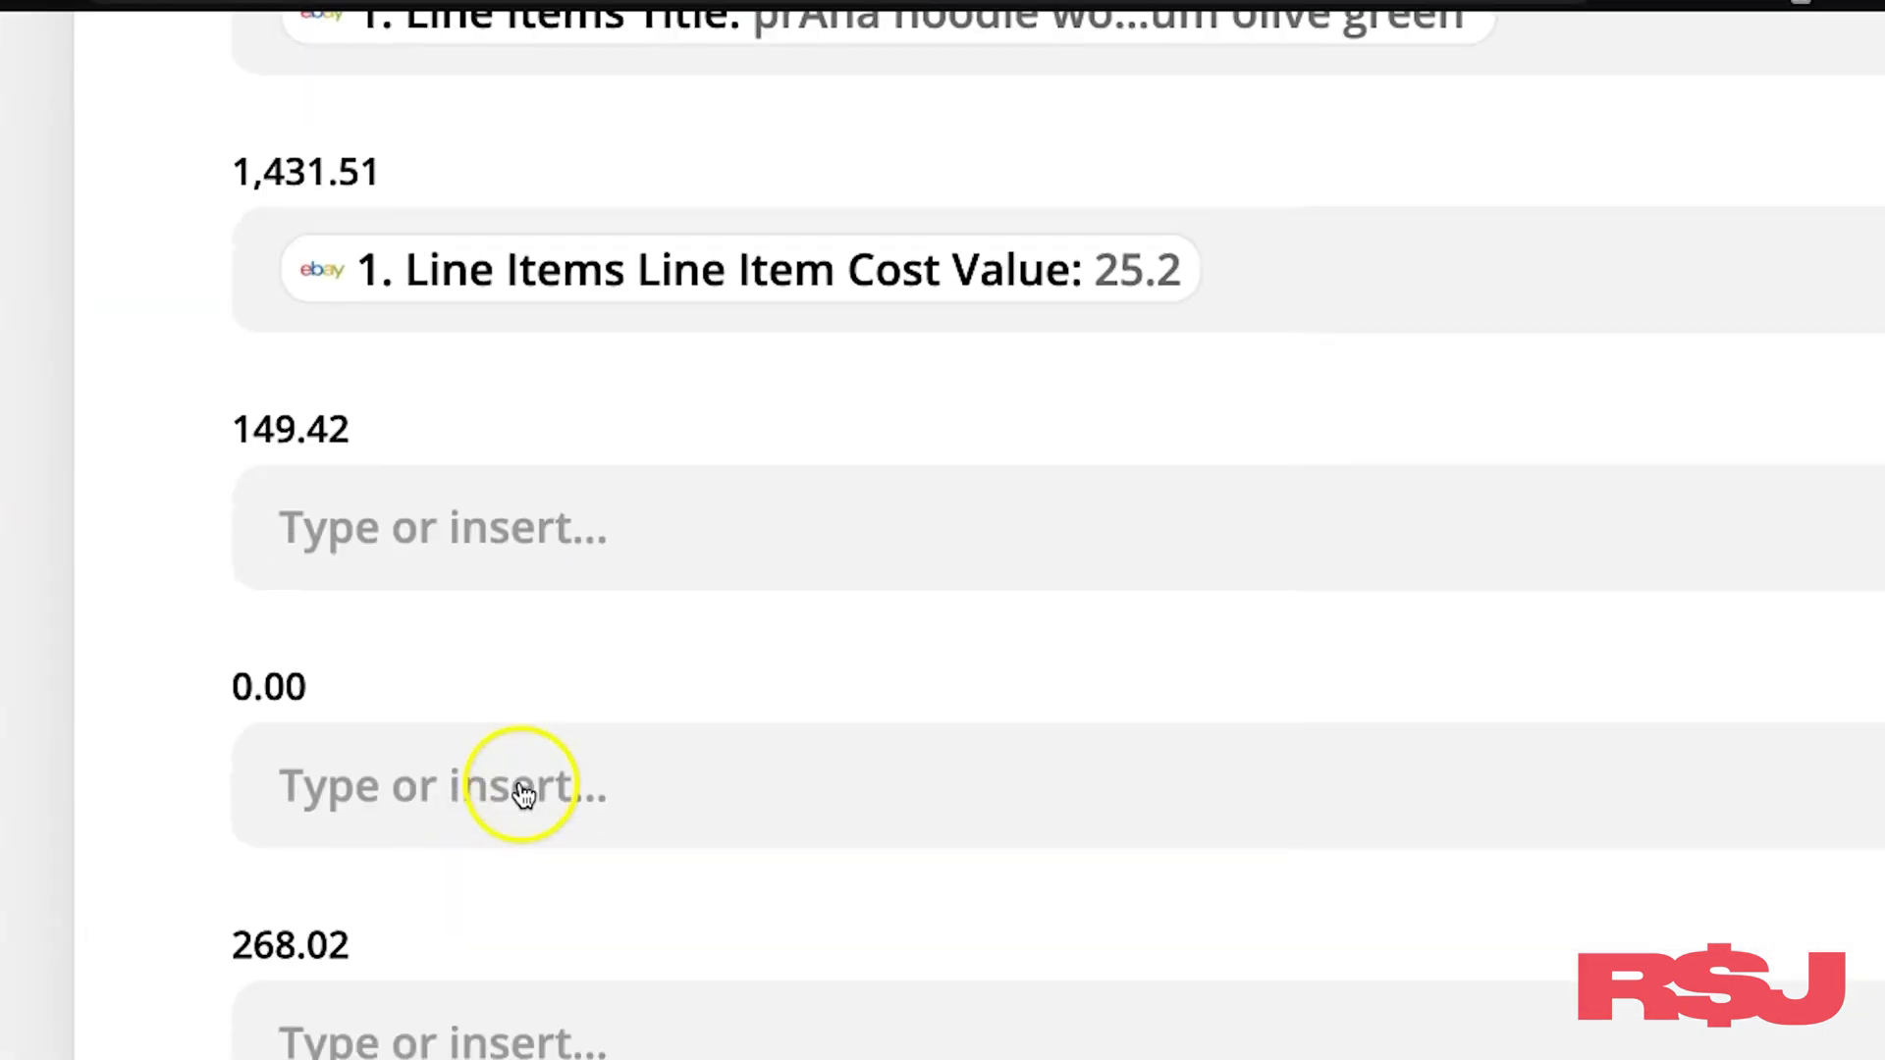
scroll(619, 783, "up", 5)
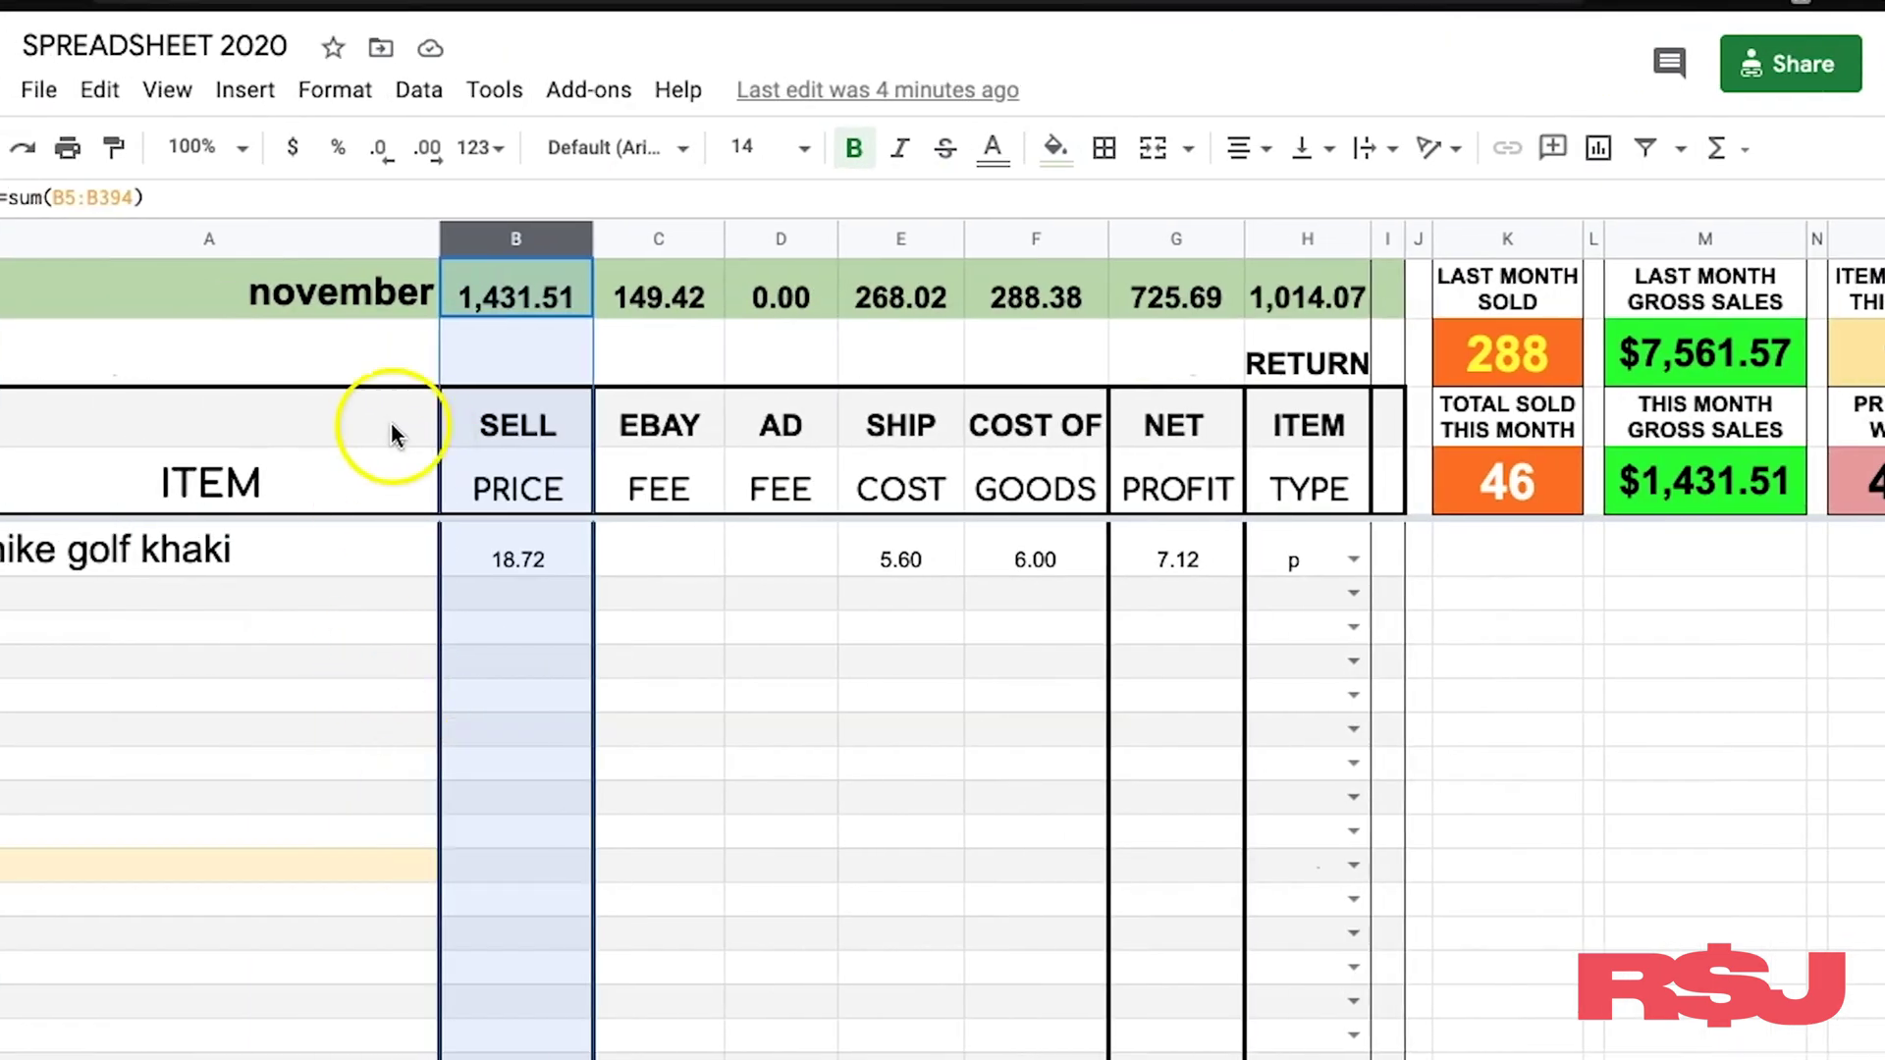
Step: Inspect column A and the empty cell below November in the spreadsheet
left_click(333, 373)
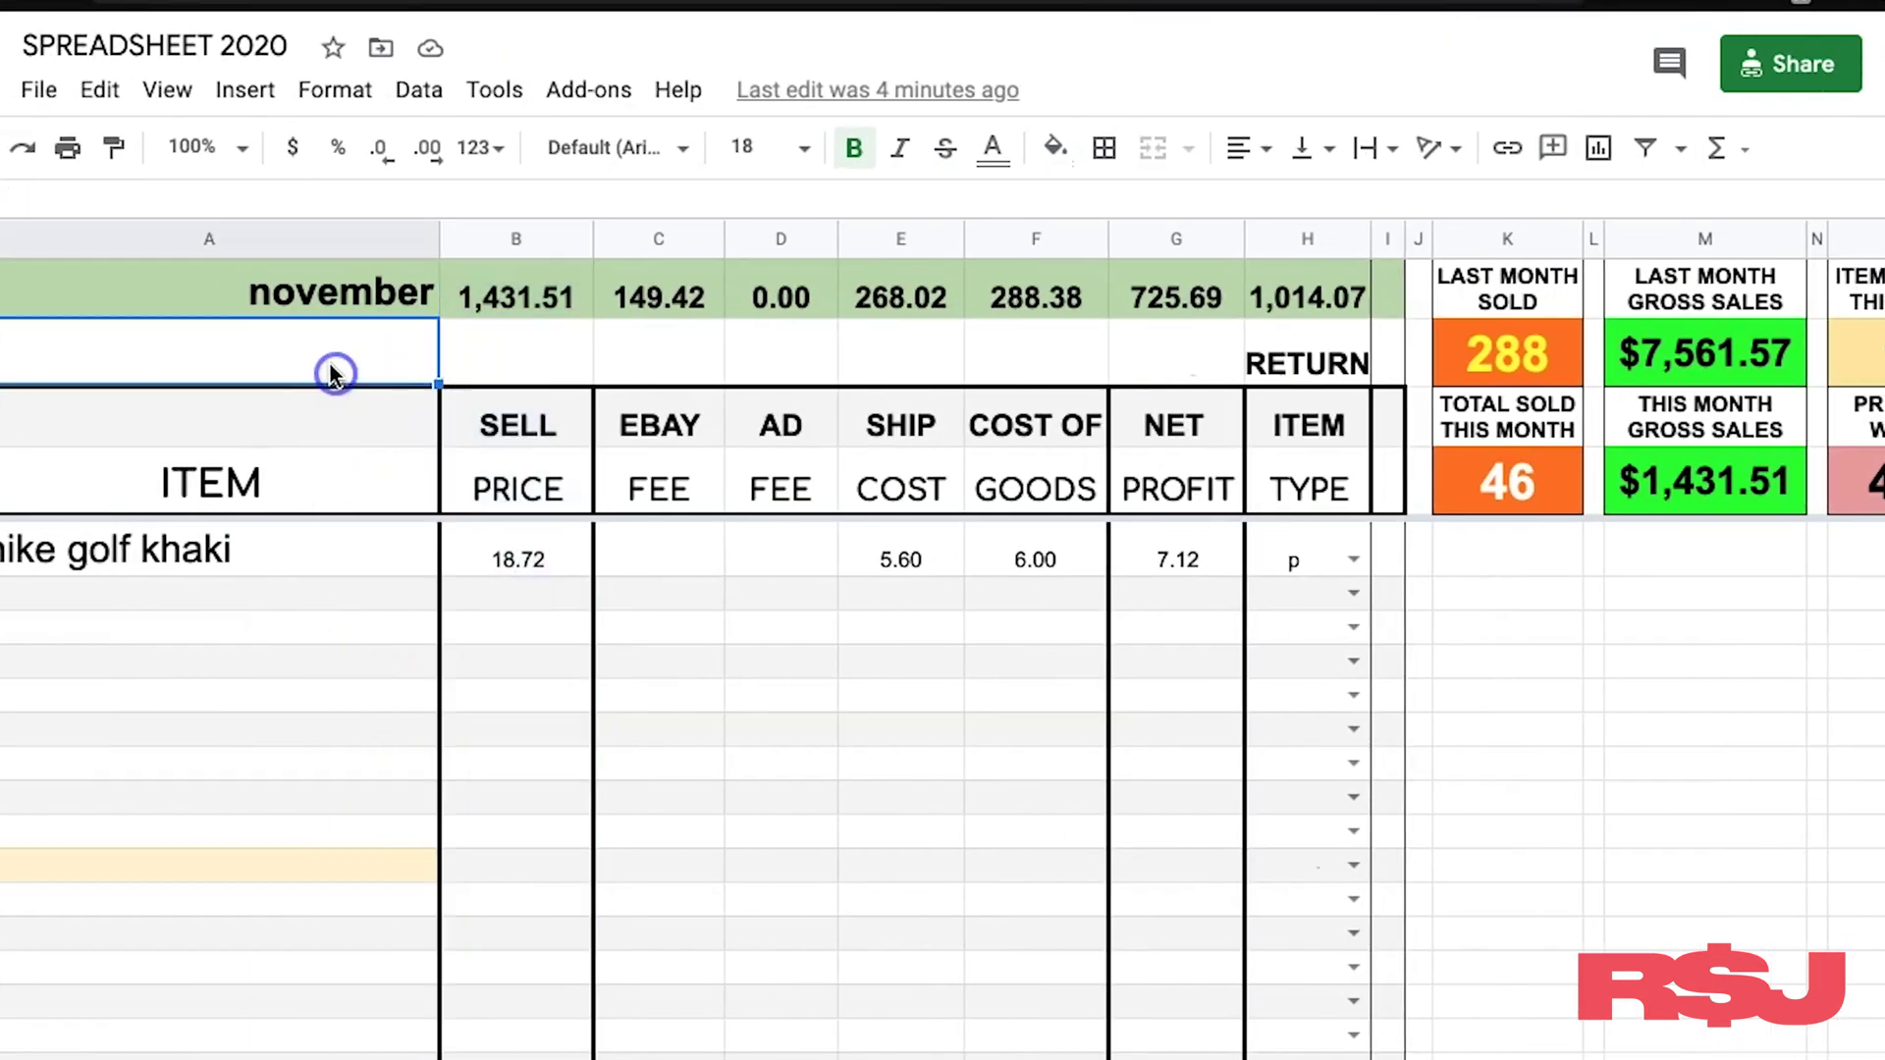
left_click(278, 238)
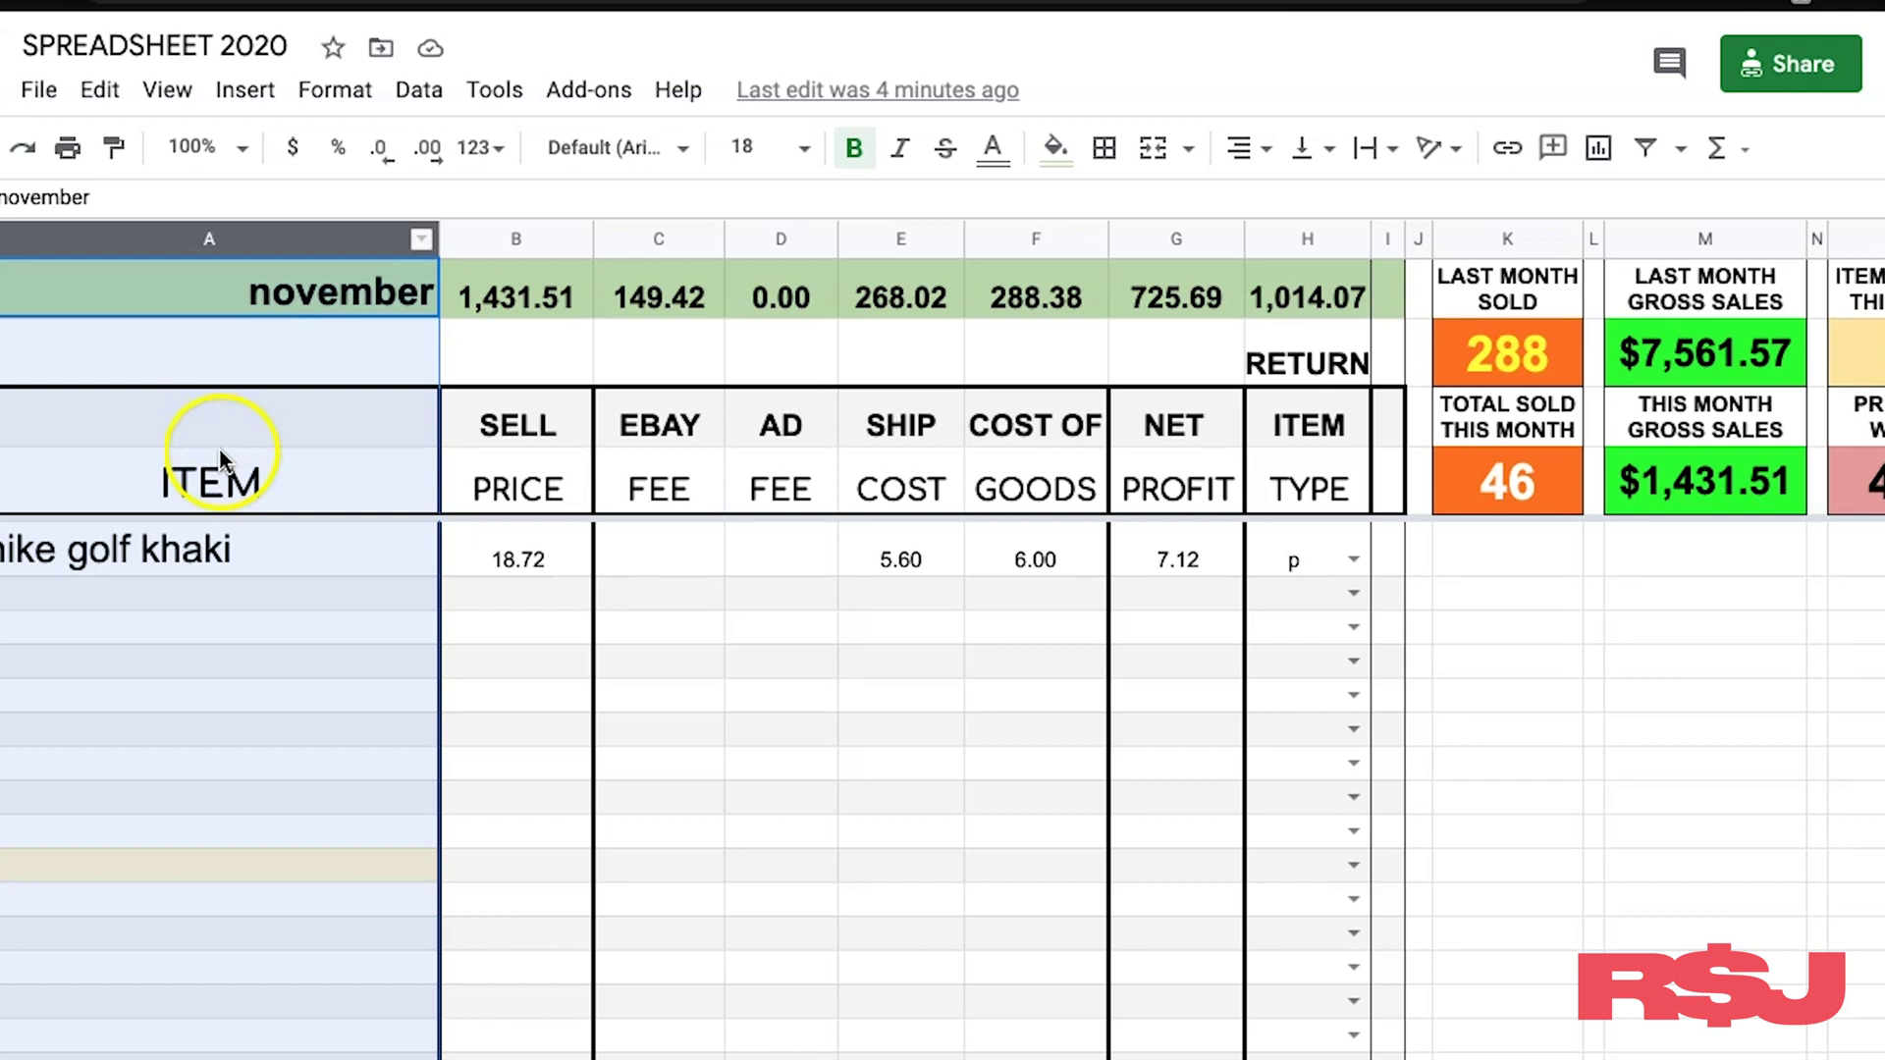
left_click(239, 355)
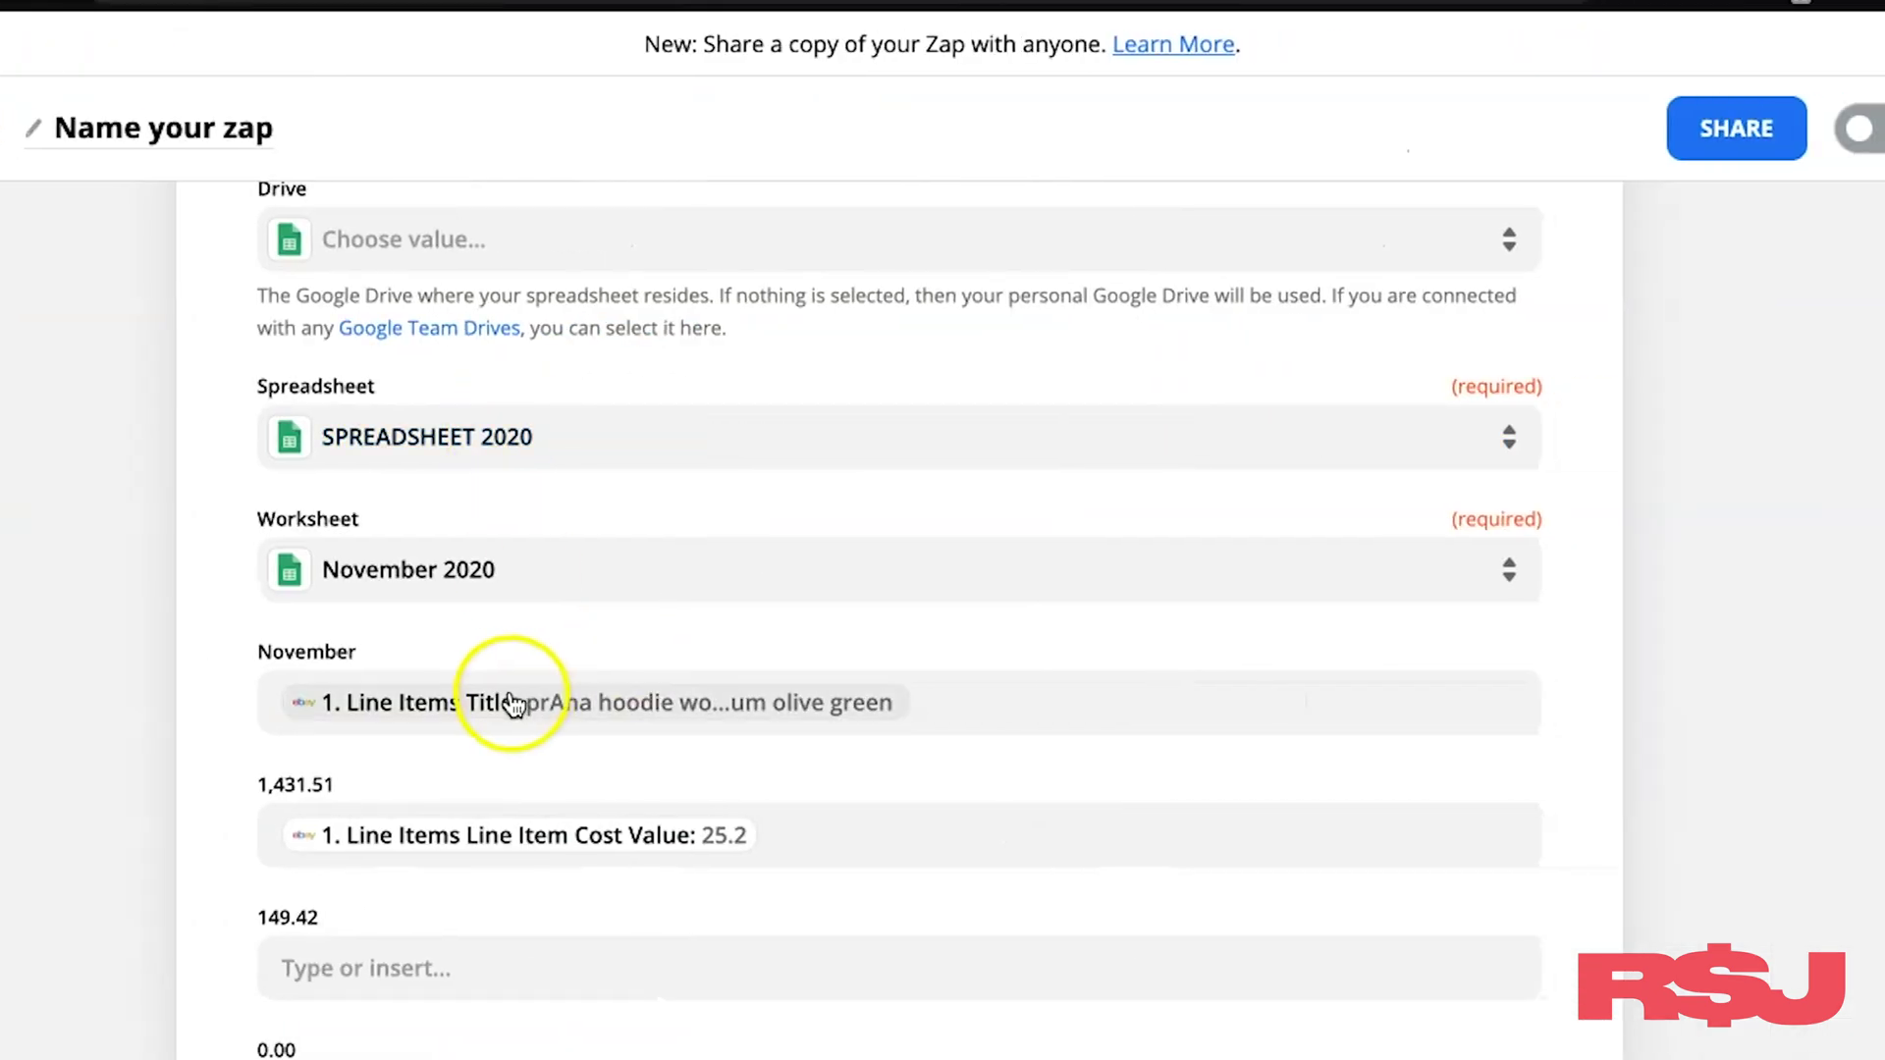
Step: Bring up the full eBay new-order field list for the November field
left_click(512, 704)
scroll(550, 815, "down", 1)
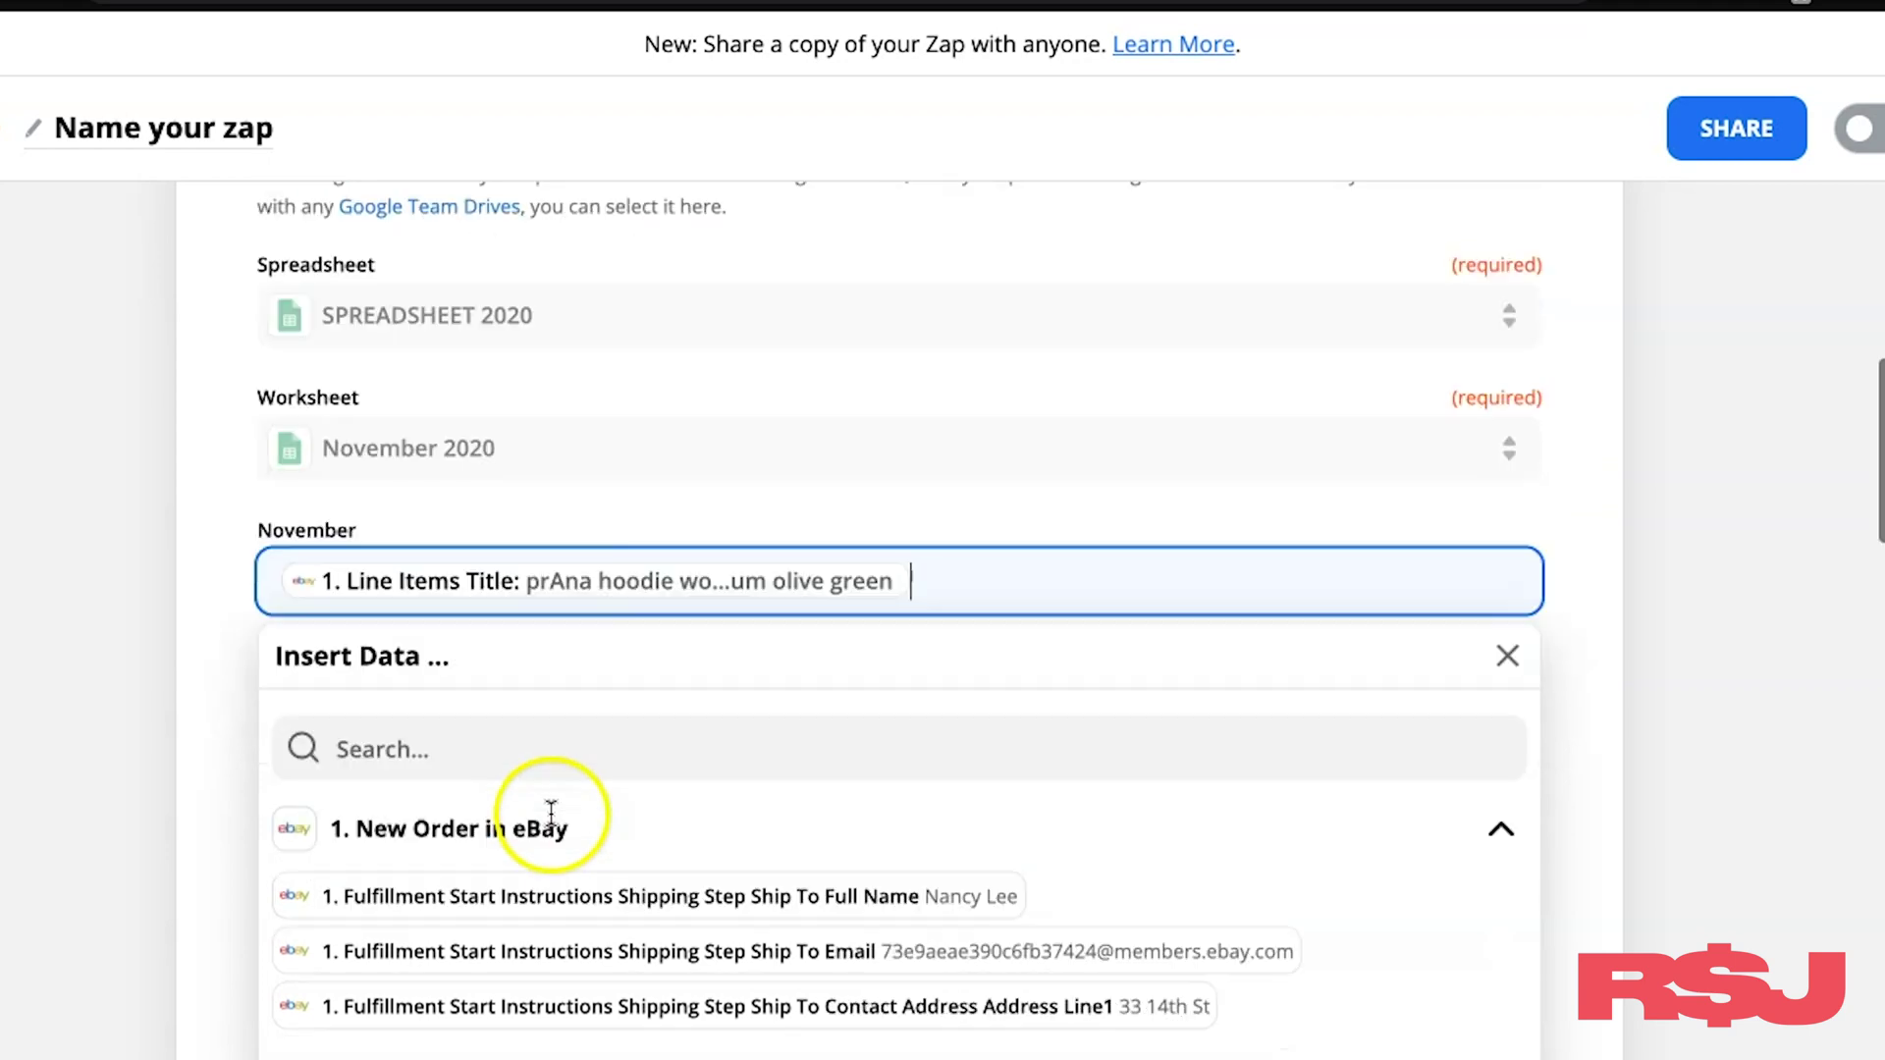
left_click(491, 834)
scroll(479, 1020, "down", 4)
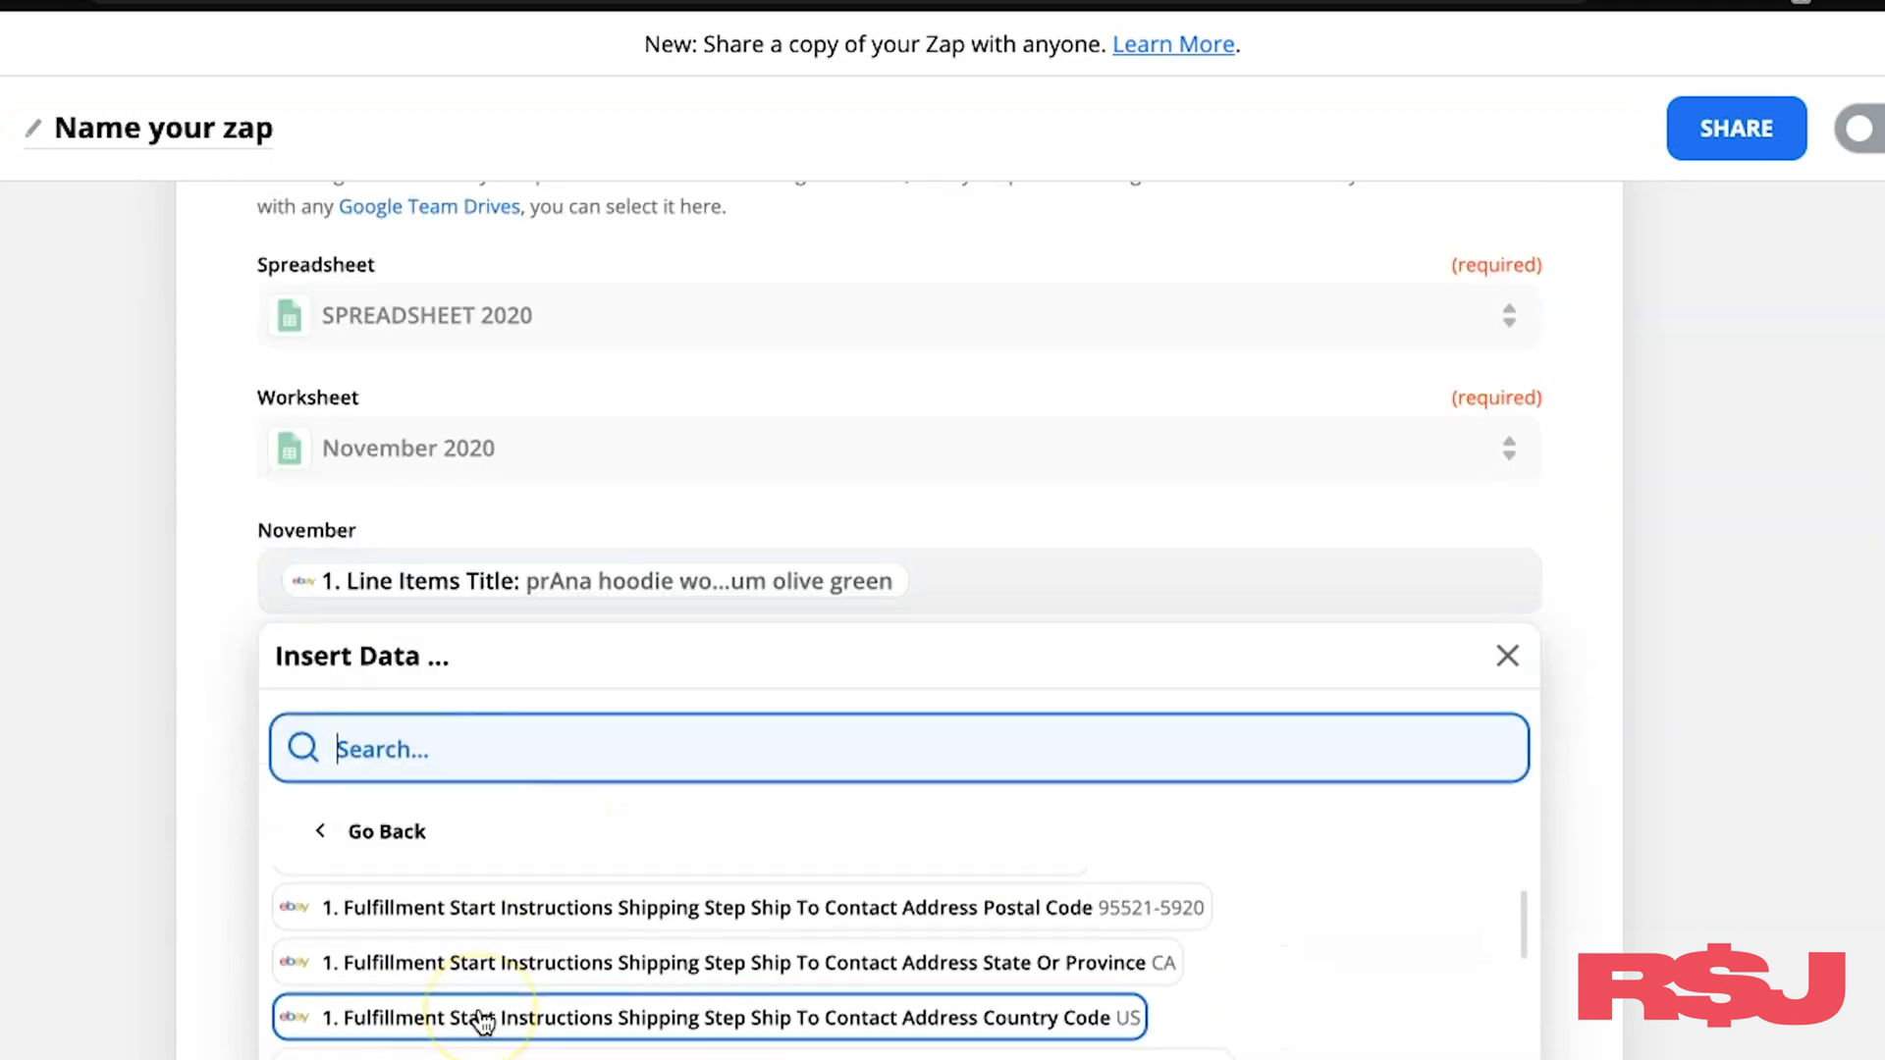
scroll(1774, 736, "down", 3)
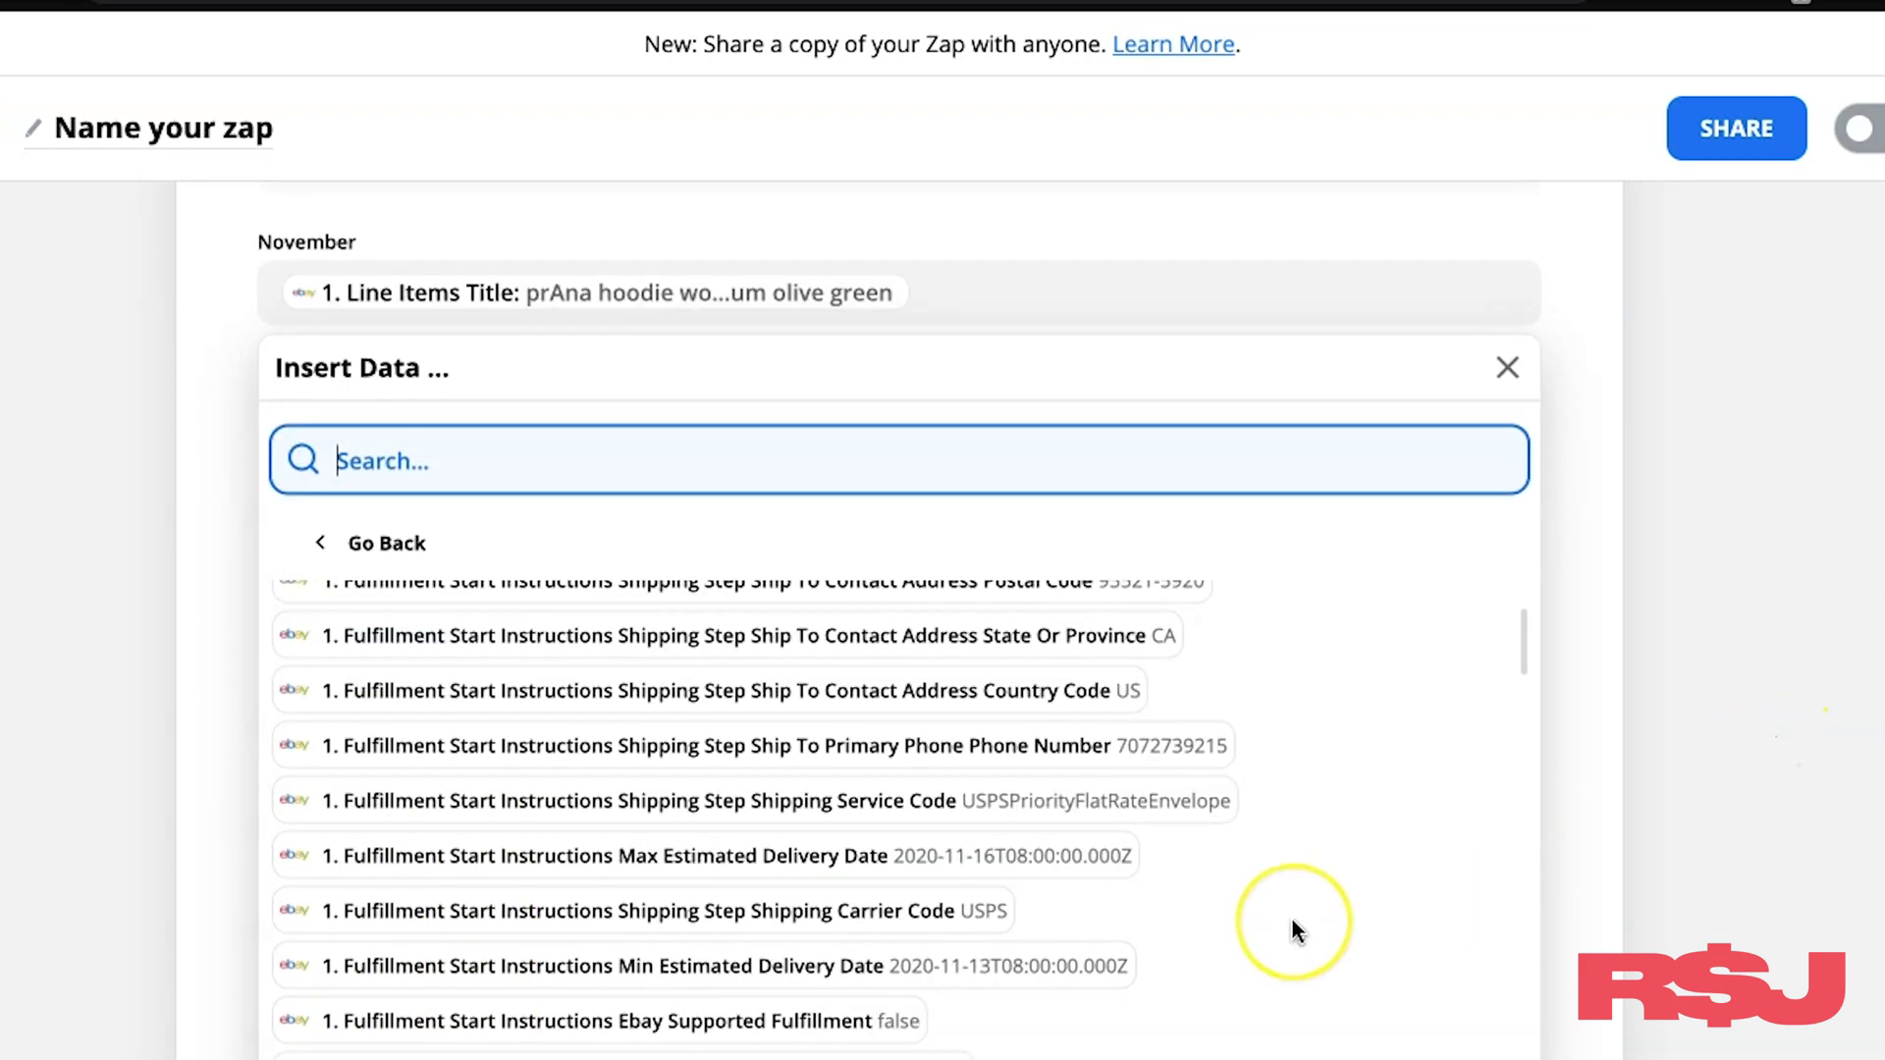
scroll(1294, 928, "down", 4)
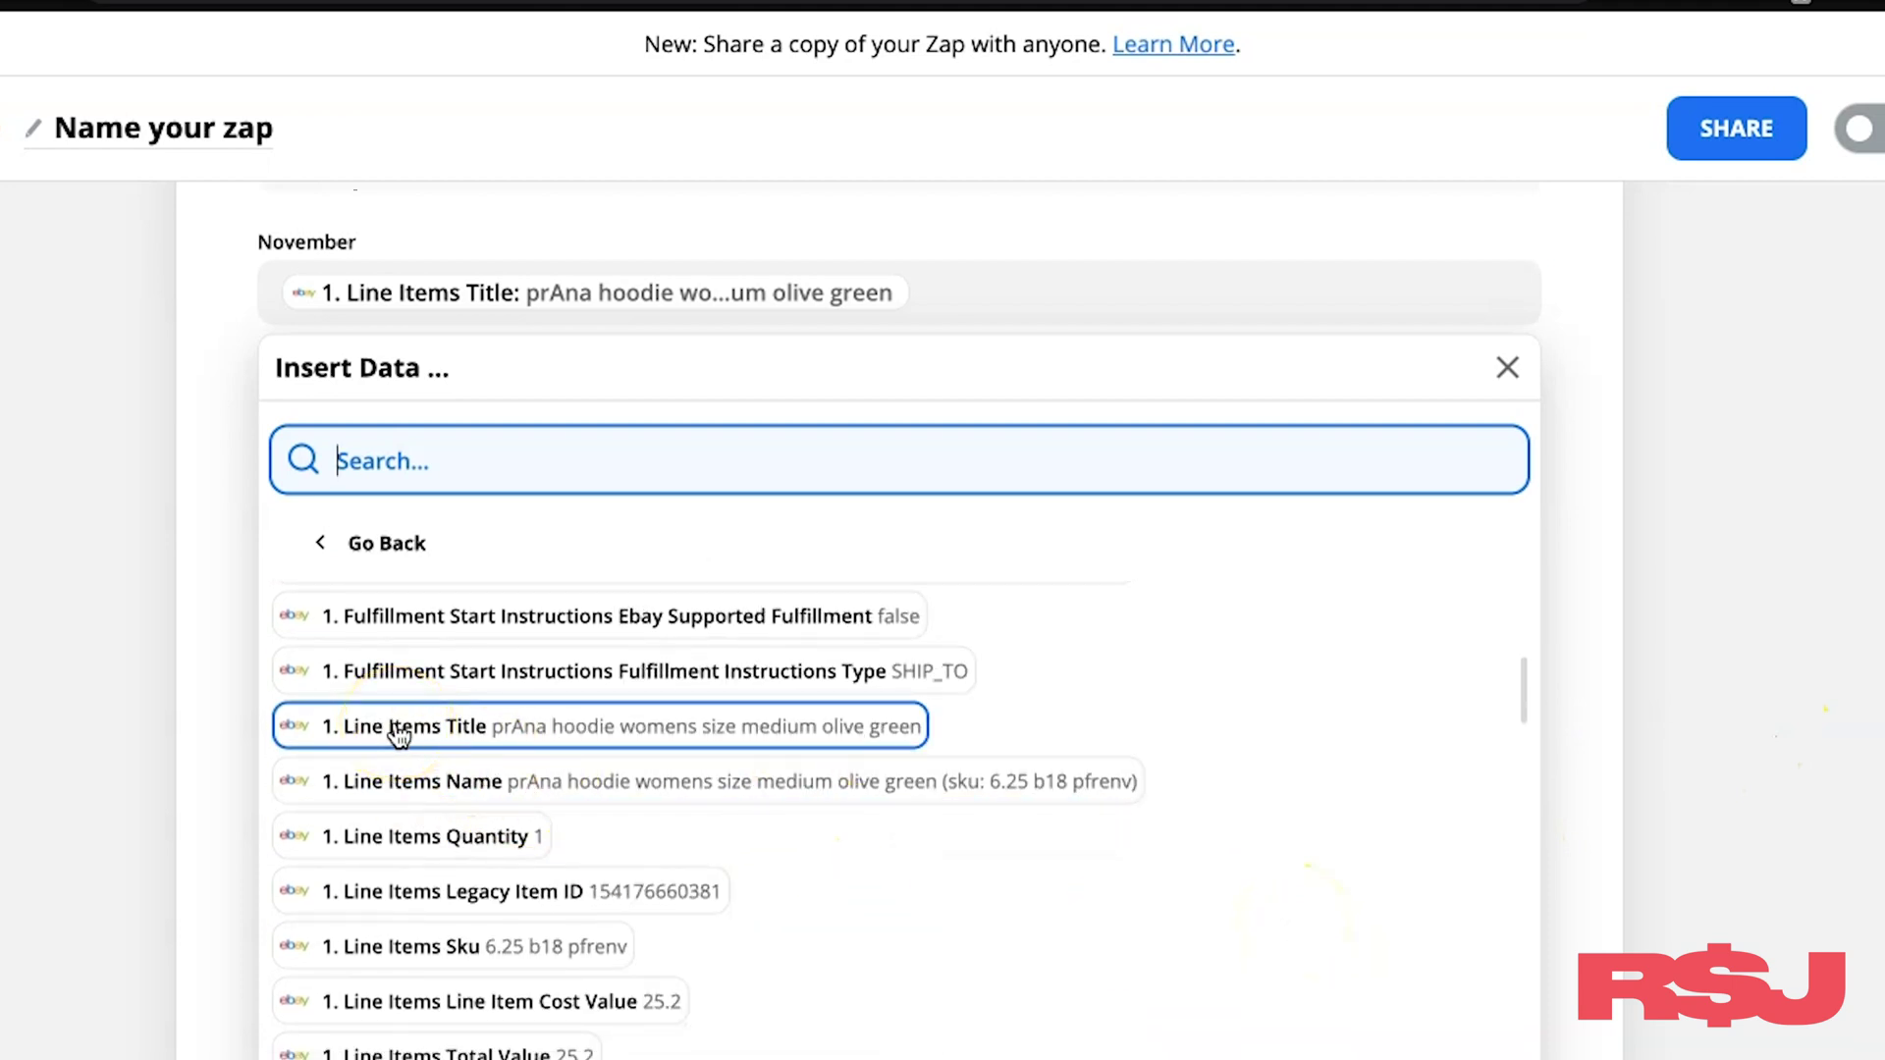
scroll(398, 734, "down", 1)
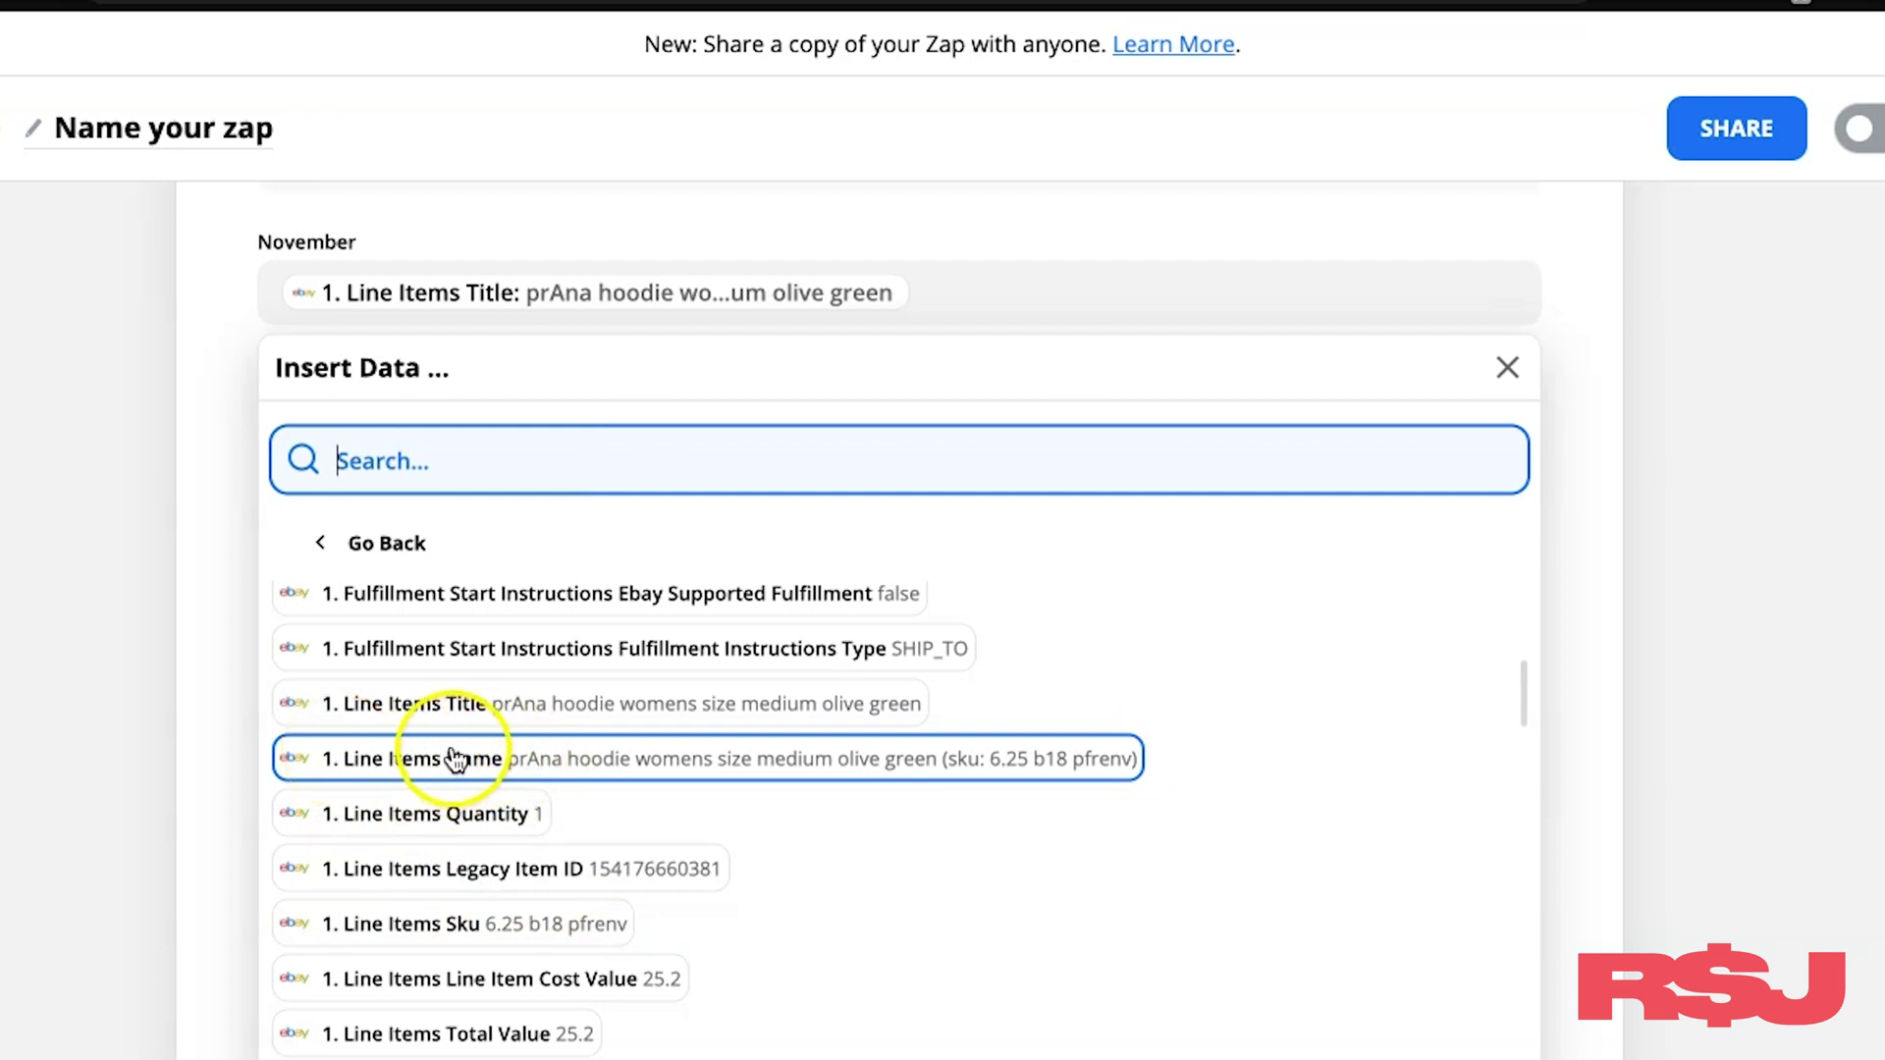
Step: Leave a single Line Items Title in November, deleting the duplicates, and close the picker
left_click(411, 705)
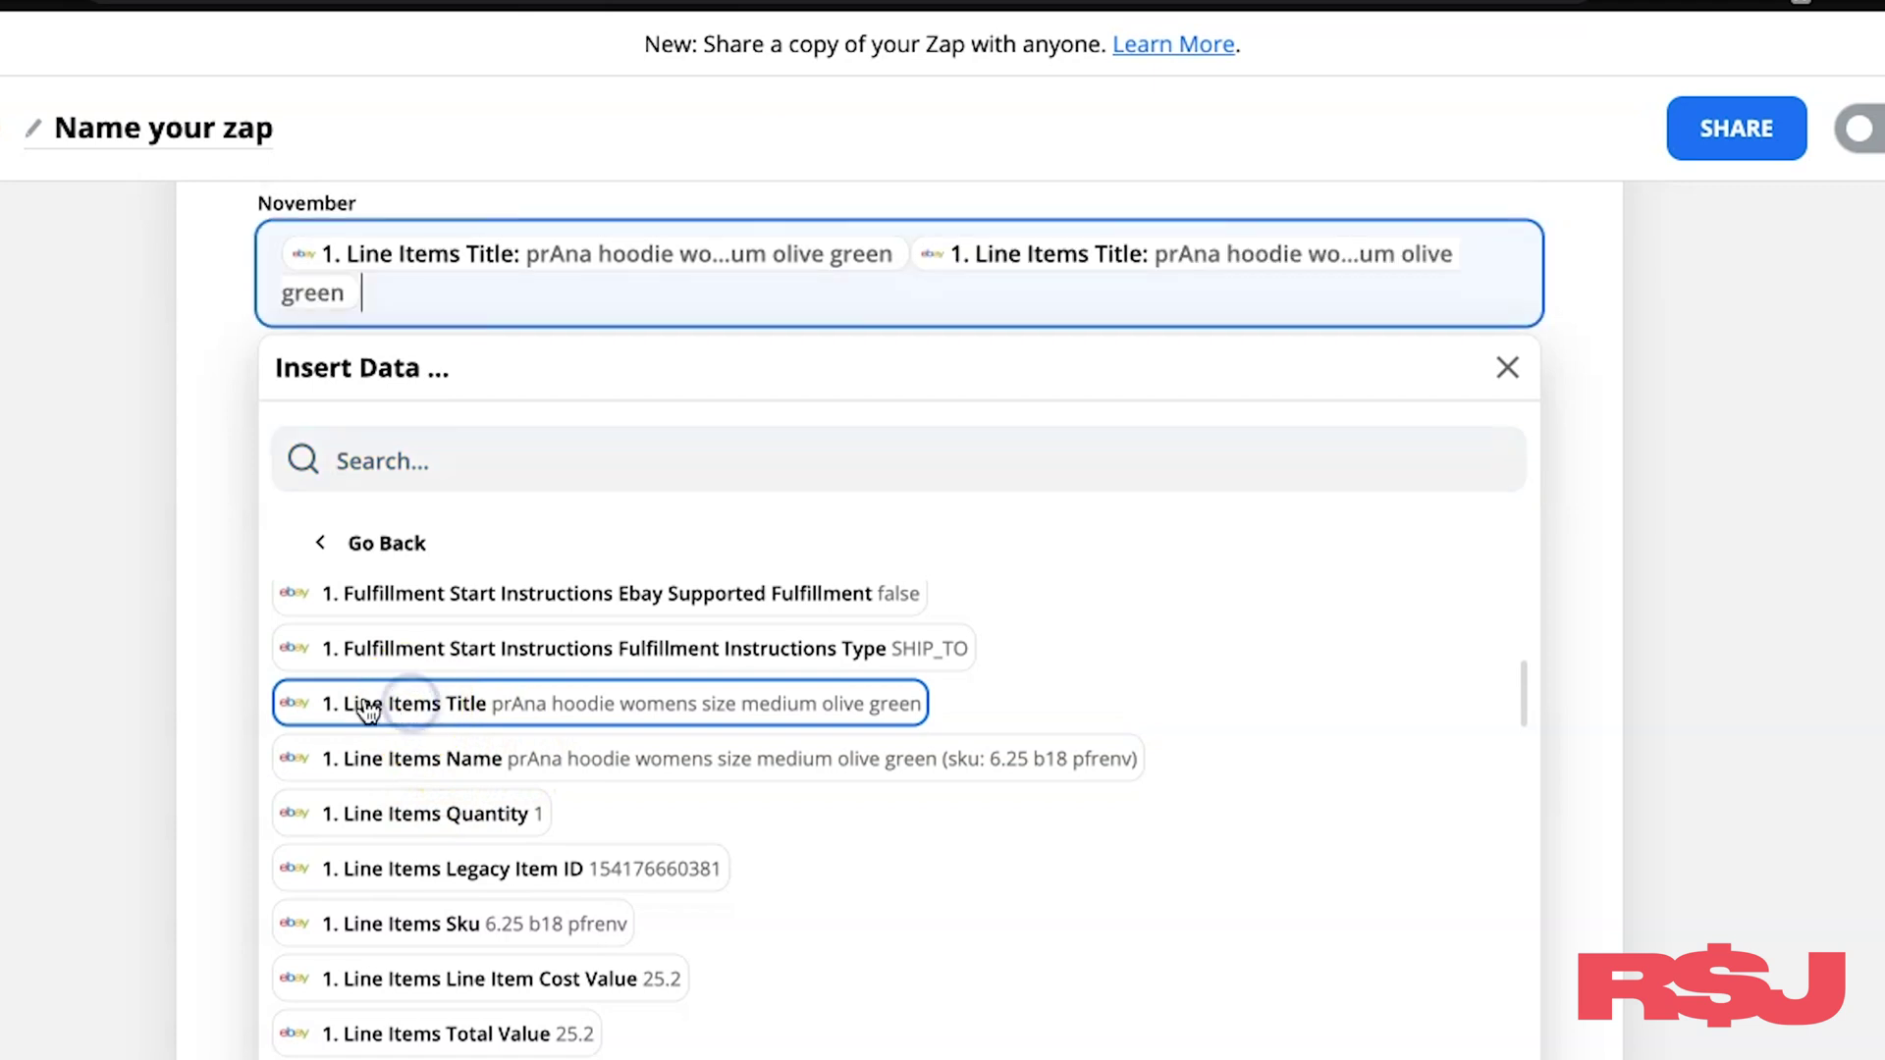
left_click(417, 707)
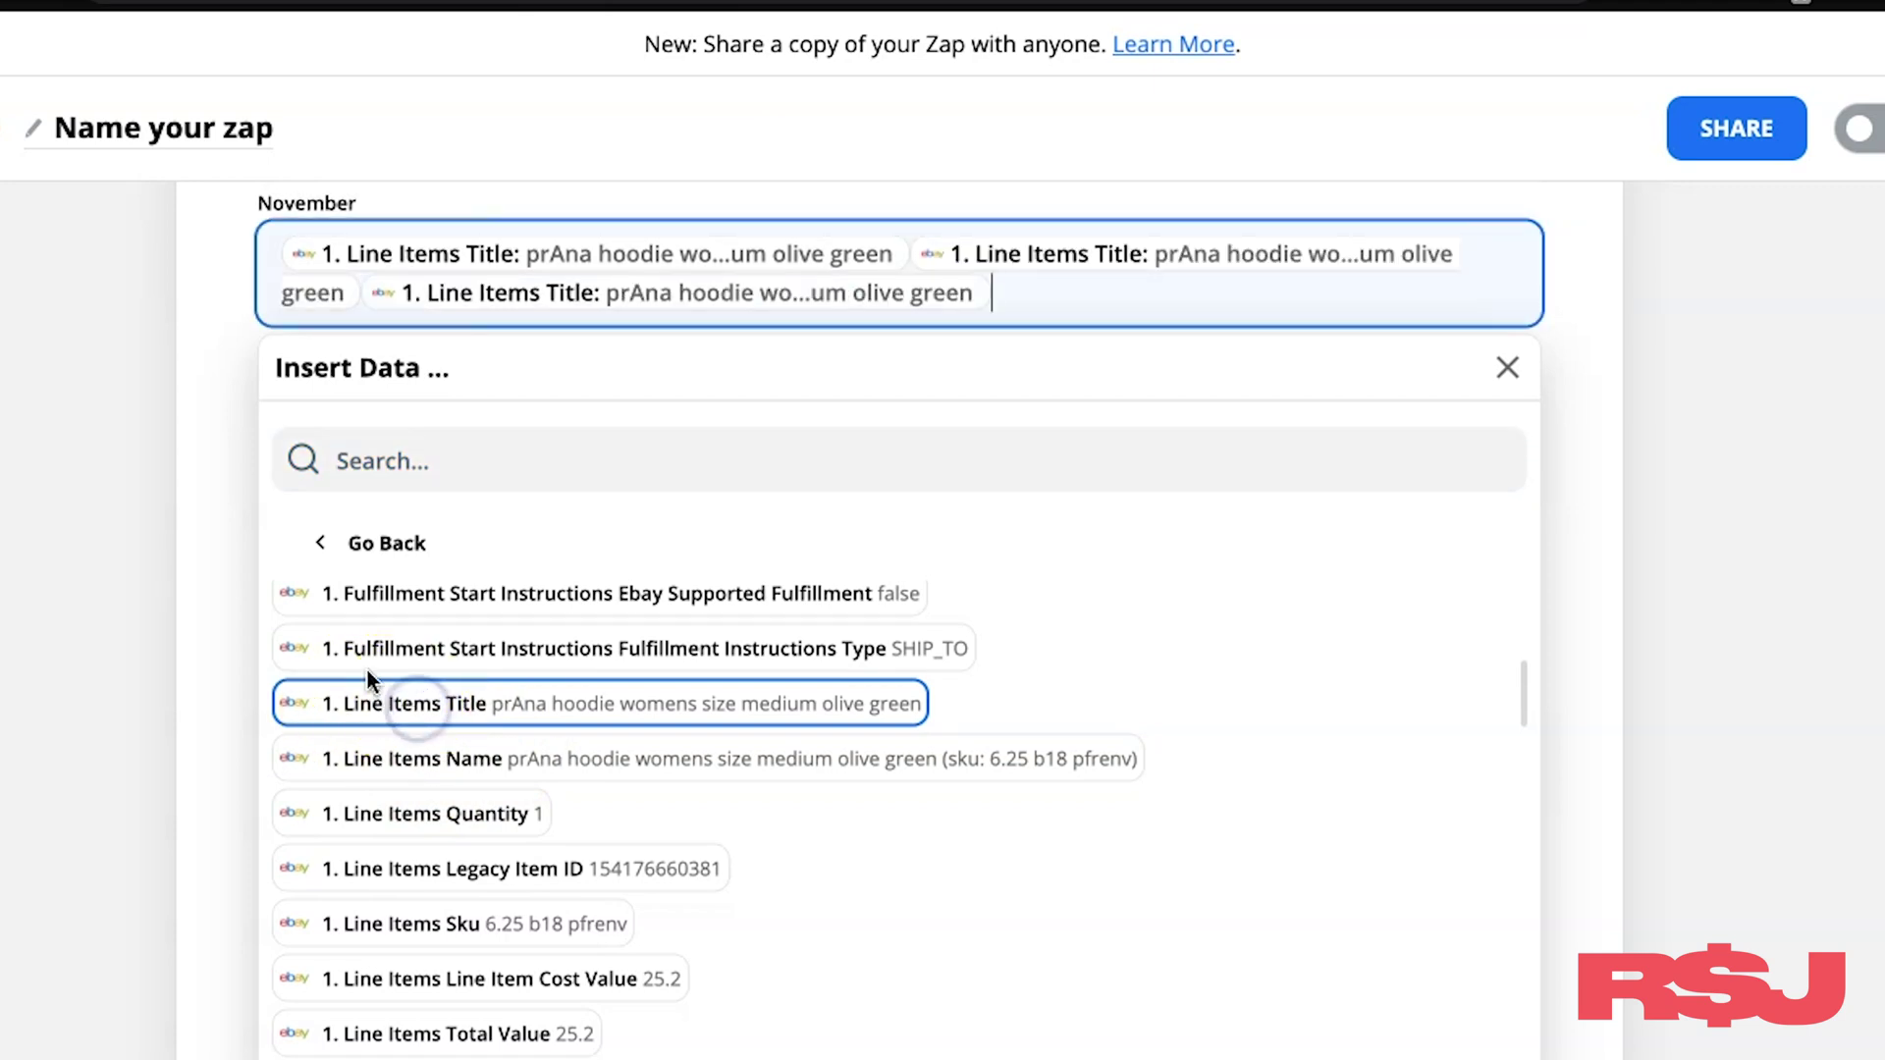
key("BackSpace")
key("BackSpace")
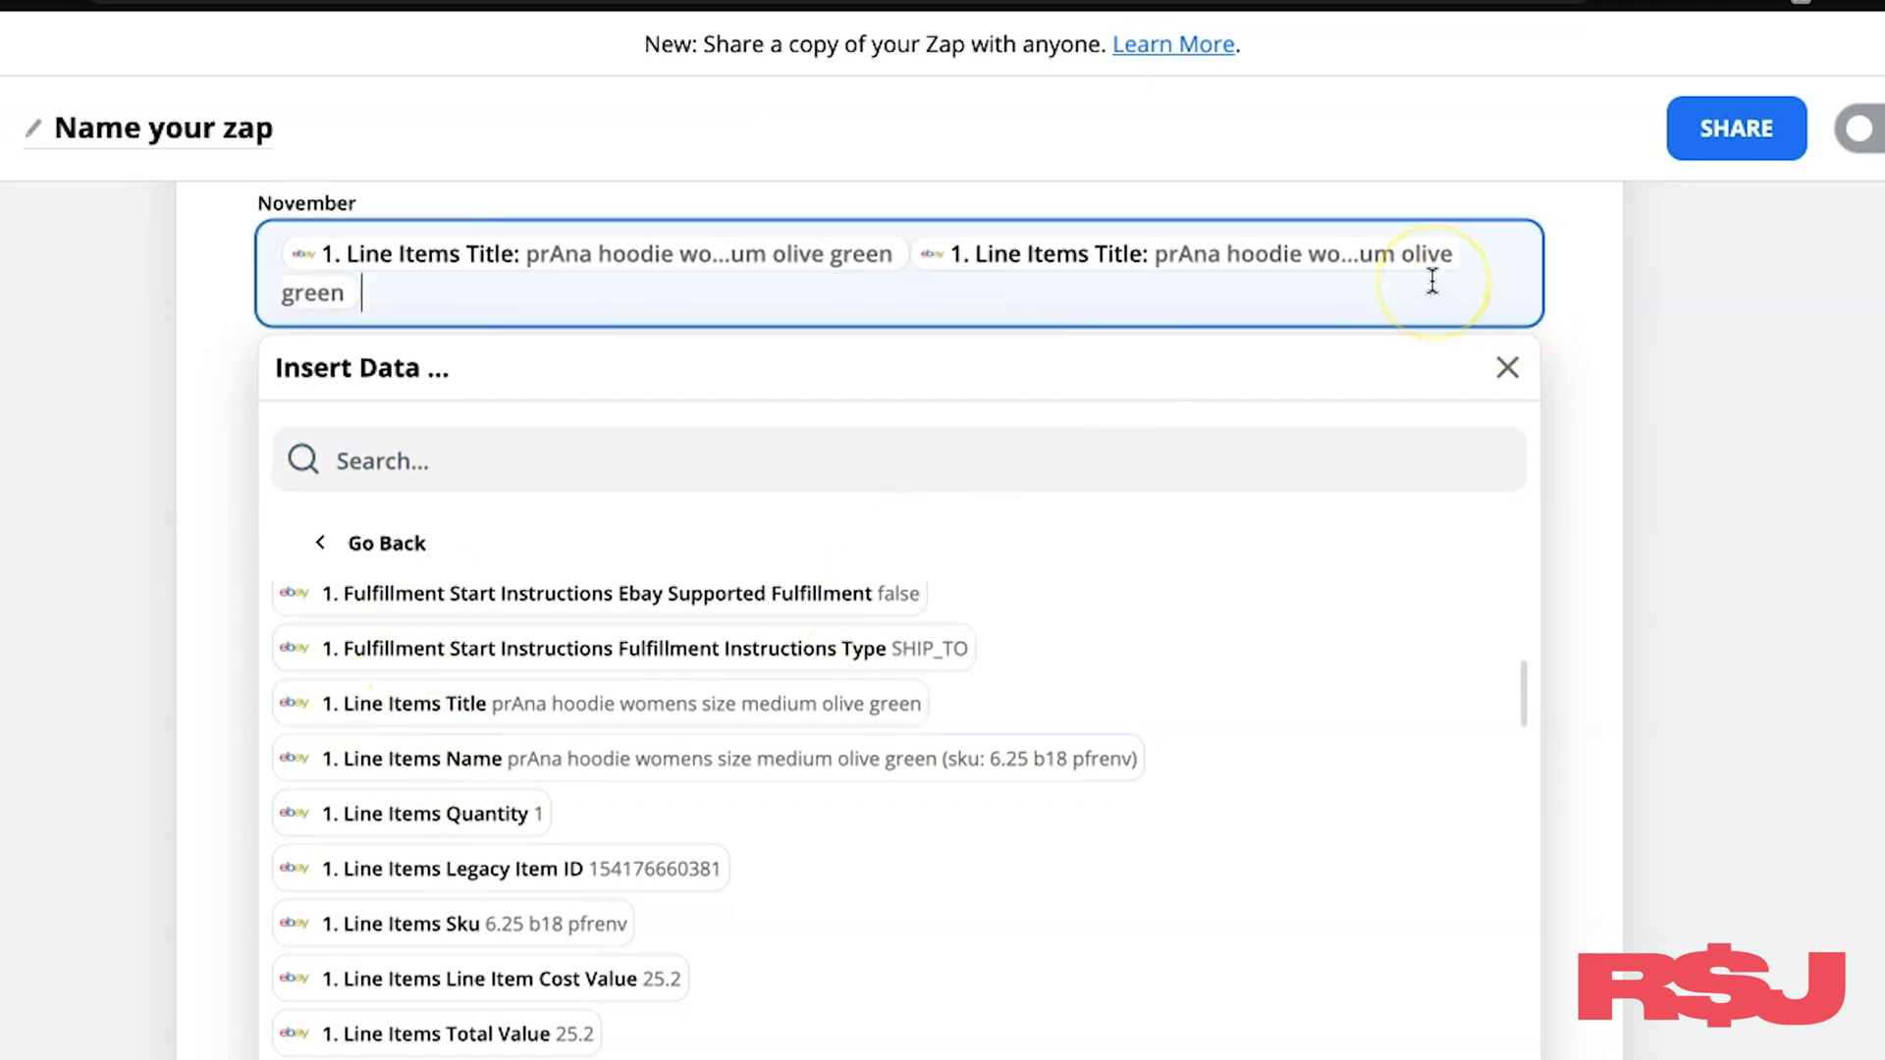
left_click(187, 344)
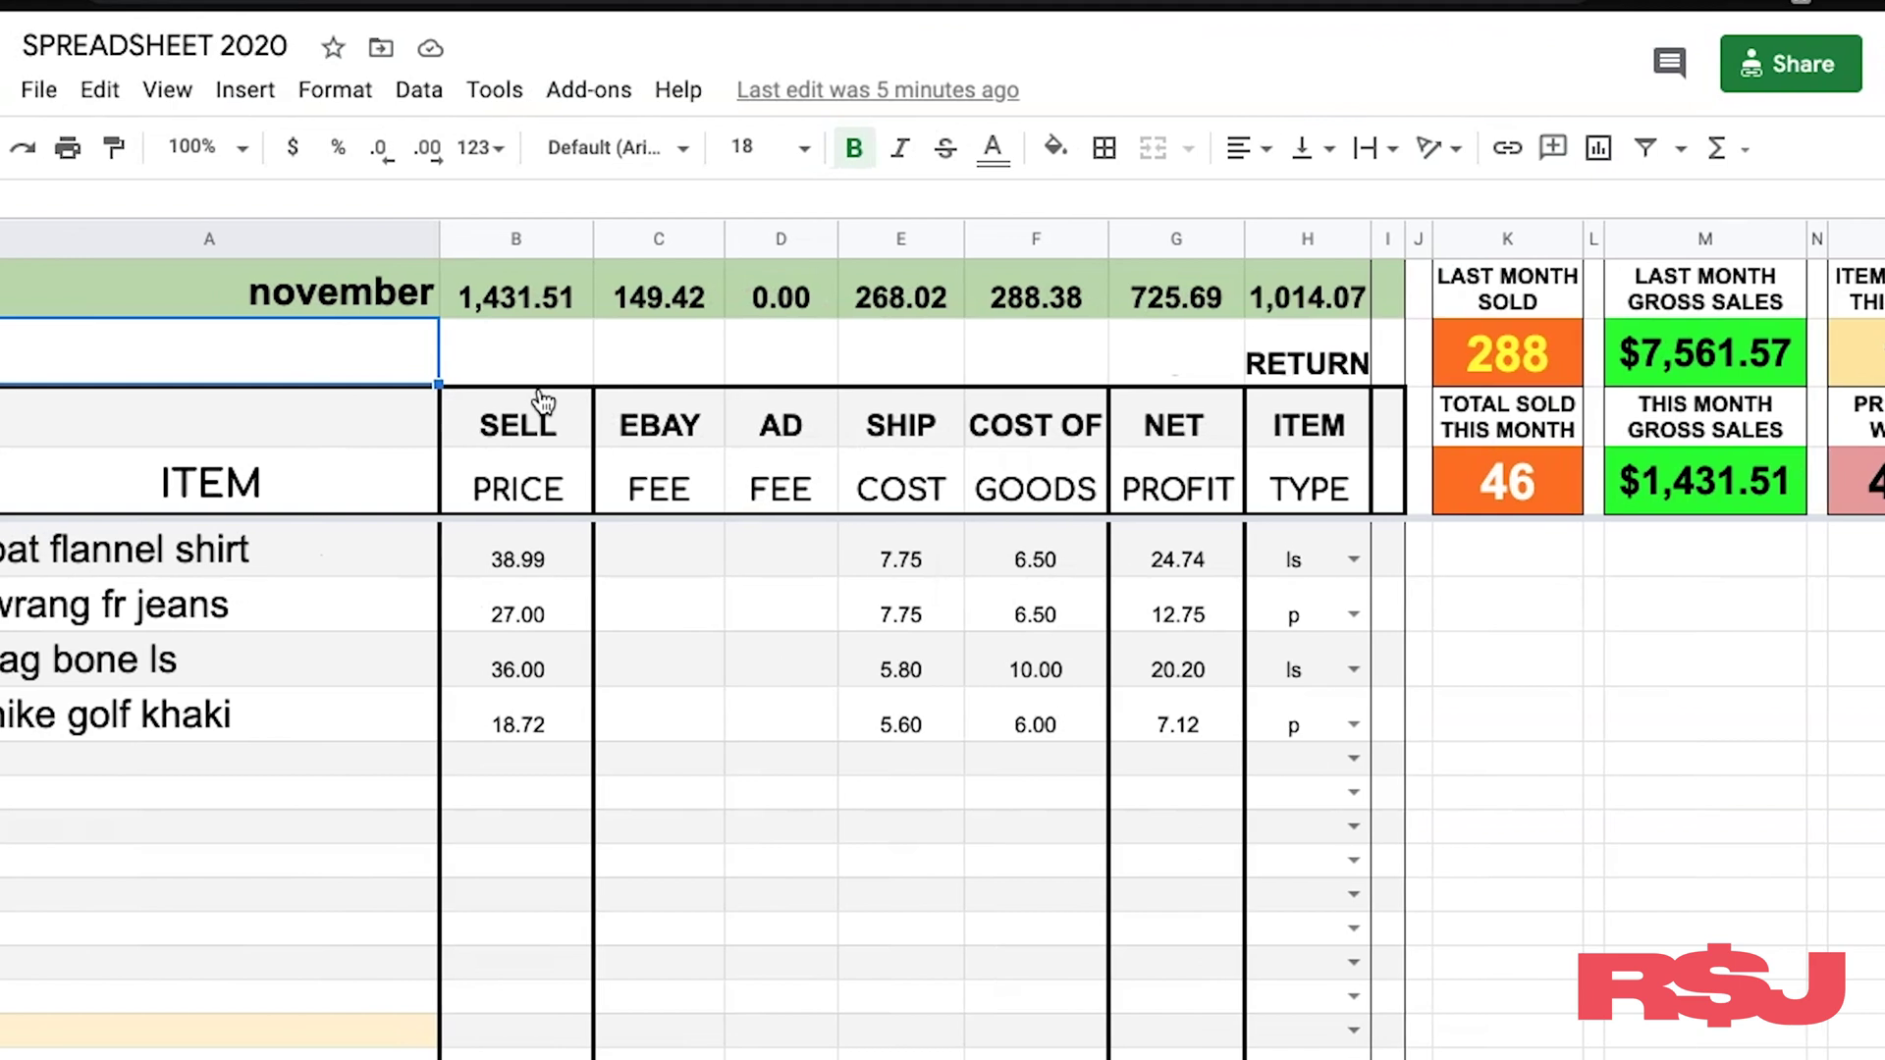
Step: Confirm column B totals sell prices (=sum(B5:B394)) and map Line Item Cost Value into the 1,431.51 field
left_click(512, 300)
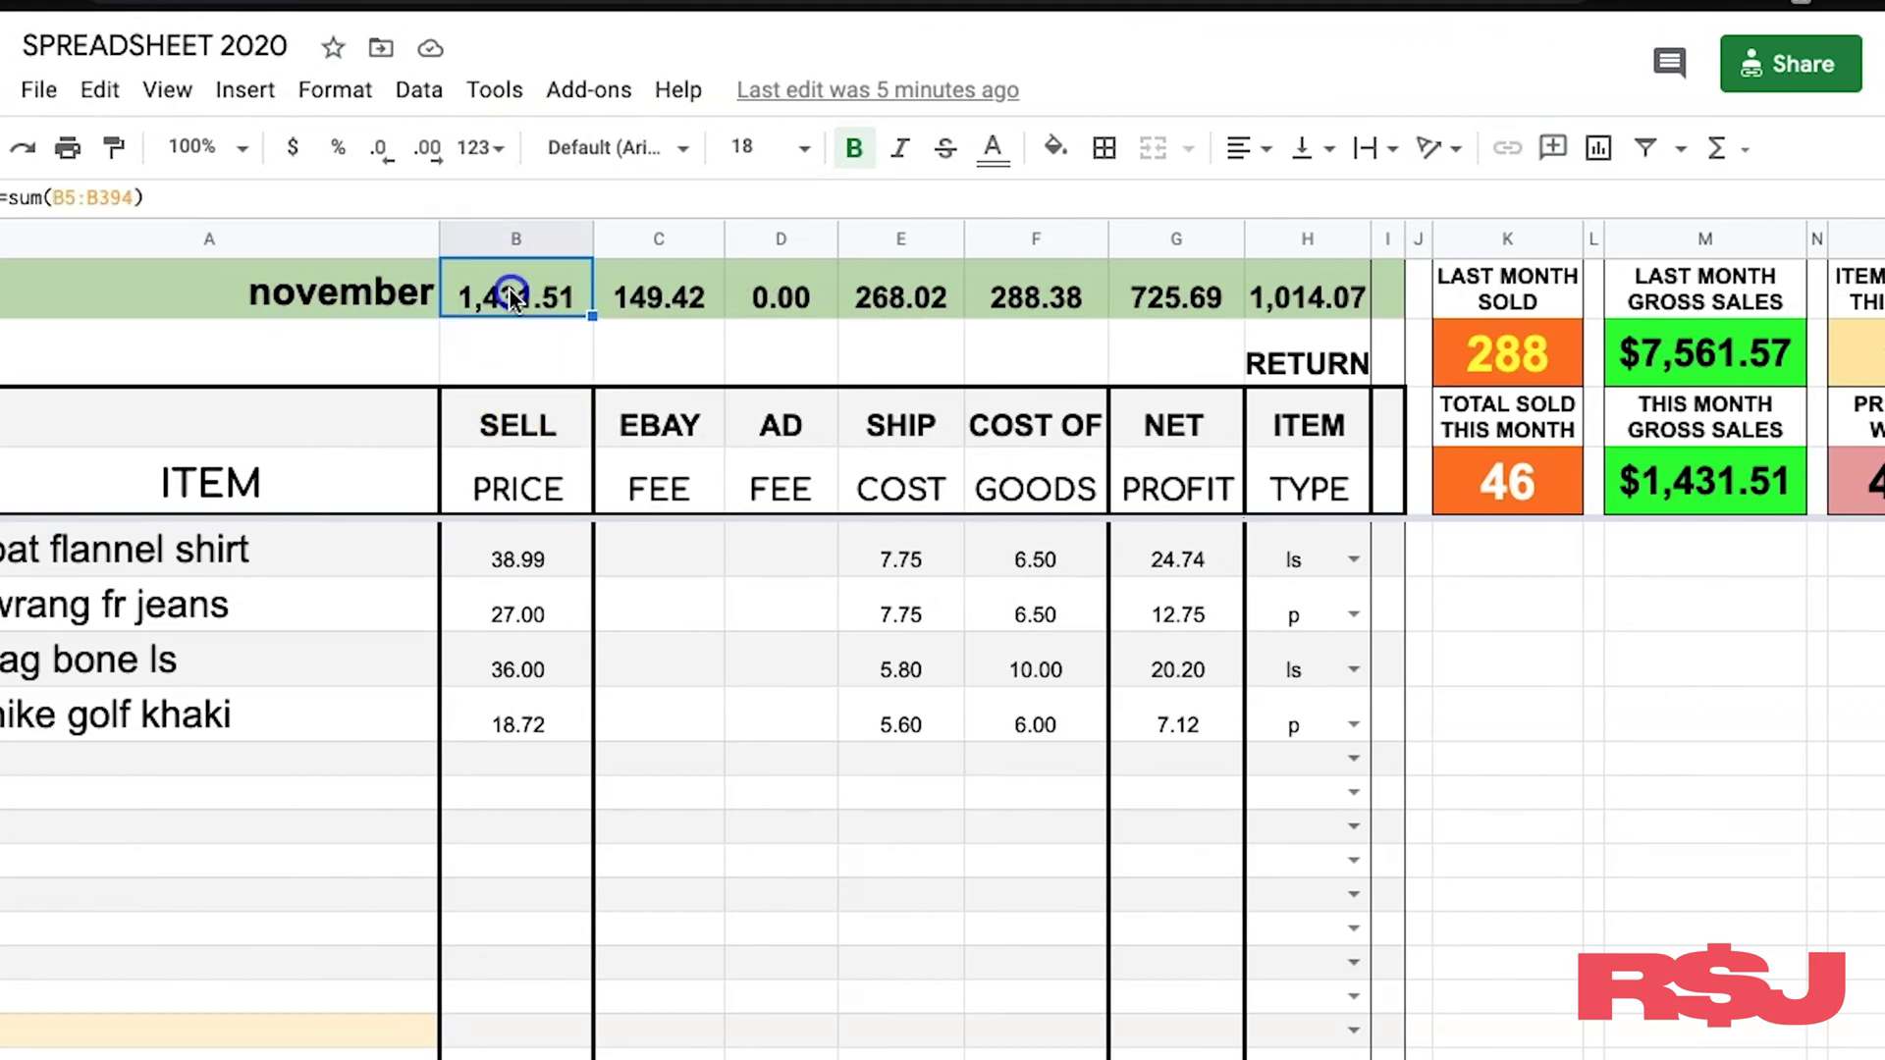
left_click(491, 244)
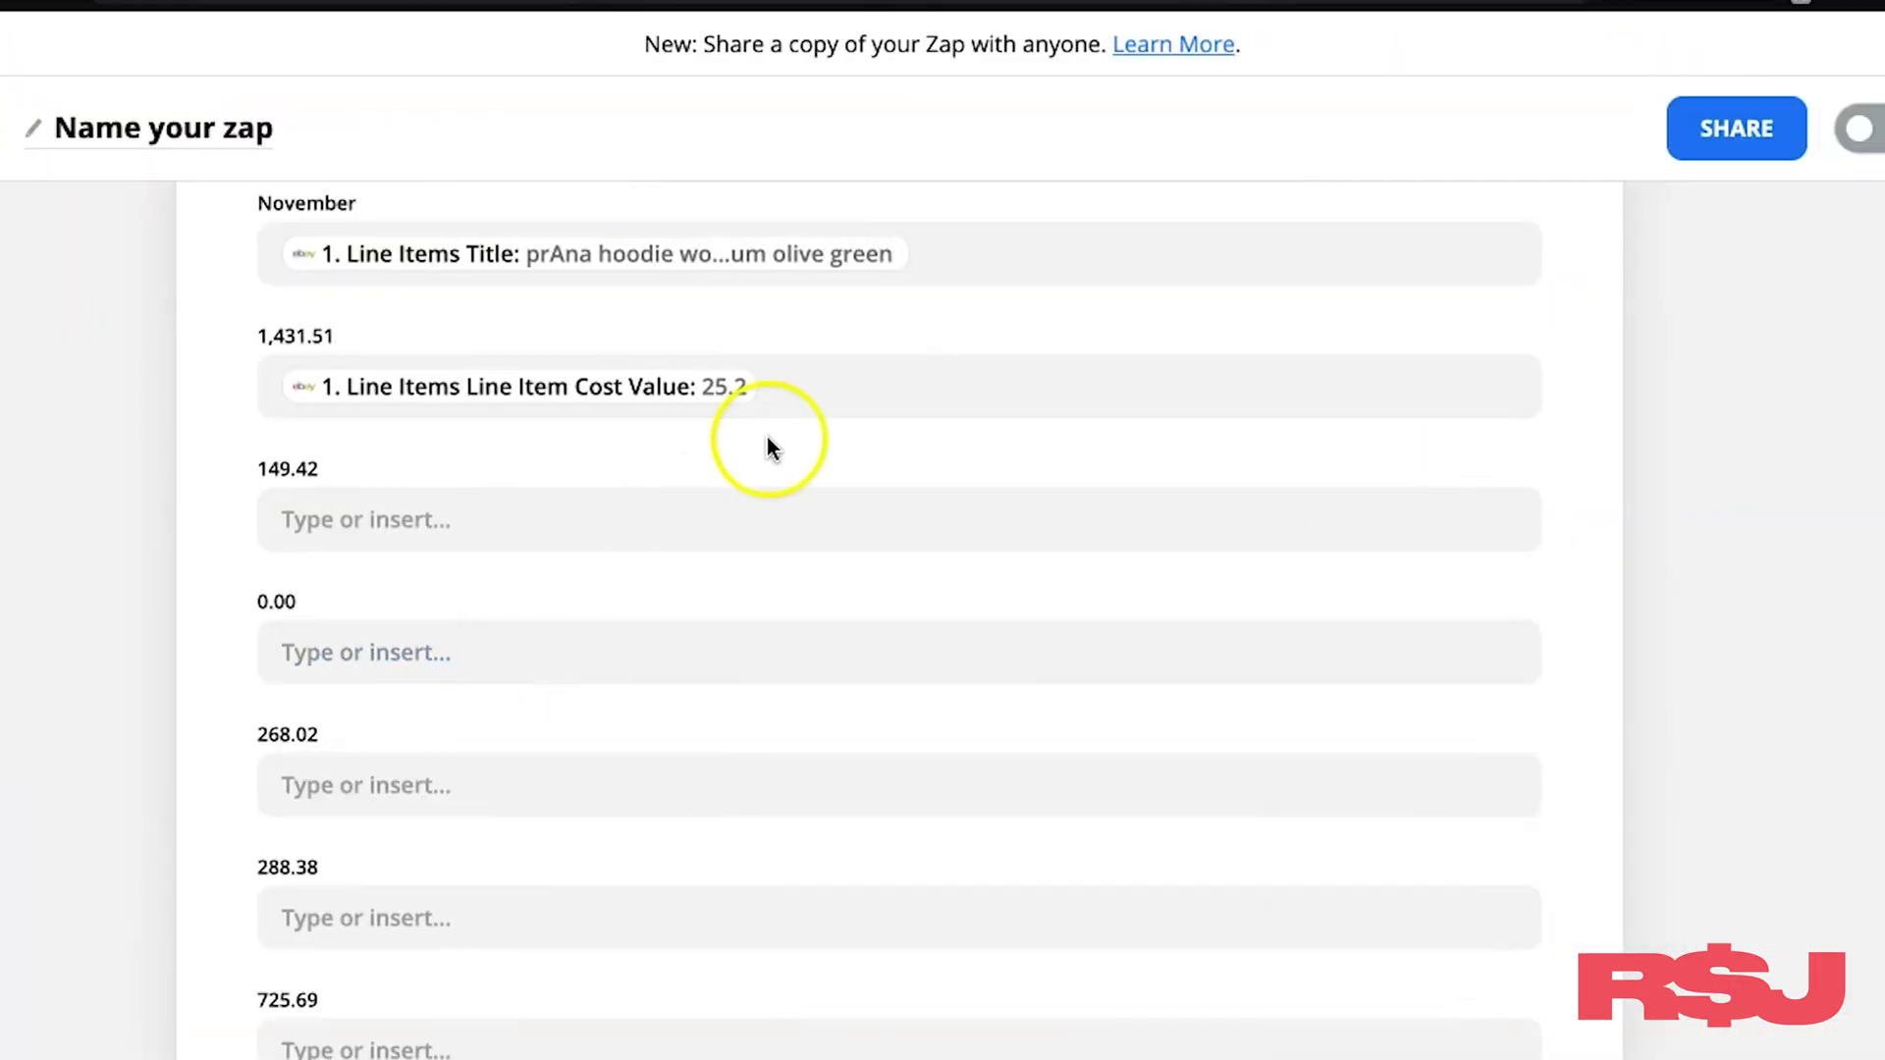
left_click(722, 387)
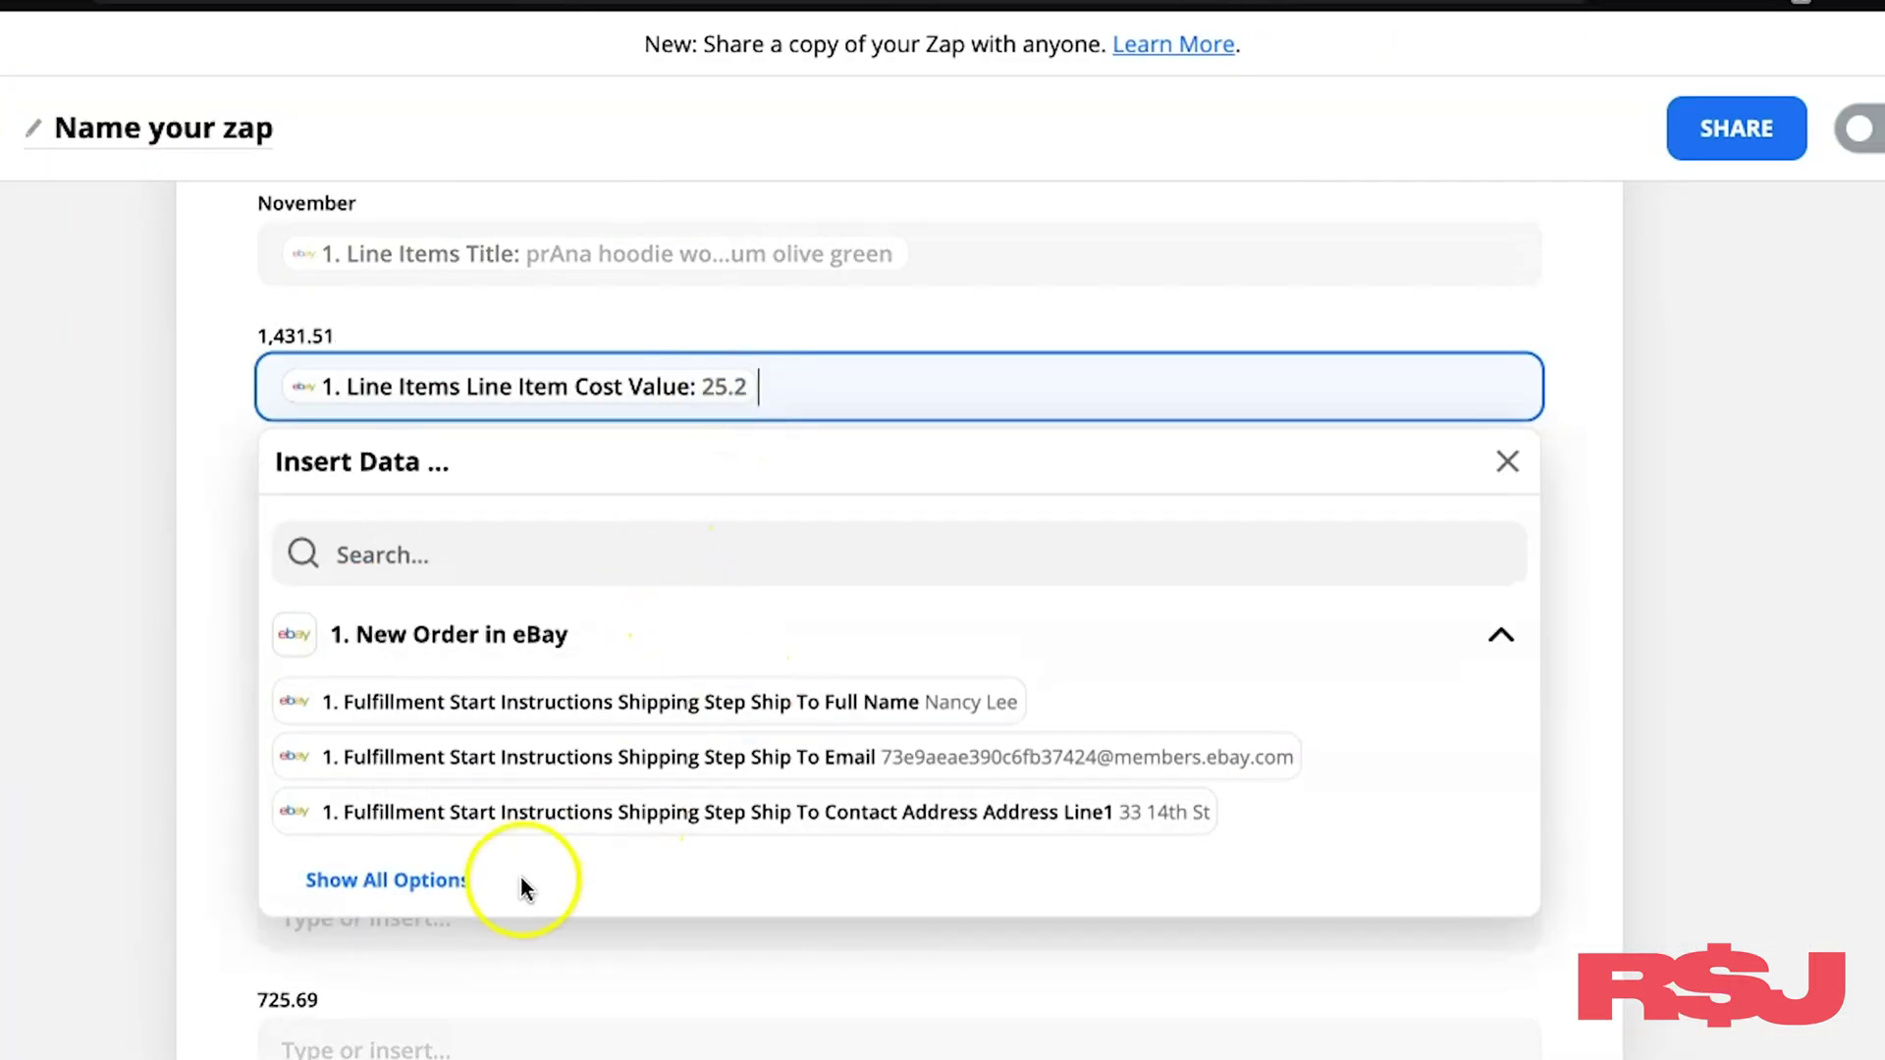
left_click(521, 887)
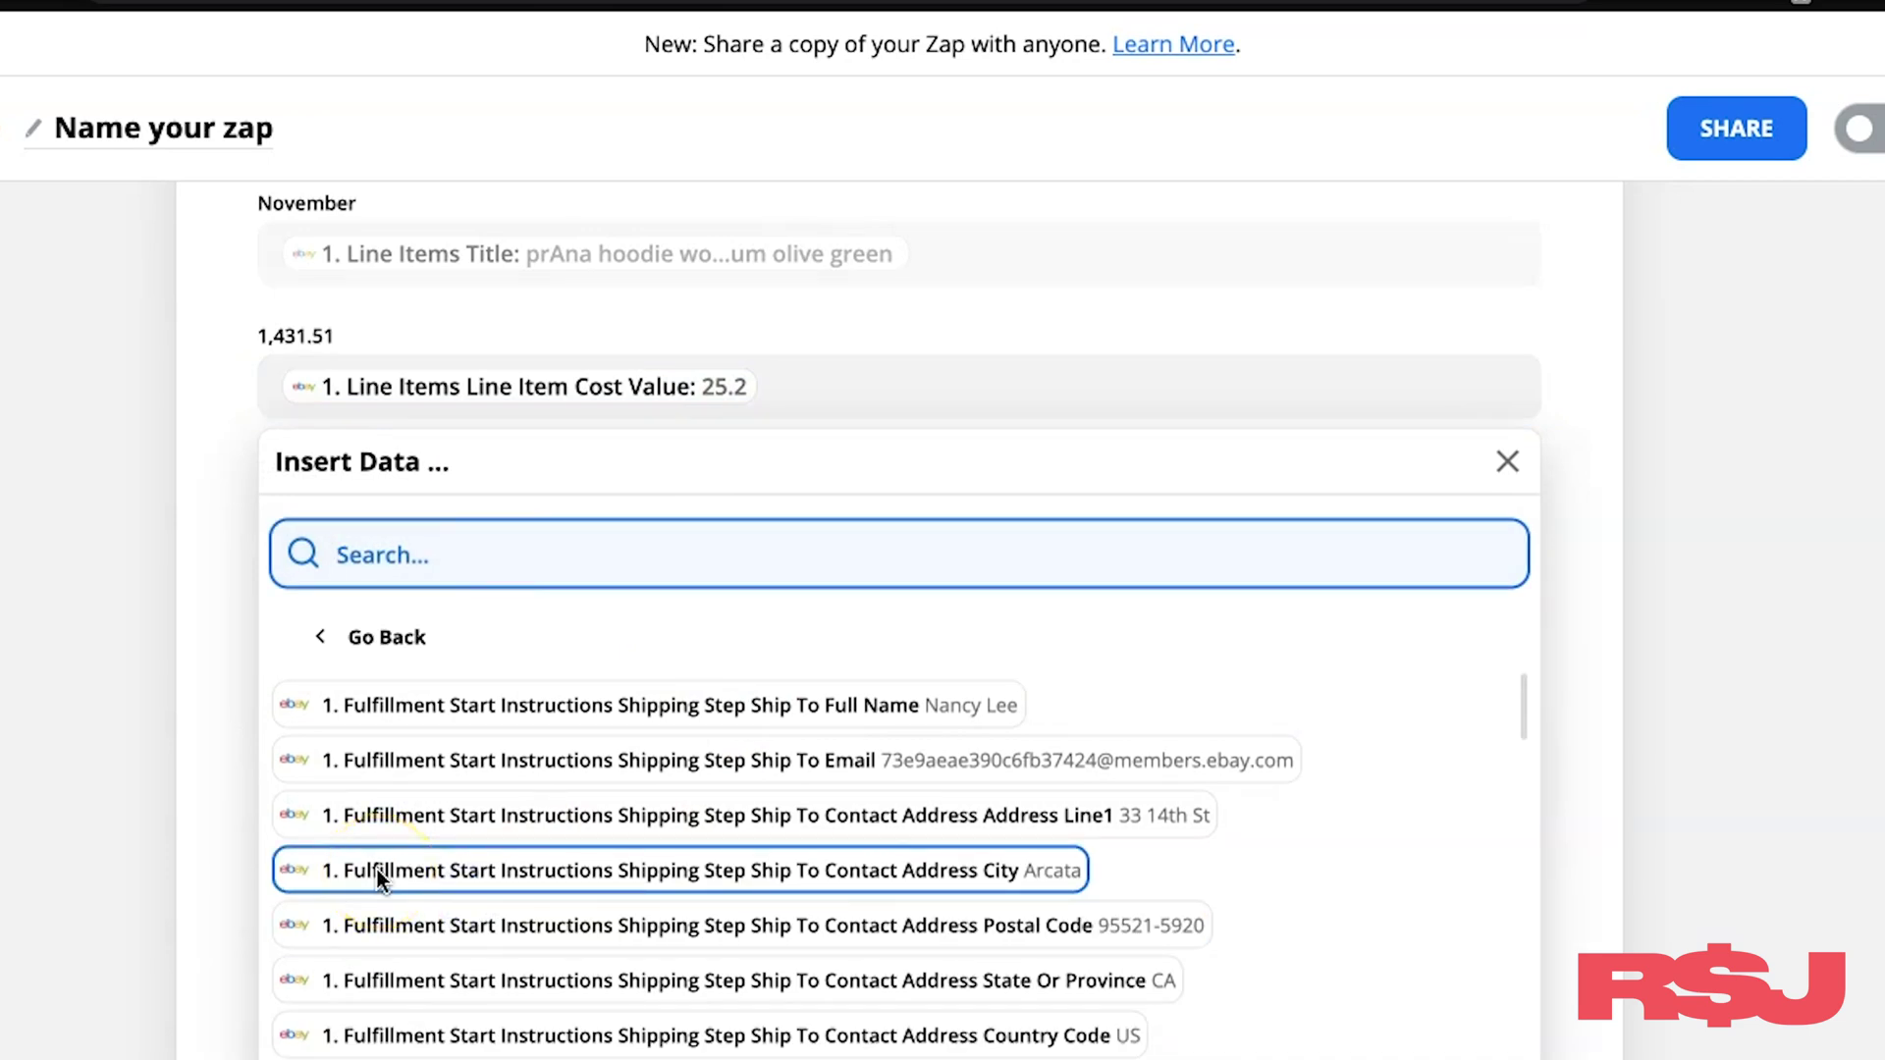
scroll(377, 874, "down", 10)
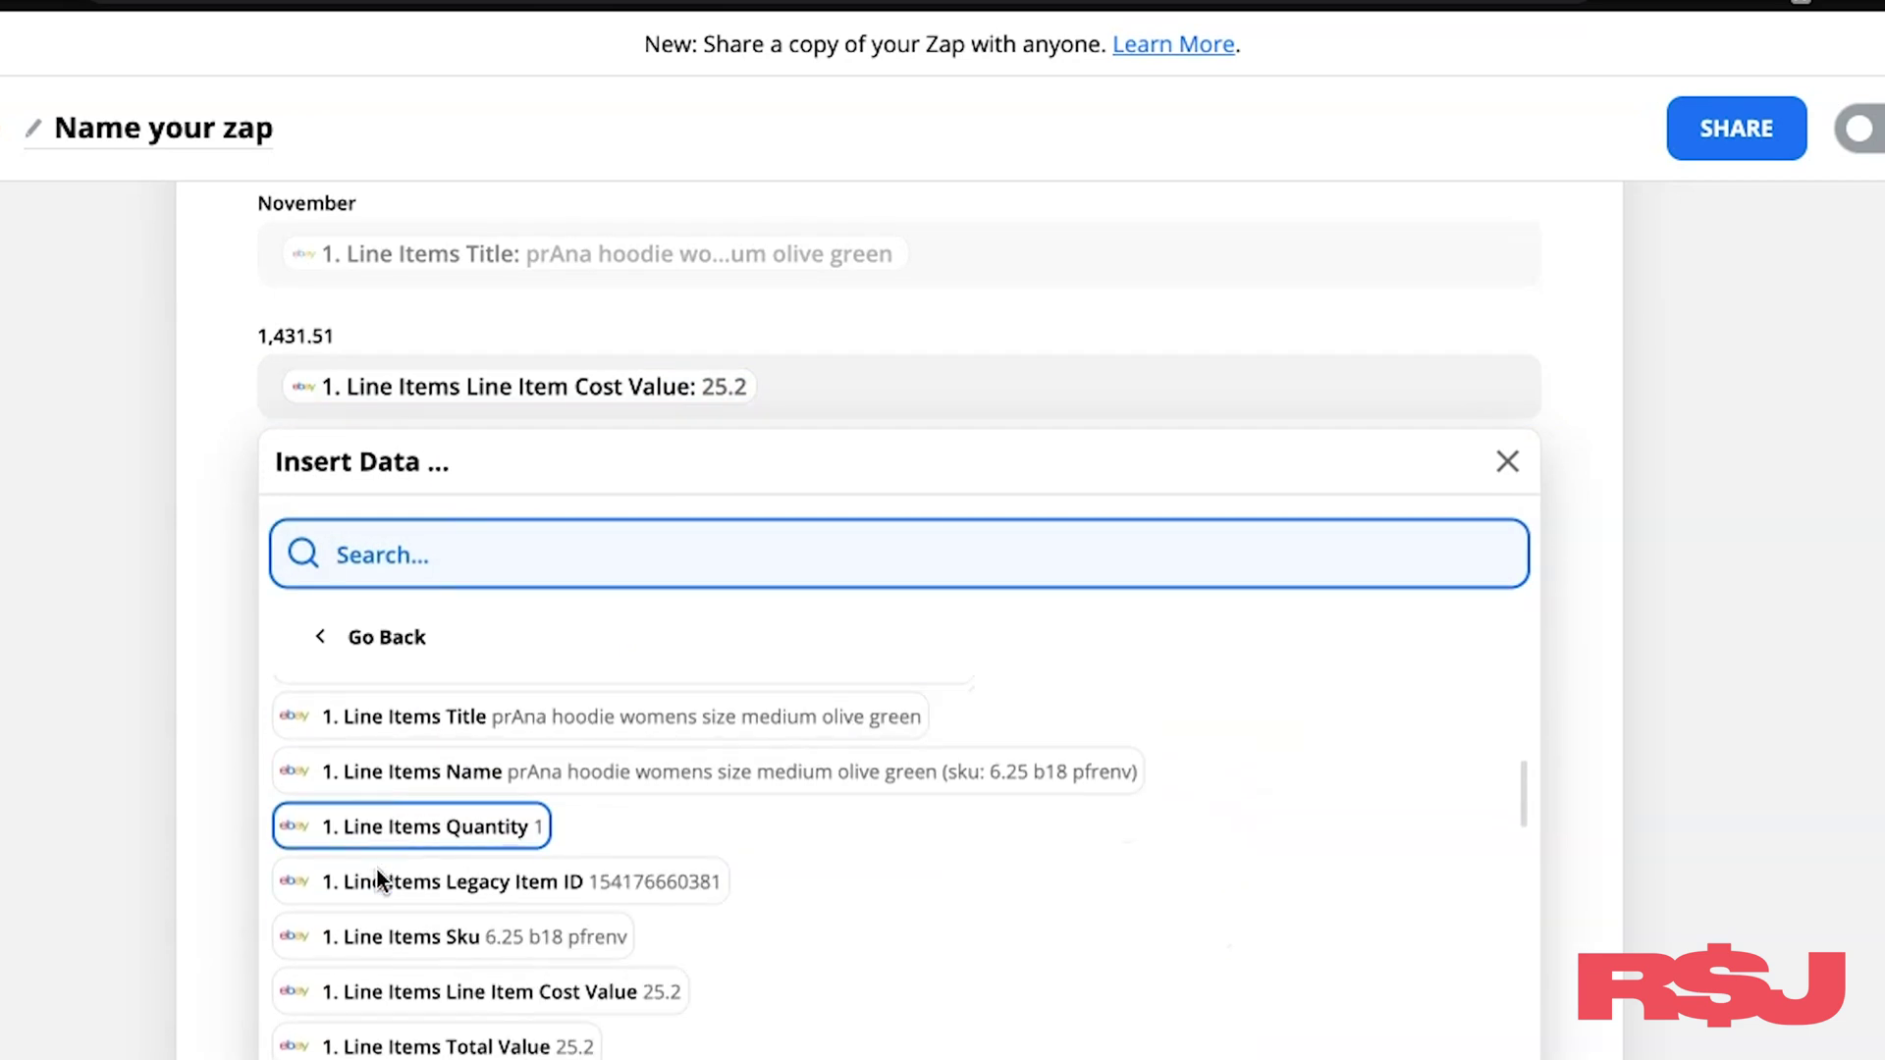
scroll(375, 867, "down", 1)
scroll(568, 904, "down", 2)
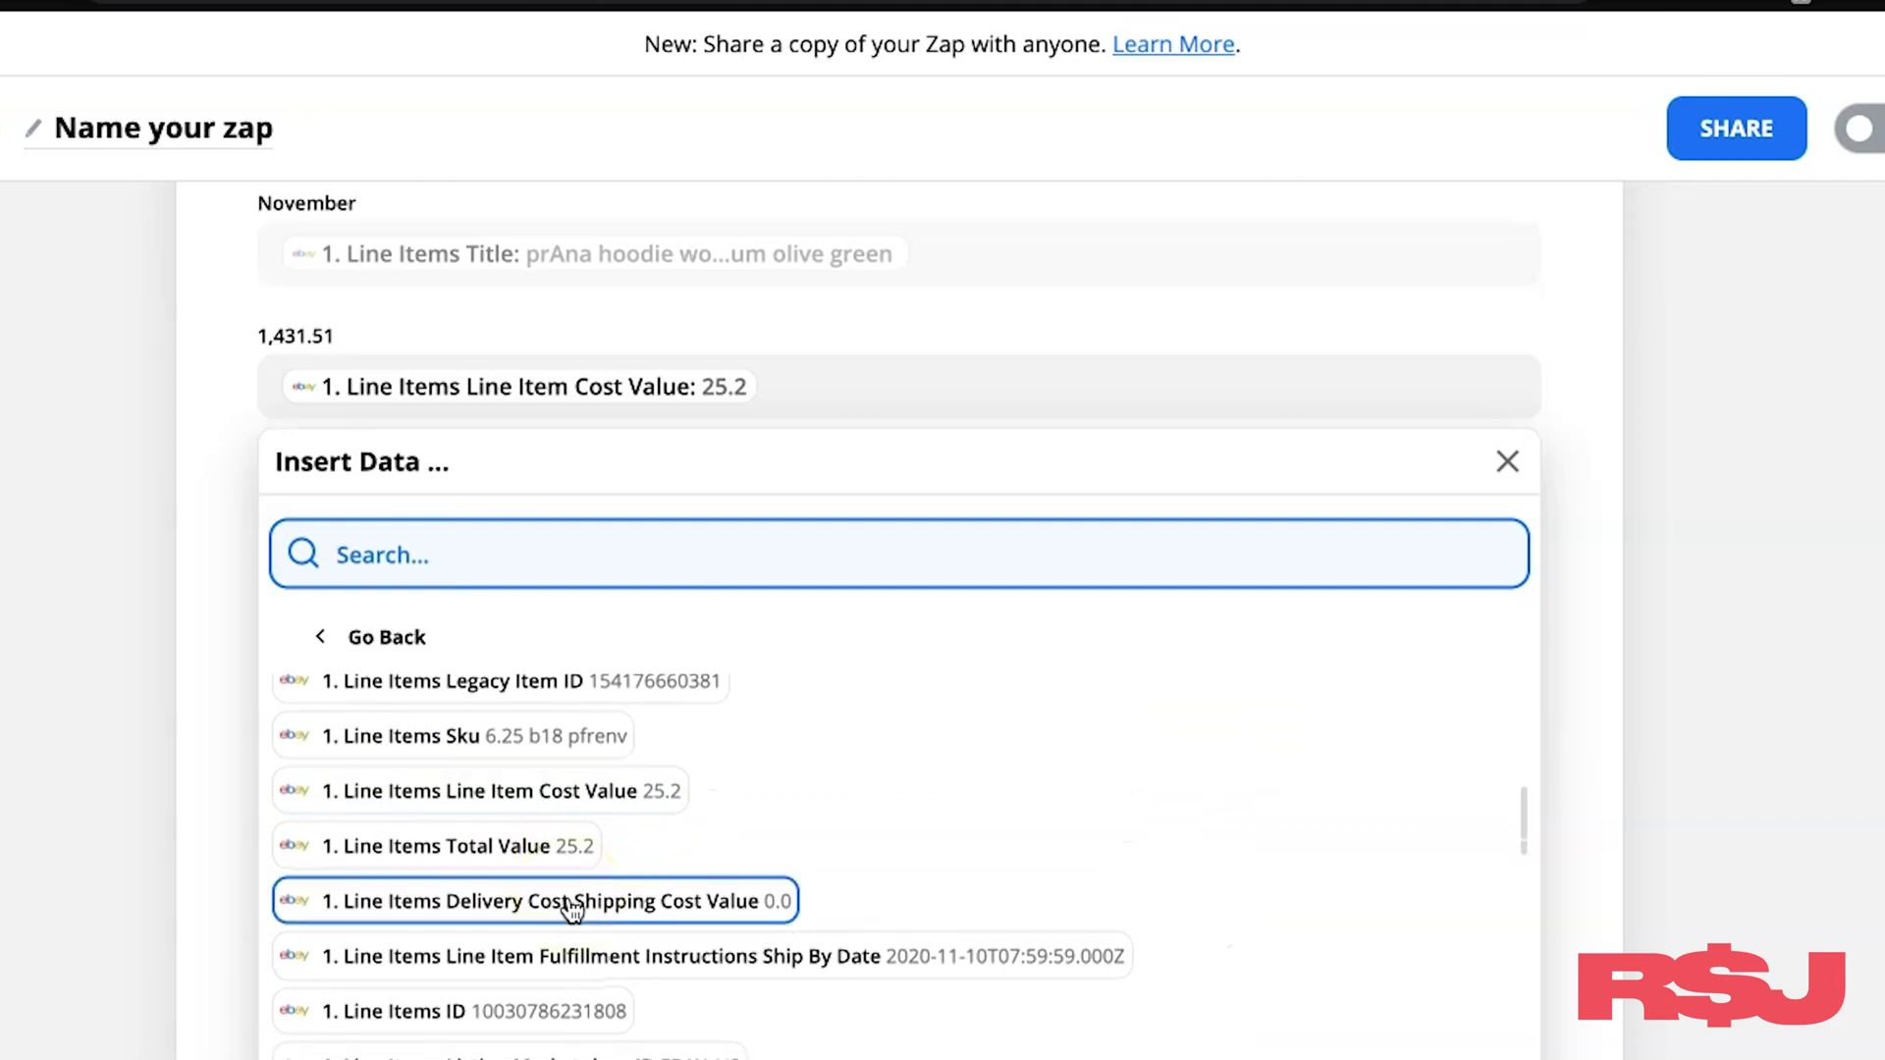
scroll(571, 908, "down", 1)
scroll(569, 908, "up", 2)
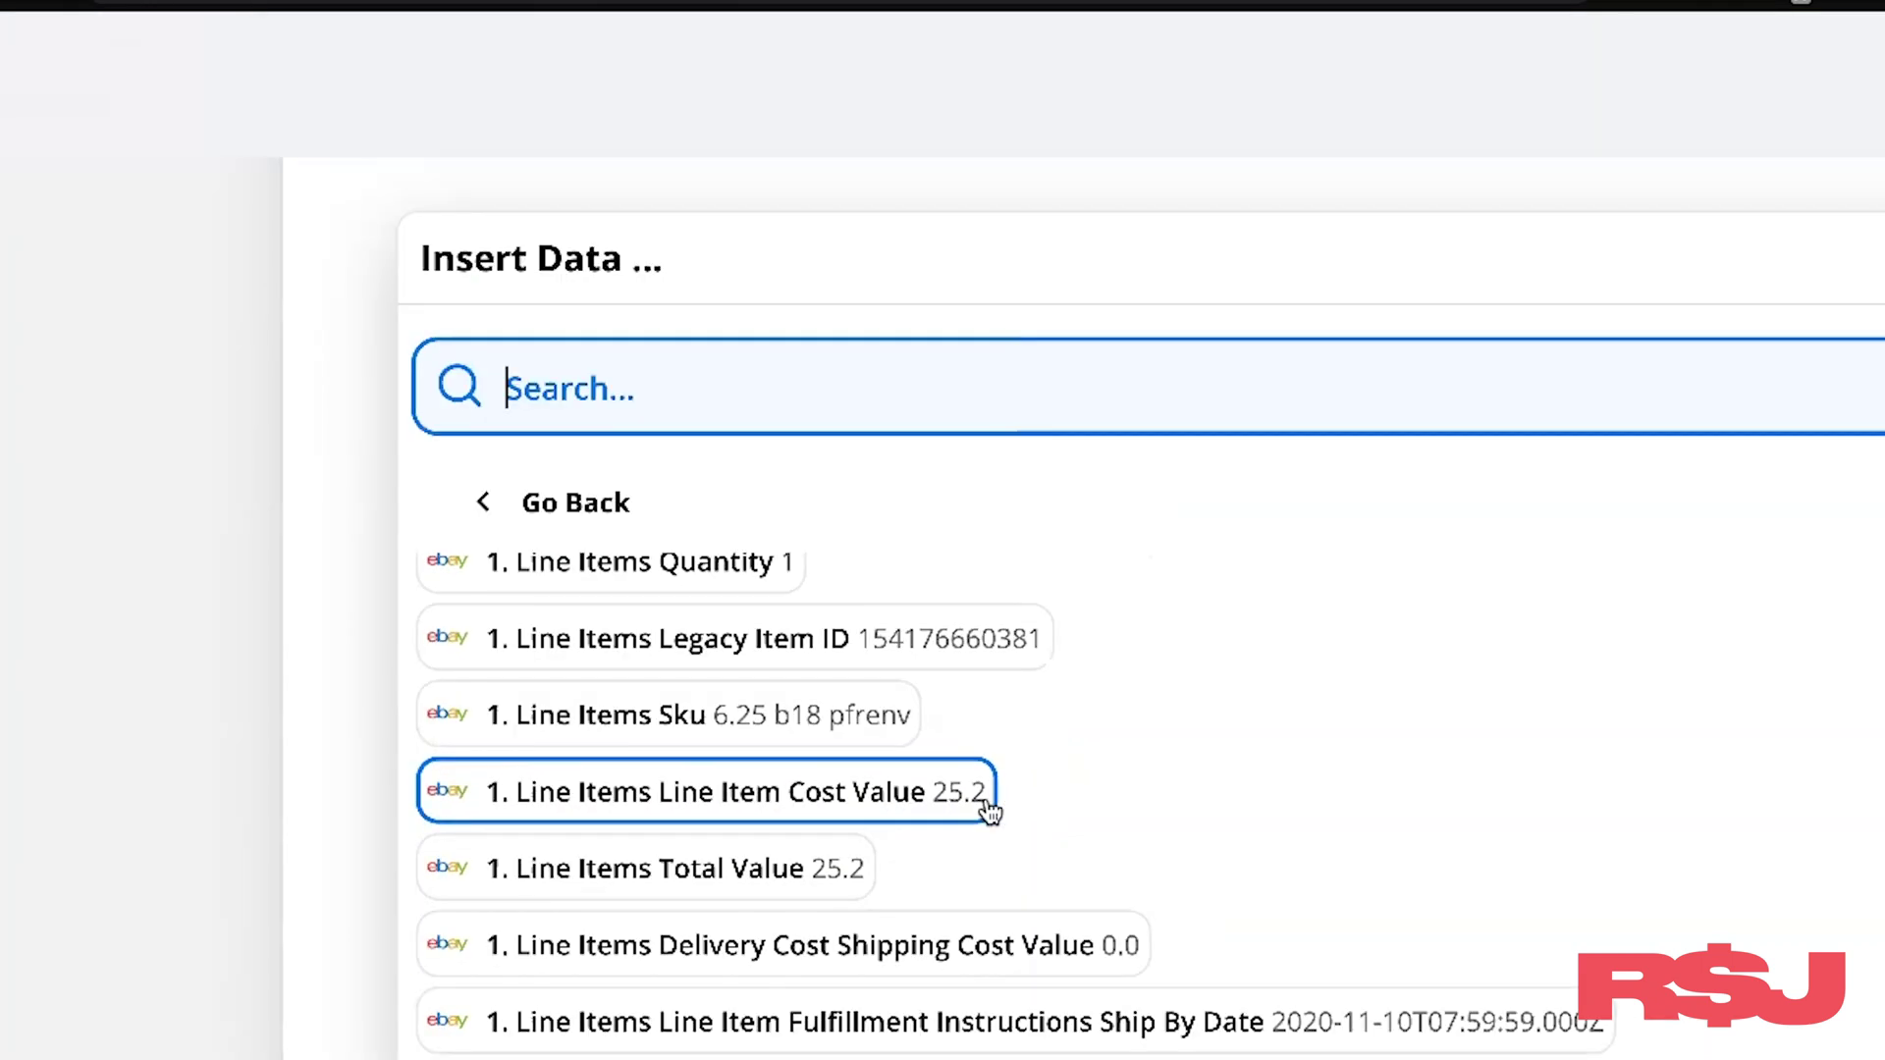
left_click(989, 811)
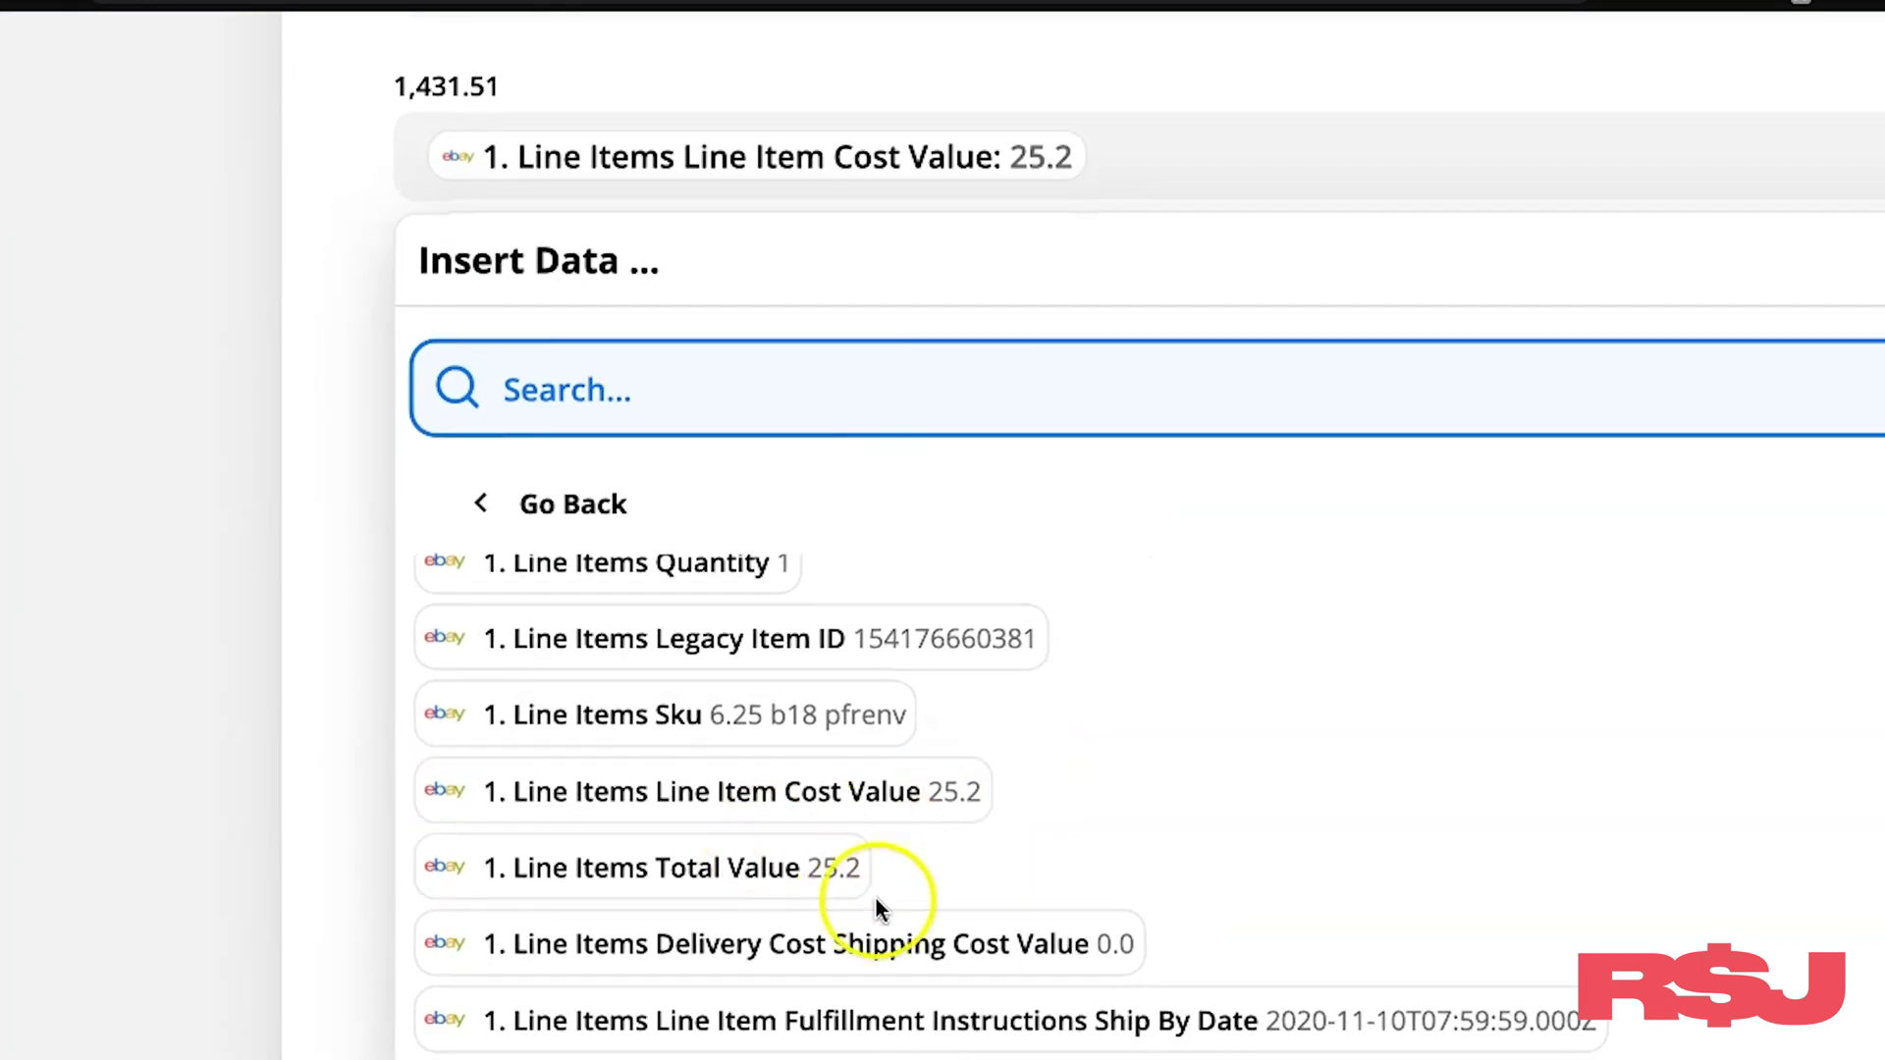
Step: Browse further eBay order fields and pick Total Fee Basis Amount Value
scroll(814, 850, "down", 10)
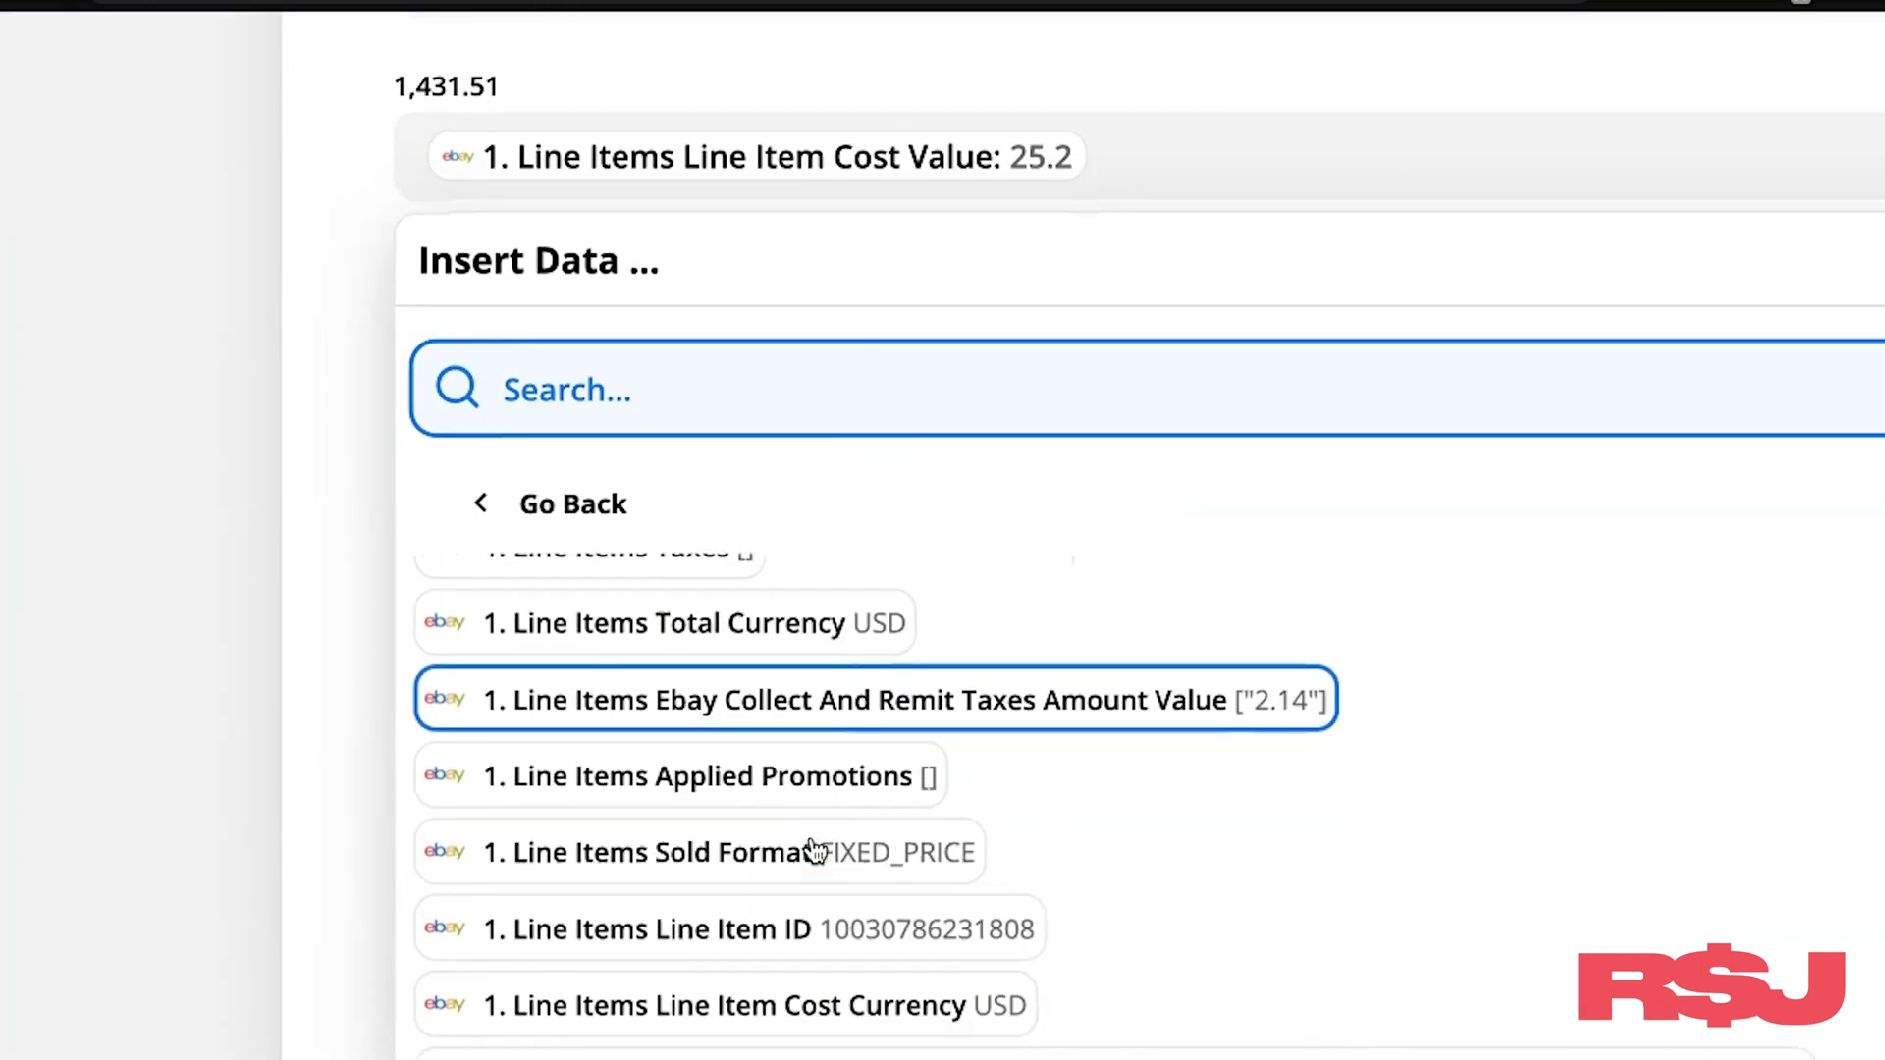
scroll(815, 850, "down", 11)
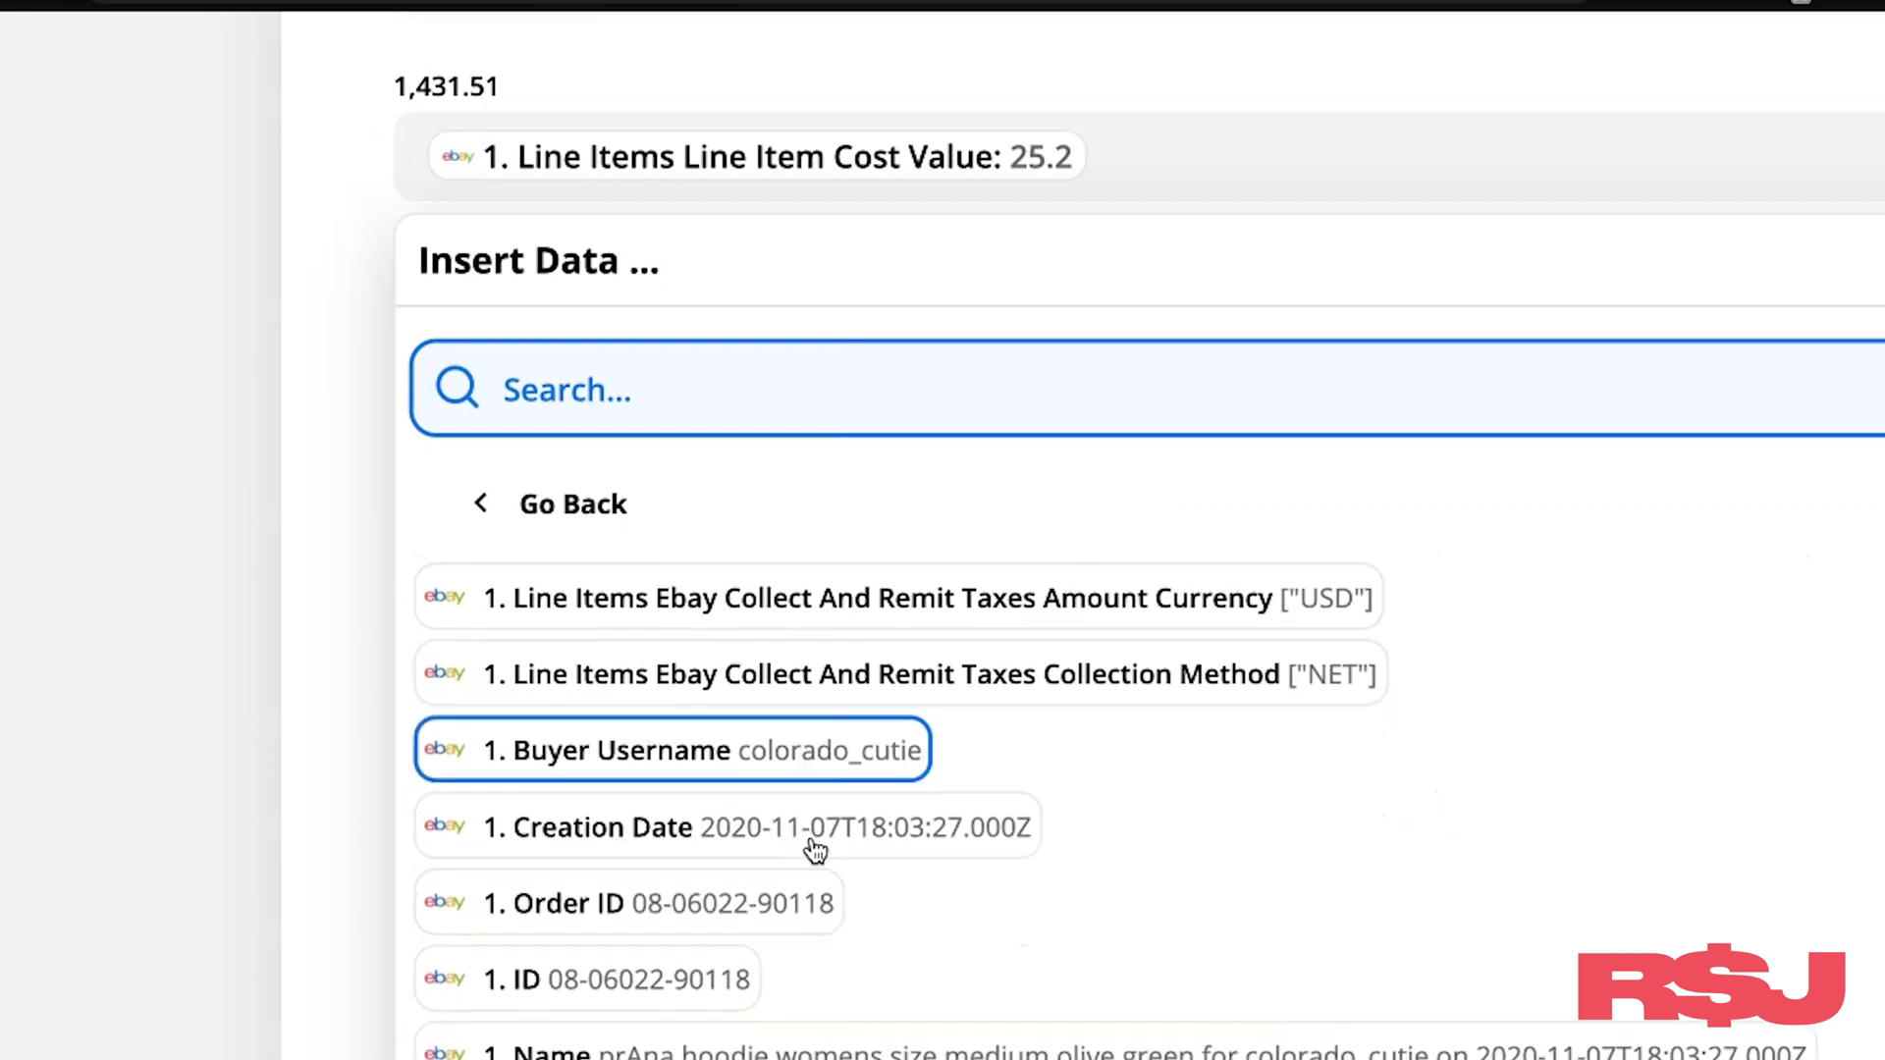
scroll(815, 851, "down", 3)
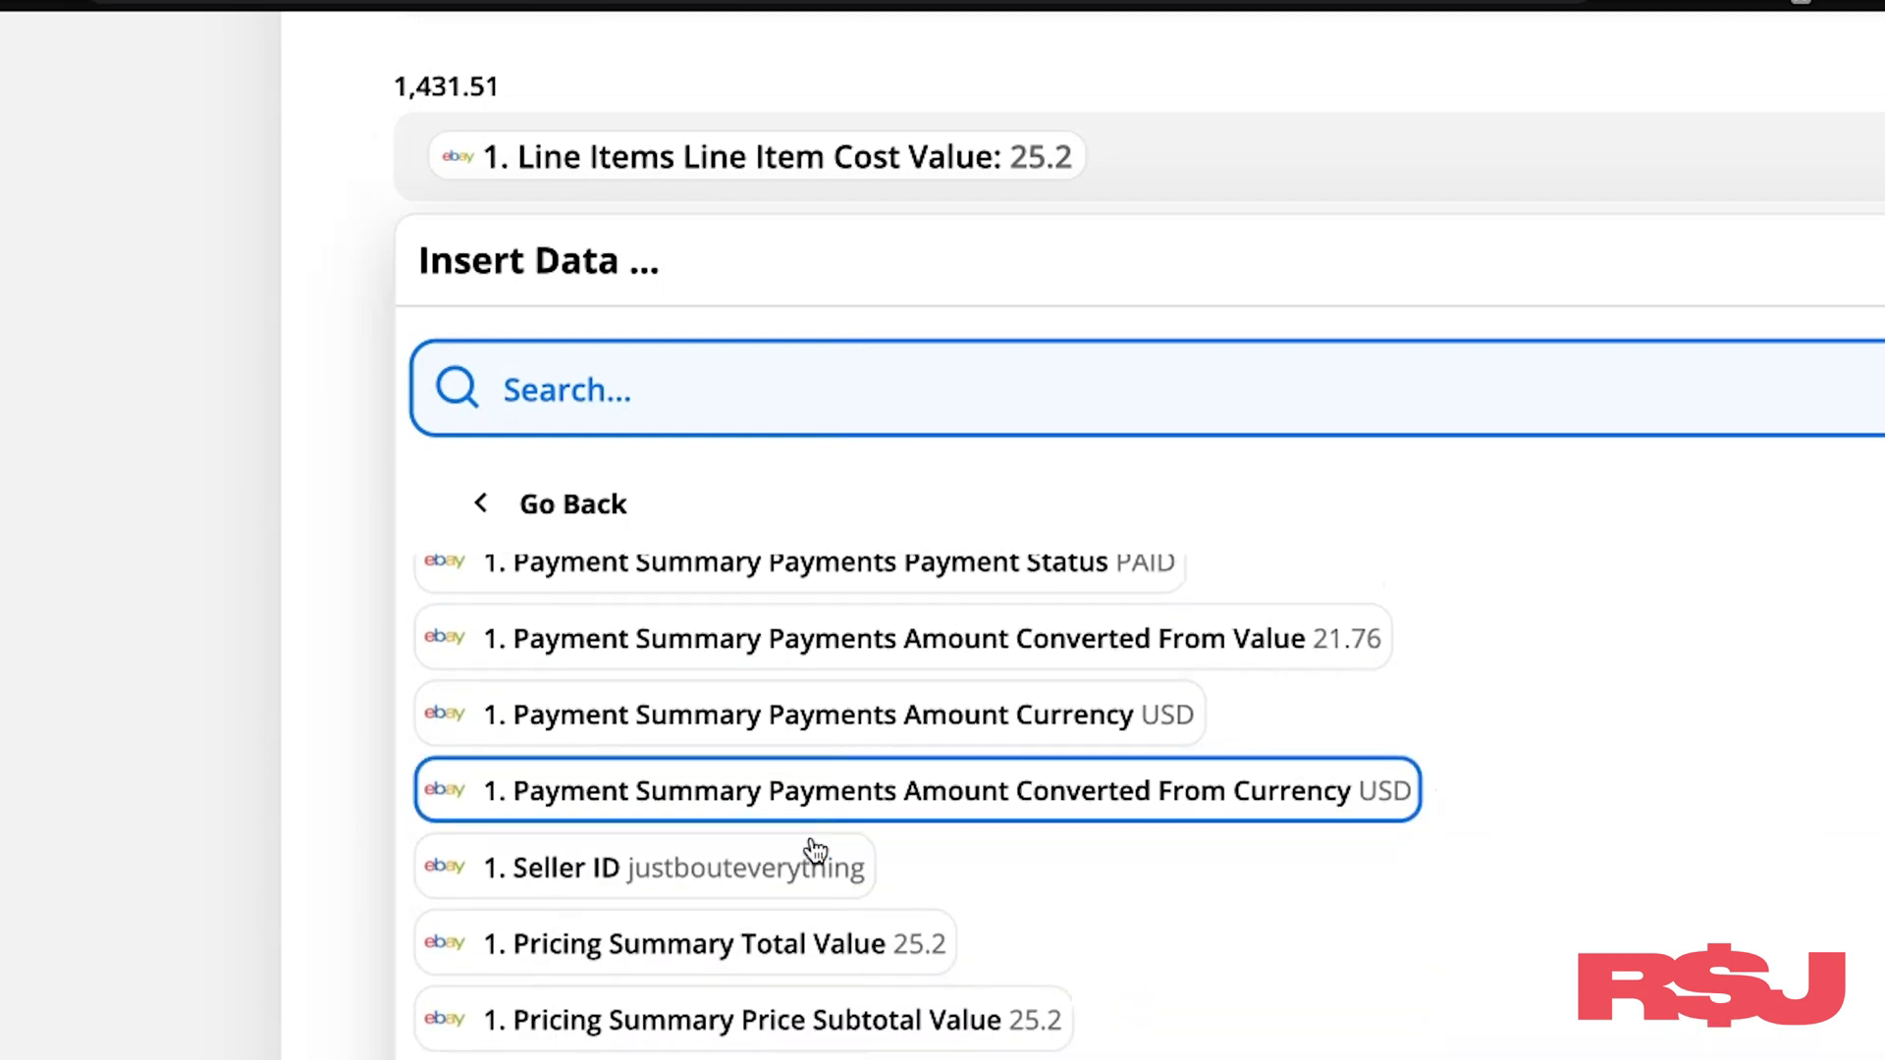
scroll(815, 850, "down", 1)
left_click(920, 837)
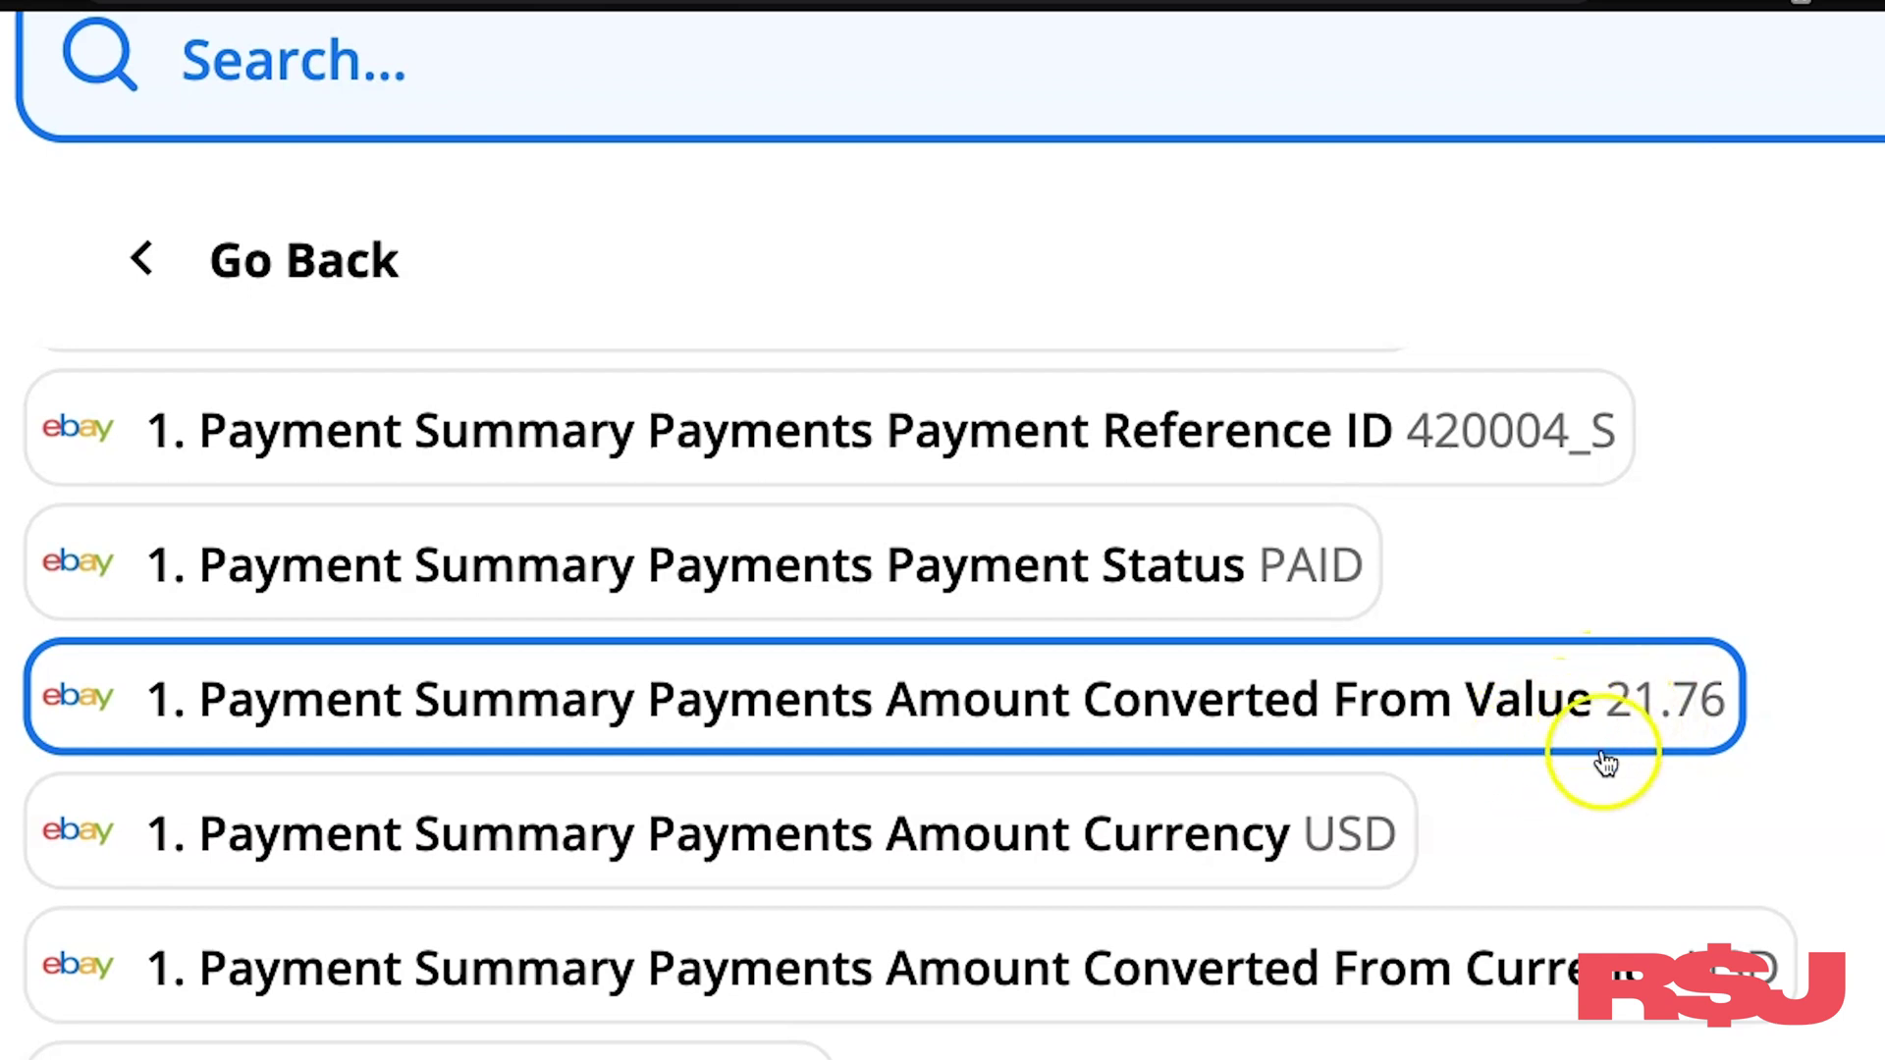
scroll(1620, 736, "down", 3)
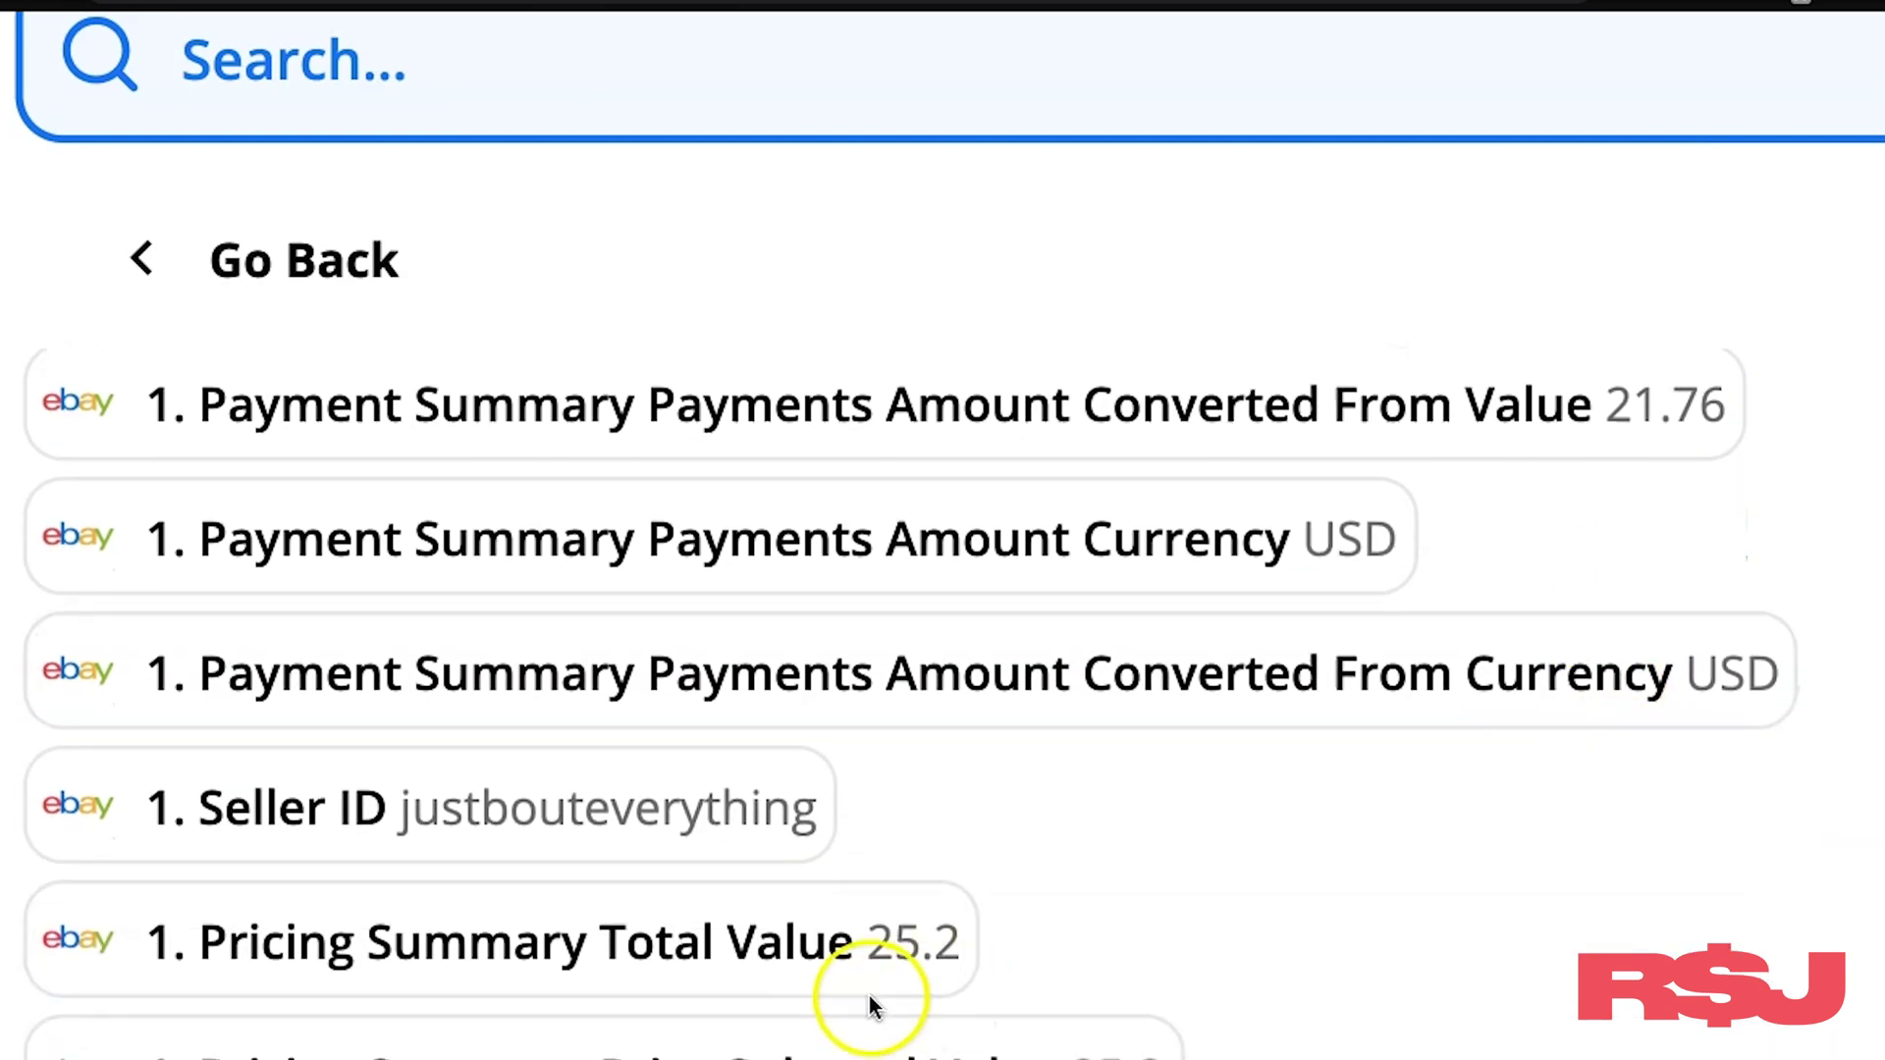
scroll(1026, 866, "up", 2)
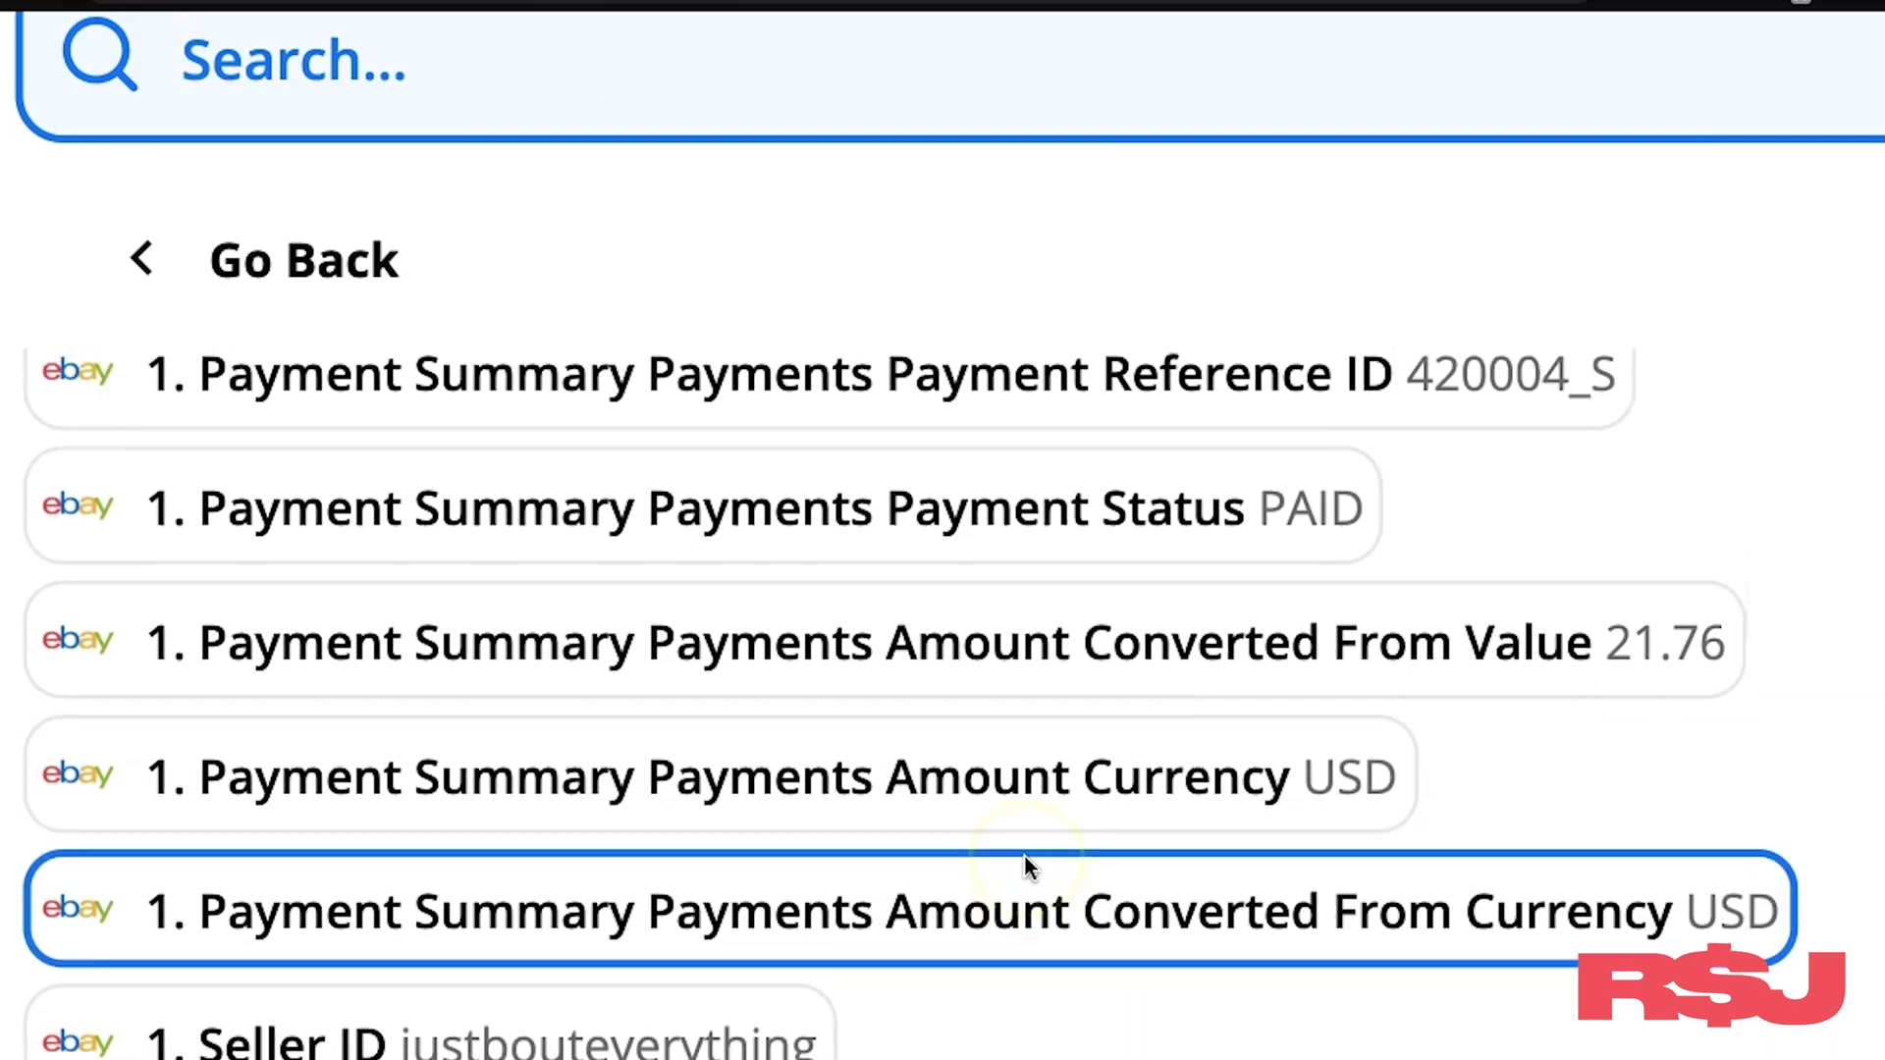
scroll(1023, 854, "up", 1)
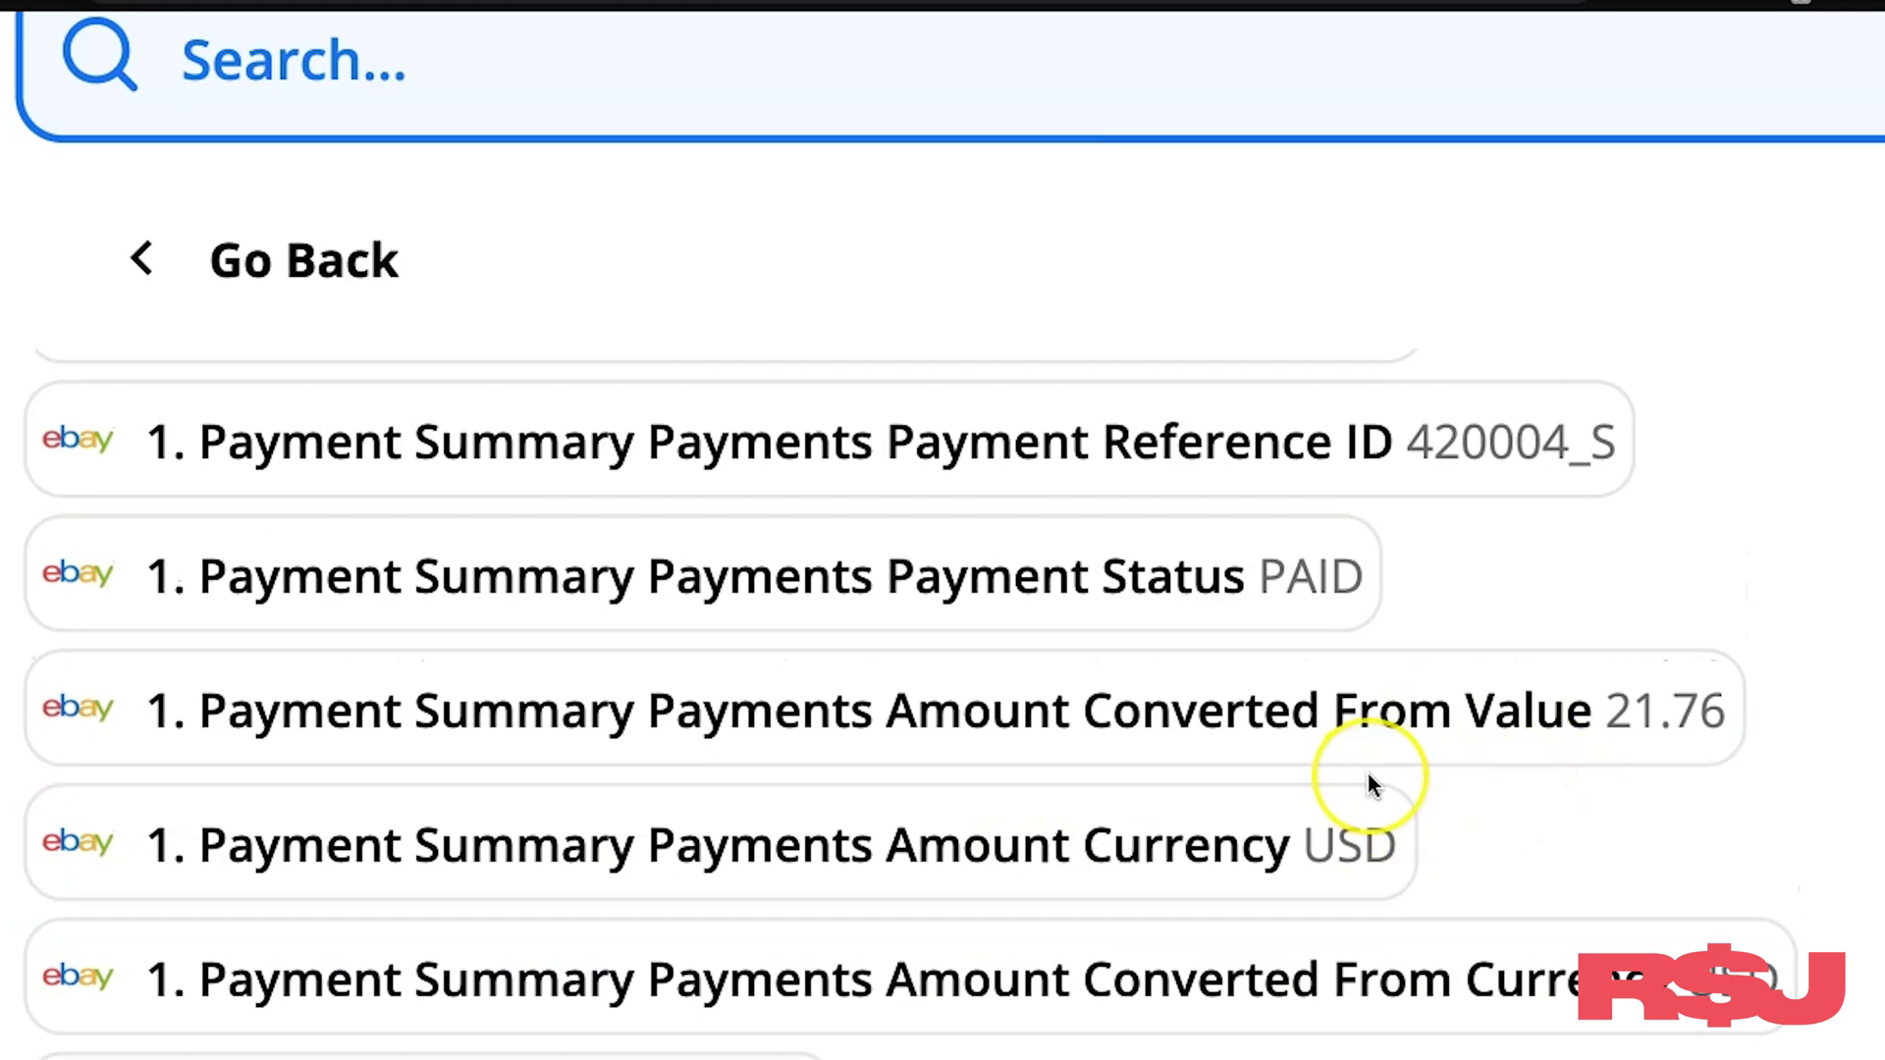
scroll(1369, 780, "down", 2)
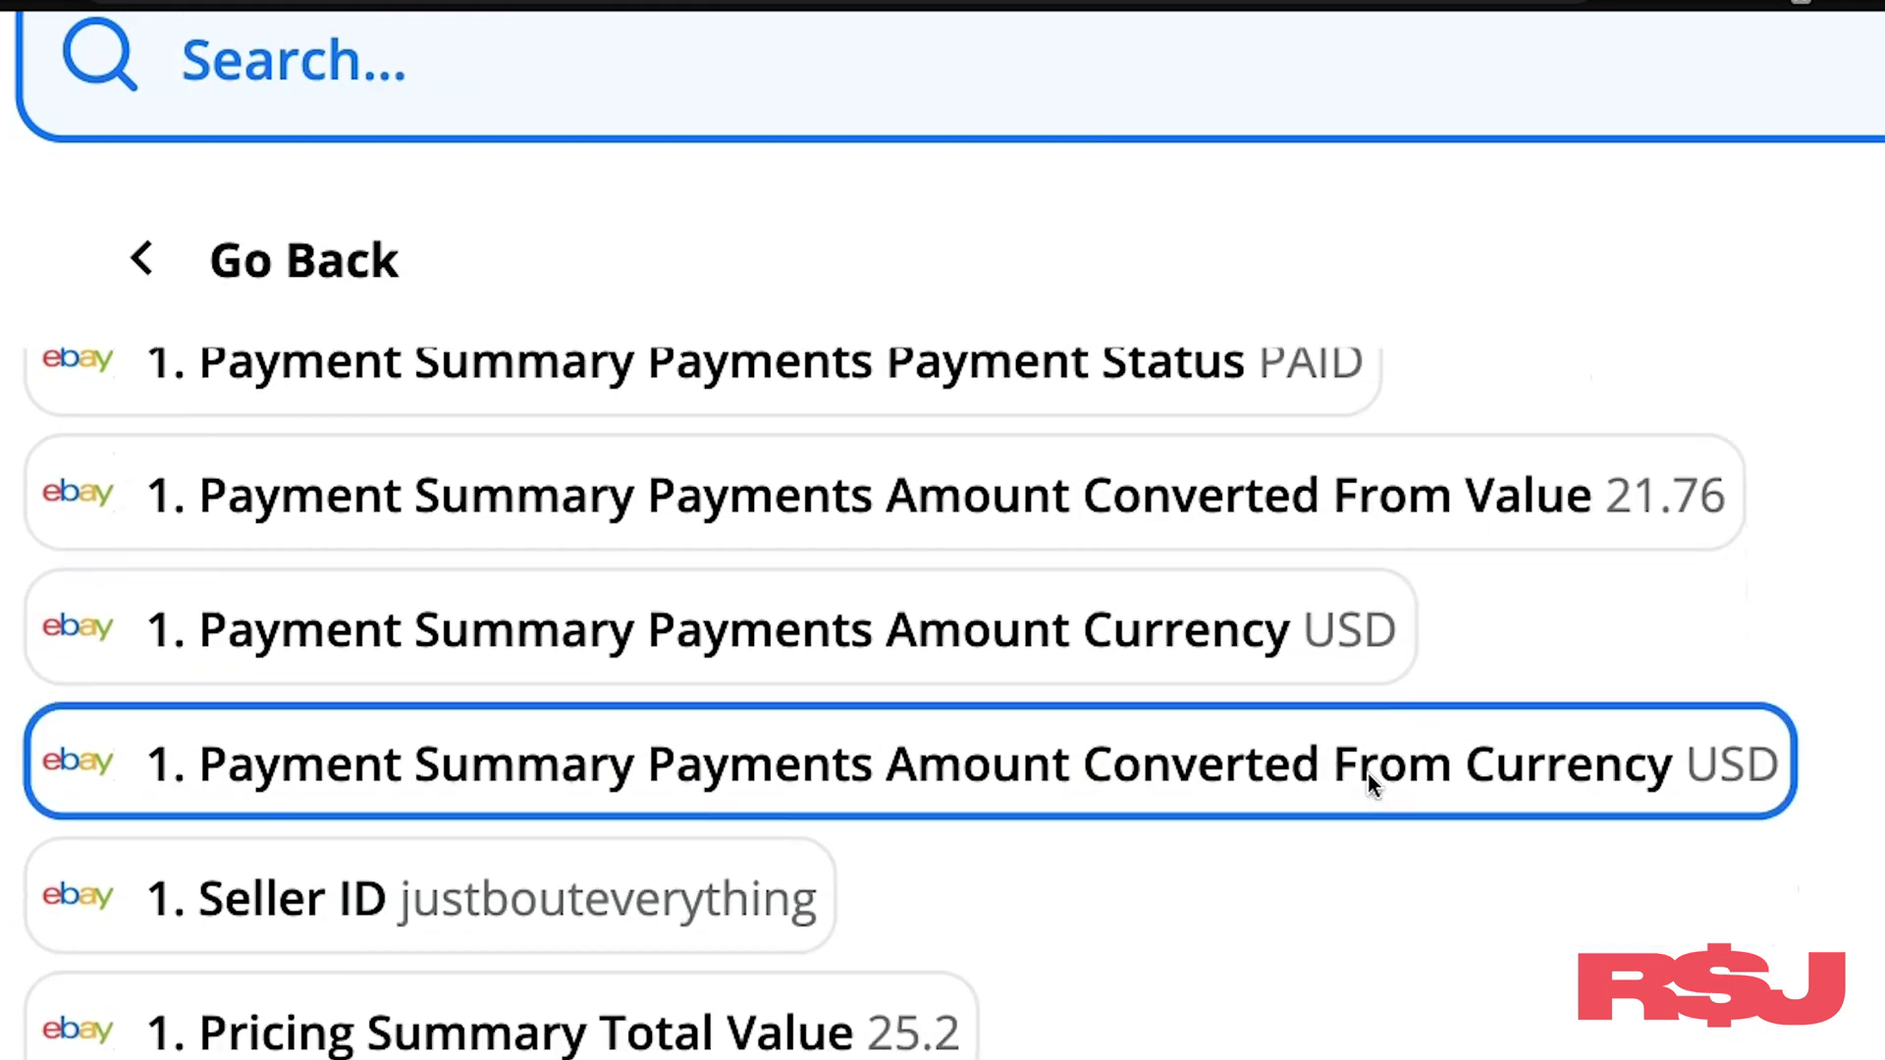
scroll(1368, 773, "down", 10)
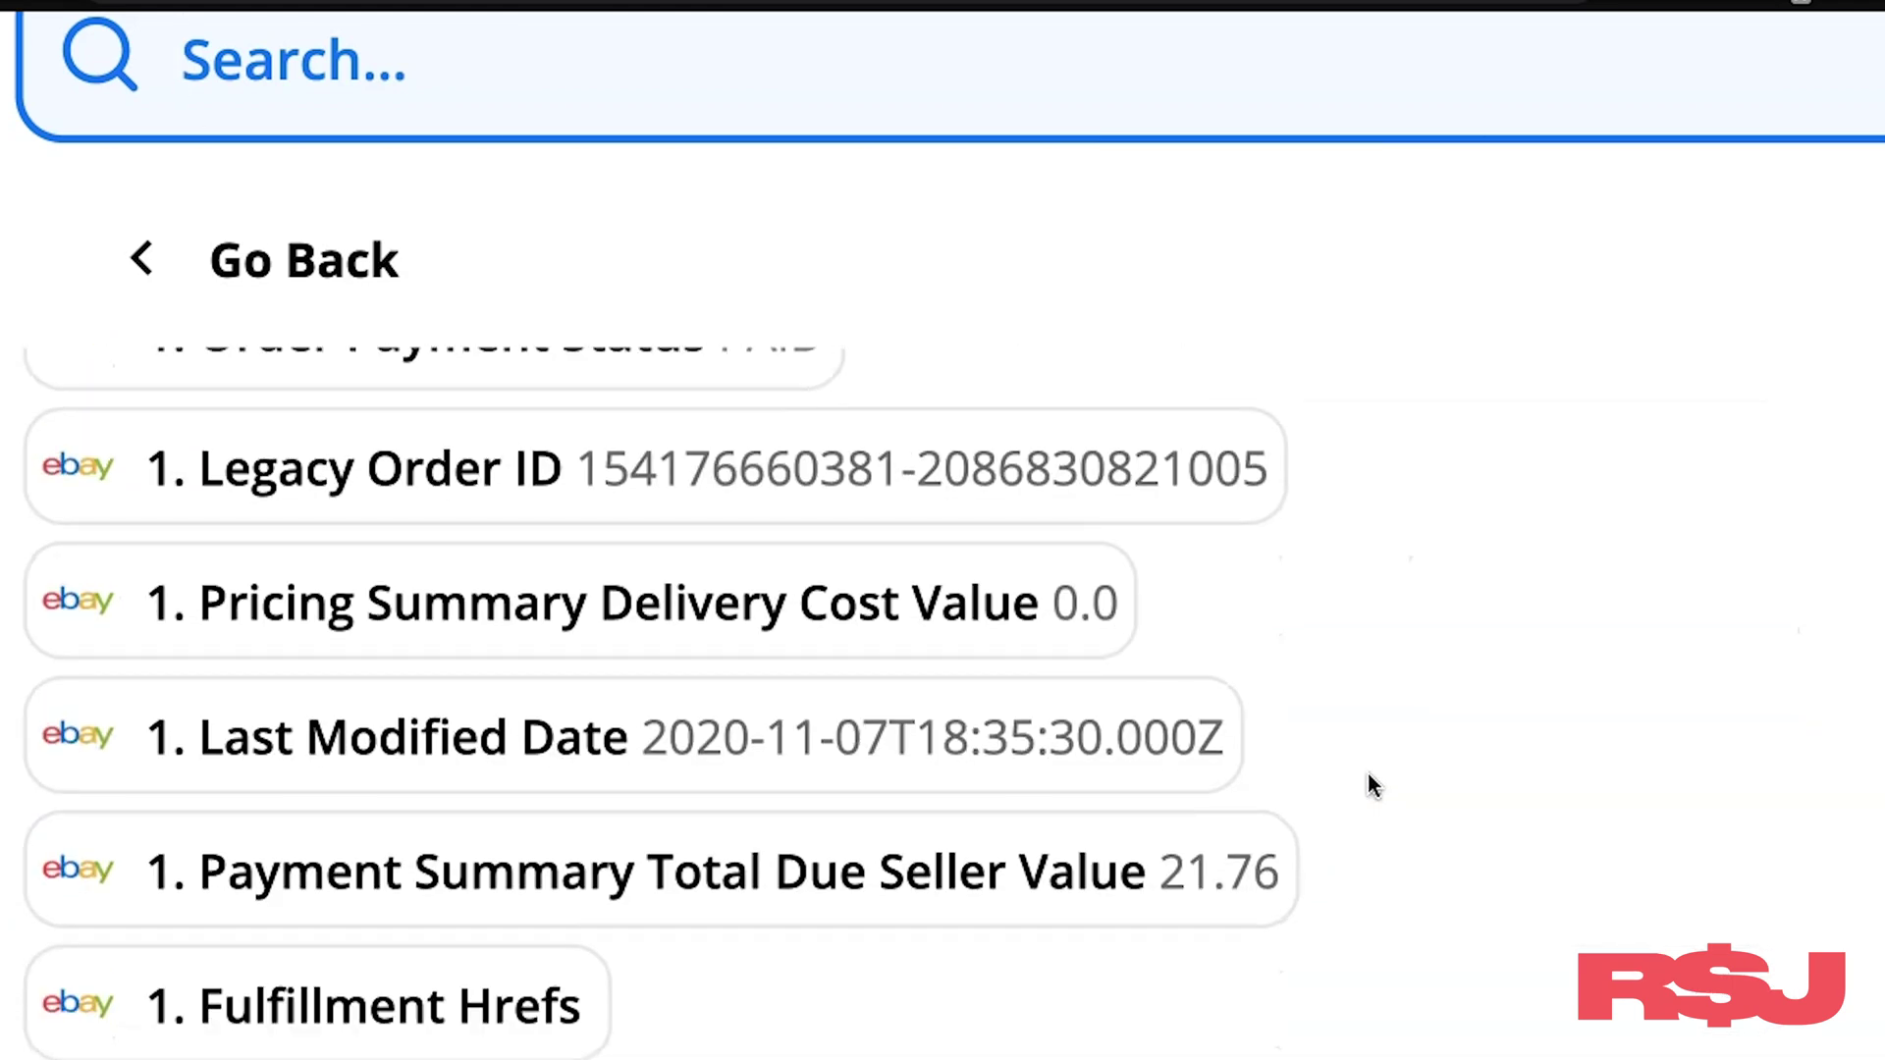
scroll(1368, 773, "down", 5)
left_click(930, 766)
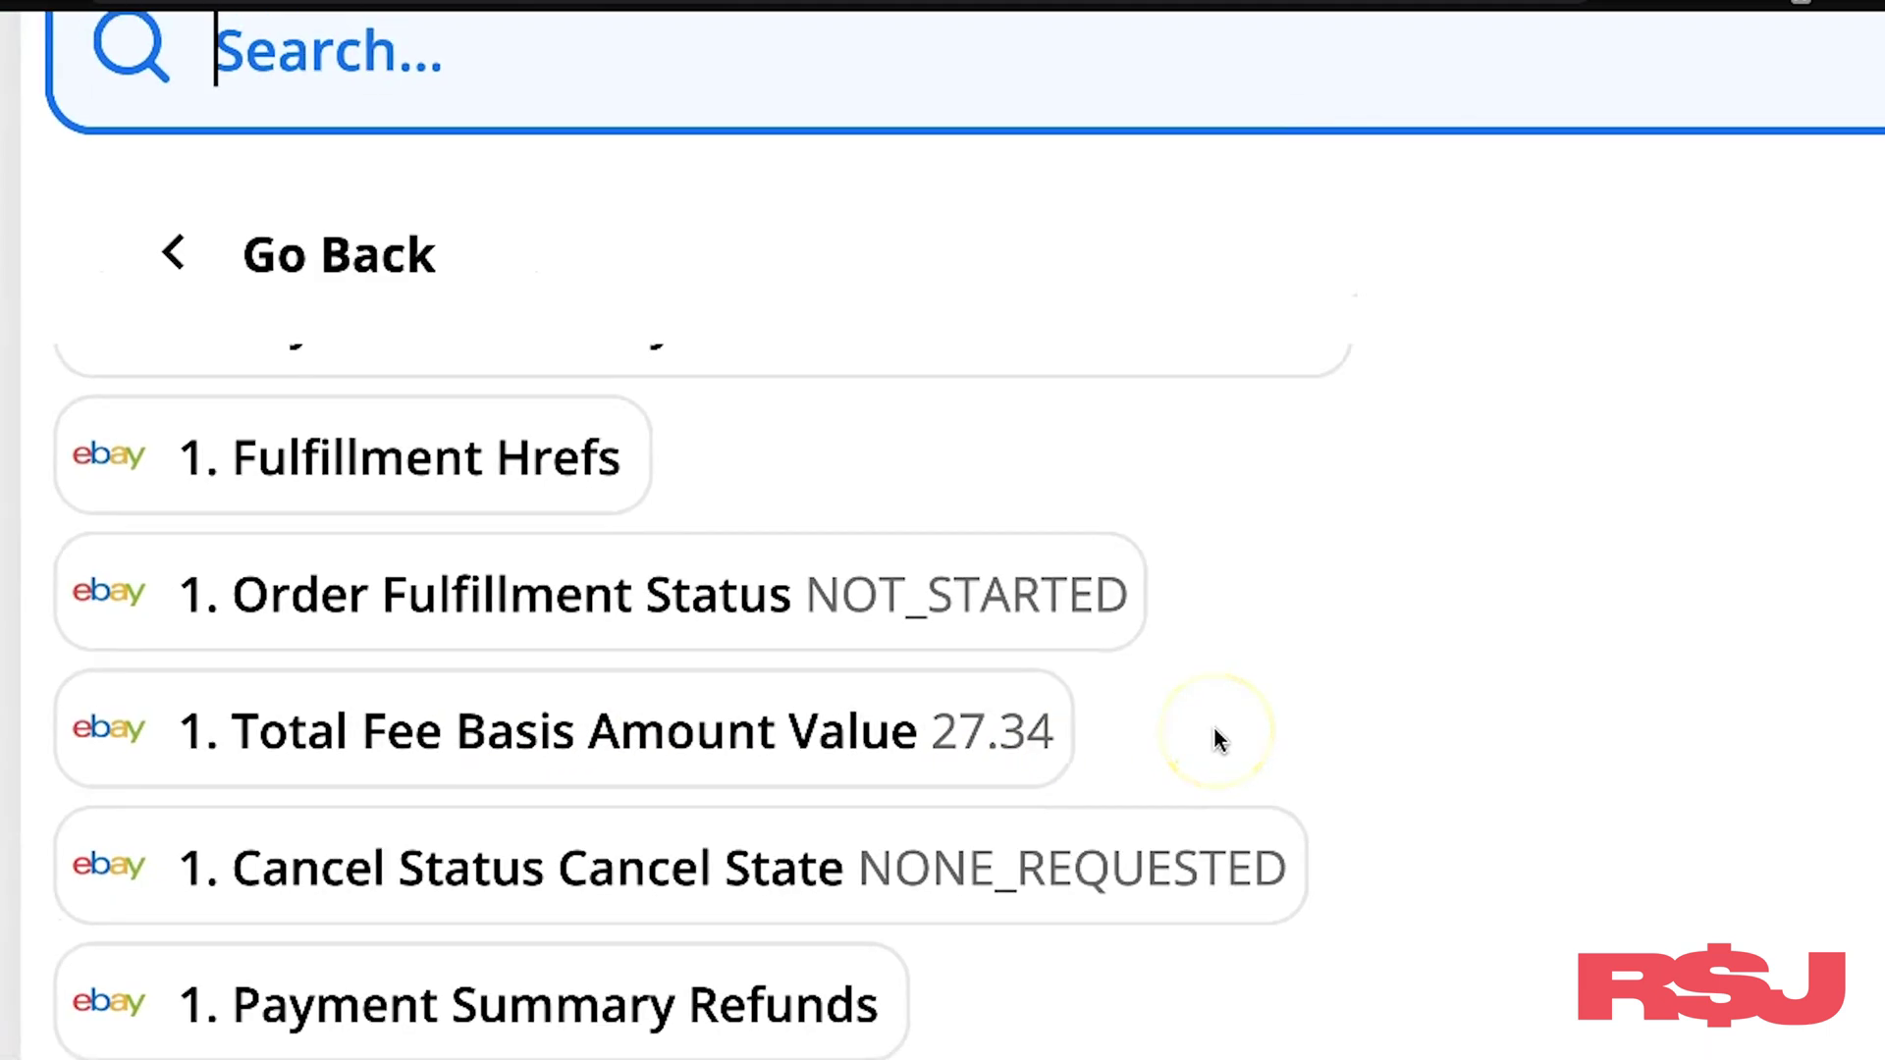
Step: Pick the Payment Summary Total Due Seller Value field (21.76)
scroll(1220, 741, "up", 2)
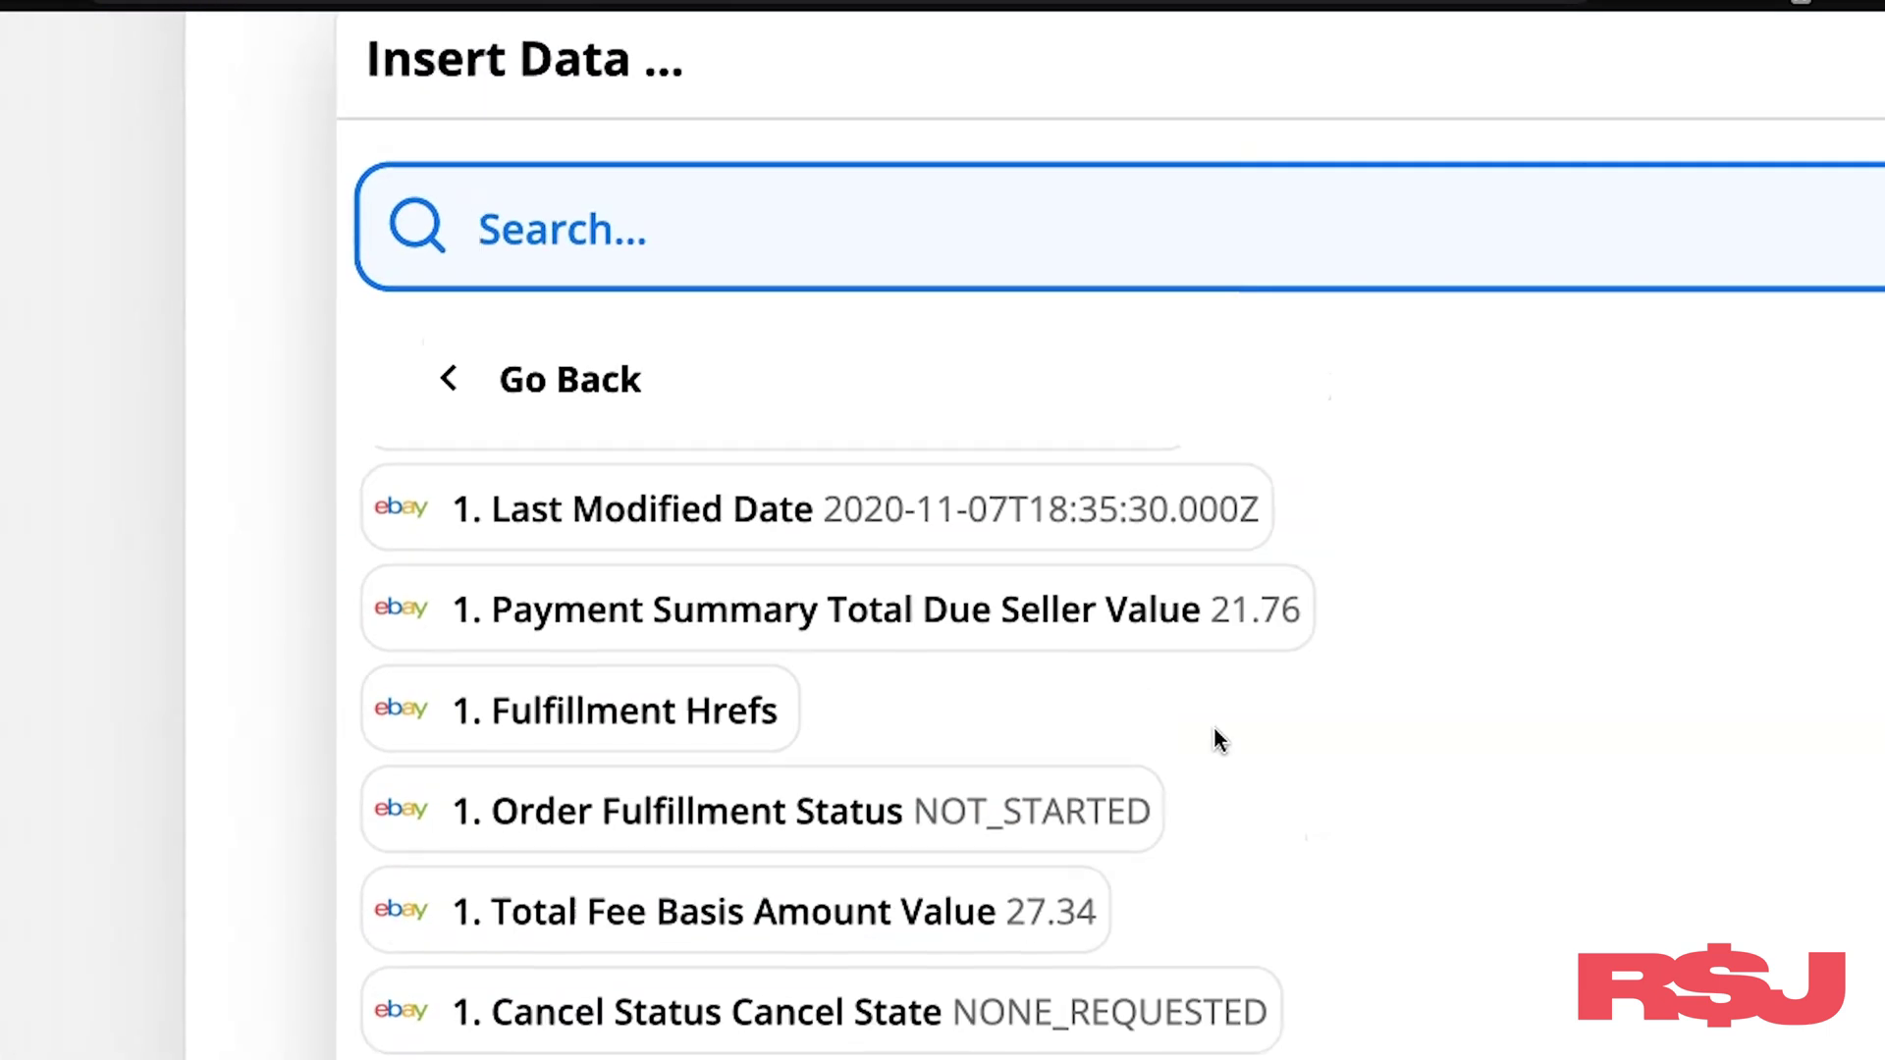
scroll(1214, 728, "up", 2)
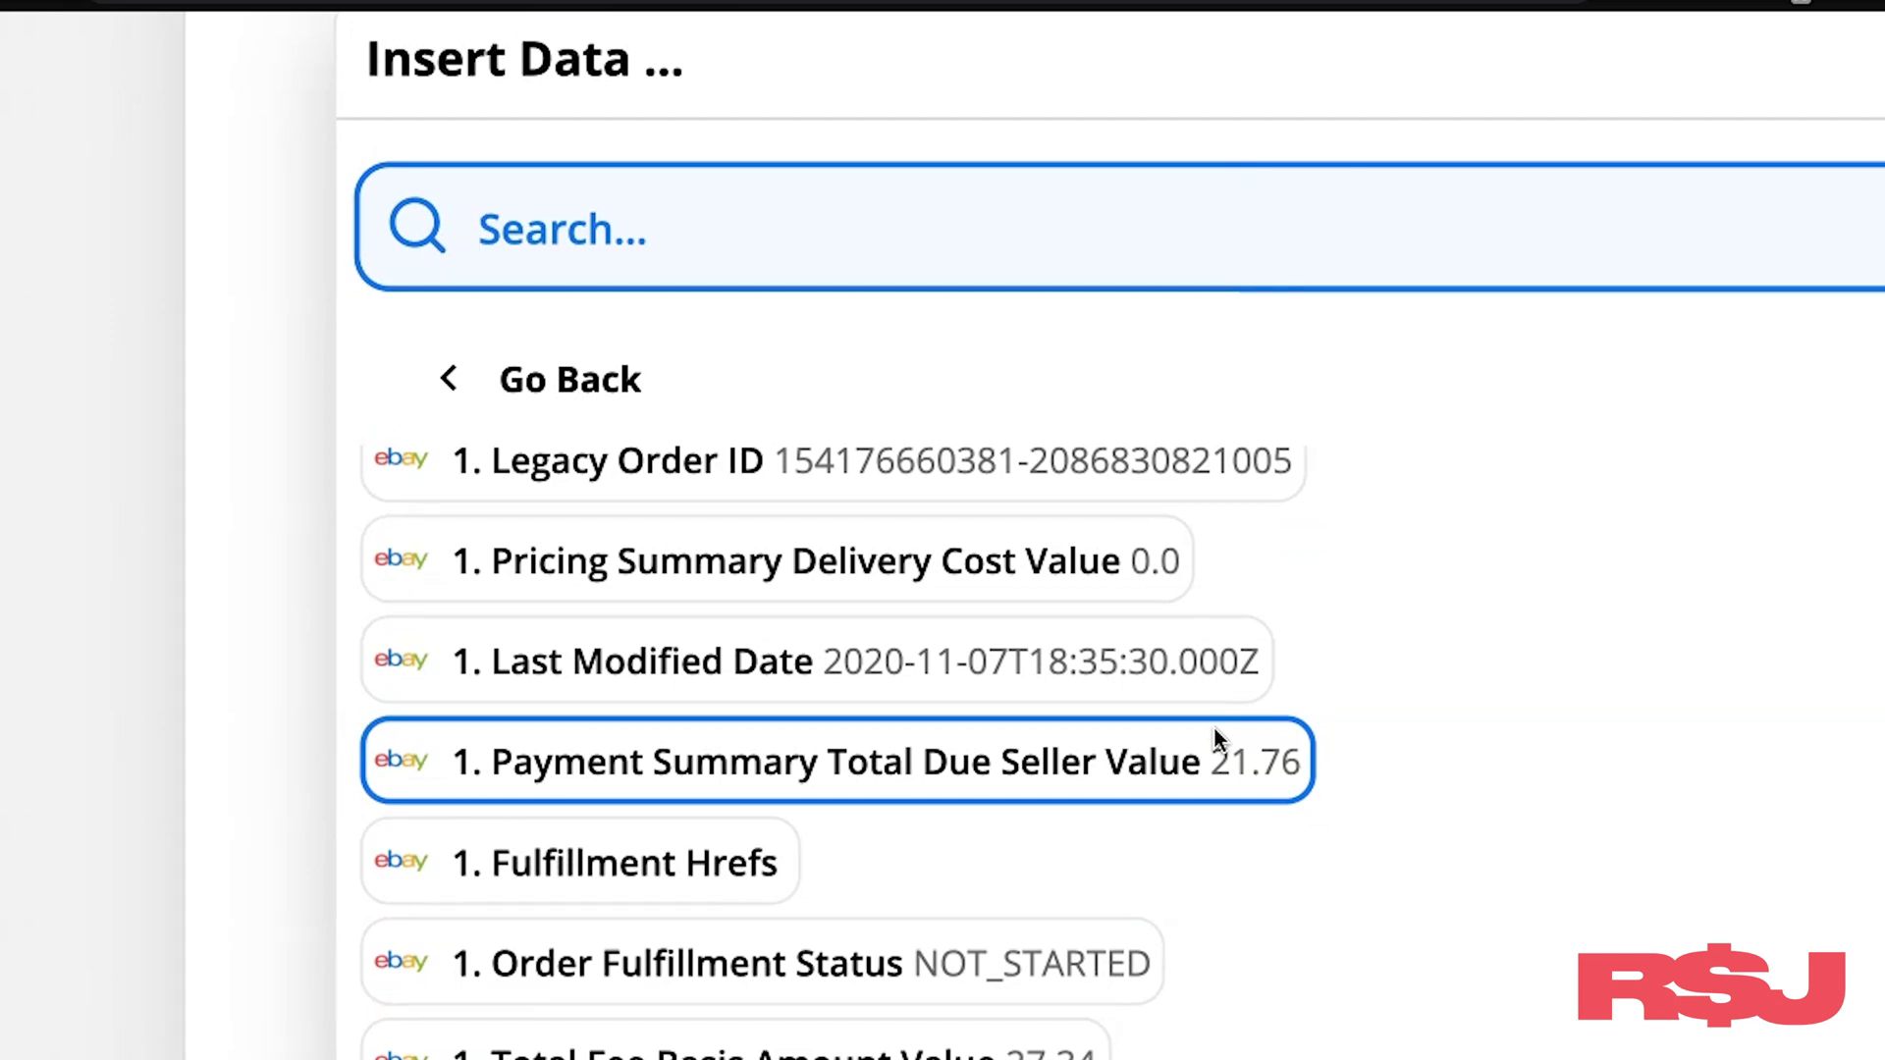
left_click(1177, 799)
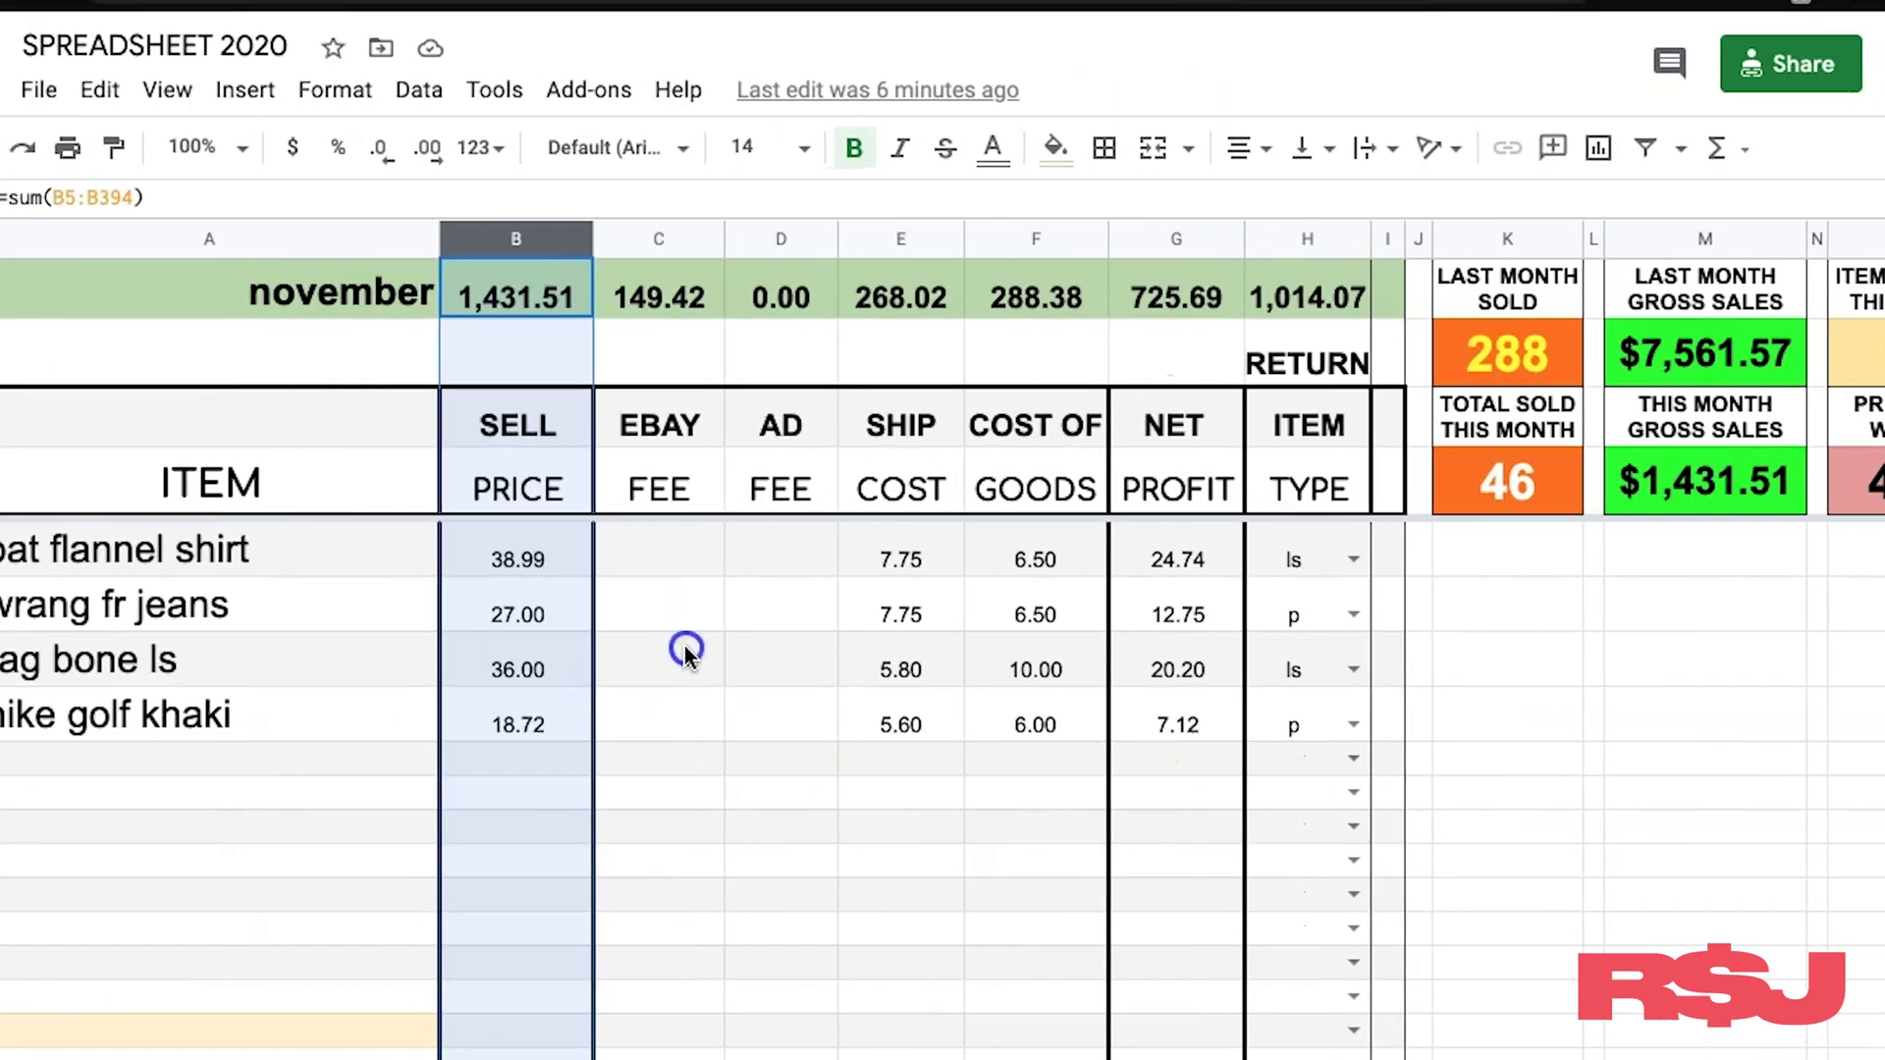
left_click(685, 653)
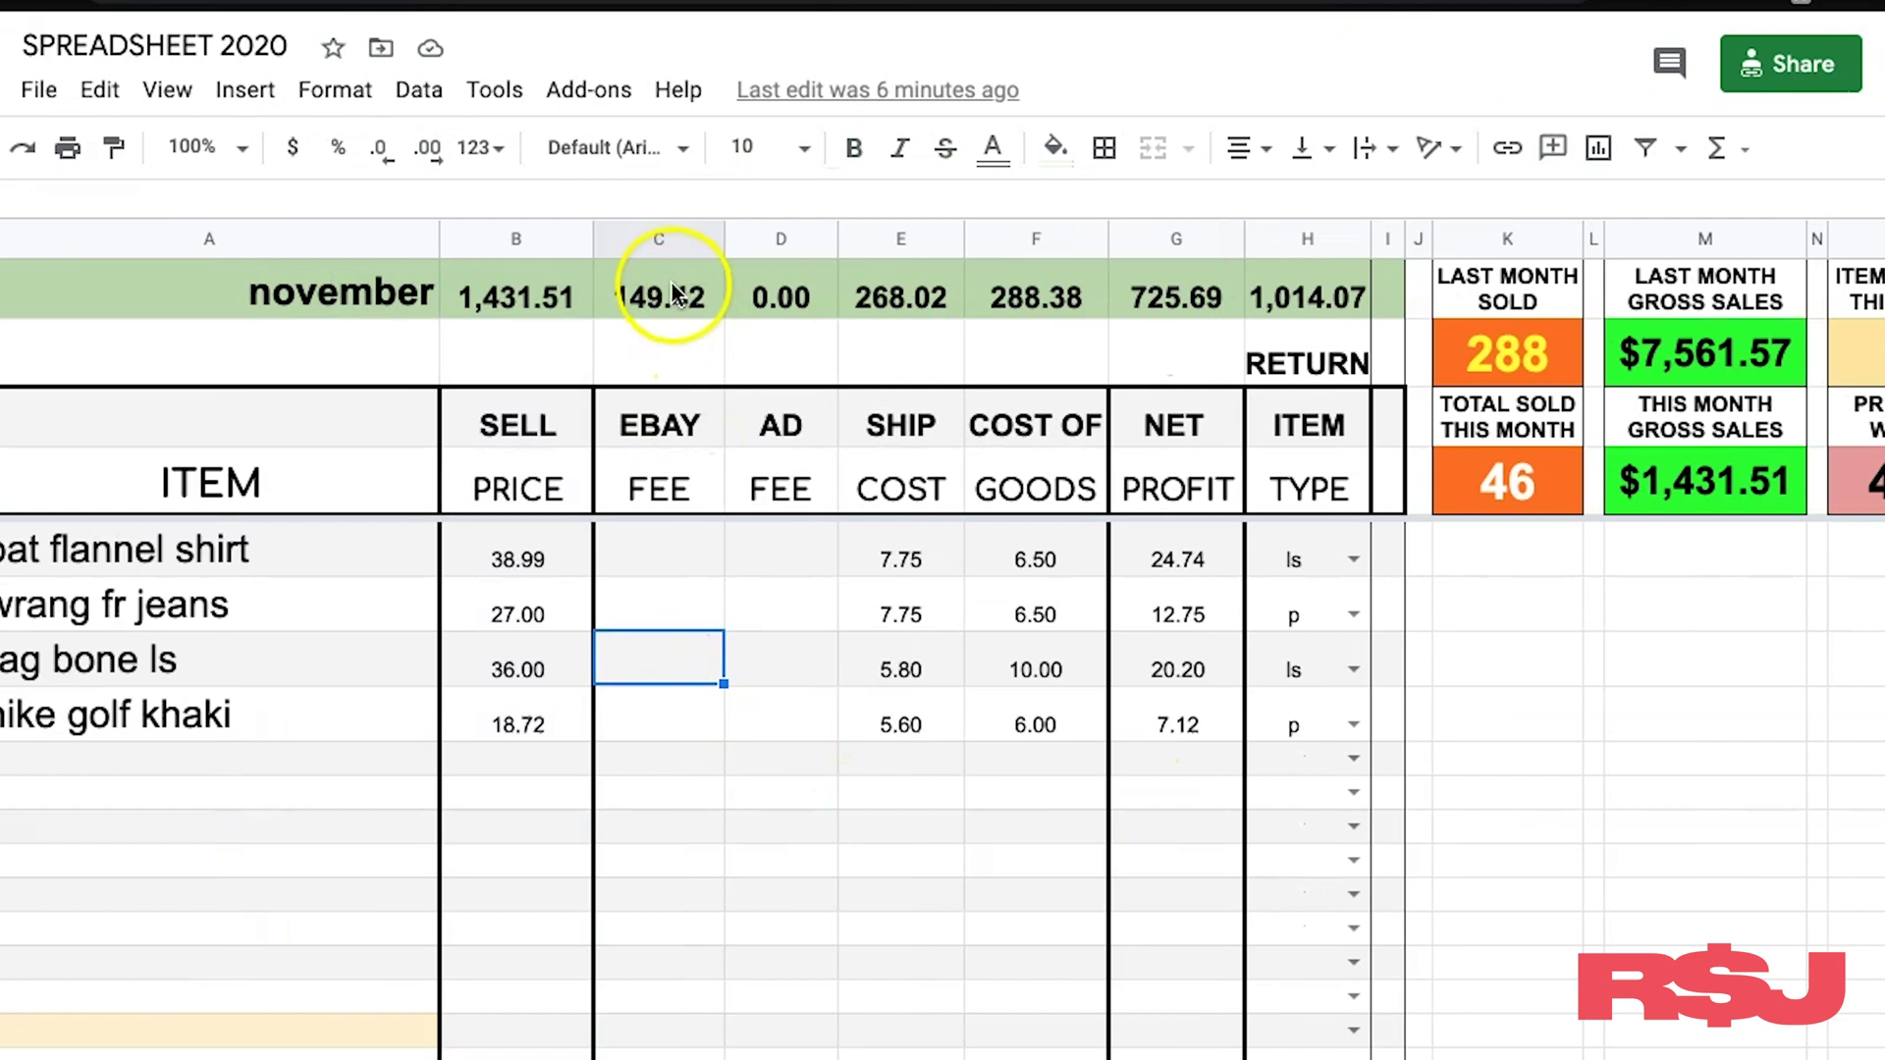
left_click(656, 235)
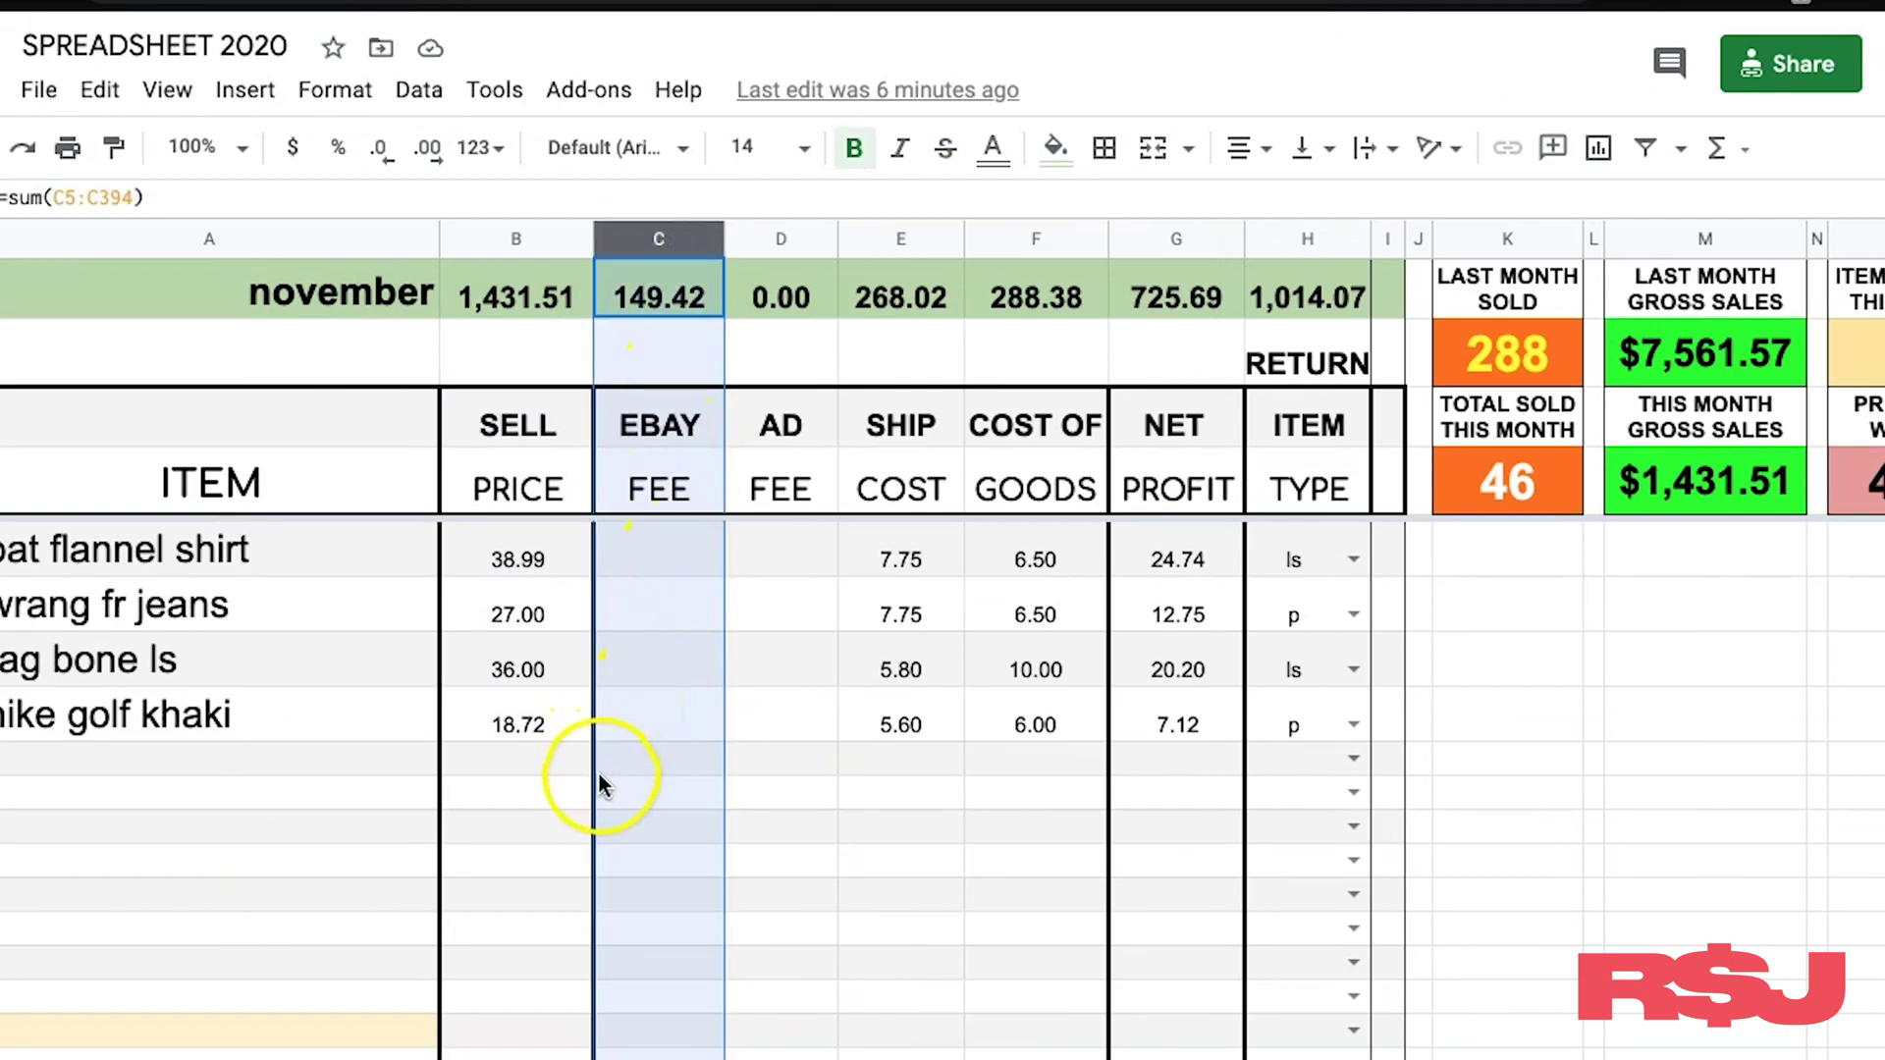
left_click(655, 672)
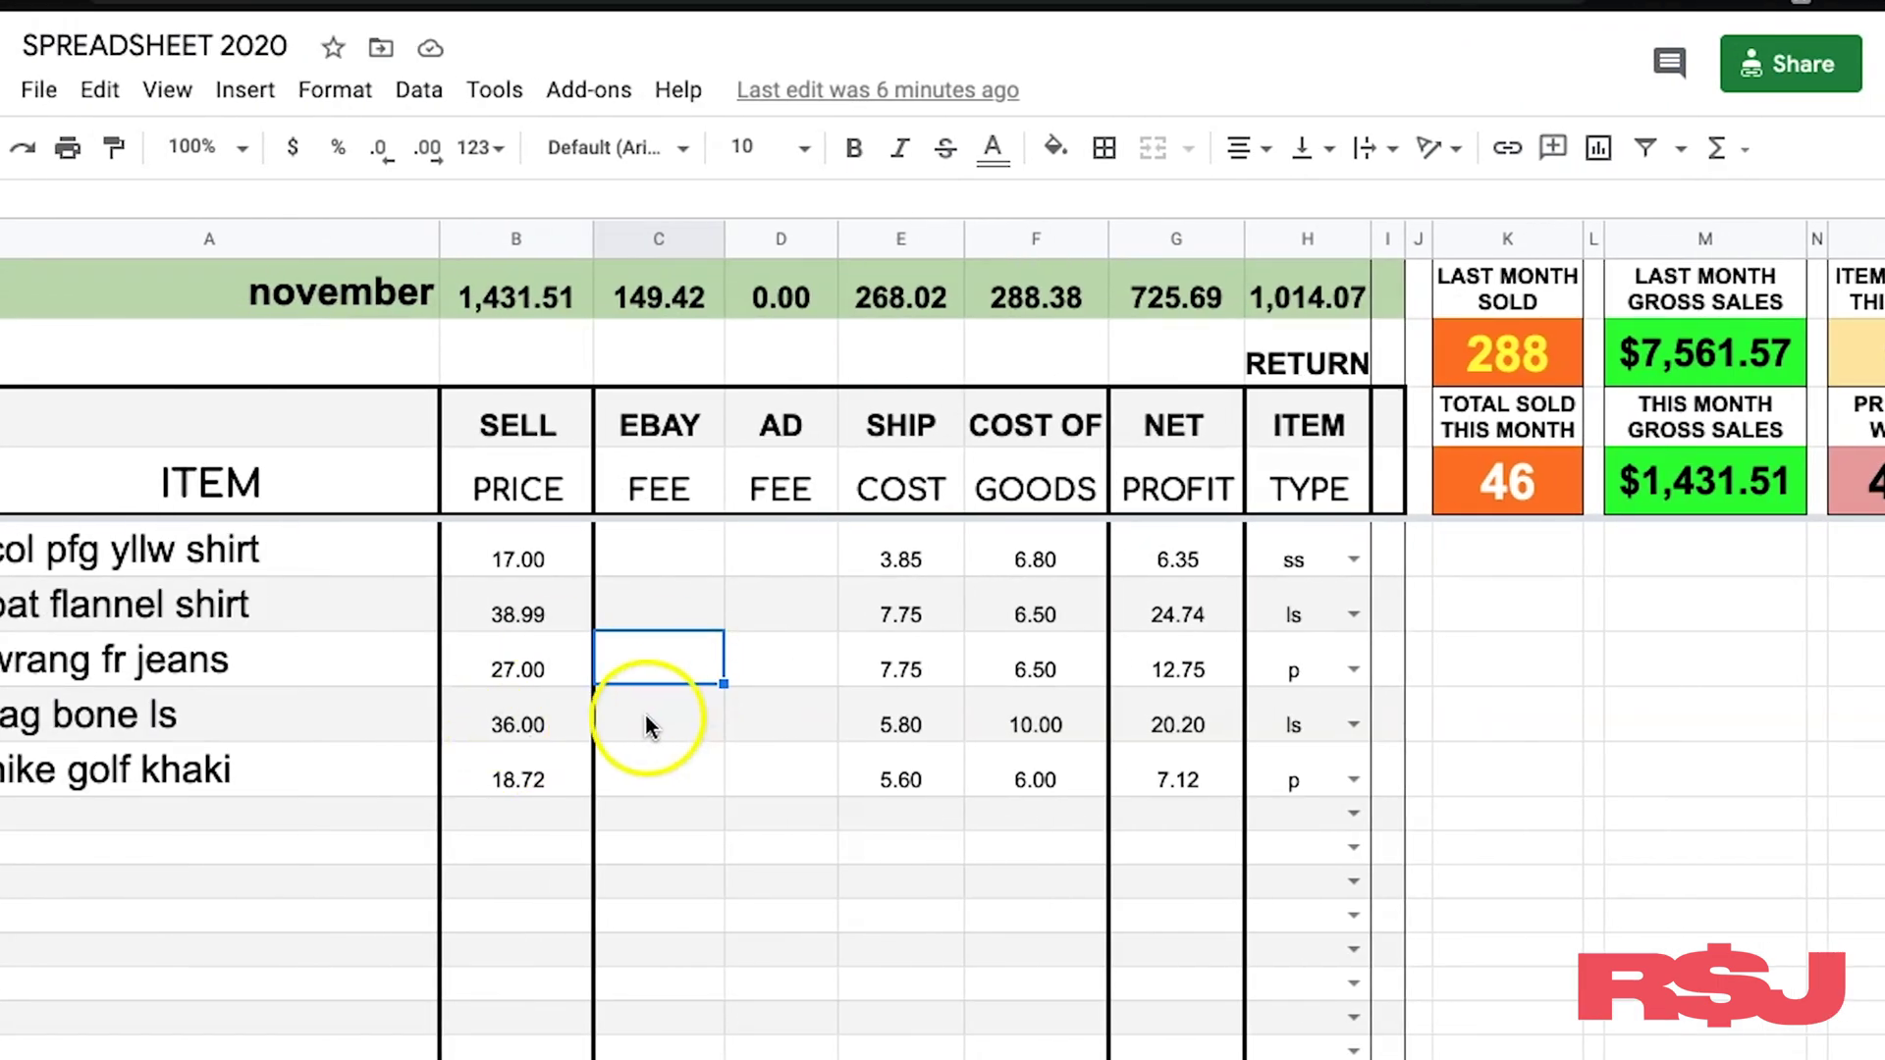
left_click(642, 717)
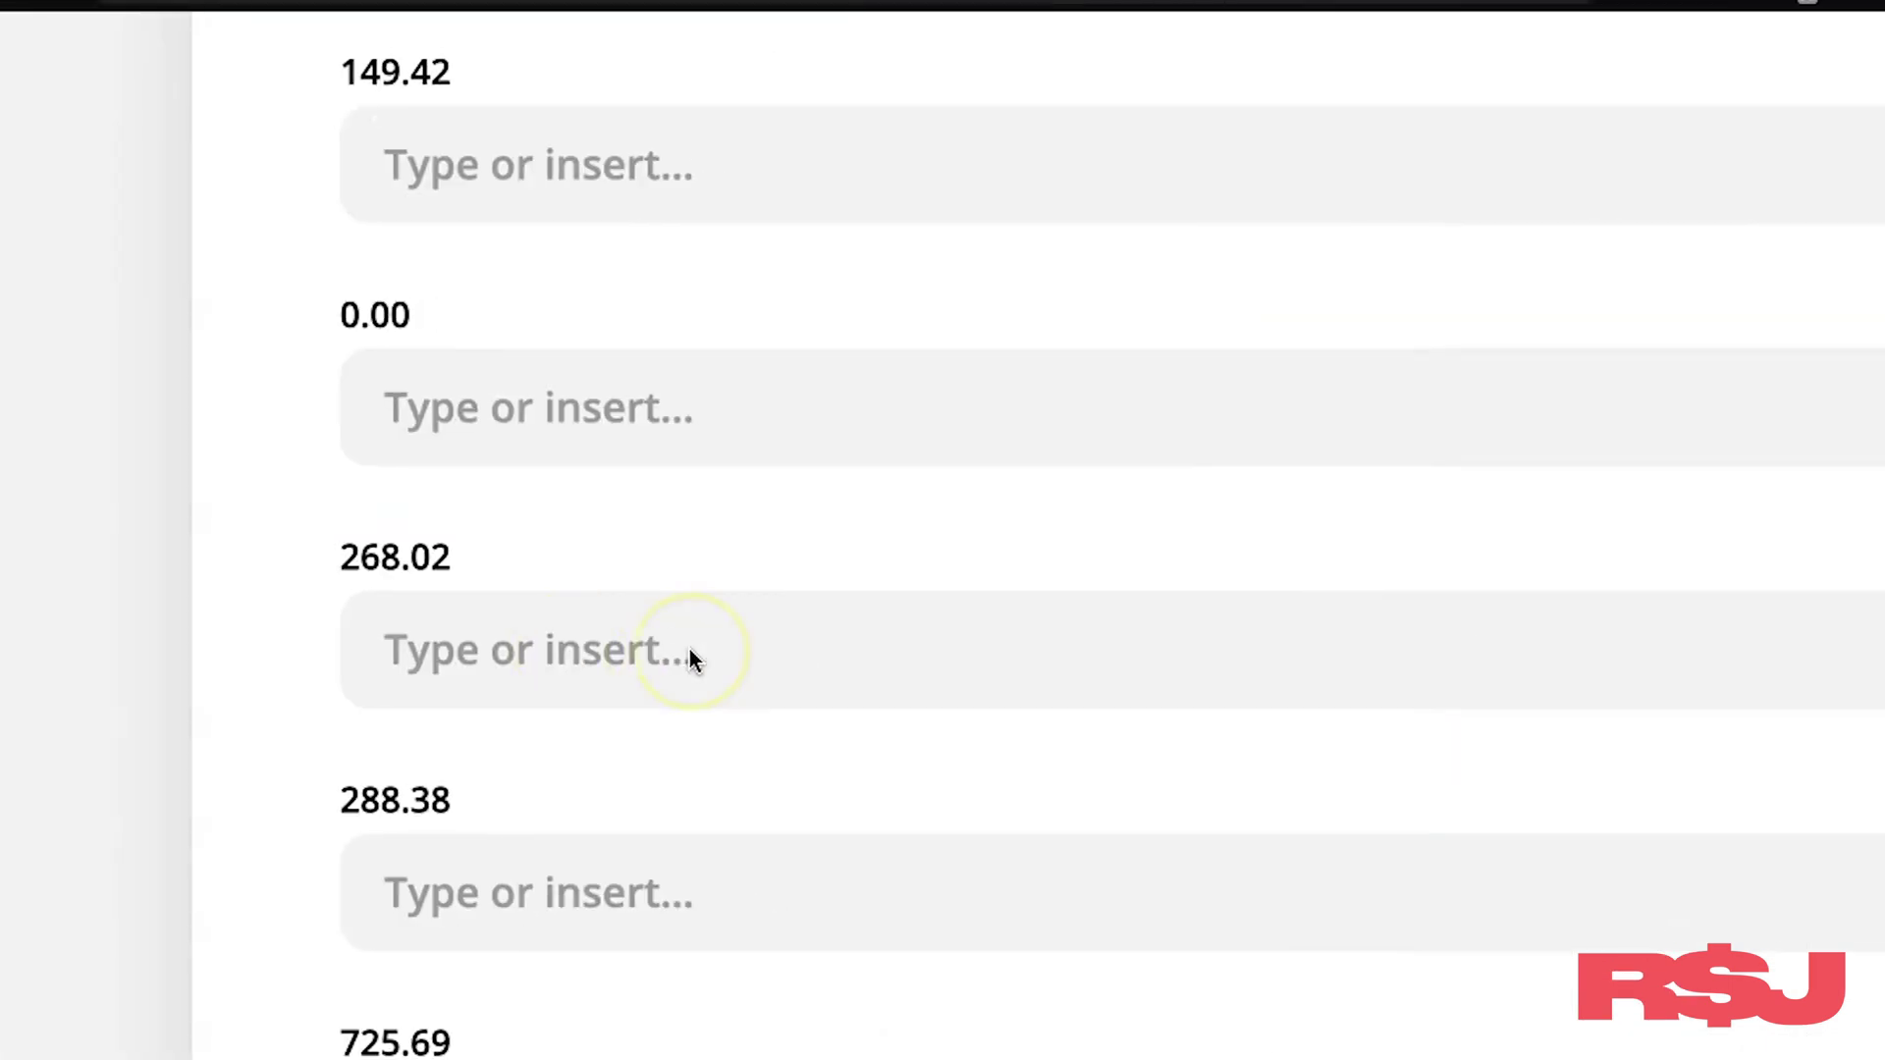
scroll(692, 668, "up", 6)
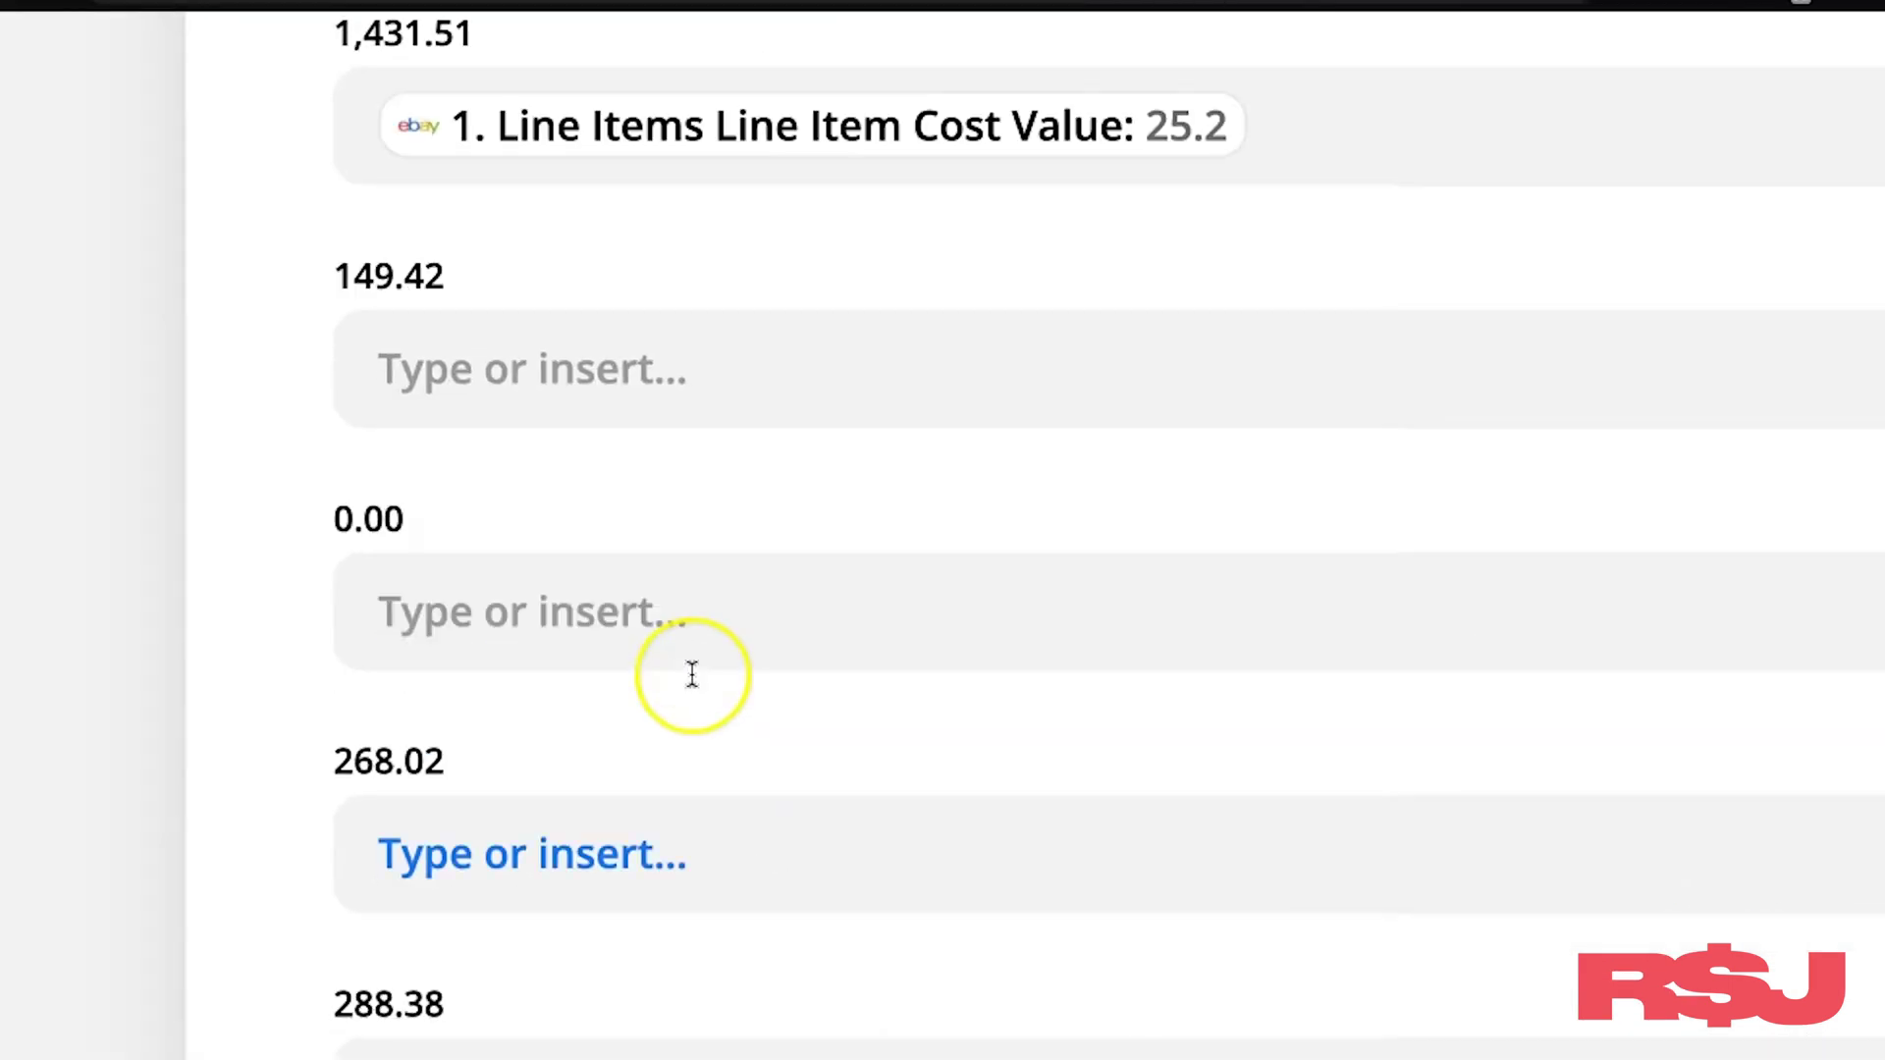
scroll(693, 673, "down", 1)
scroll(692, 673, "down", 1)
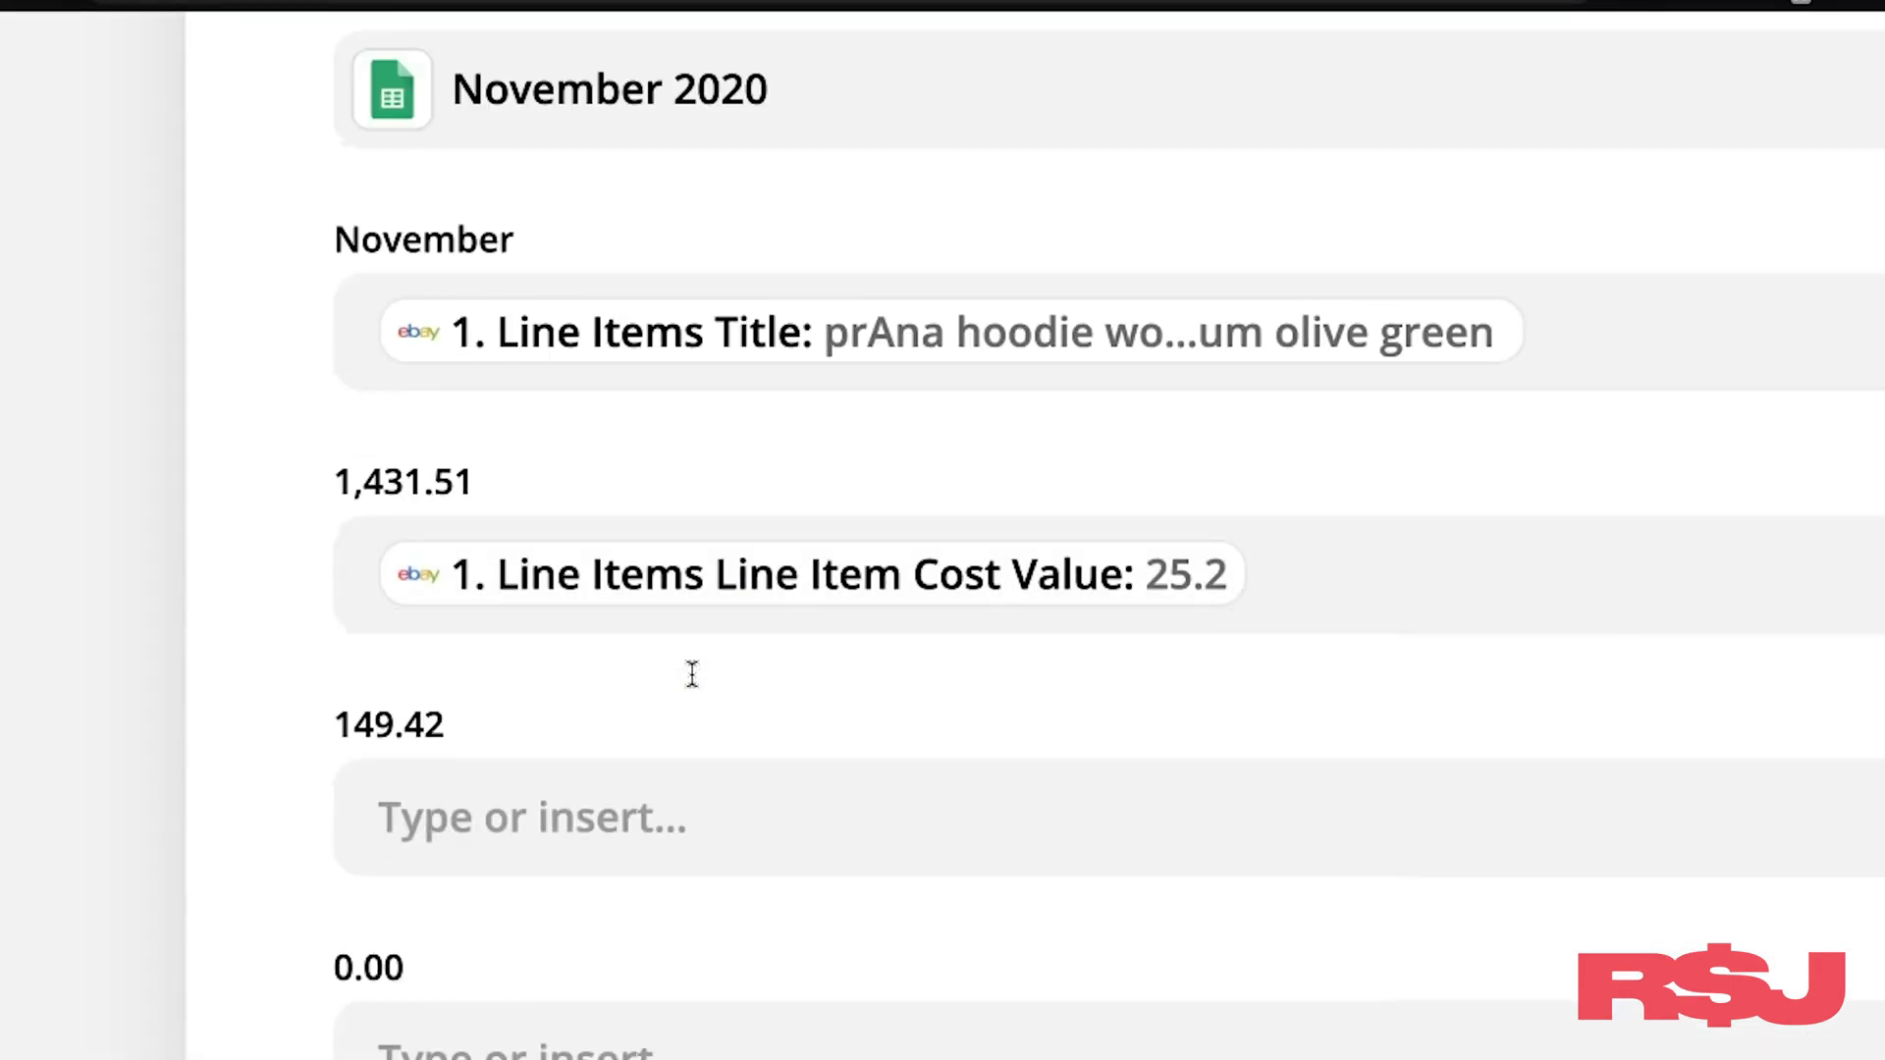
scroll(772, 608, "up", 1)
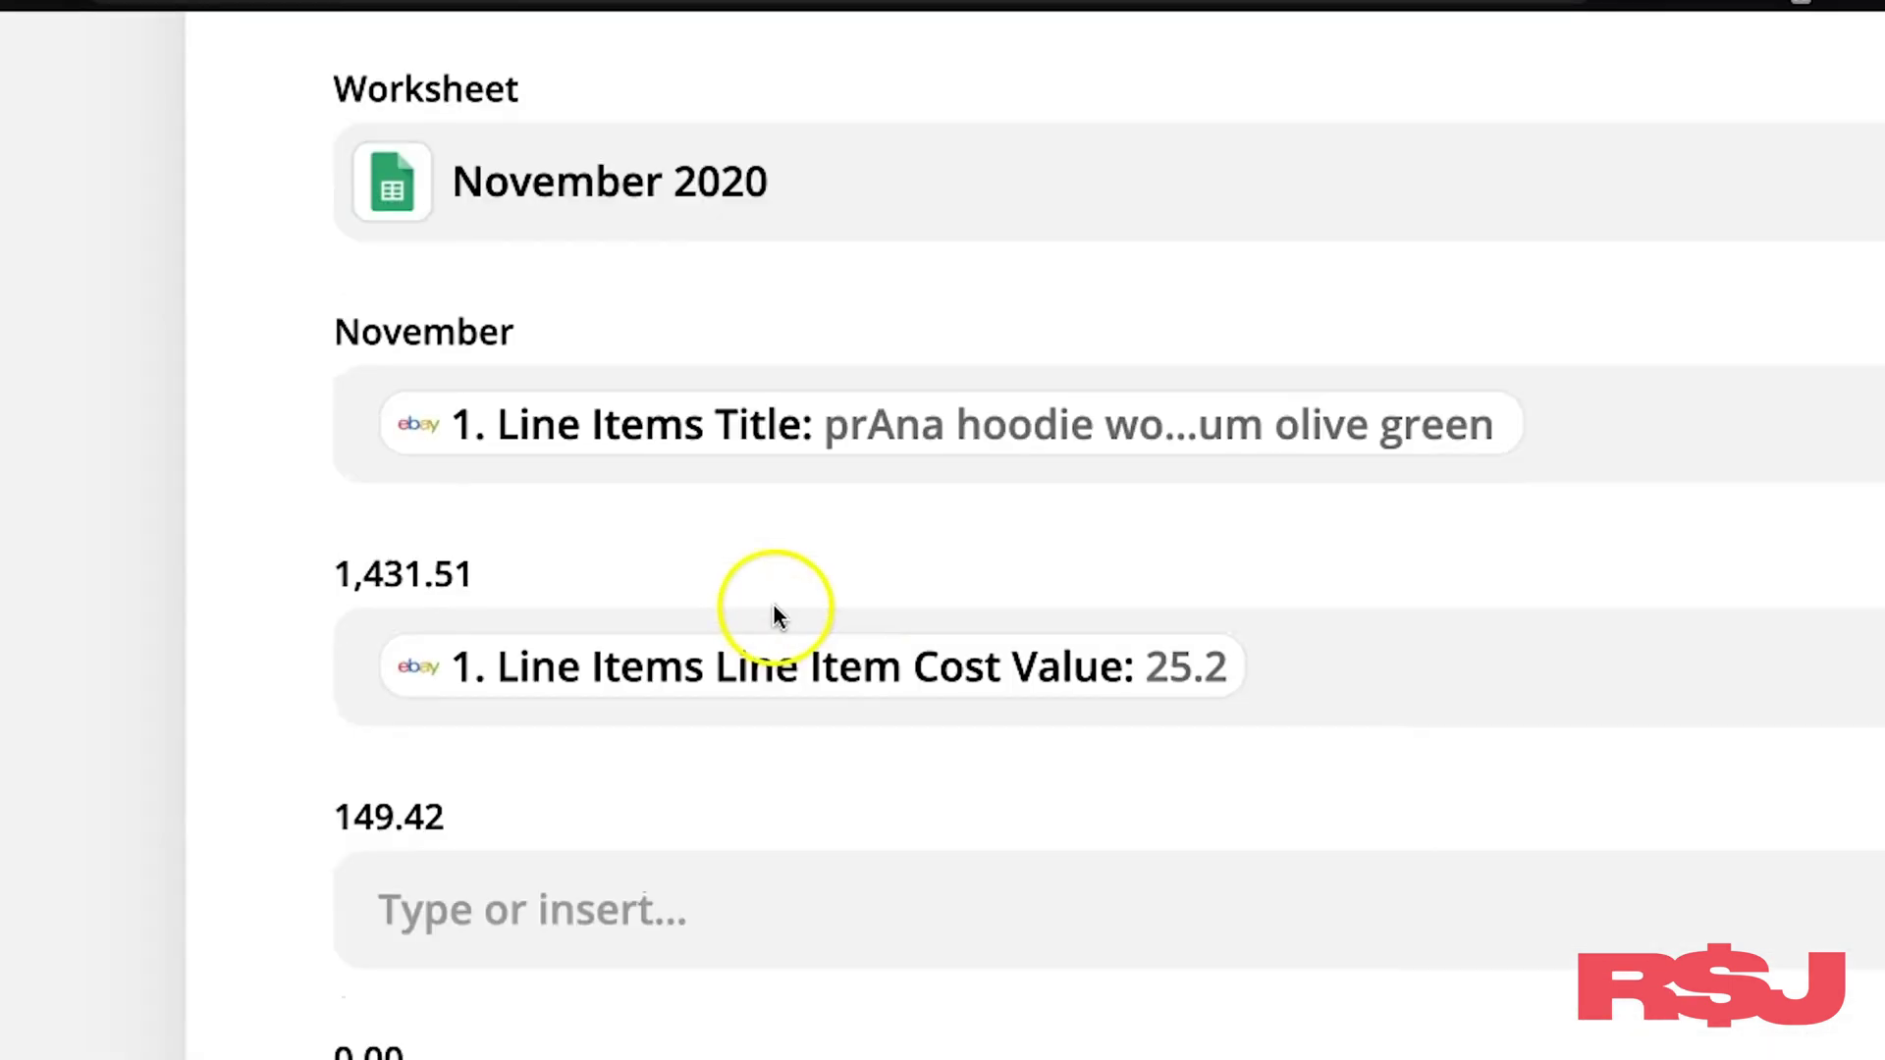
left_click(920, 648)
scroll(838, 723, "down", 1)
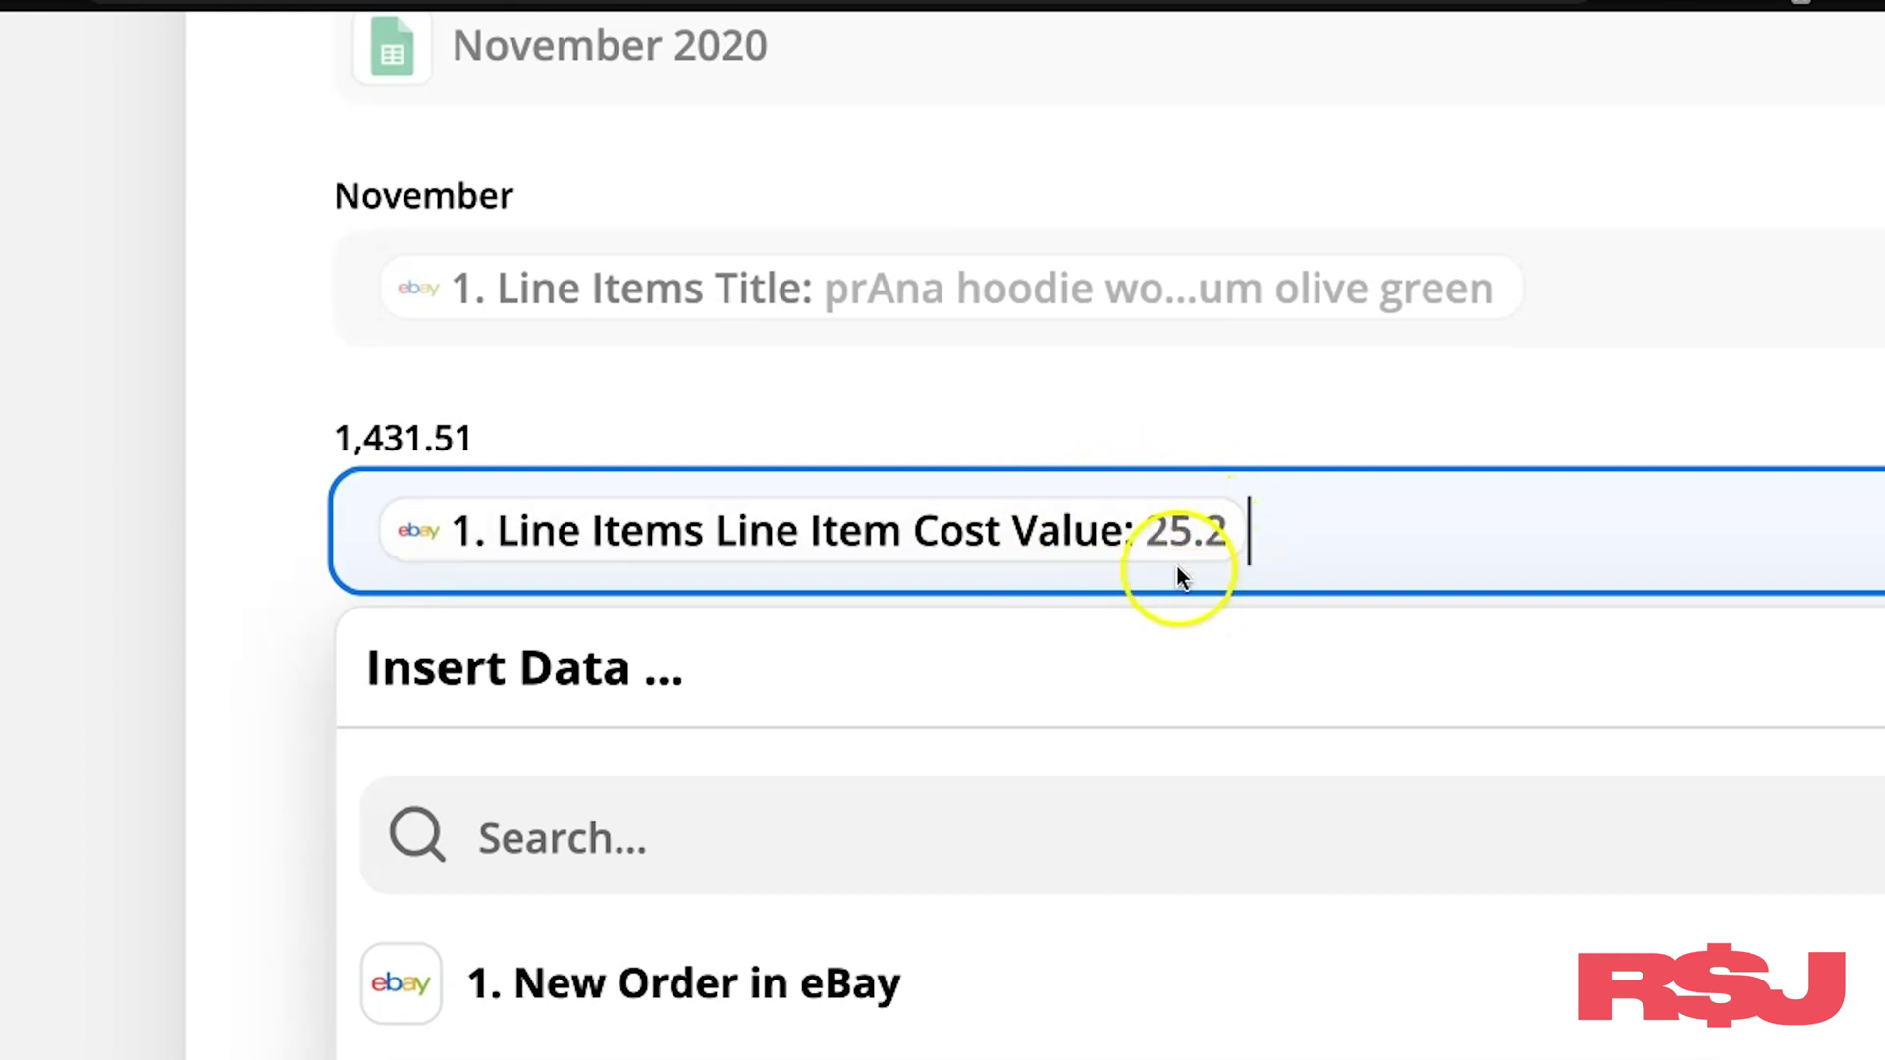
left_click(1139, 437)
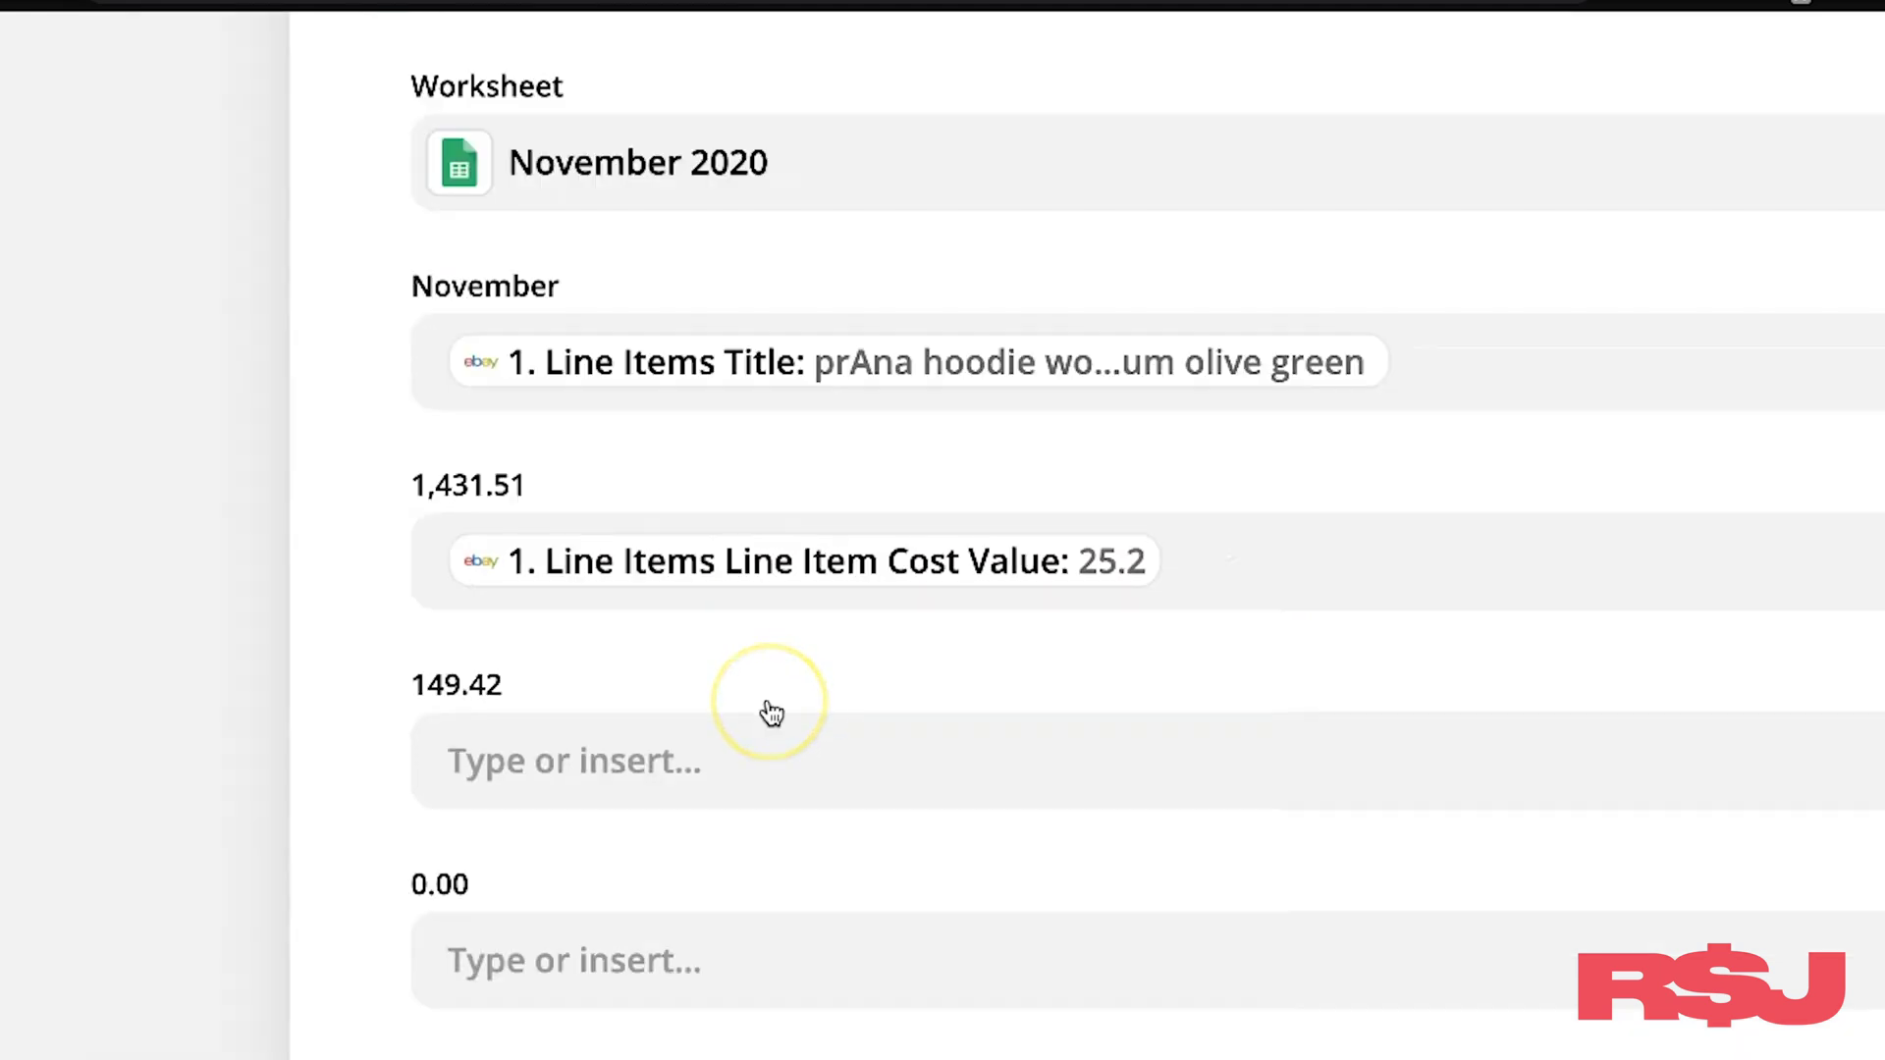
scroll(772, 713, "down", 5)
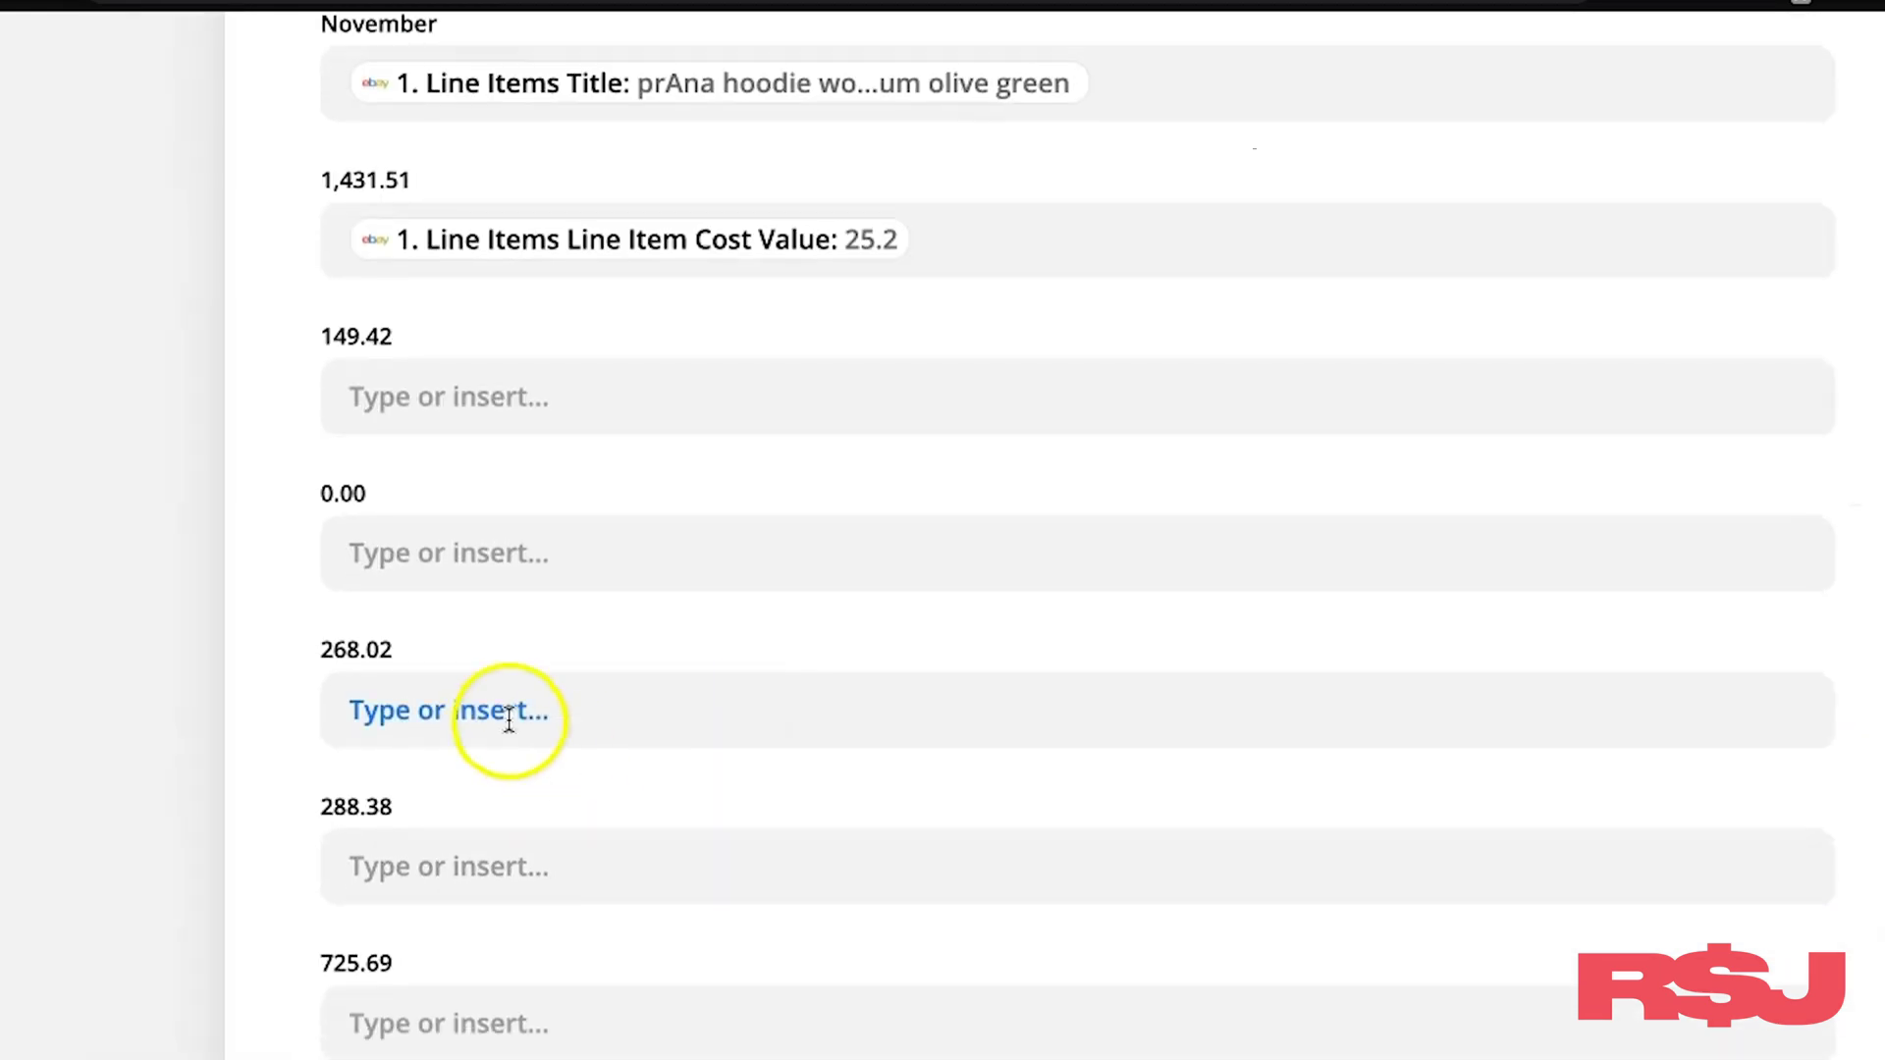
scroll(508, 720, "down", 5)
scroll(509, 720, "up", 7)
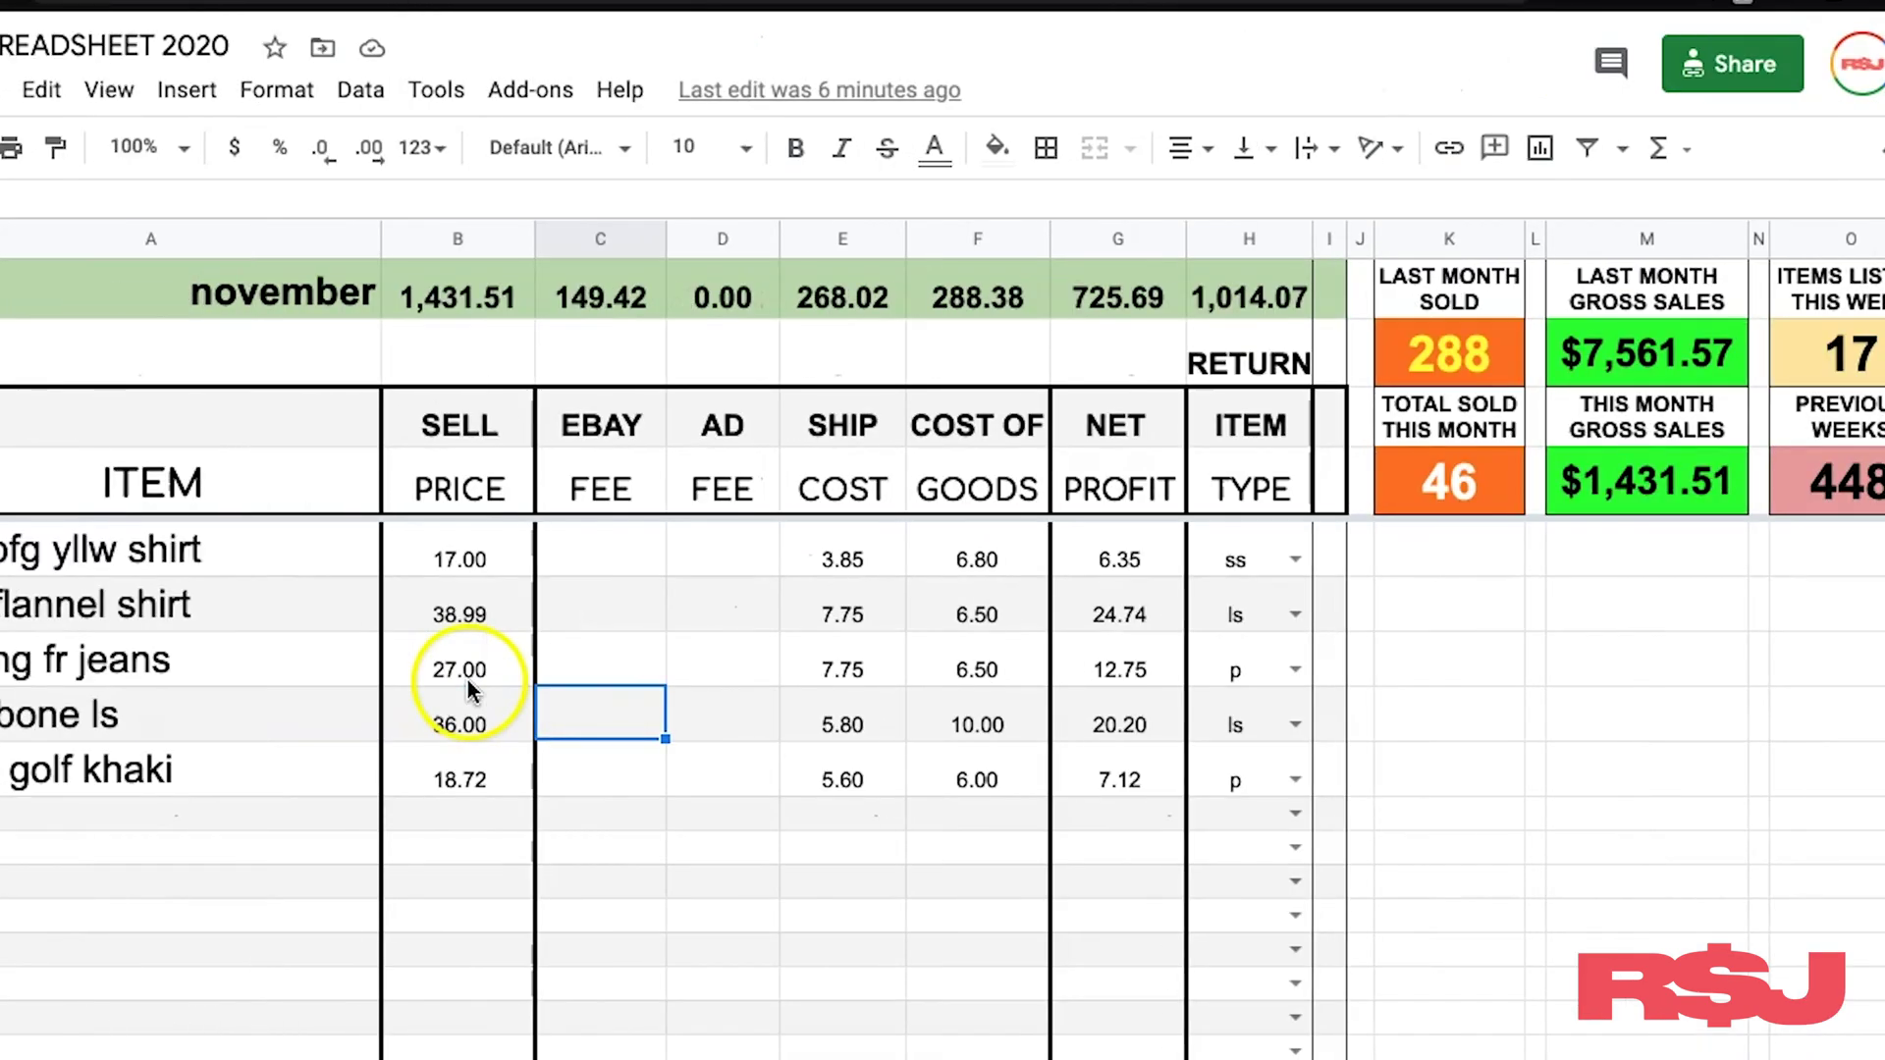
left_click(1142, 760)
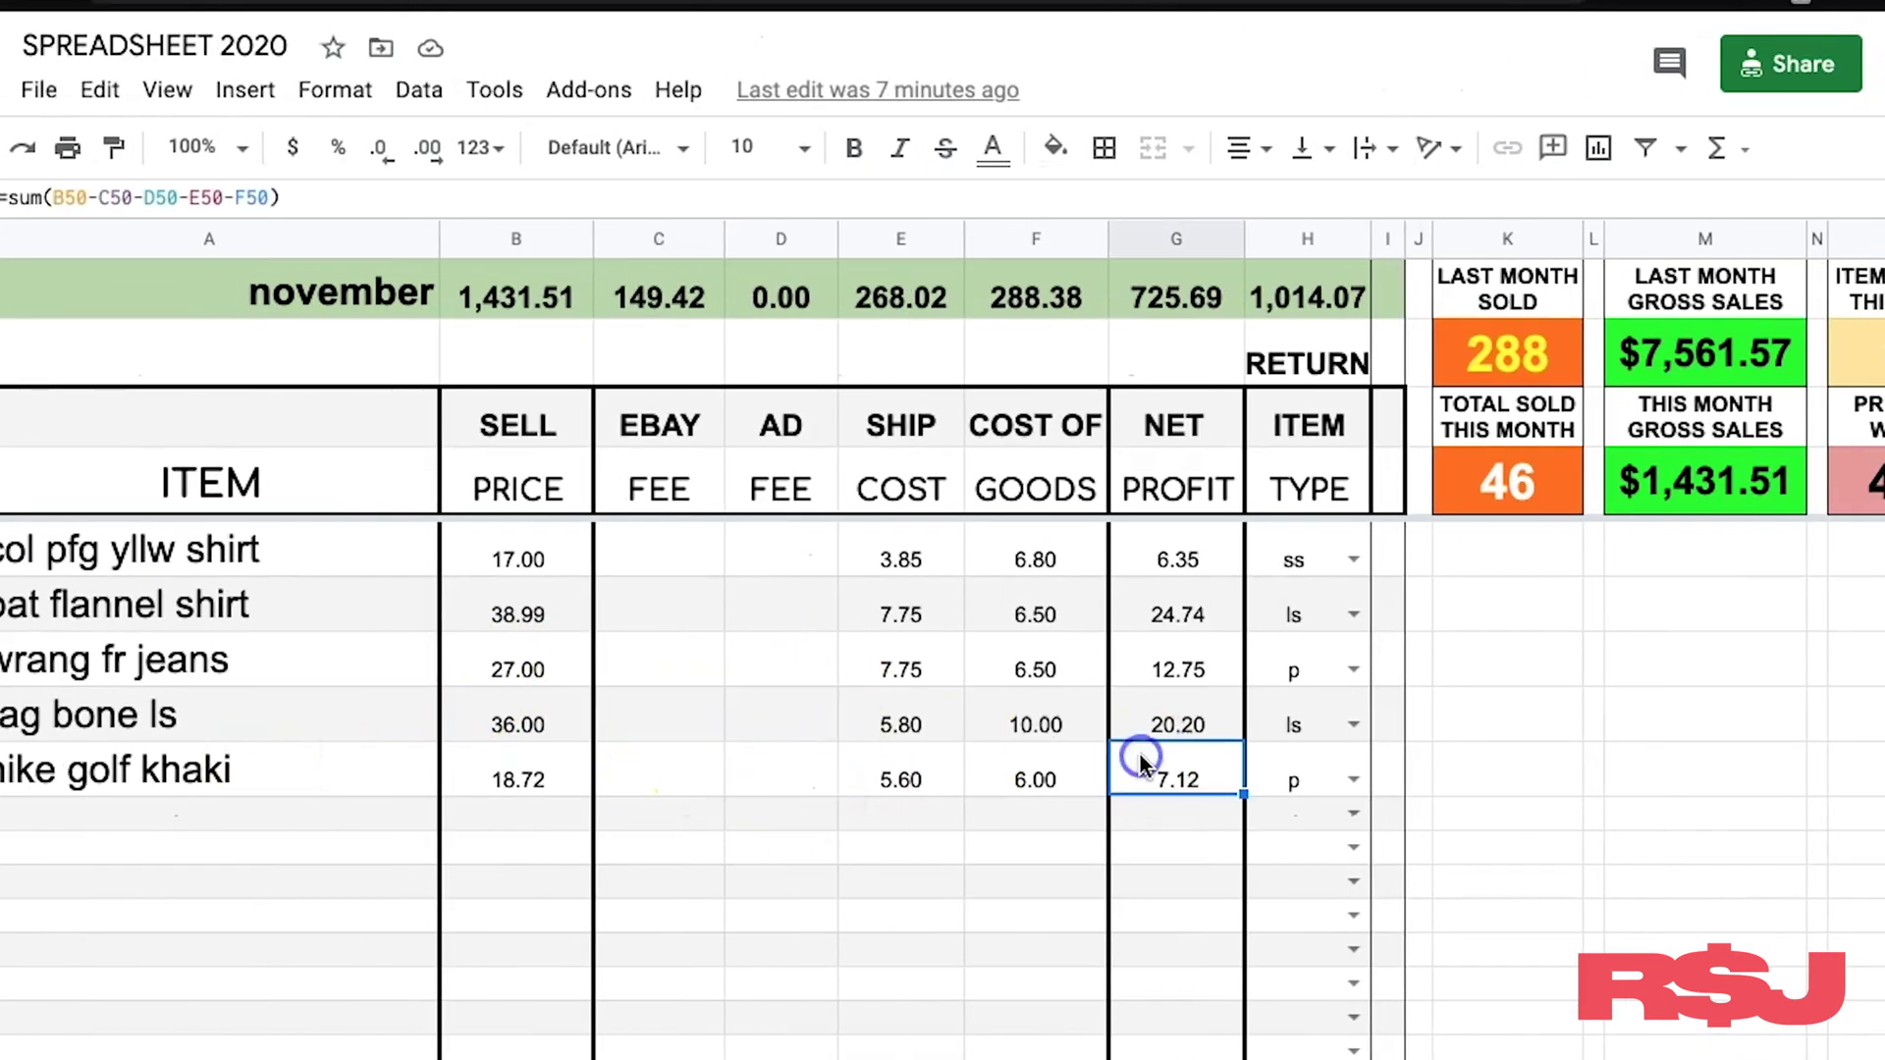
left_click(1038, 611)
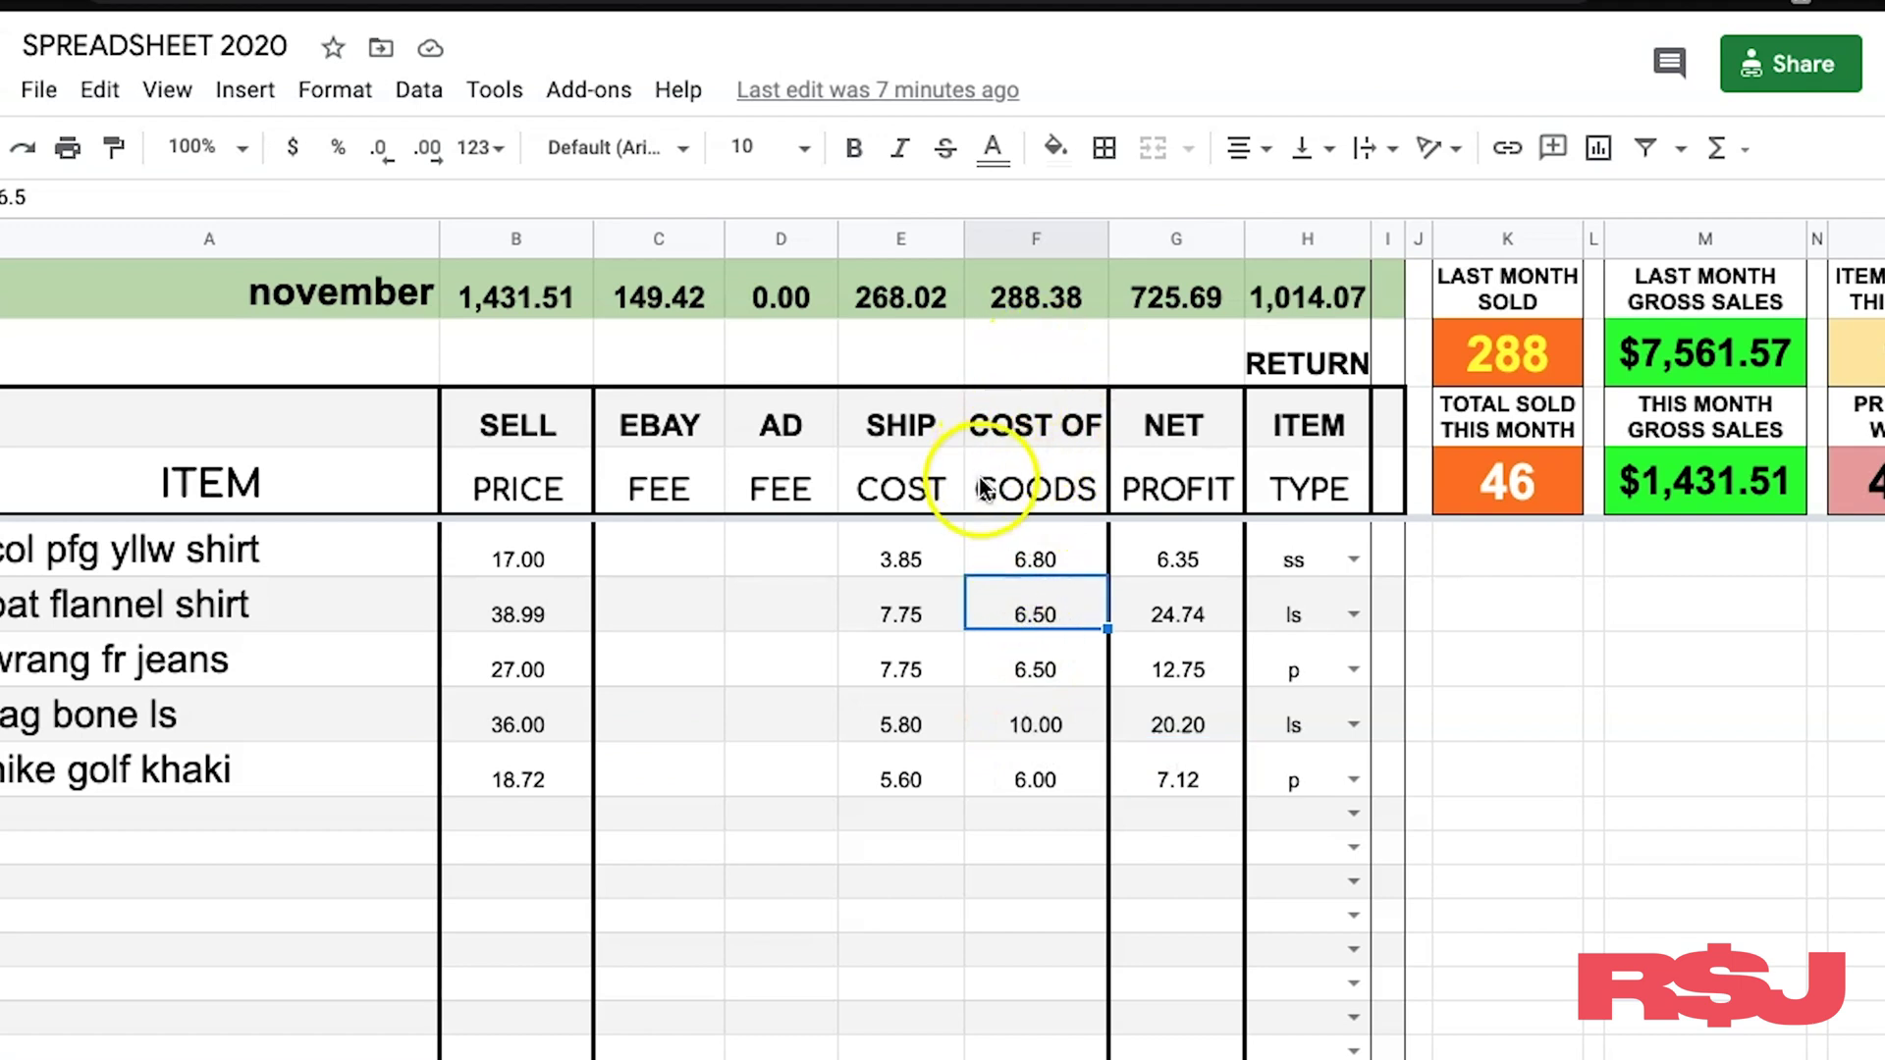
left_click(1021, 233)
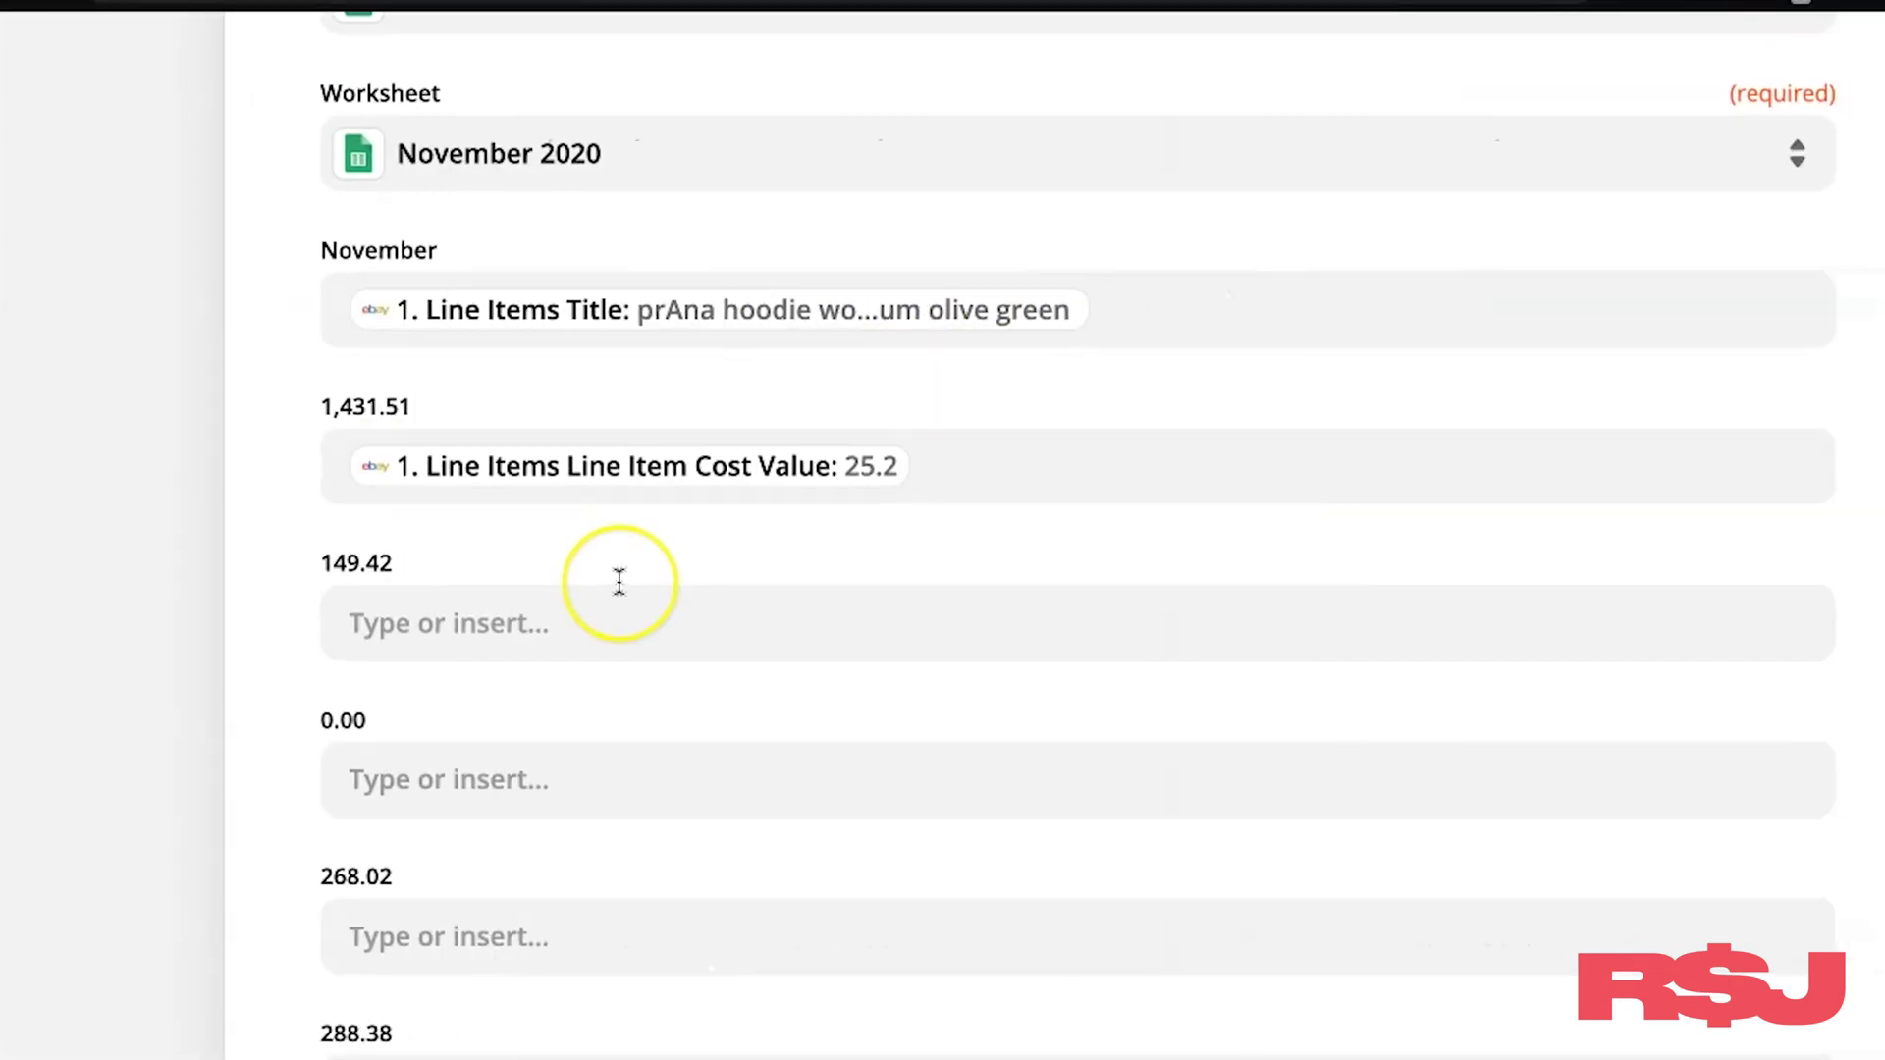
Step: Map 1. Line Items Sku (6.25 b18 pfrenv) into the 288.38 cost-of-goods field
scroll(619, 582, "down", 1)
scroll(619, 581, "down", 5)
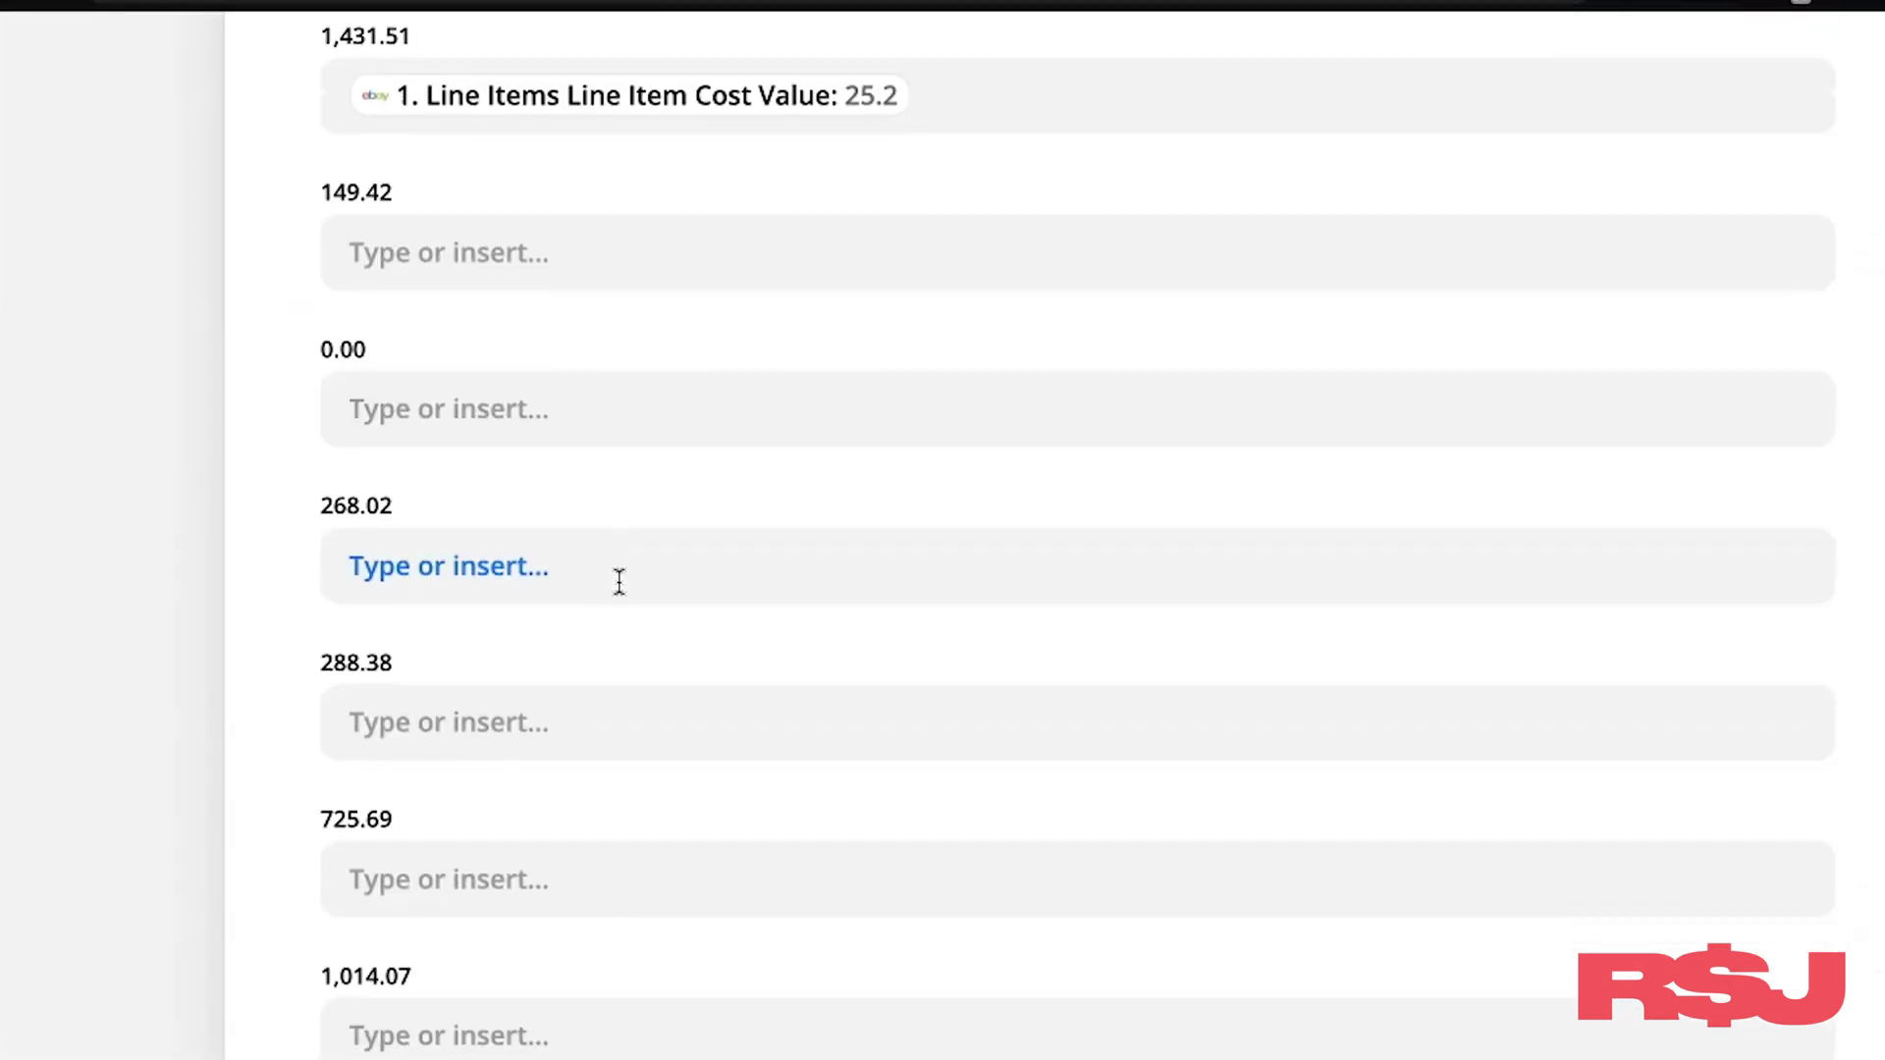
left_click(526, 581)
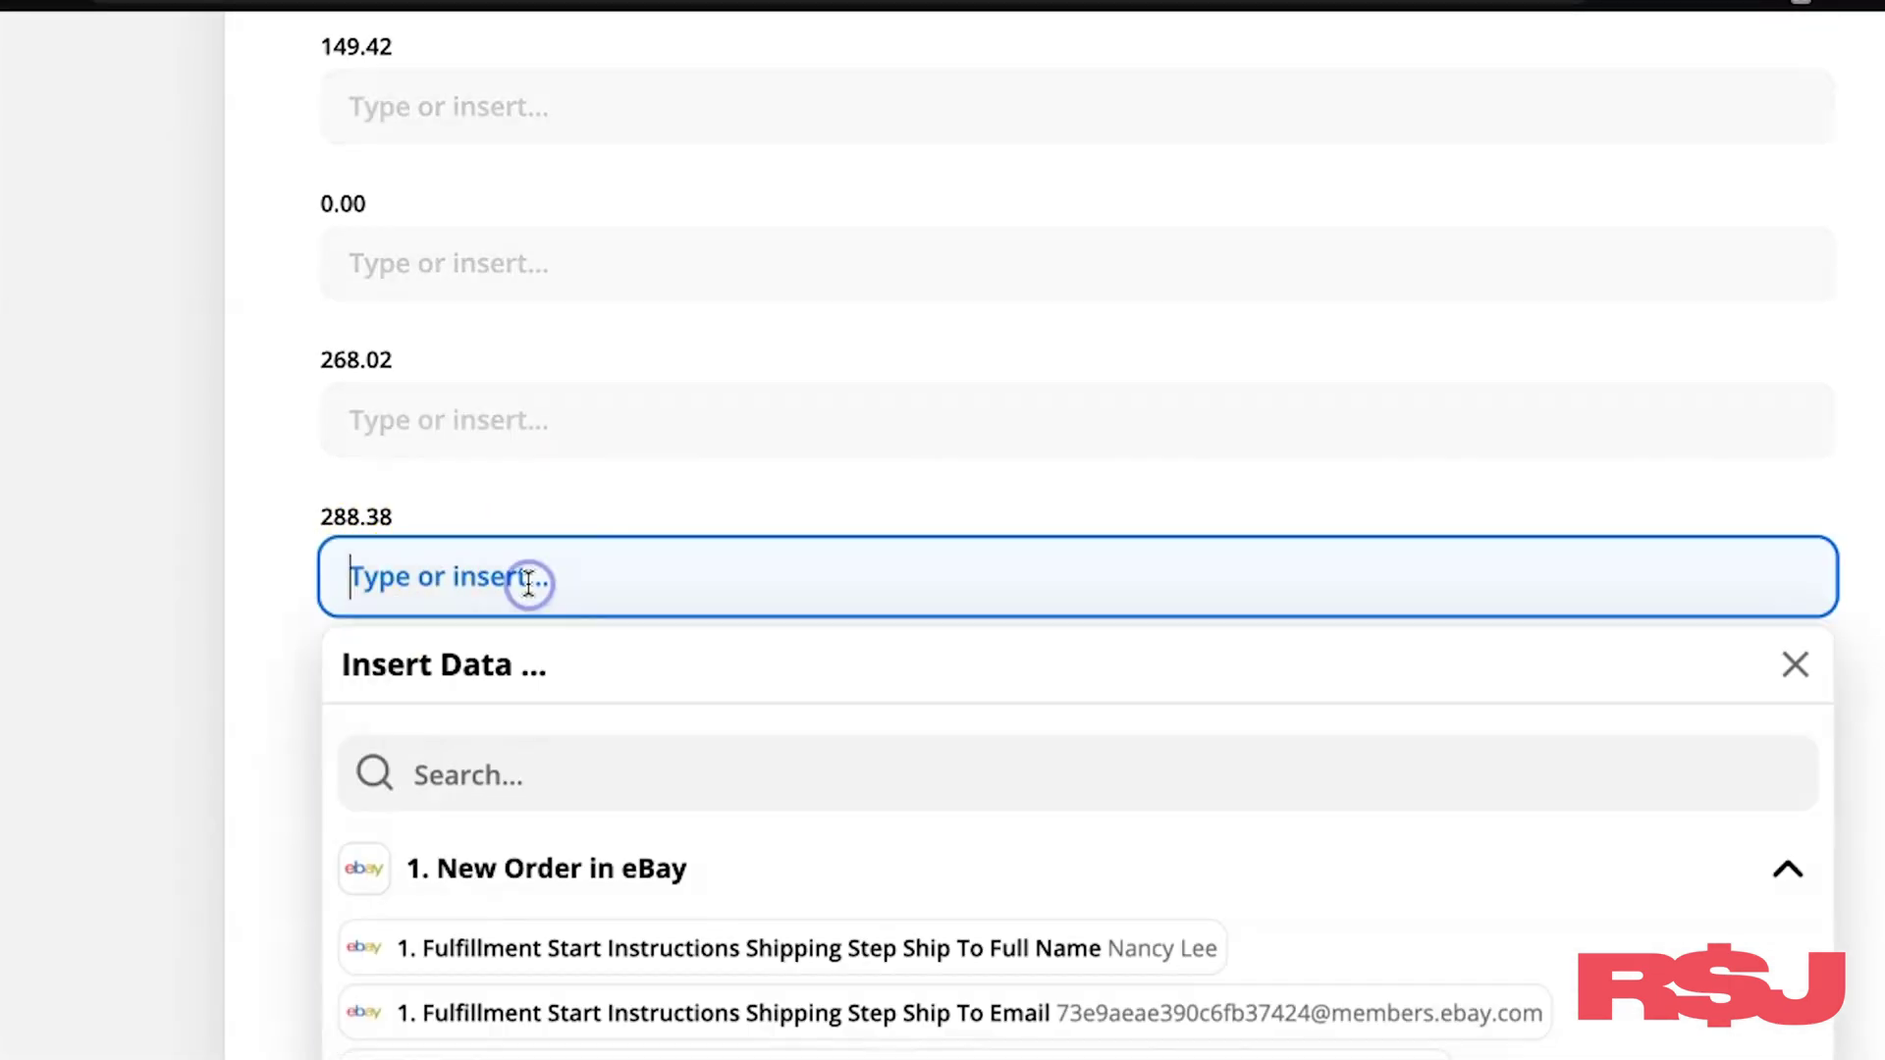
scroll(492, 744, "down", 2)
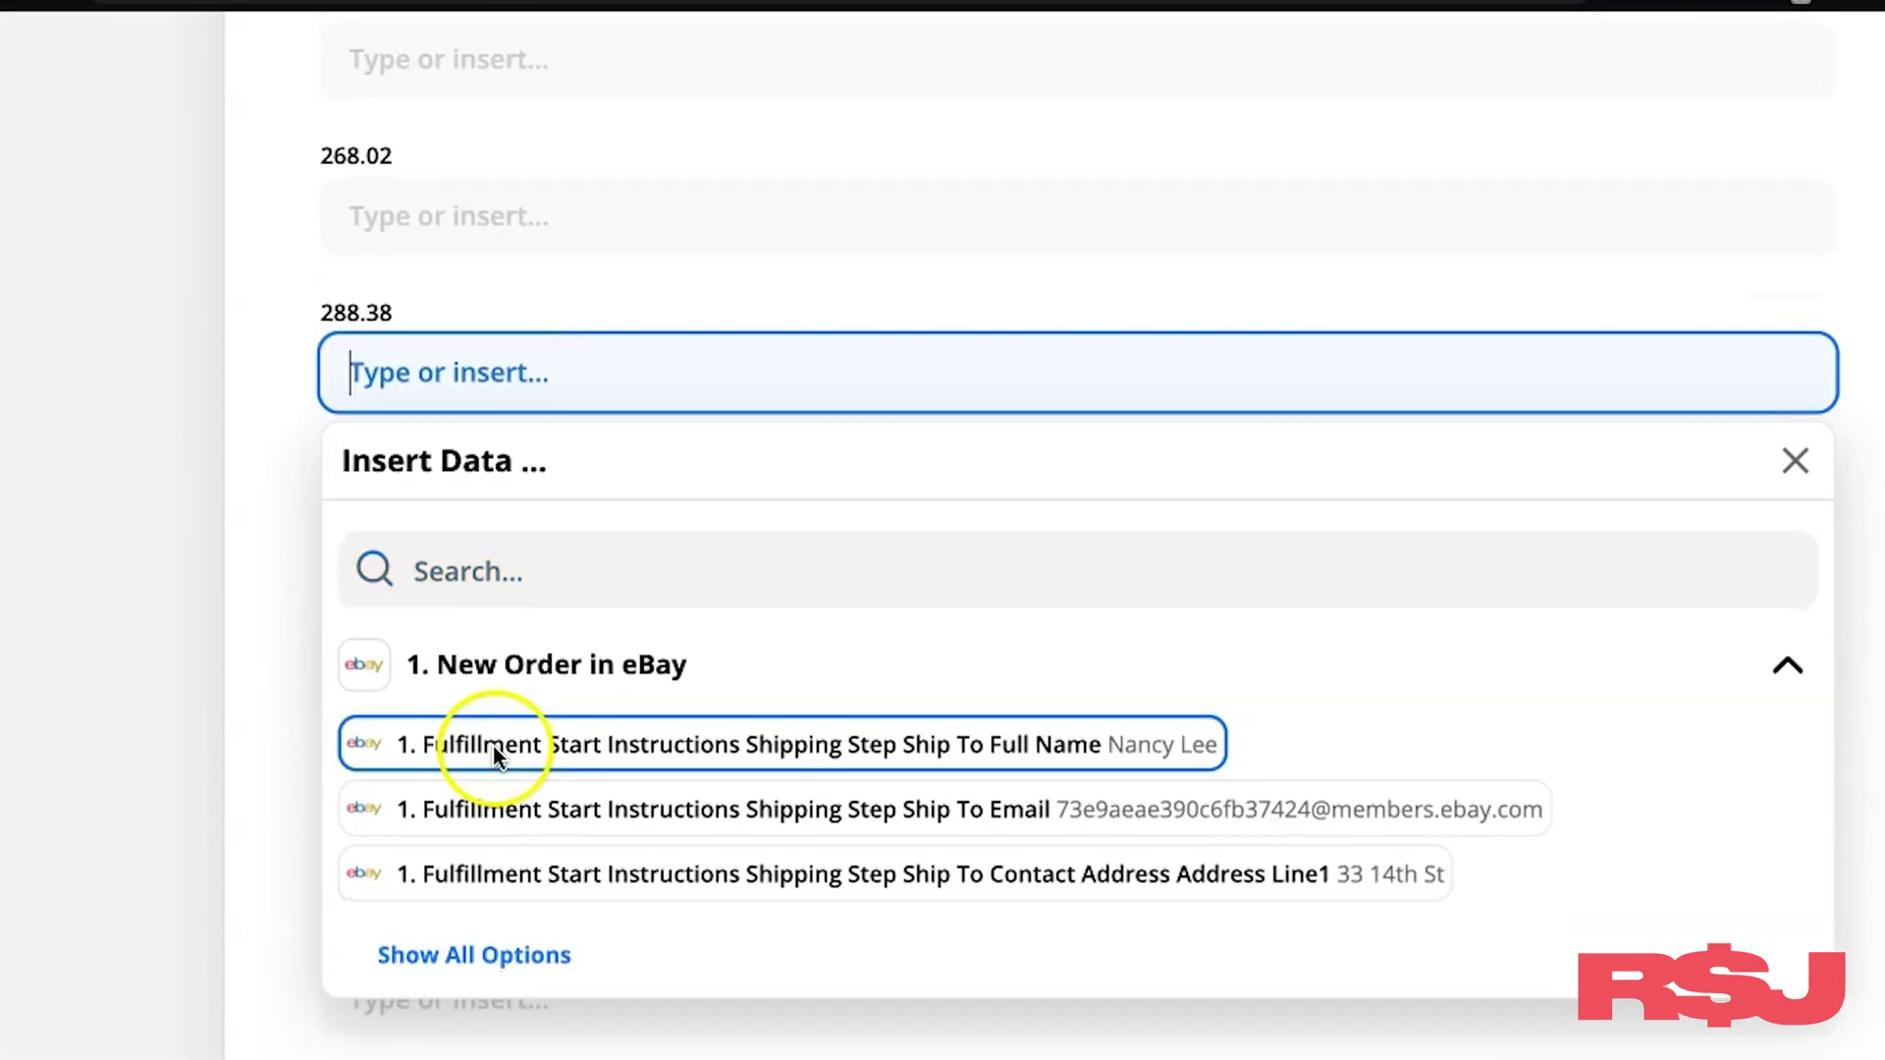
left_click(461, 955)
scroll(869, 888, "down", 3)
scroll(873, 895, "down", 5)
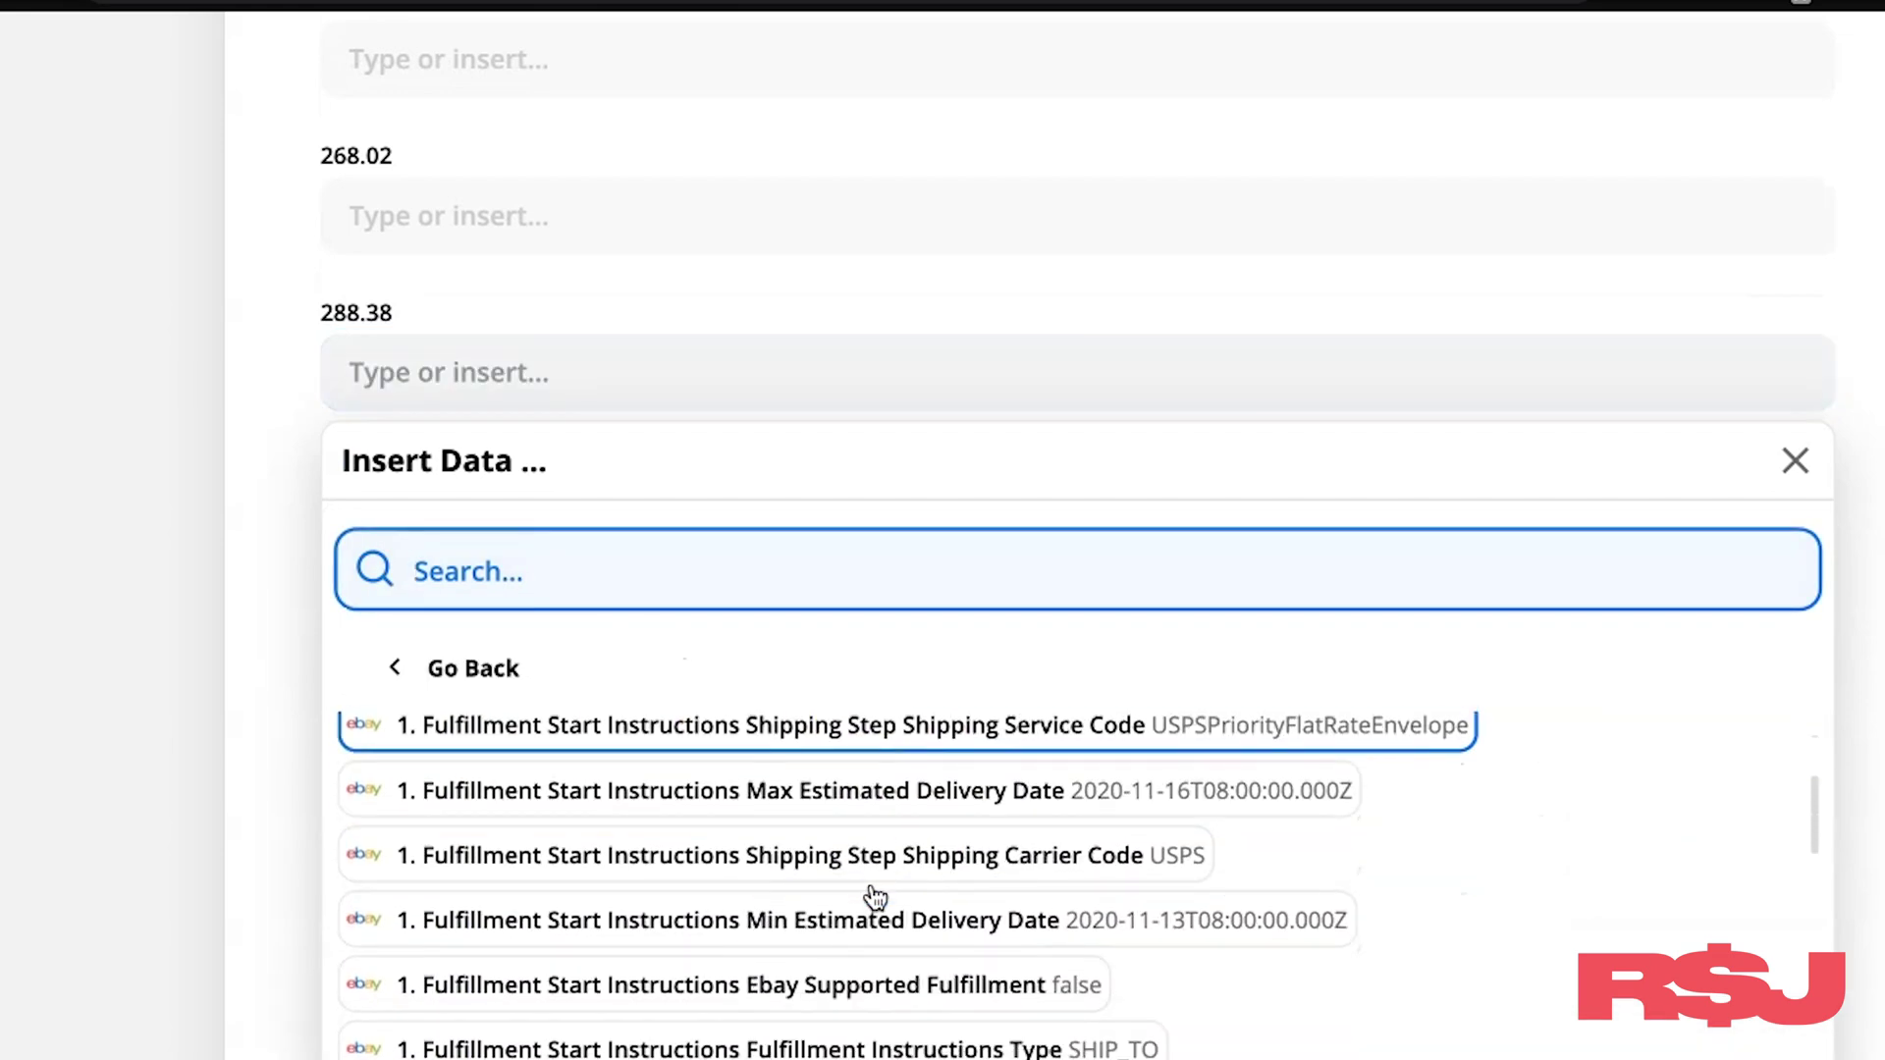
scroll(872, 893, "down", 3)
left_click(824, 921)
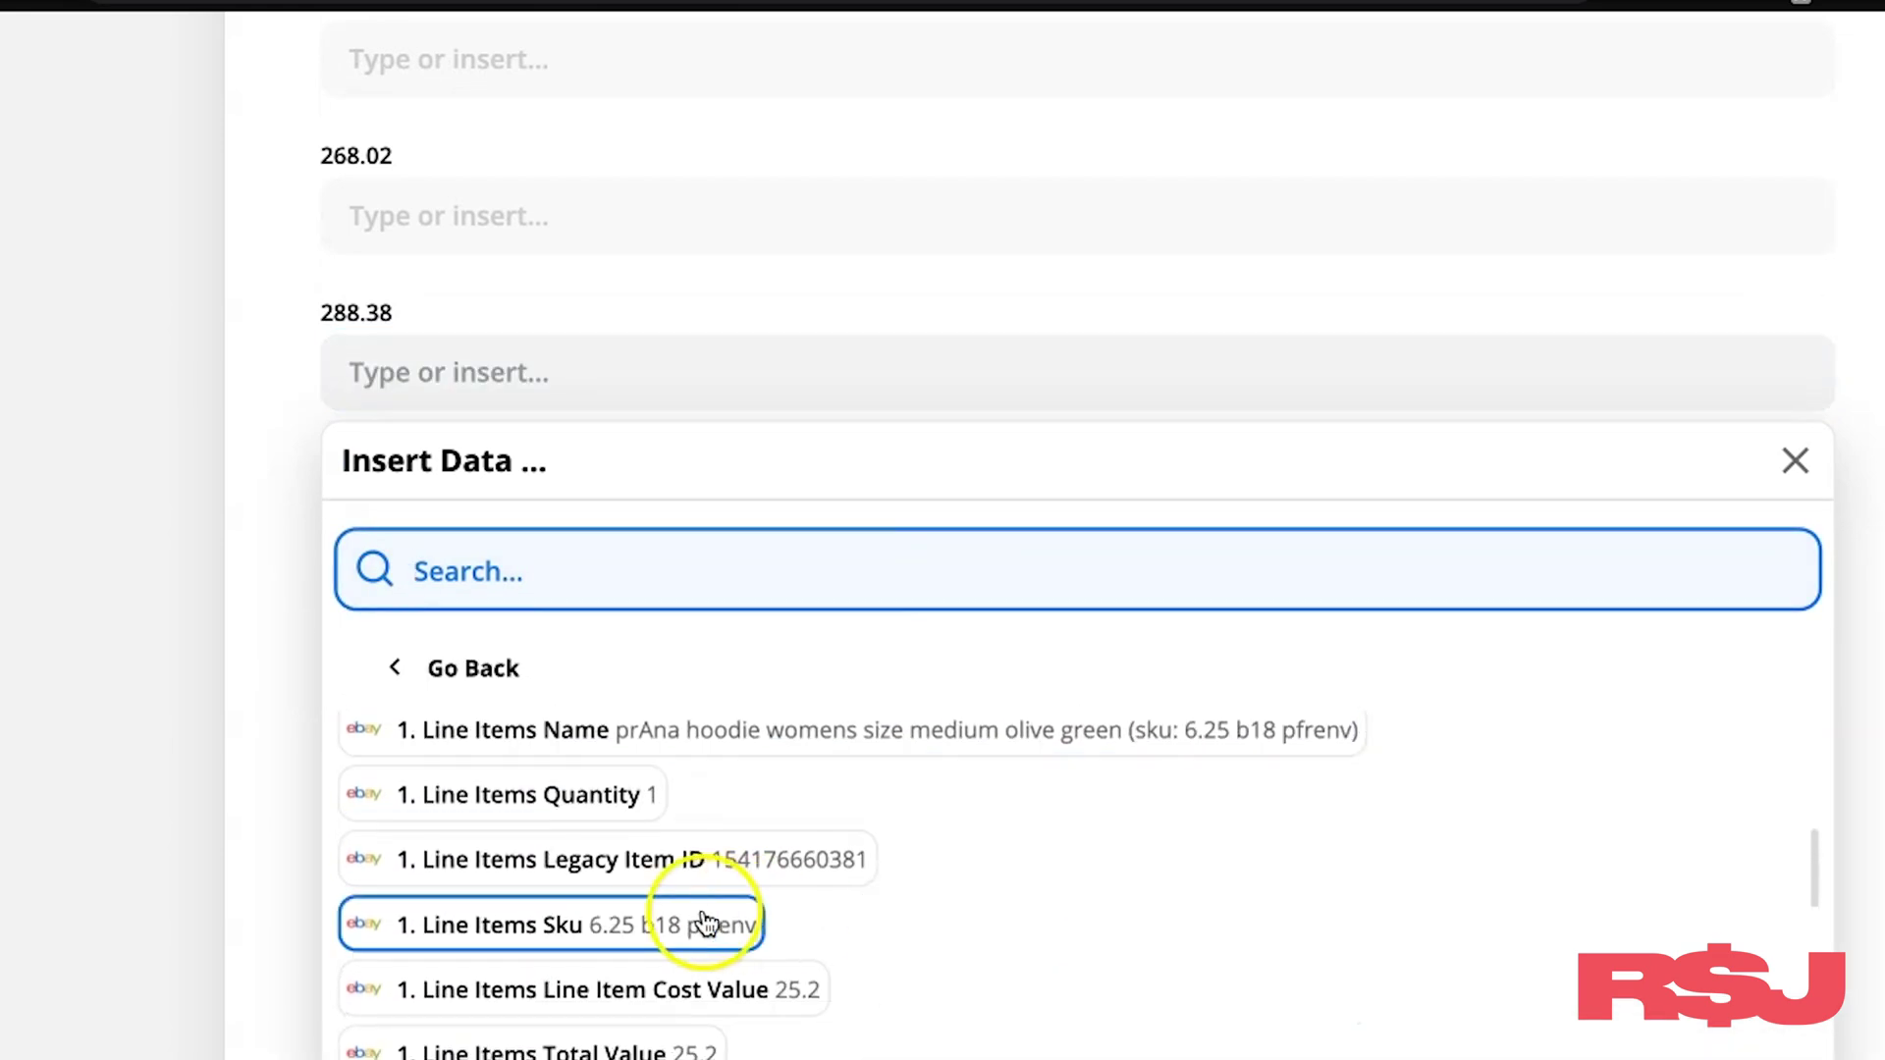
left_click(667, 927)
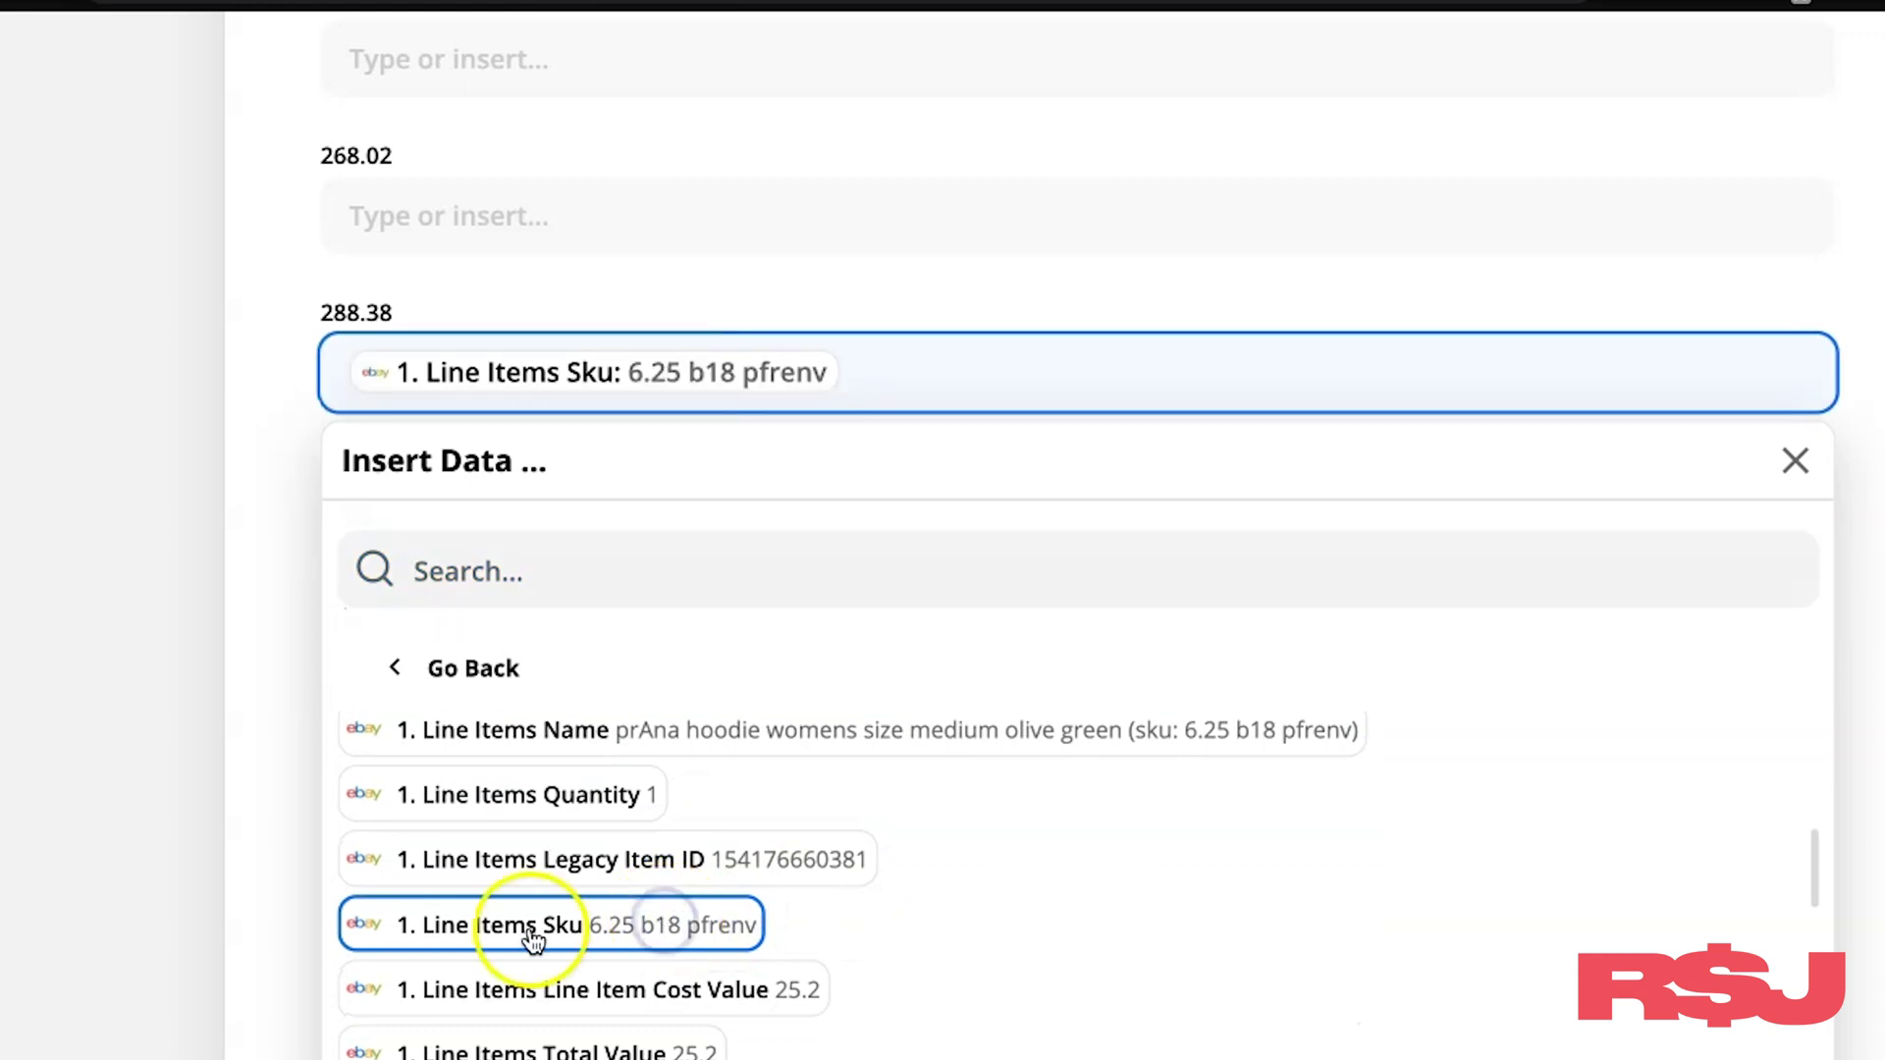
left_click(297, 414)
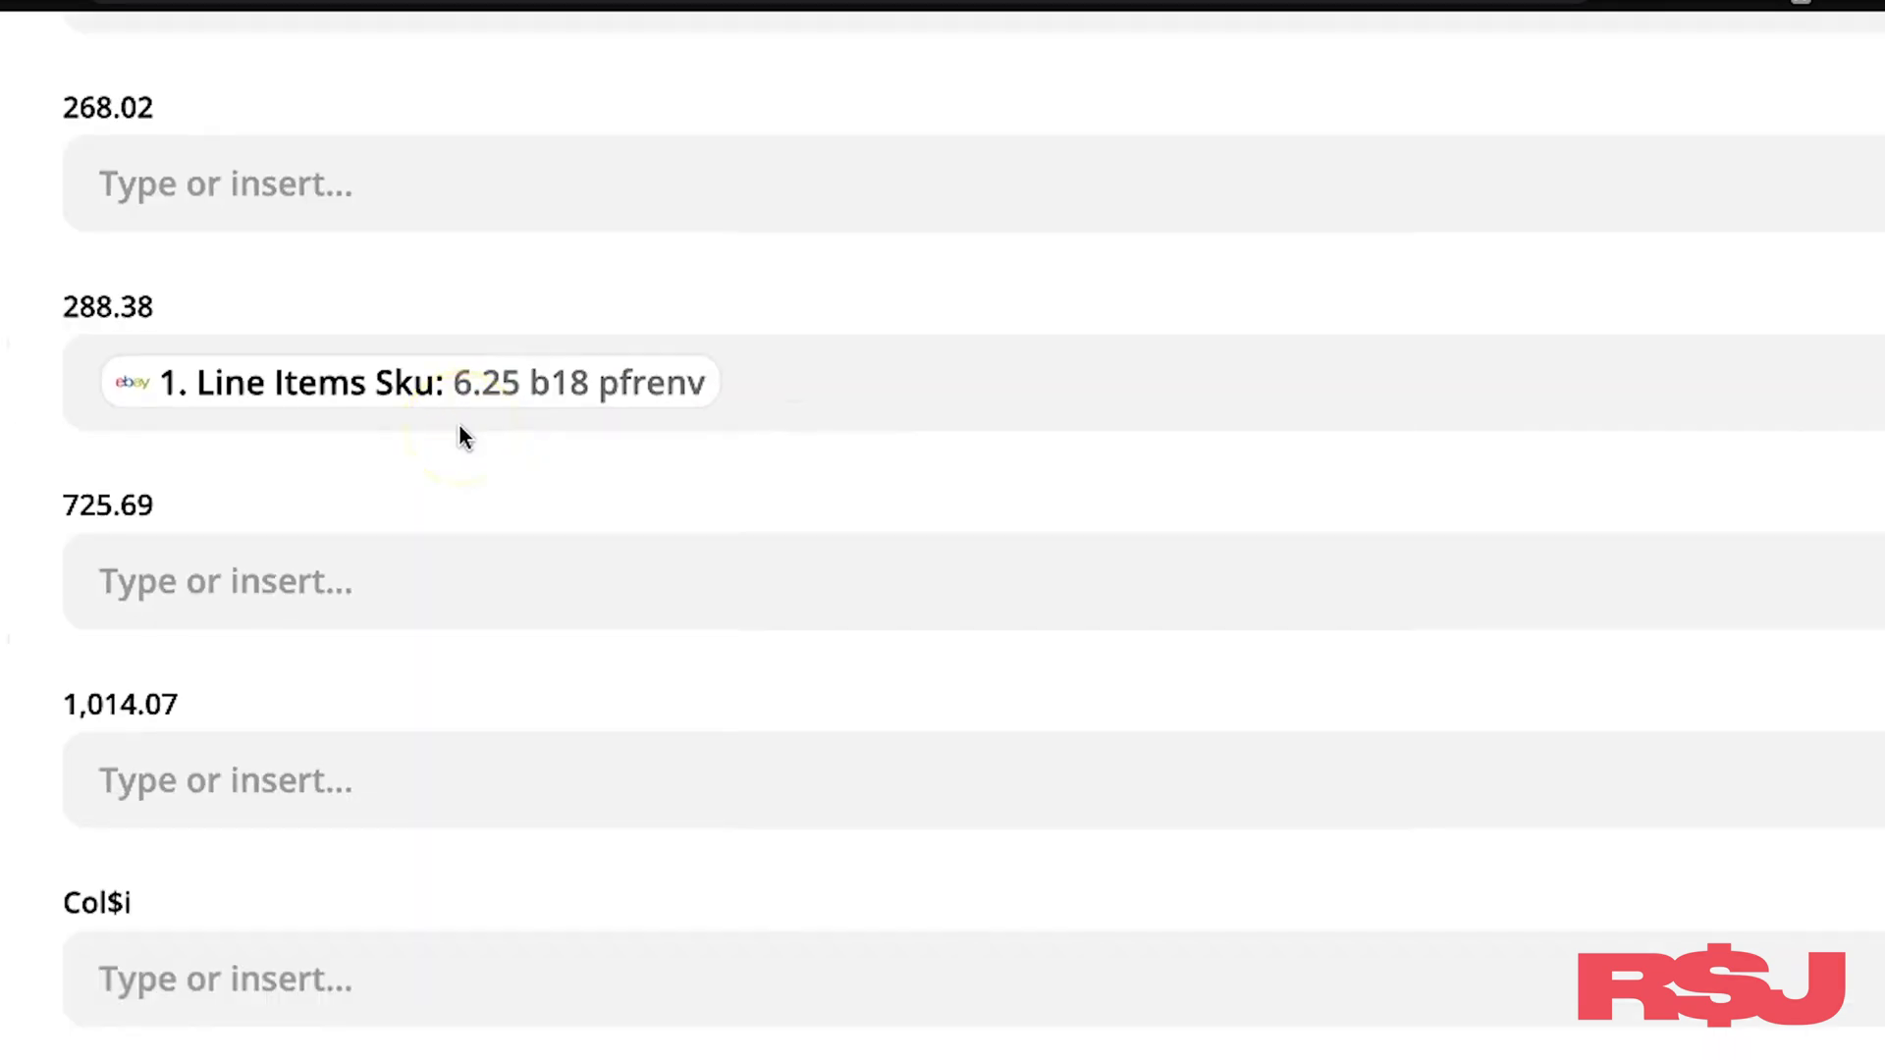
left_click(341, 574)
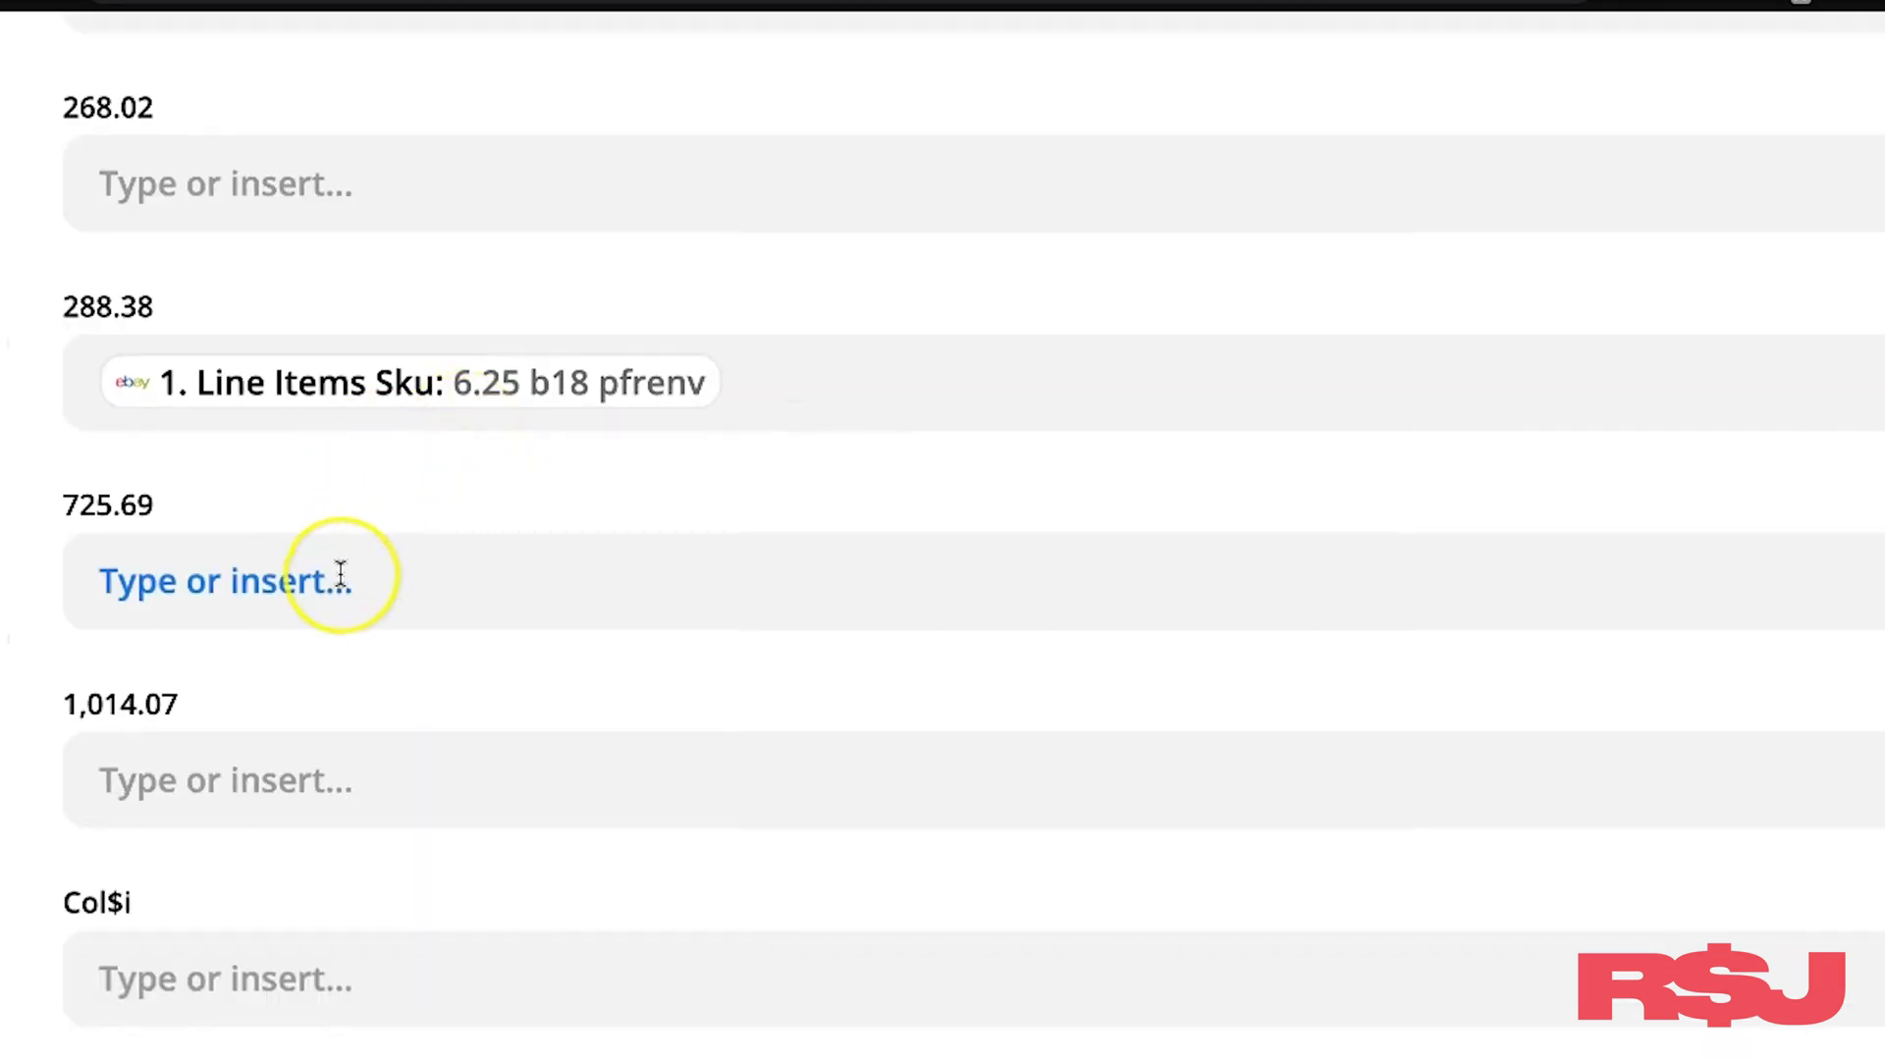
scroll(341, 575, "down", 2)
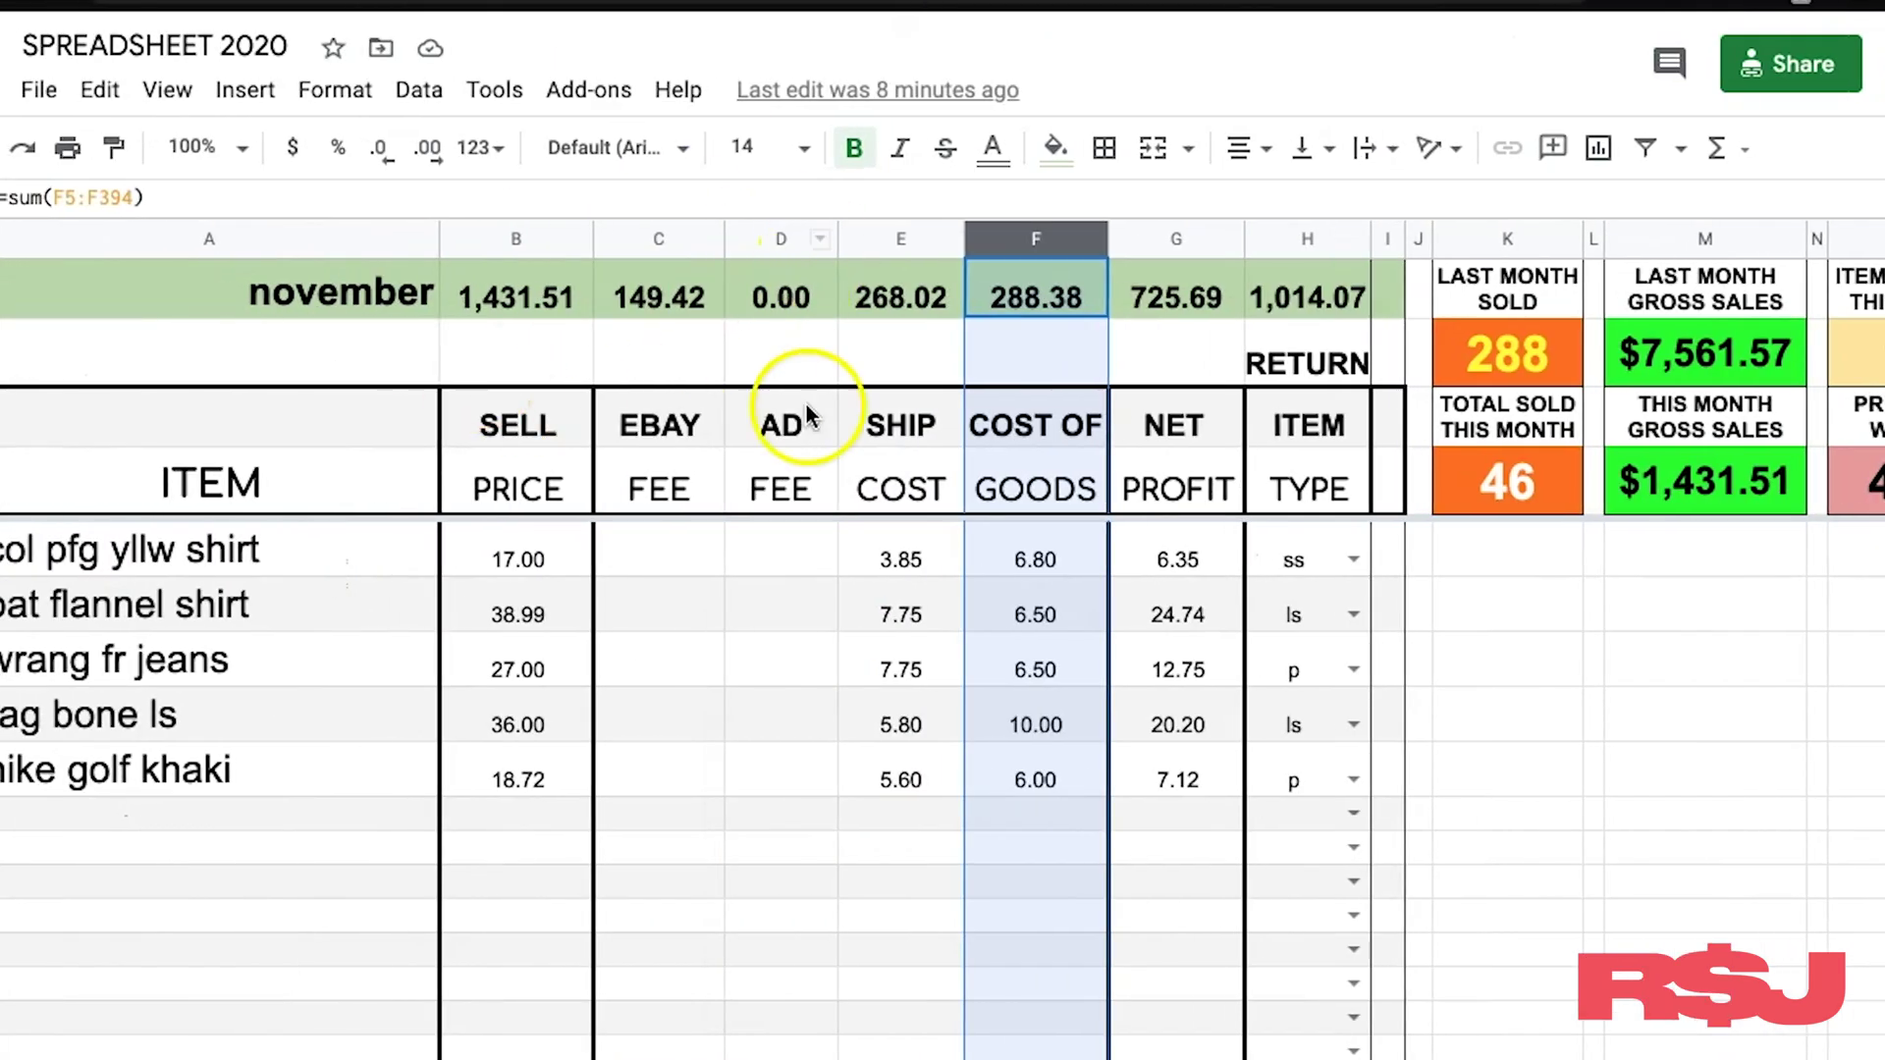
left_click(889, 475)
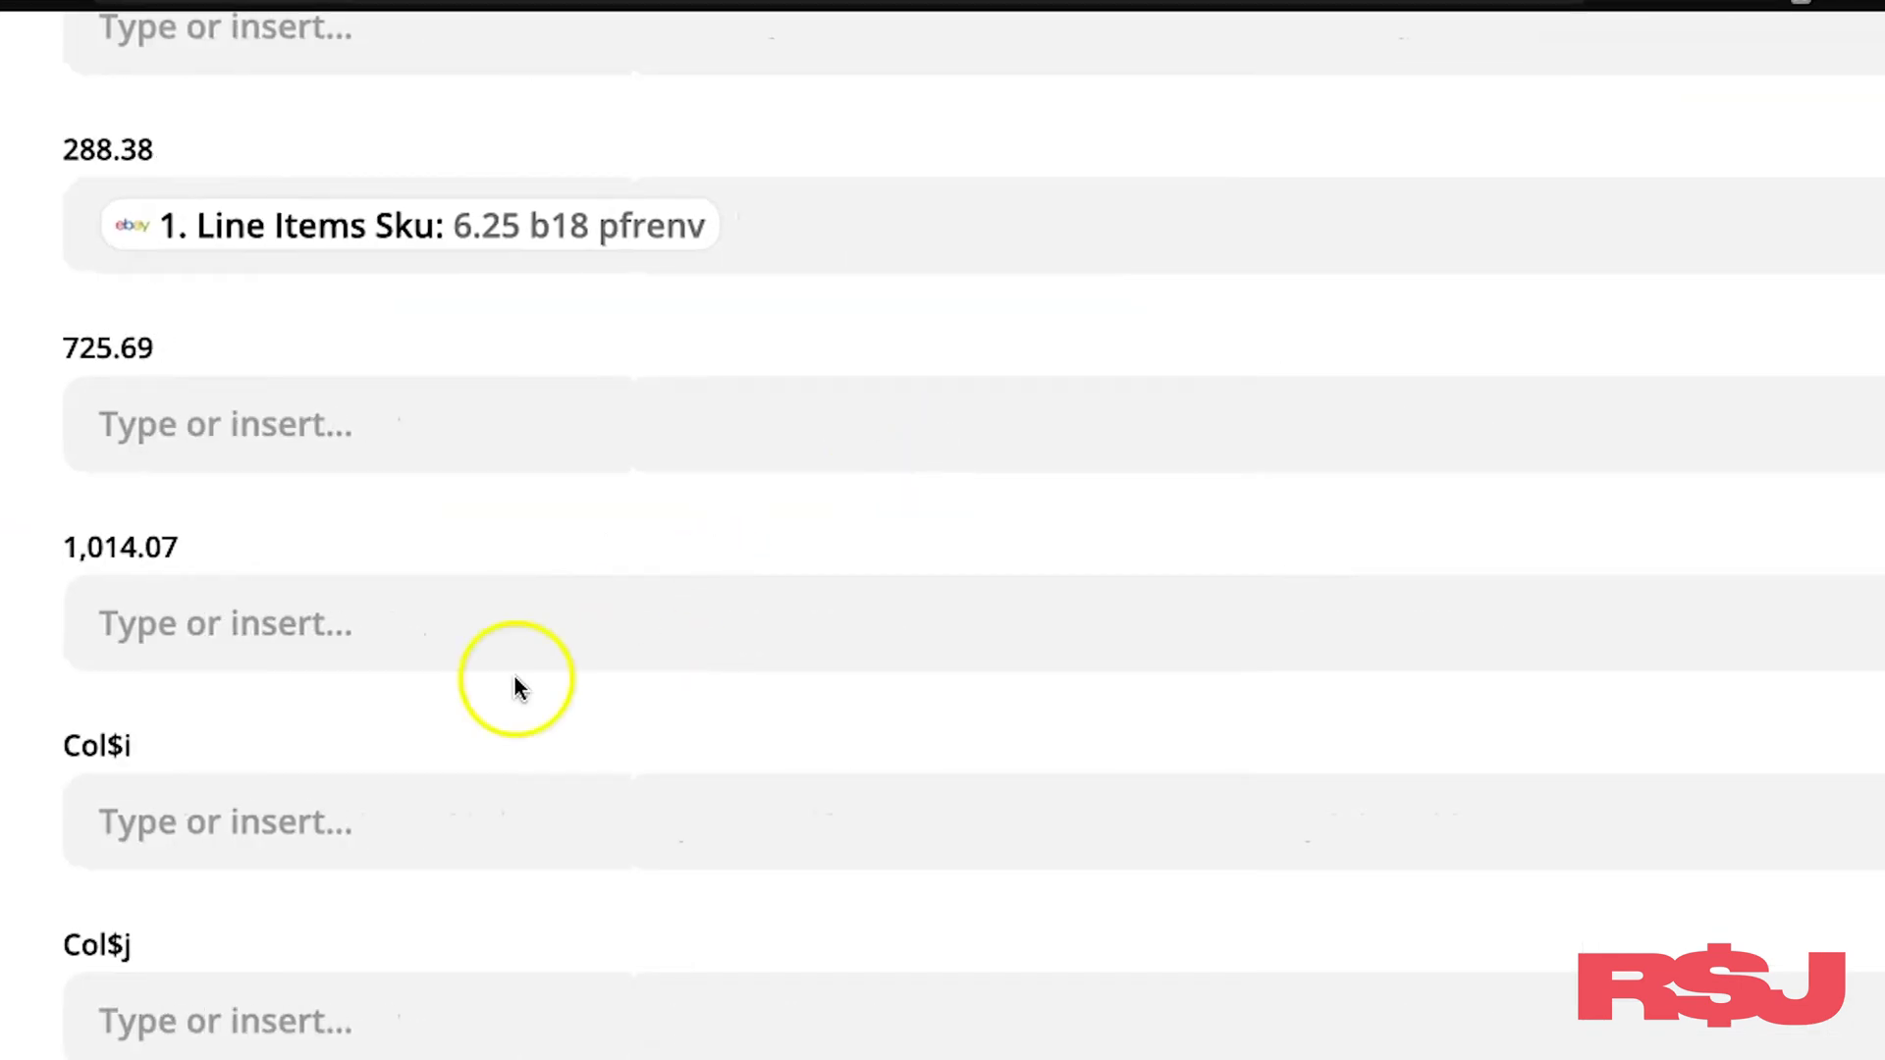
scroll(517, 680, "down", 4)
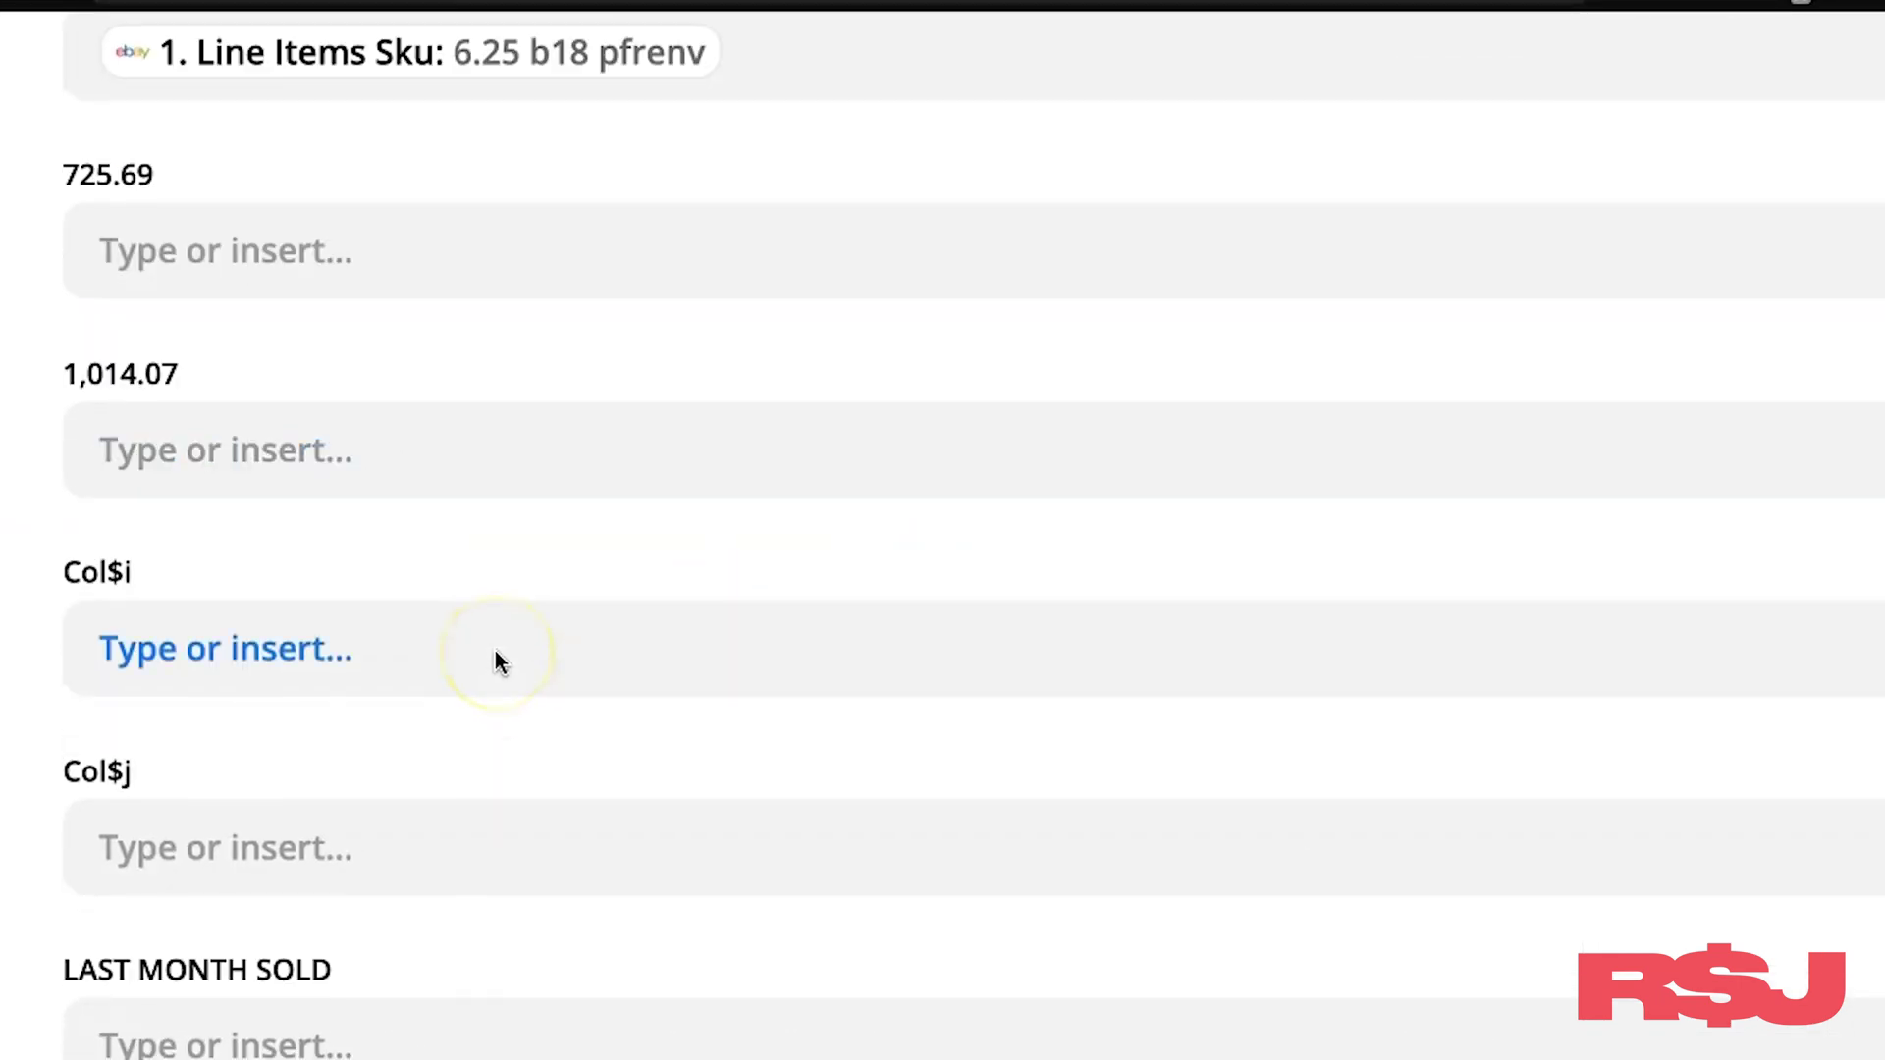
scroll(494, 650, "down", 2)
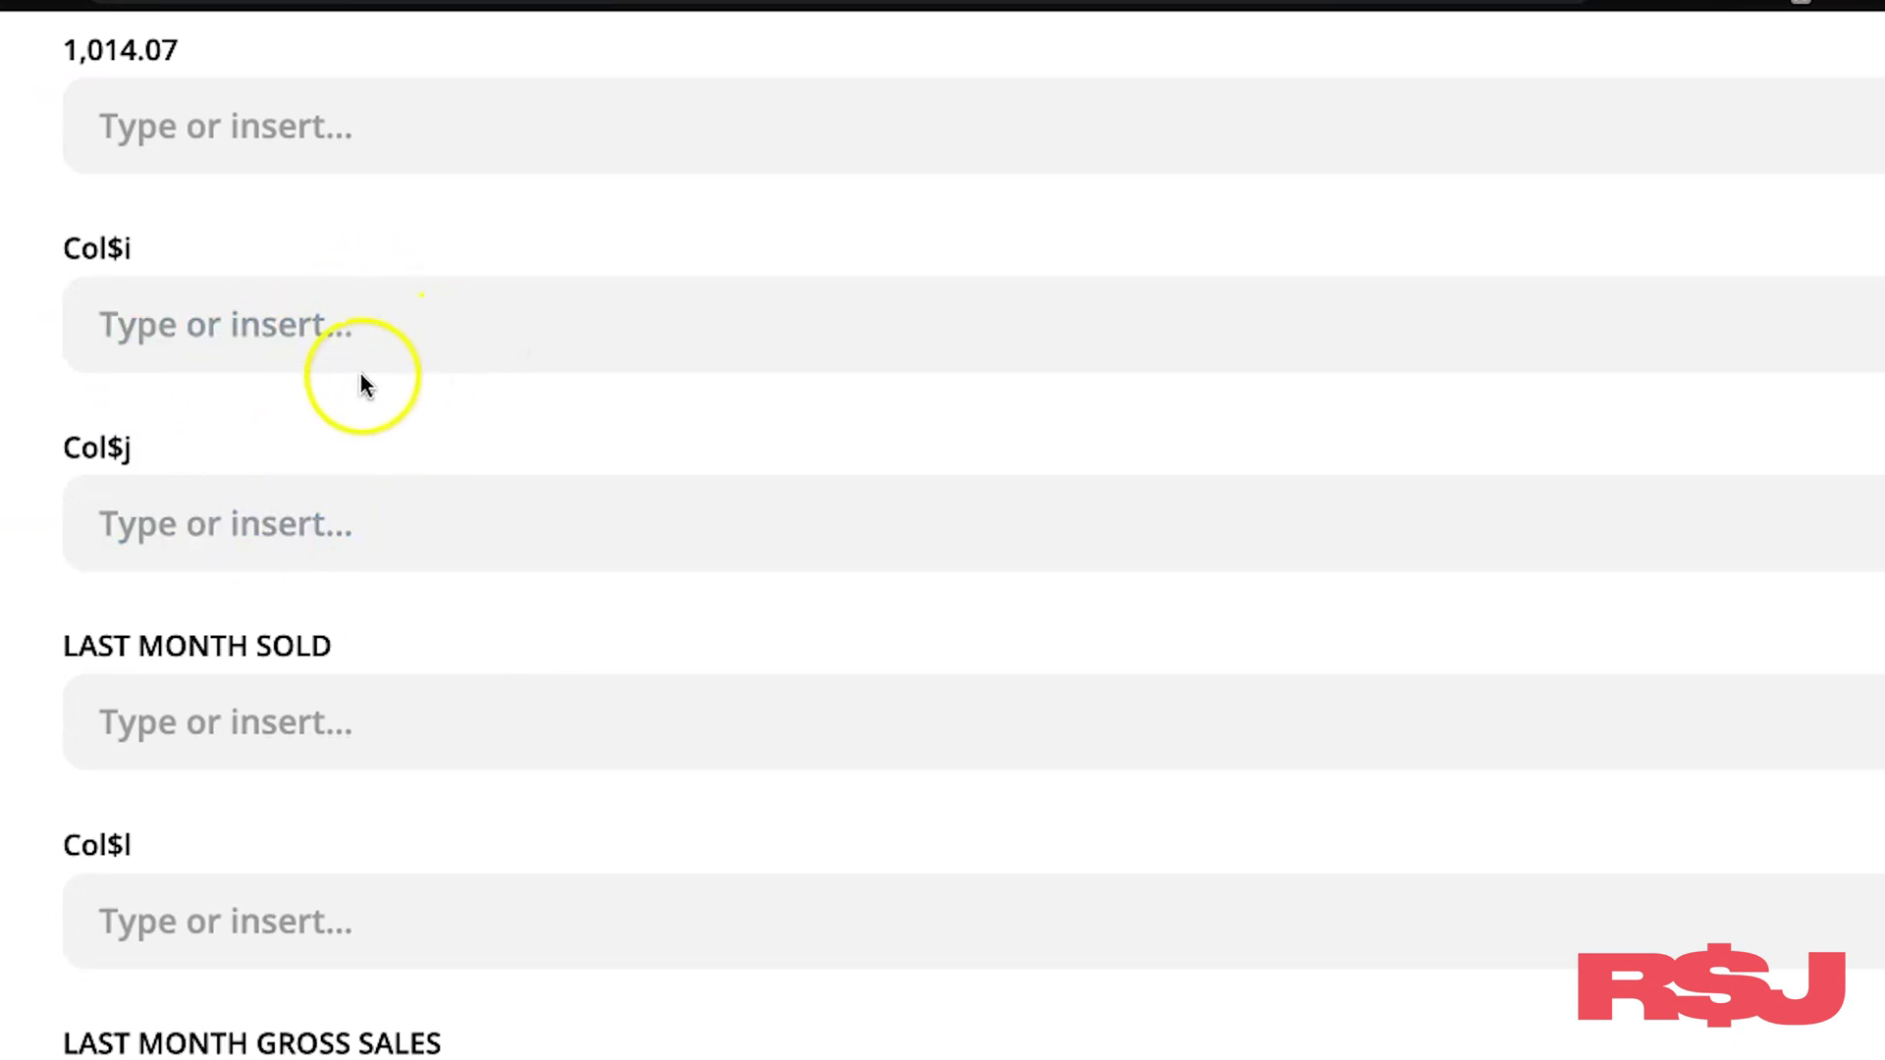
scroll(592, 506, "down", 4)
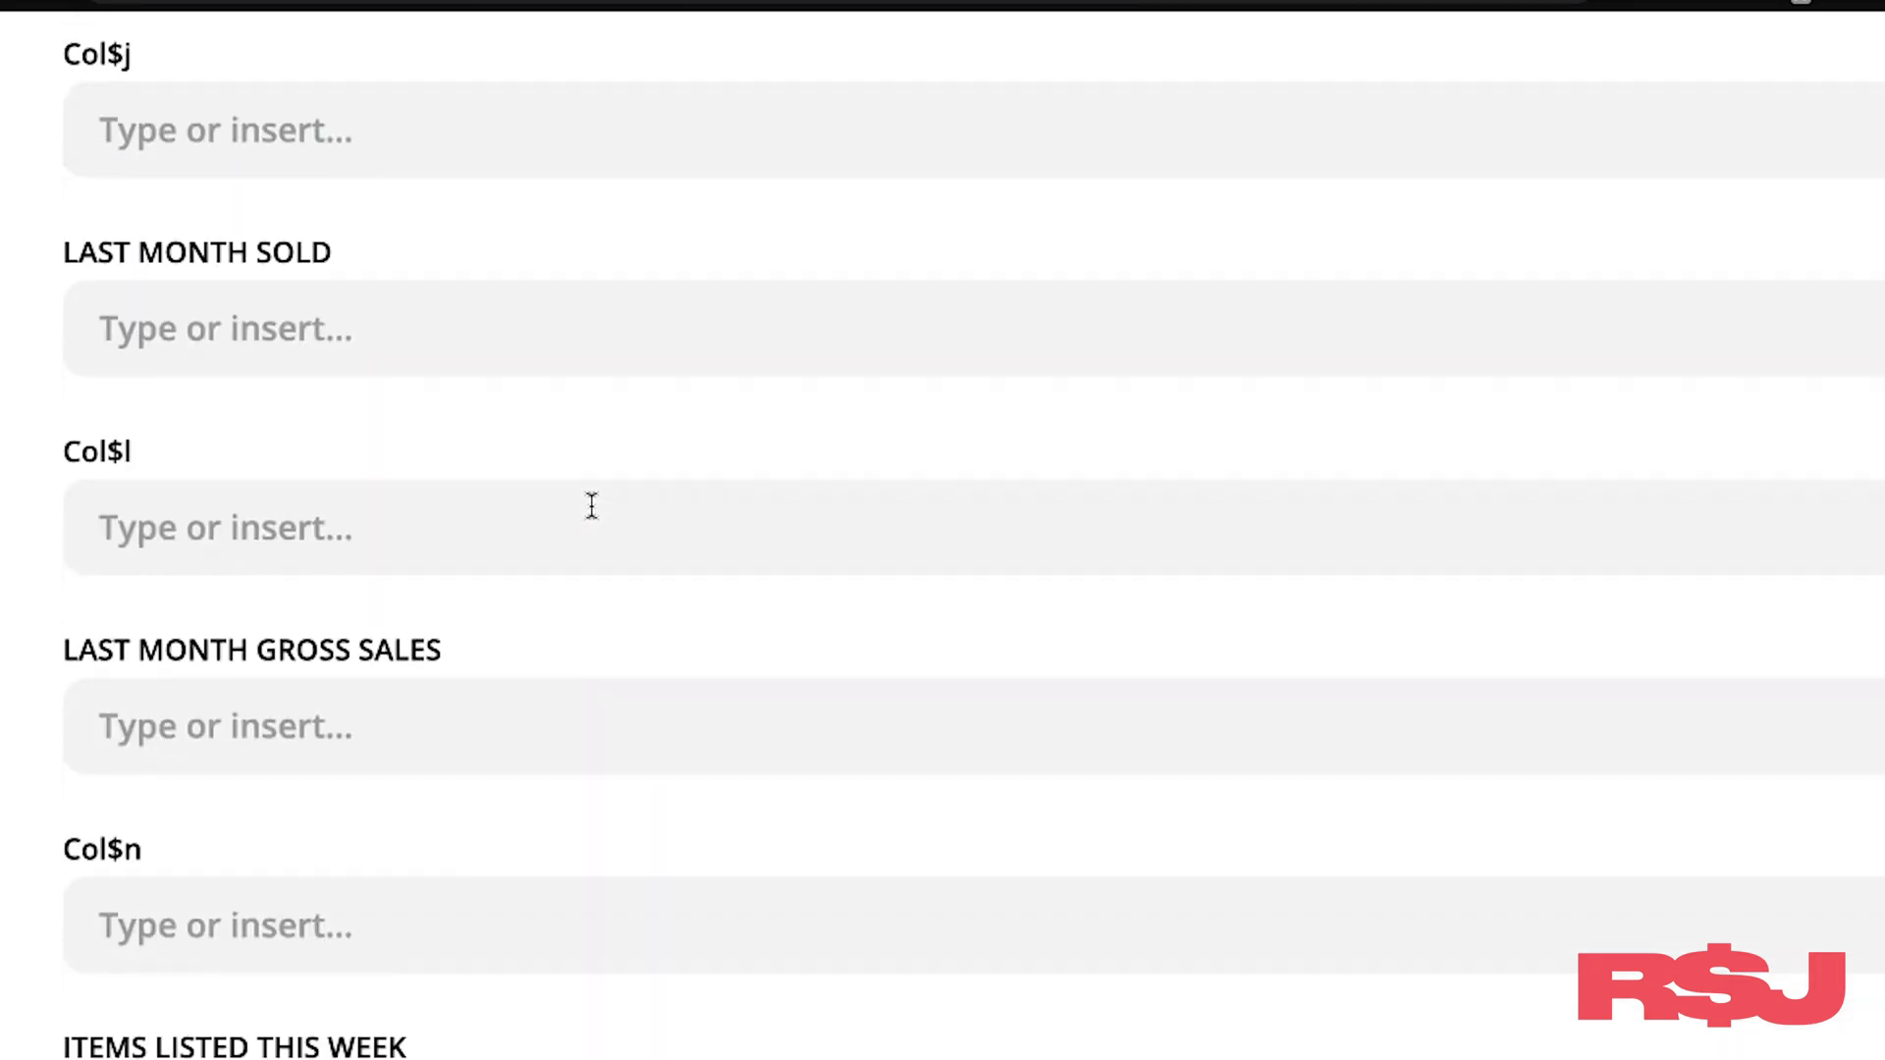
scroll(591, 505, "down", 2)
scroll(591, 505, "up", 4)
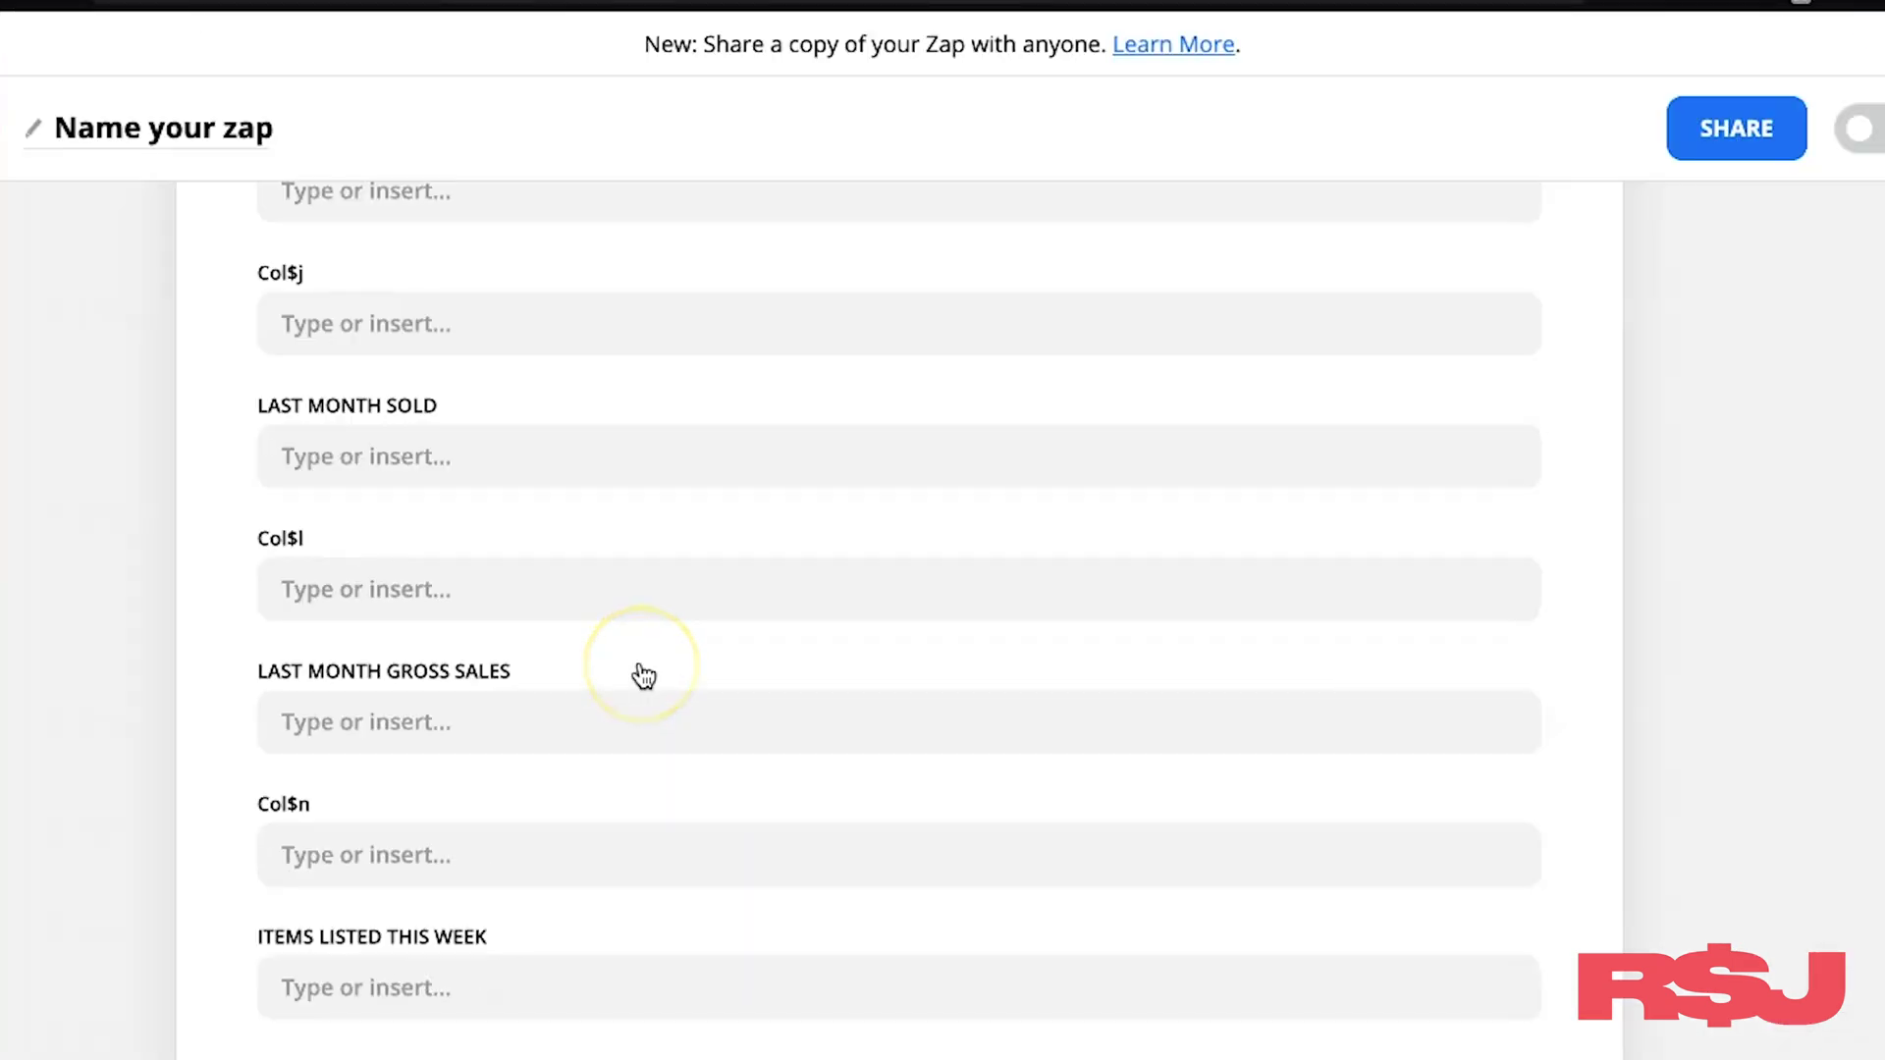
scroll(643, 675, "down", 15)
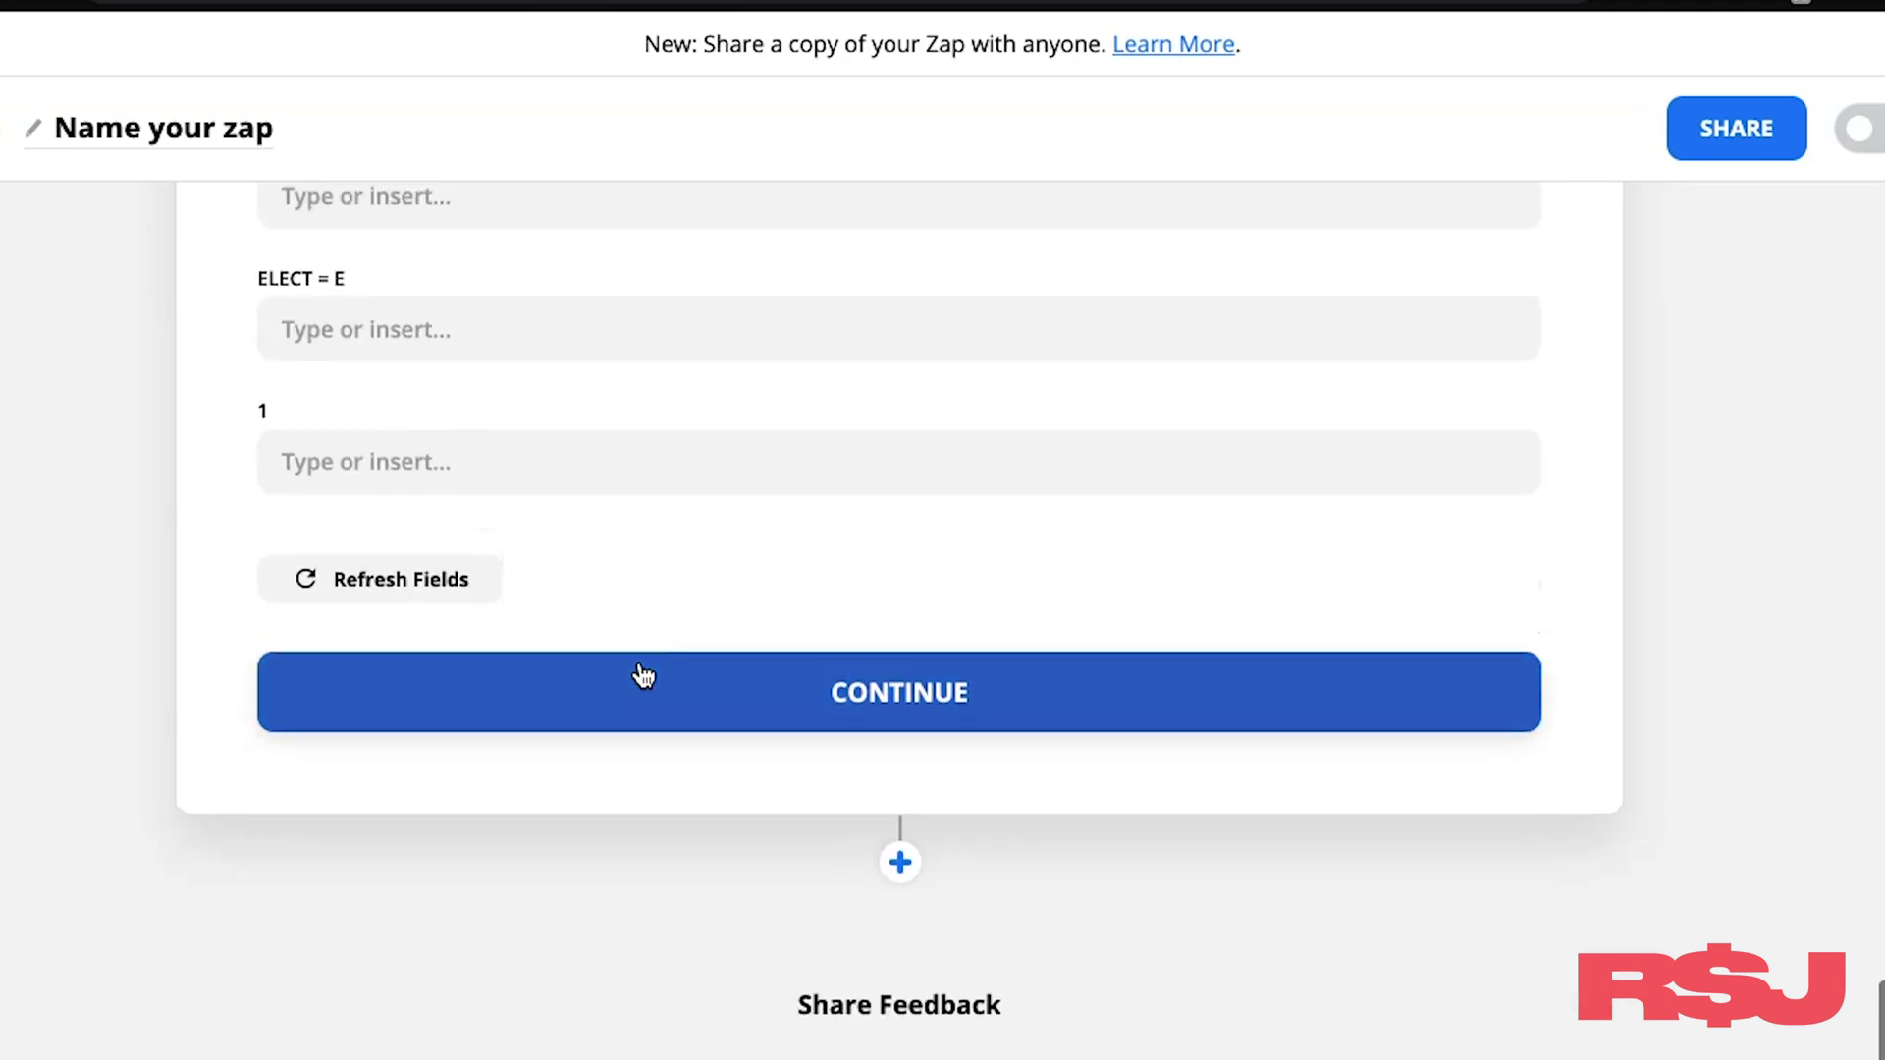
Step: Continue and retest the Send Data action, sending row 51 with the hoodie, 25.20 and 6.25 b18 pfrenv
scroll(644, 673, "up", 2)
scroll(644, 673, "down", 1)
left_click(761, 793)
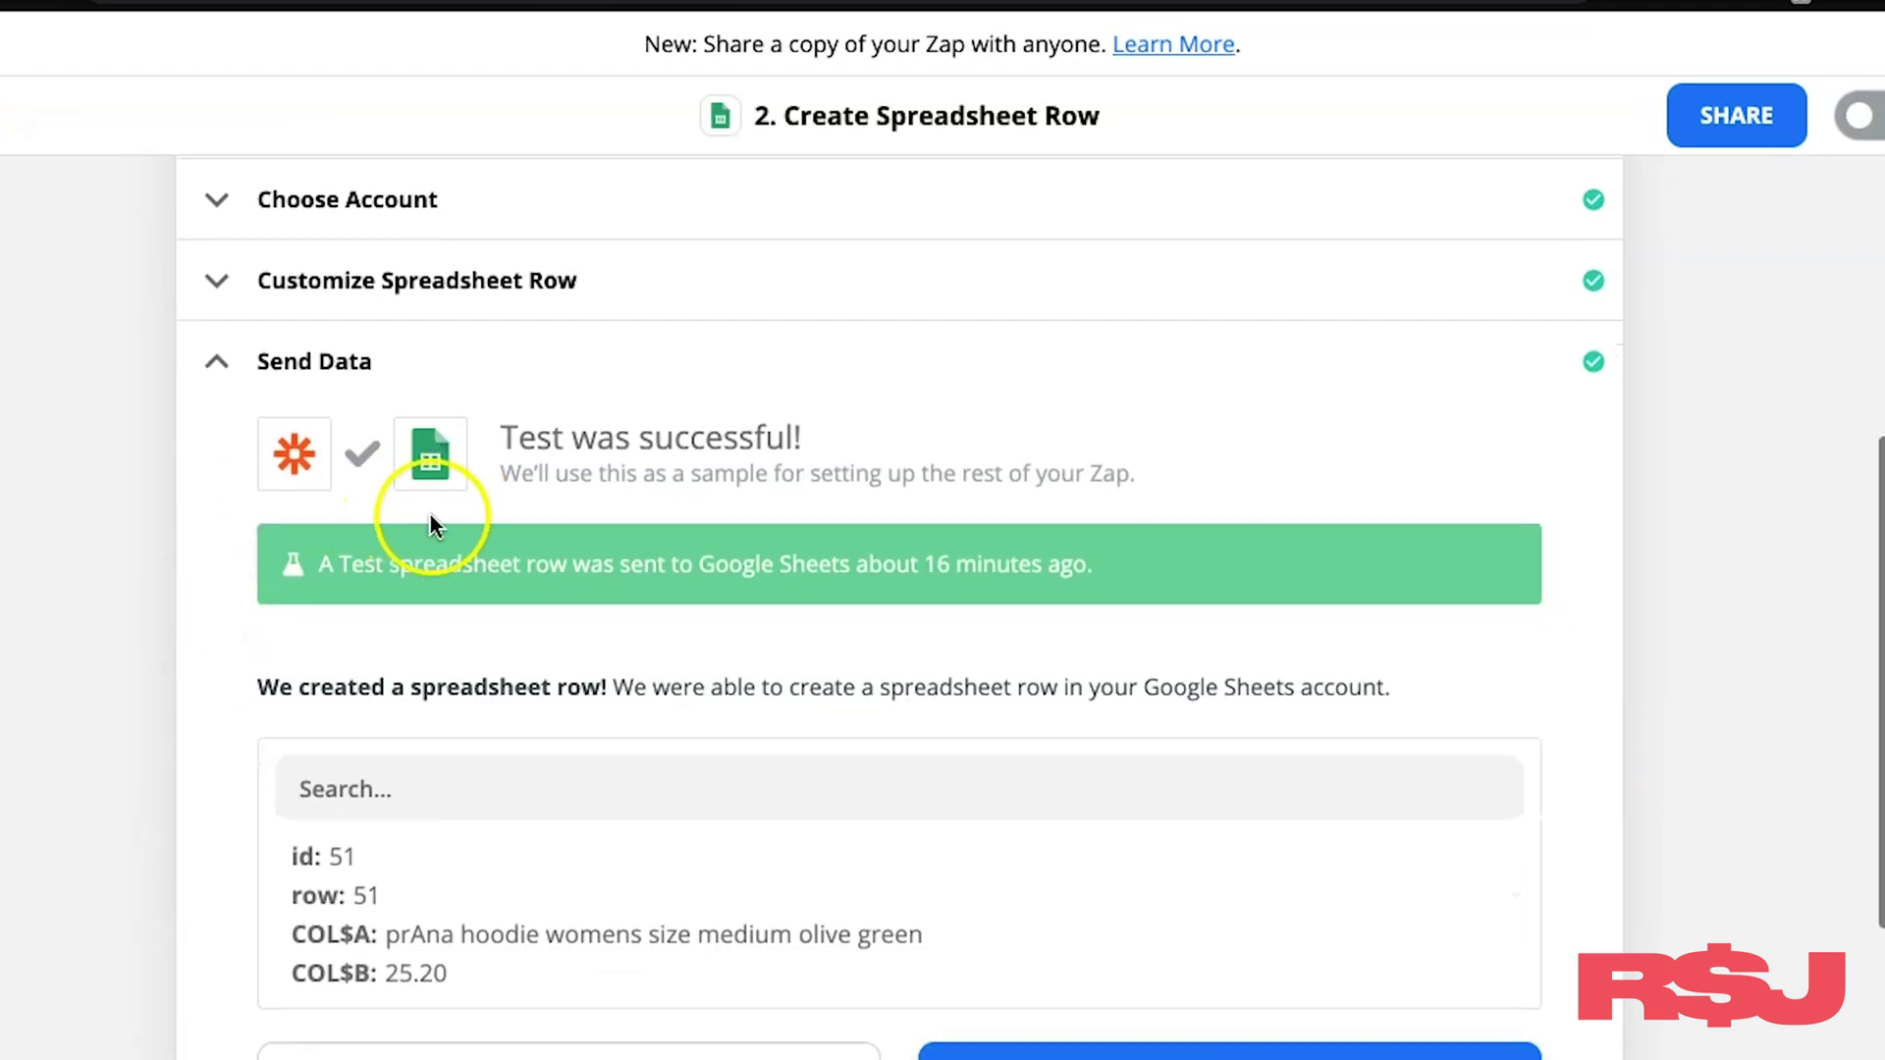
scroll(613, 518, "down", 1)
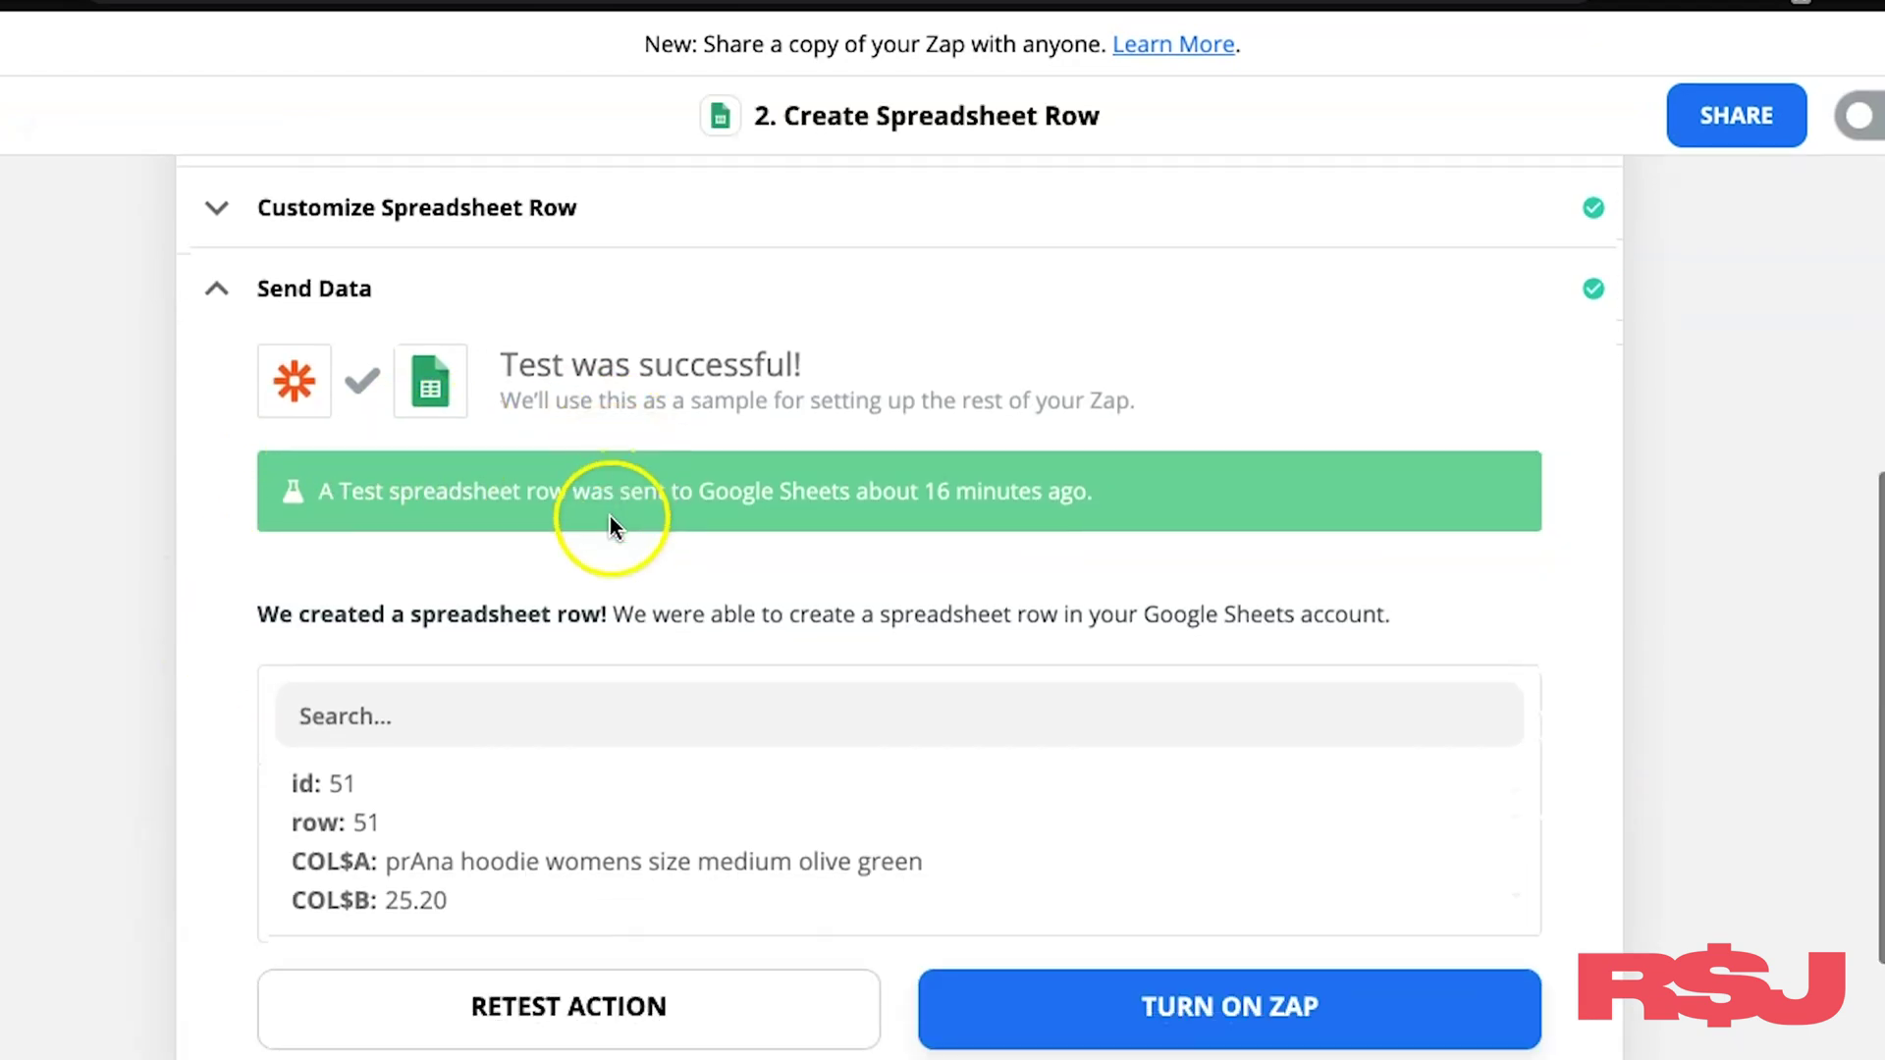
scroll(322, 640, "down", 1)
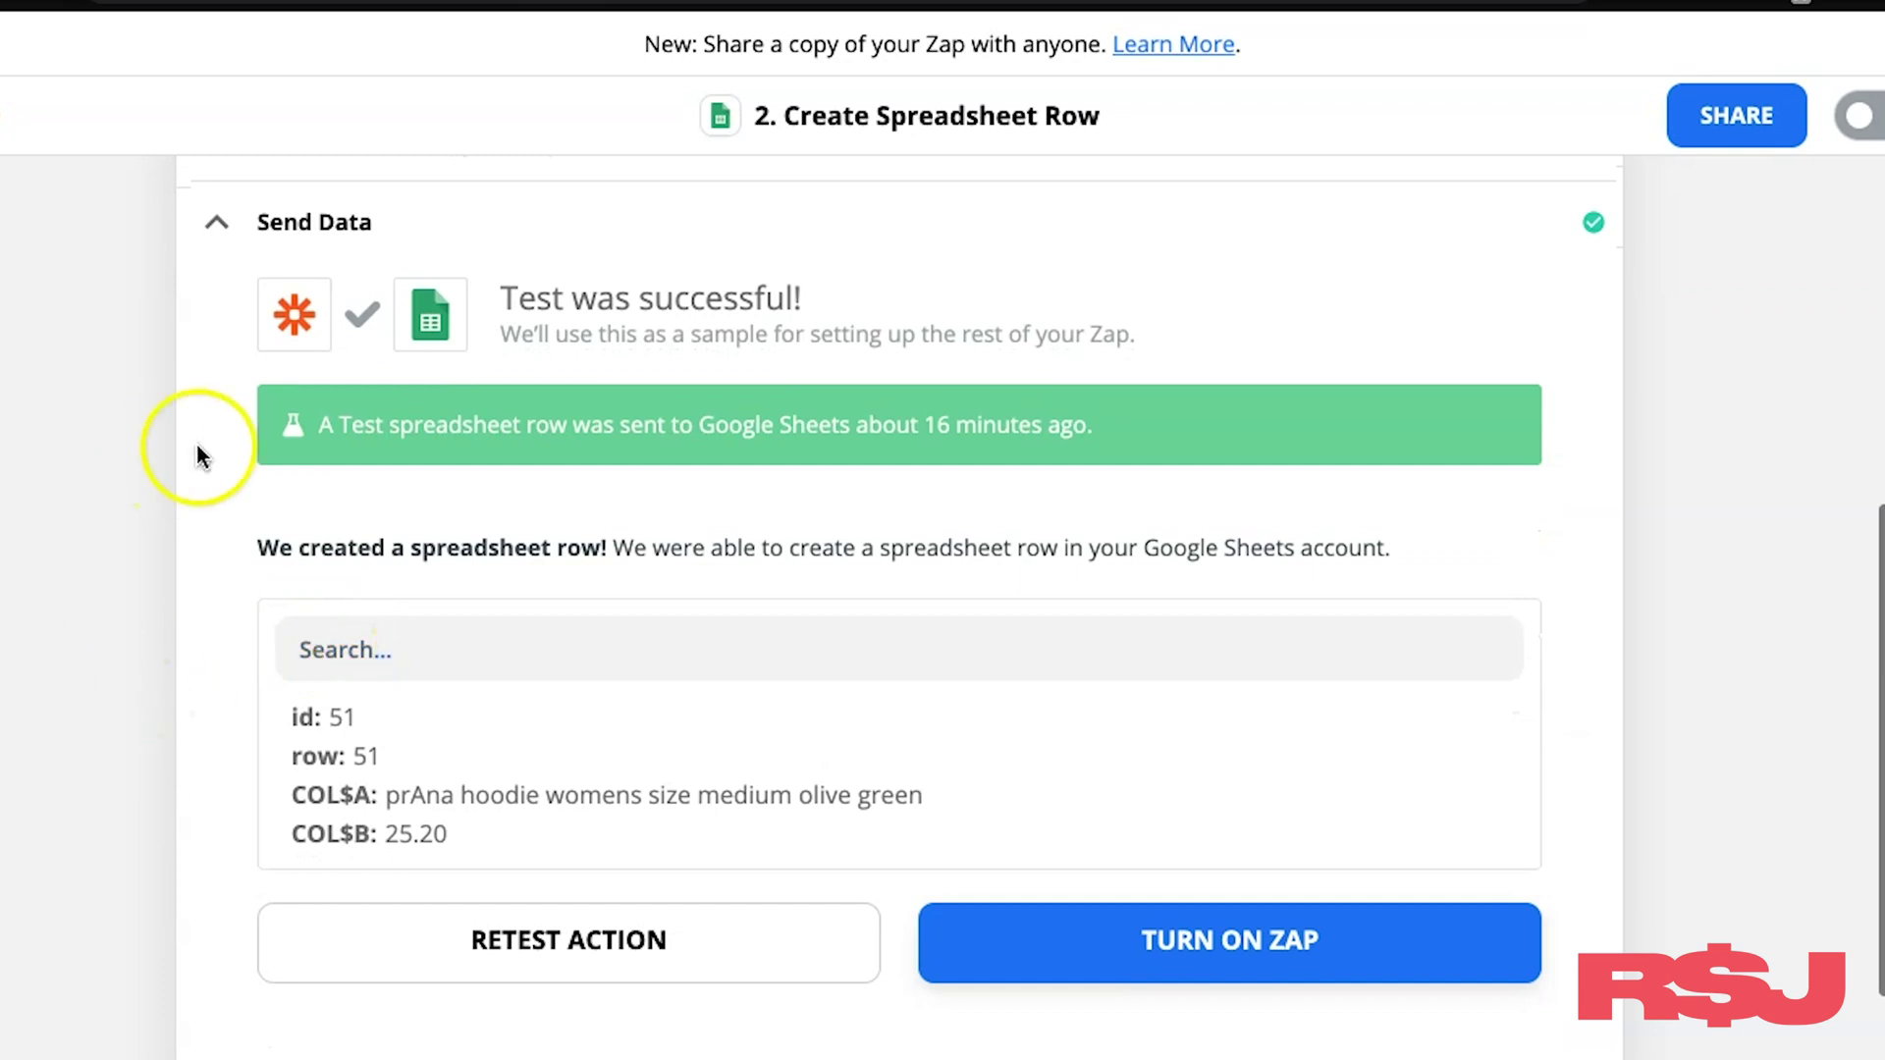
left_click(449, 970)
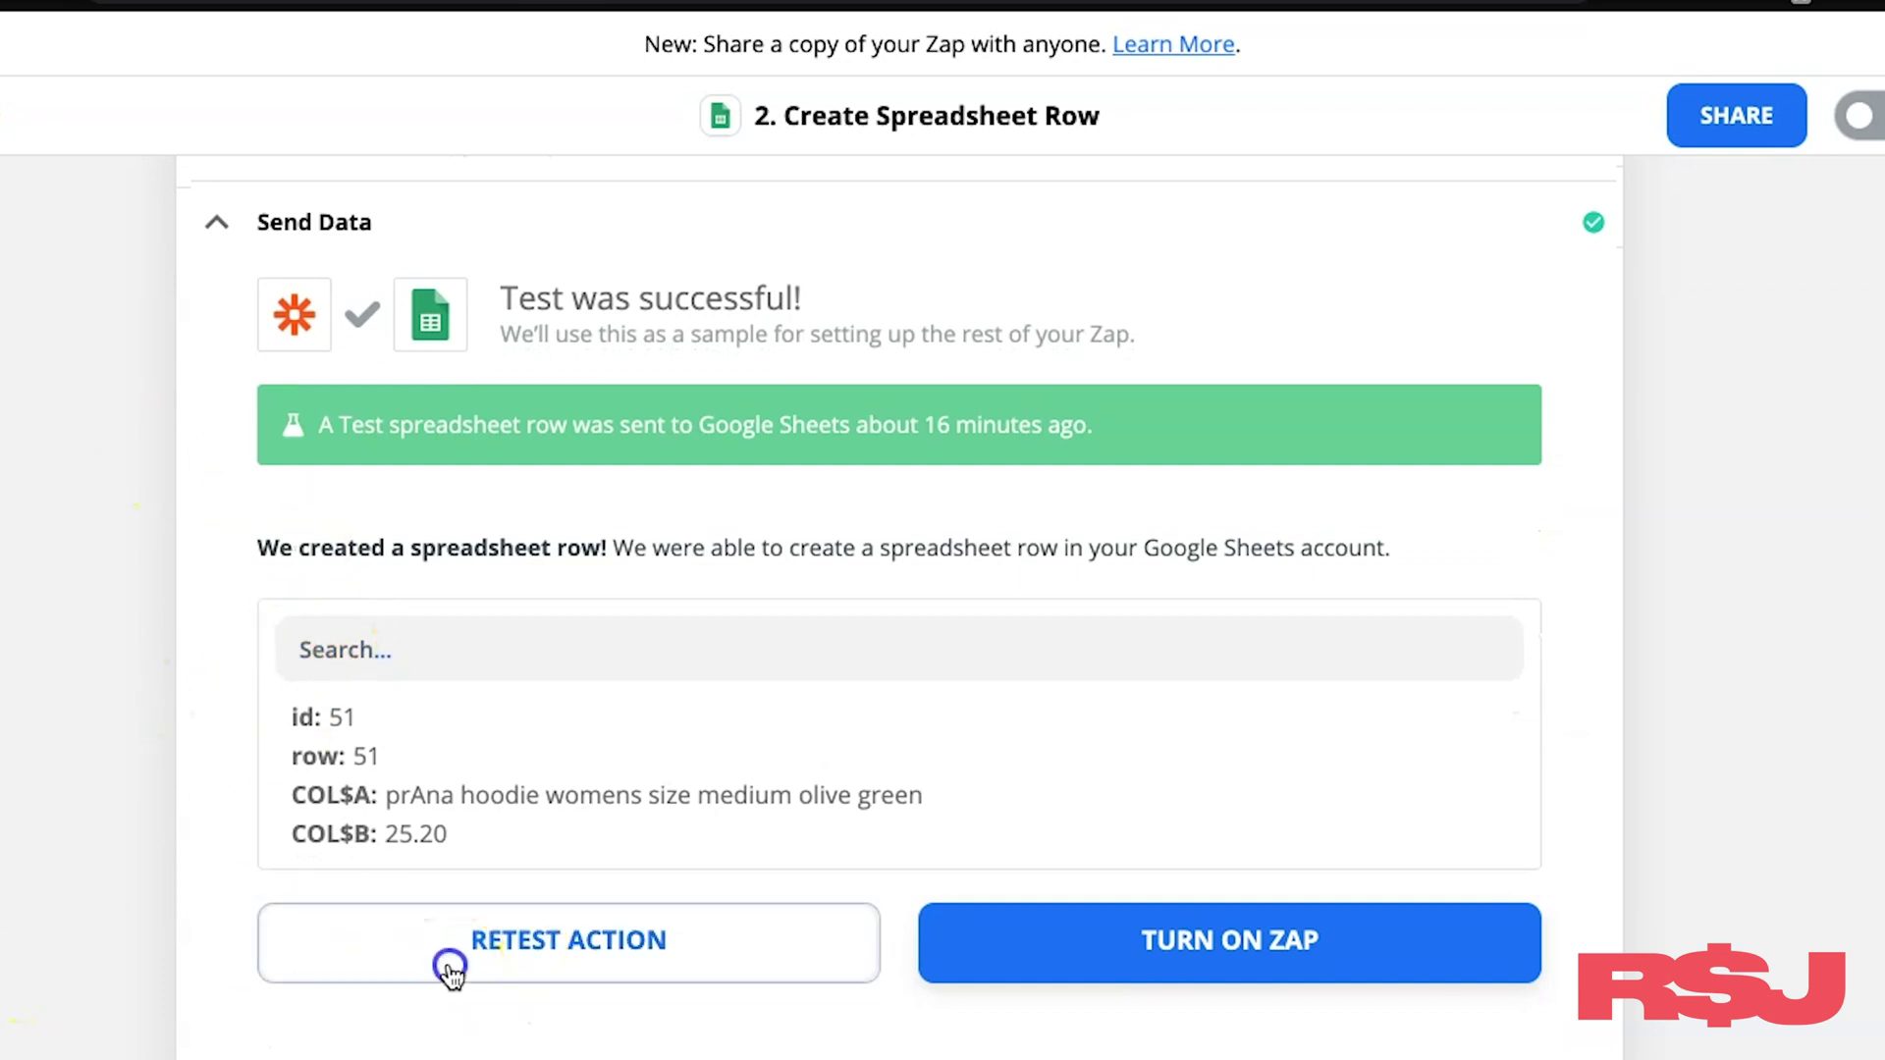
scroll(180, 744, "down", 1)
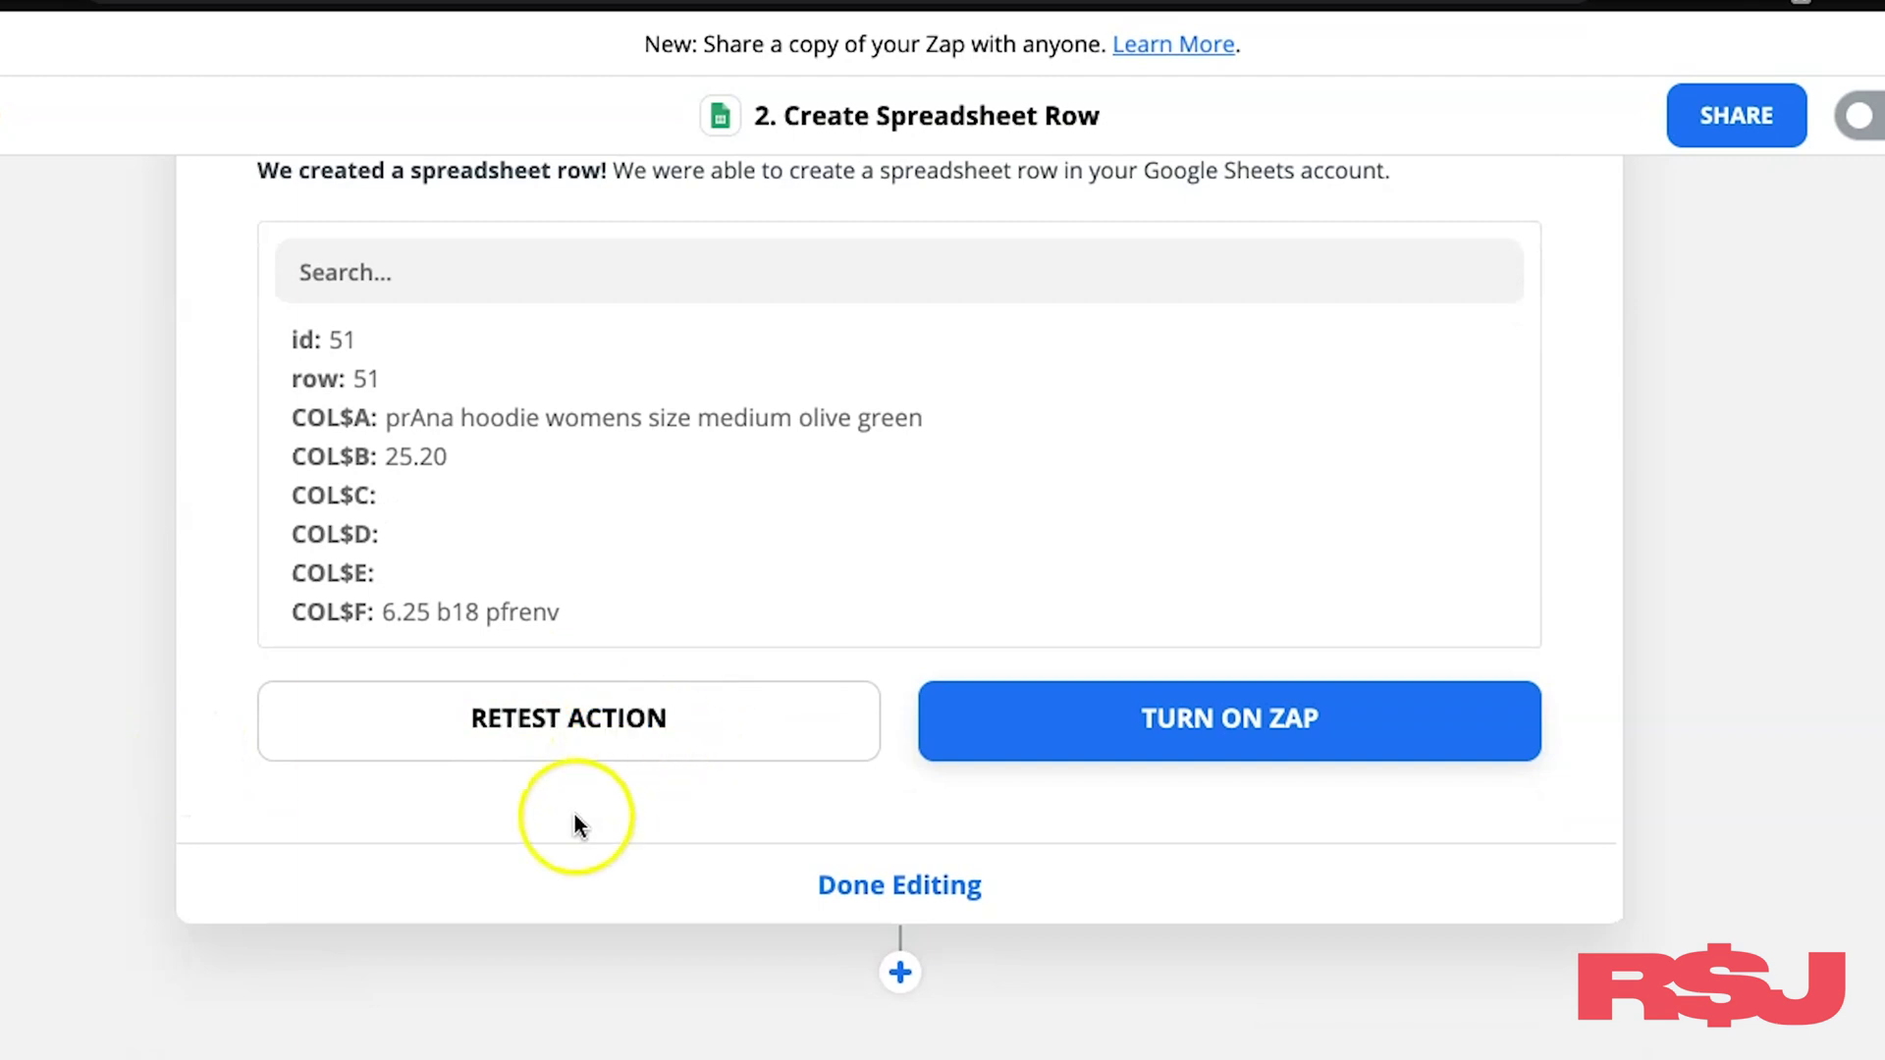
key("ctrl+Left")
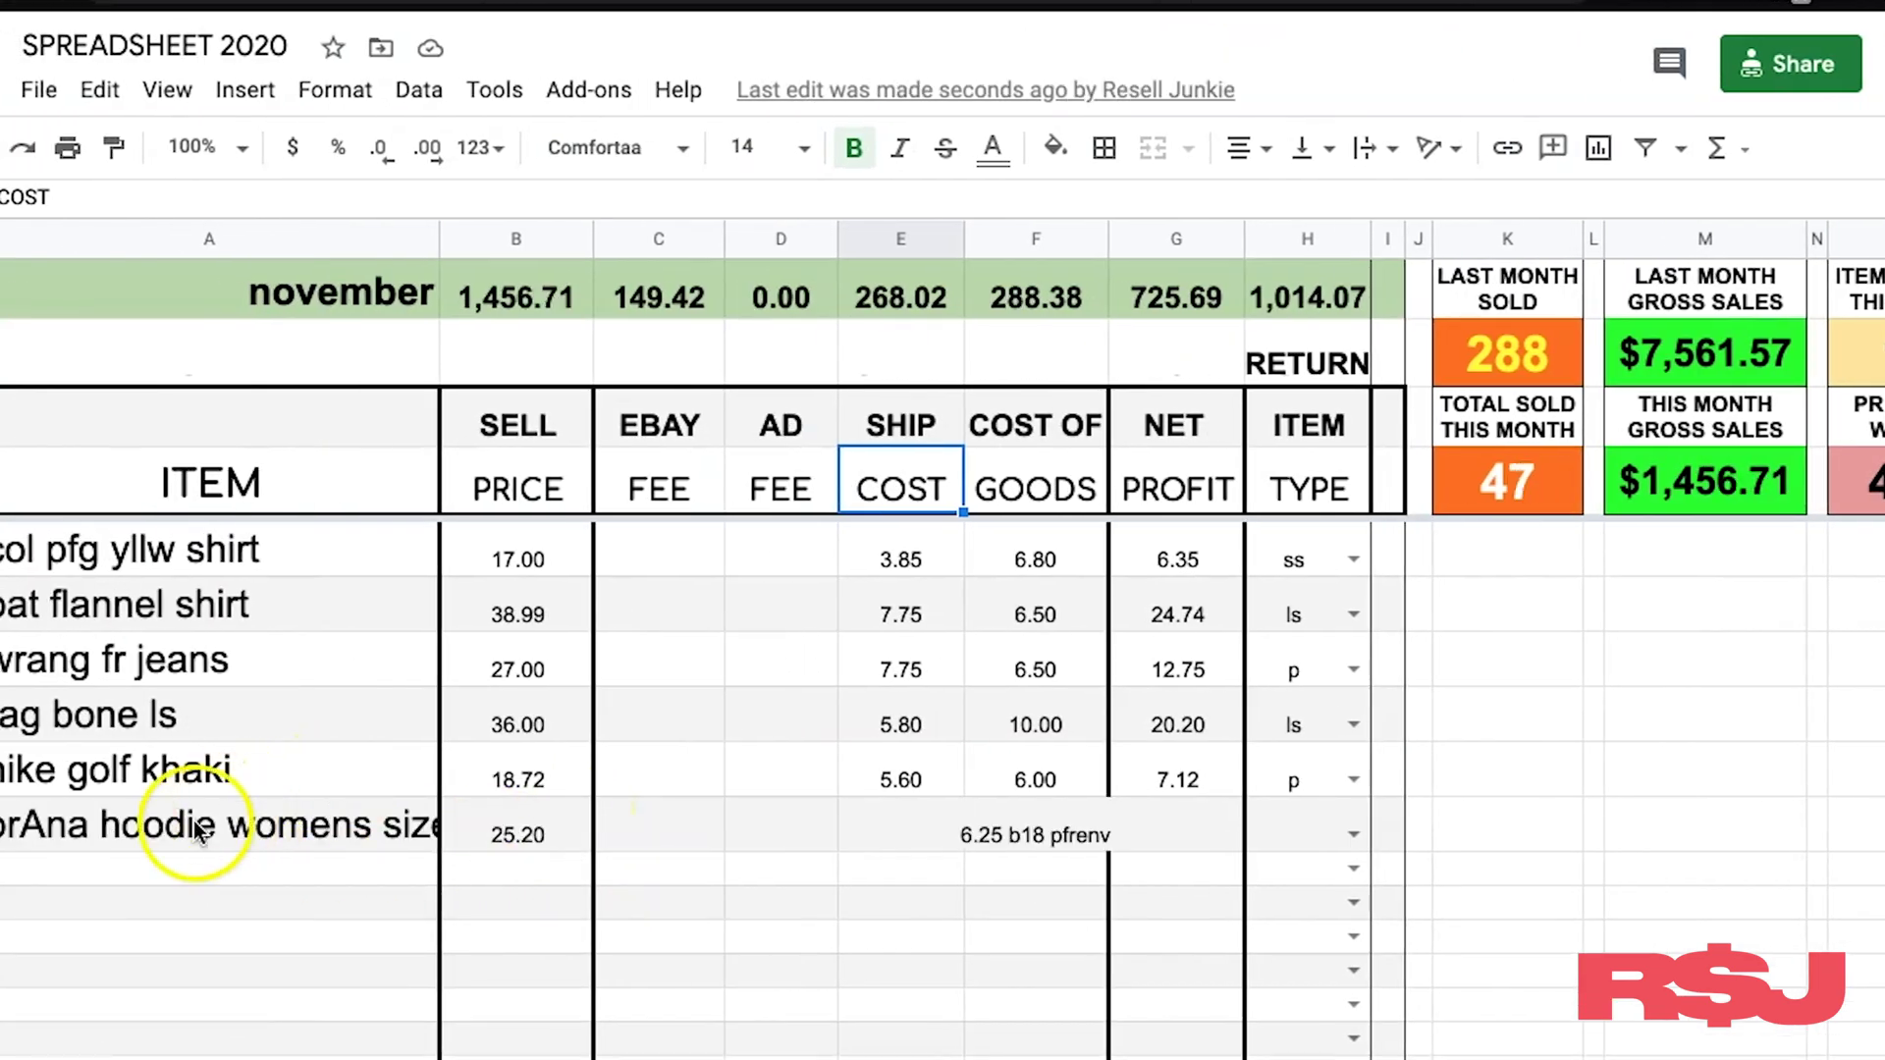
Step: Resend the Zap test to add a second prAna hoodie row, lifting November sales to 1,481.91
left_click(196, 830)
left_click(3, 825)
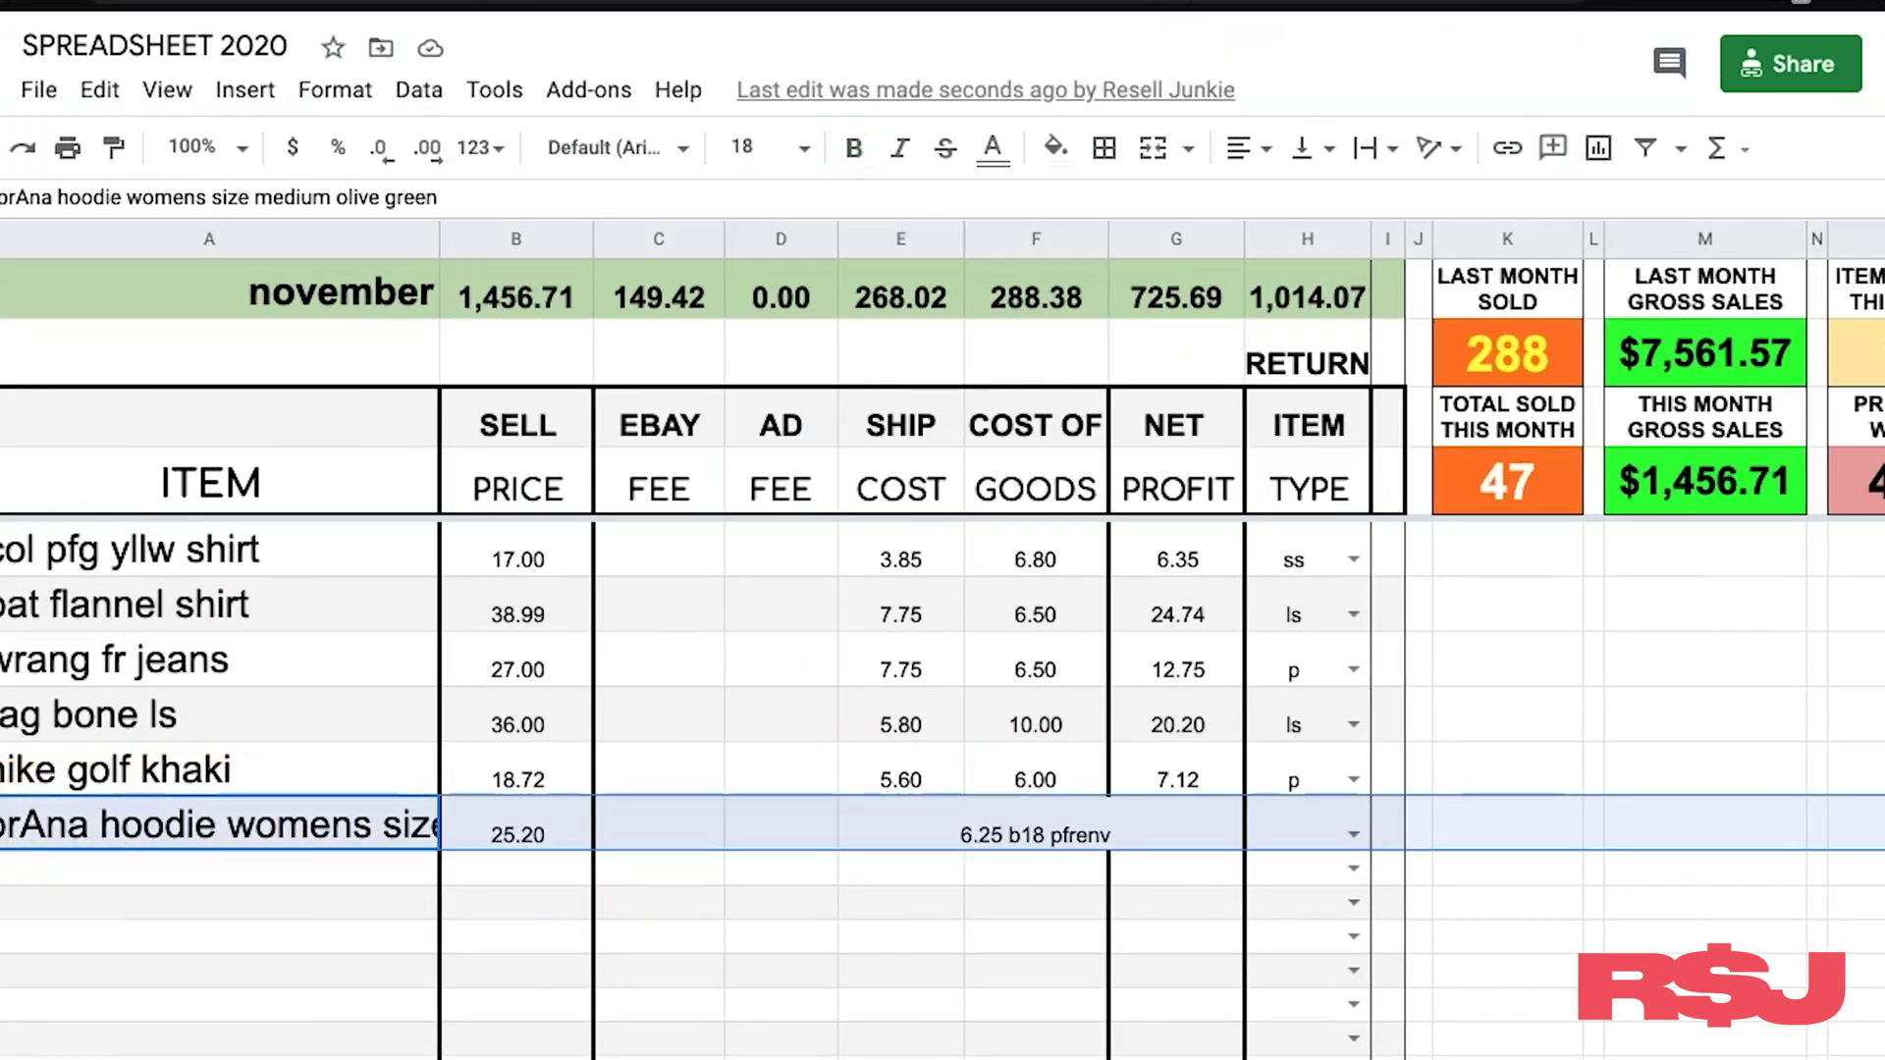
key("ctrl+Right")
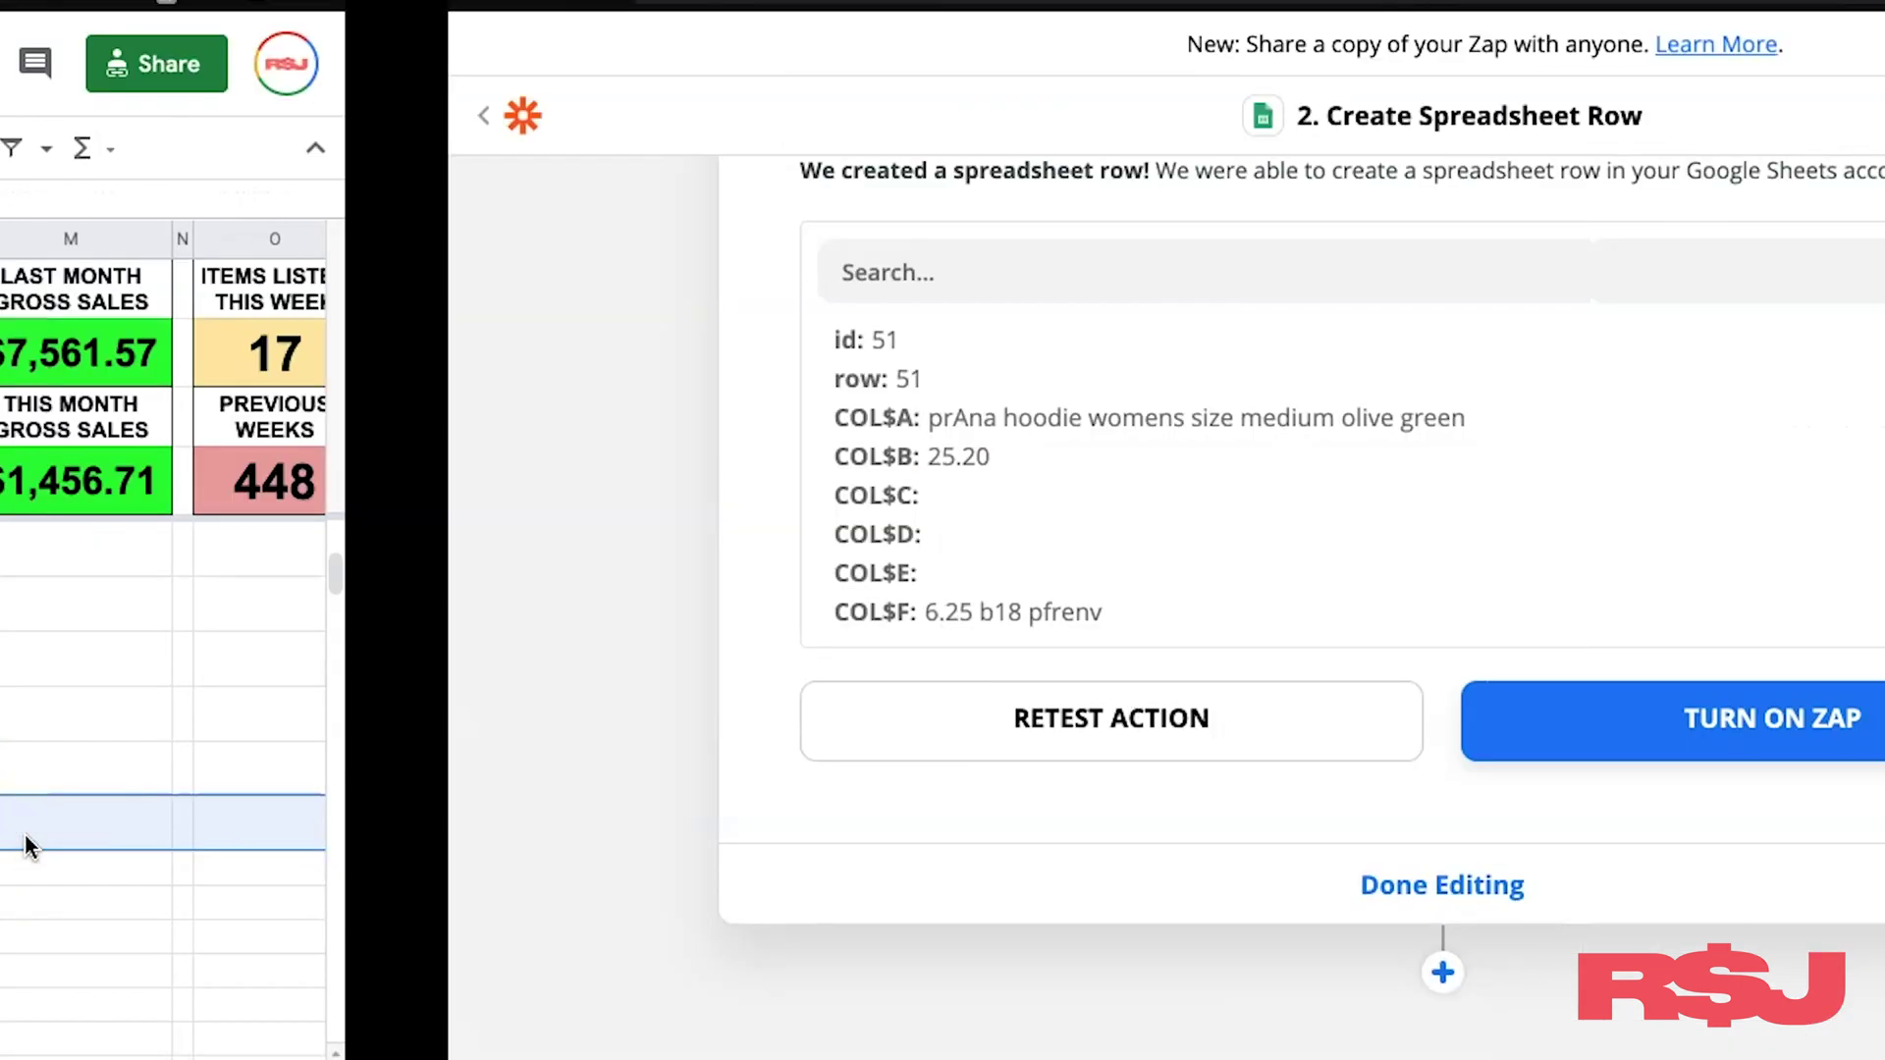
left_click(539, 724)
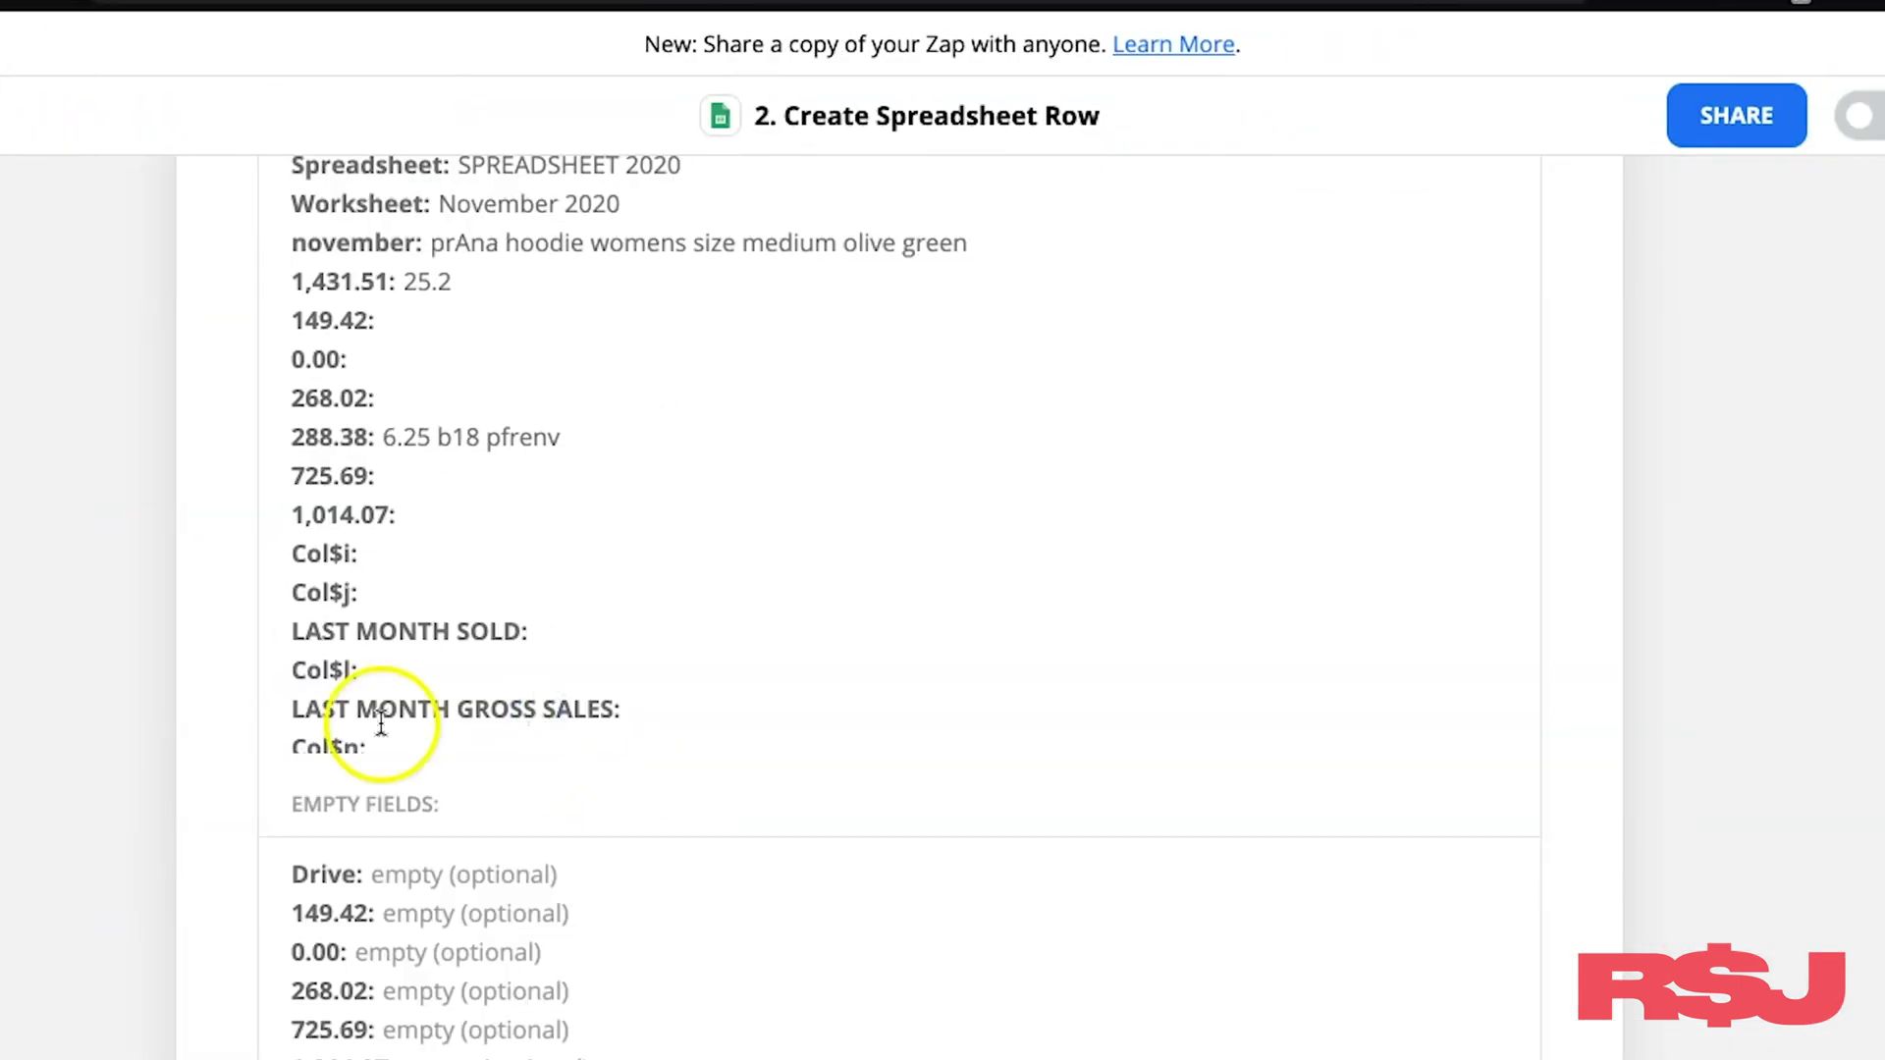
key("ctrl+Left")
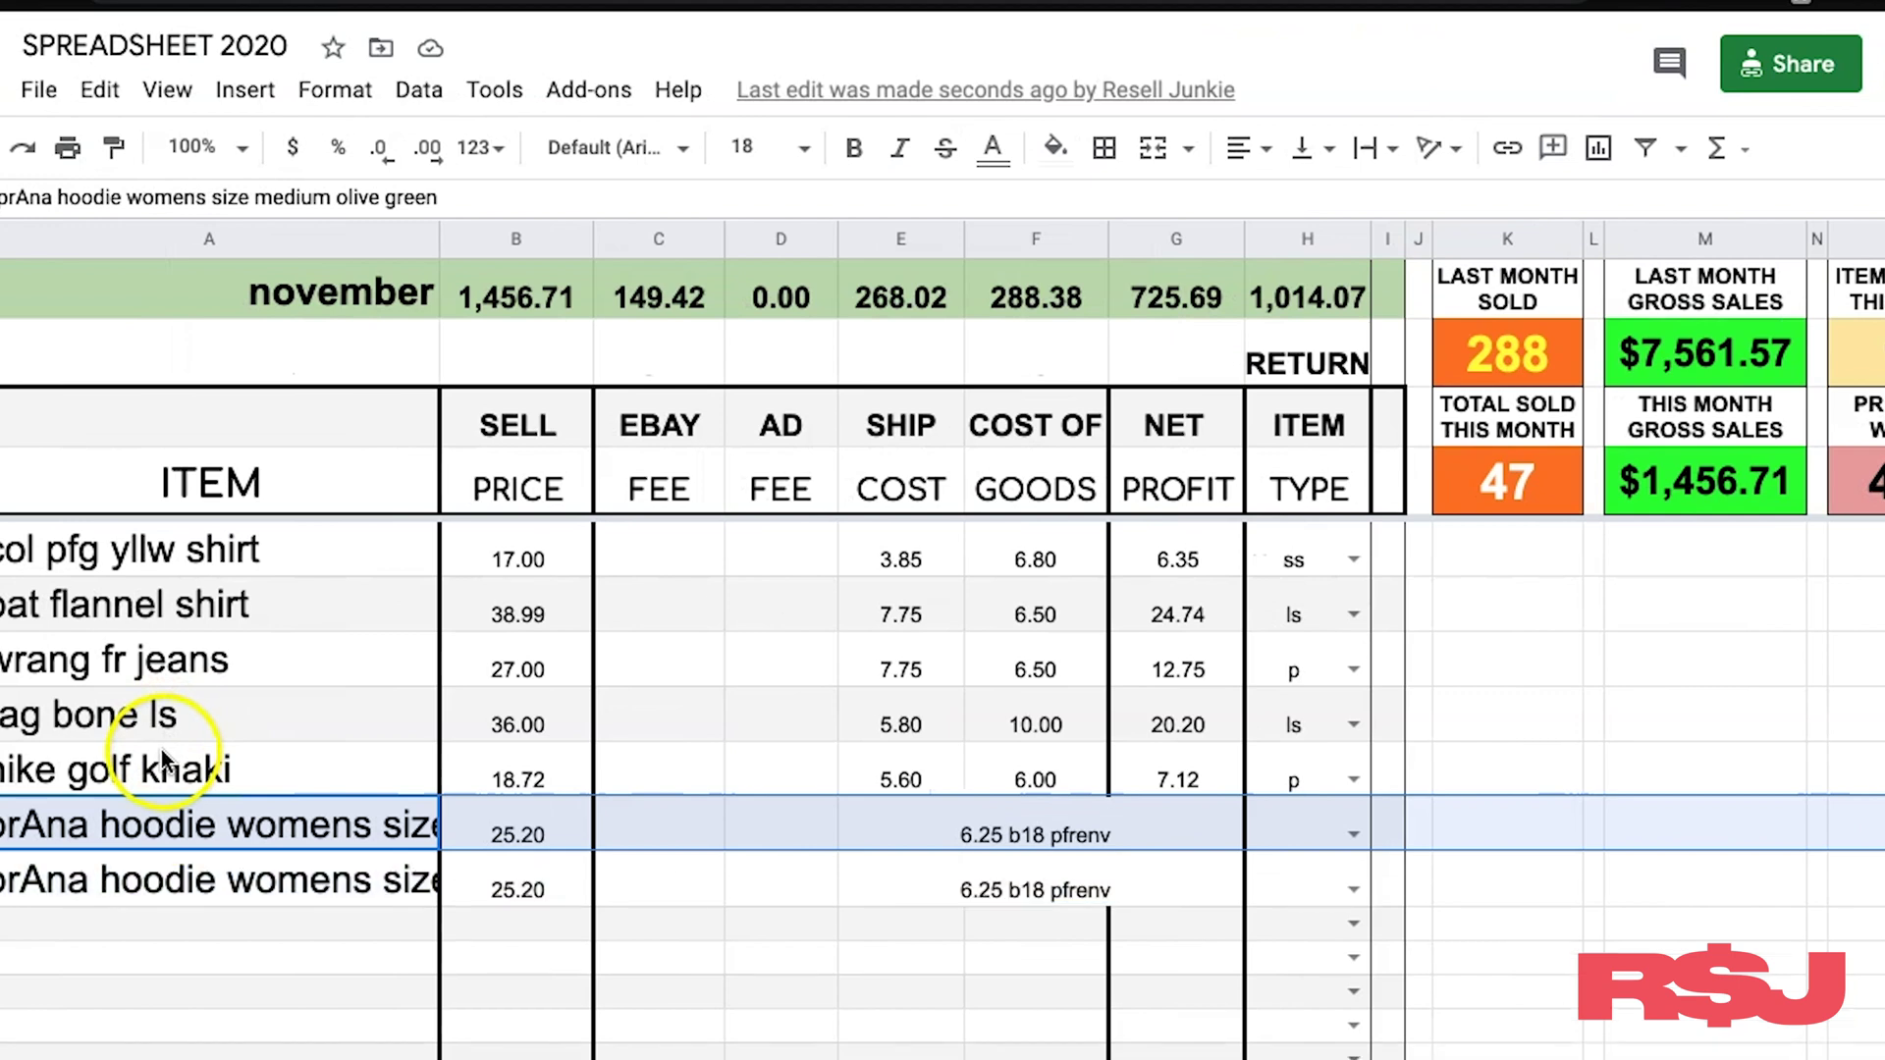
left_click(120, 866)
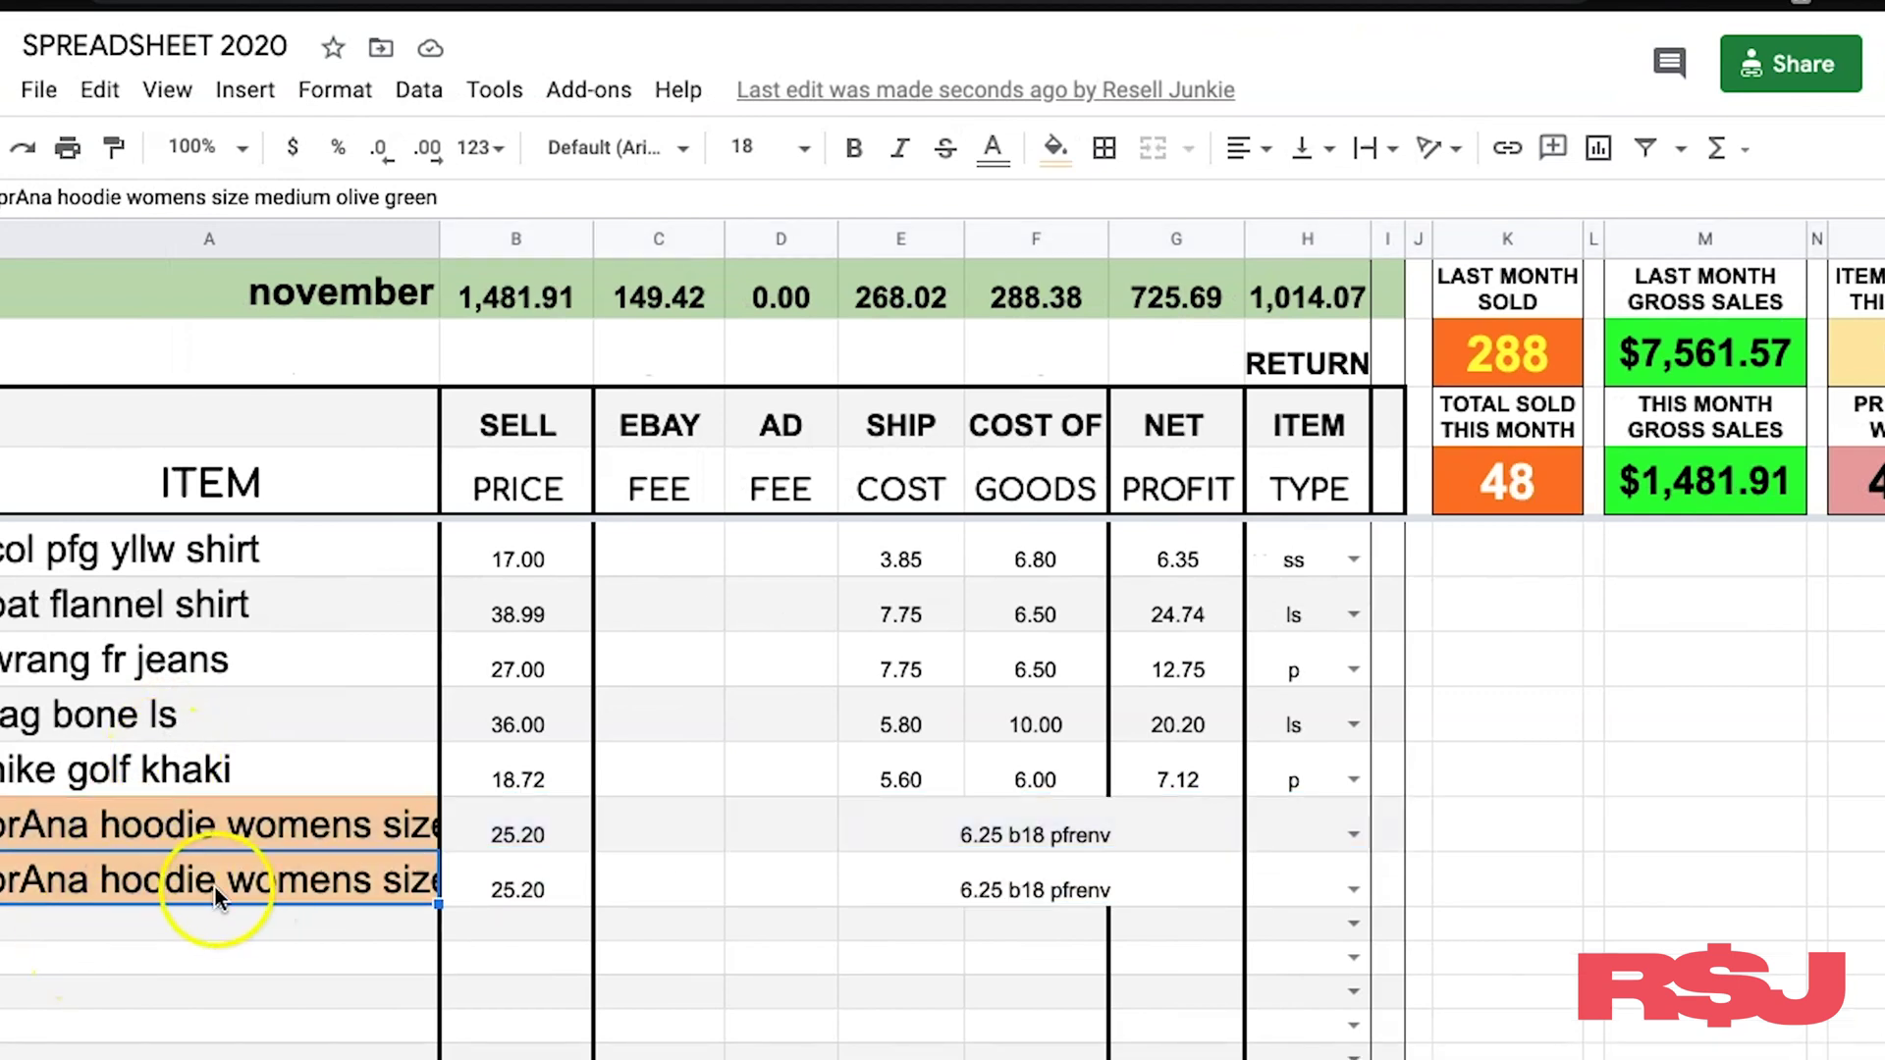
Step: Inspect the first hoodie row's full item name and its 25.20 sell price
left_click(196, 820)
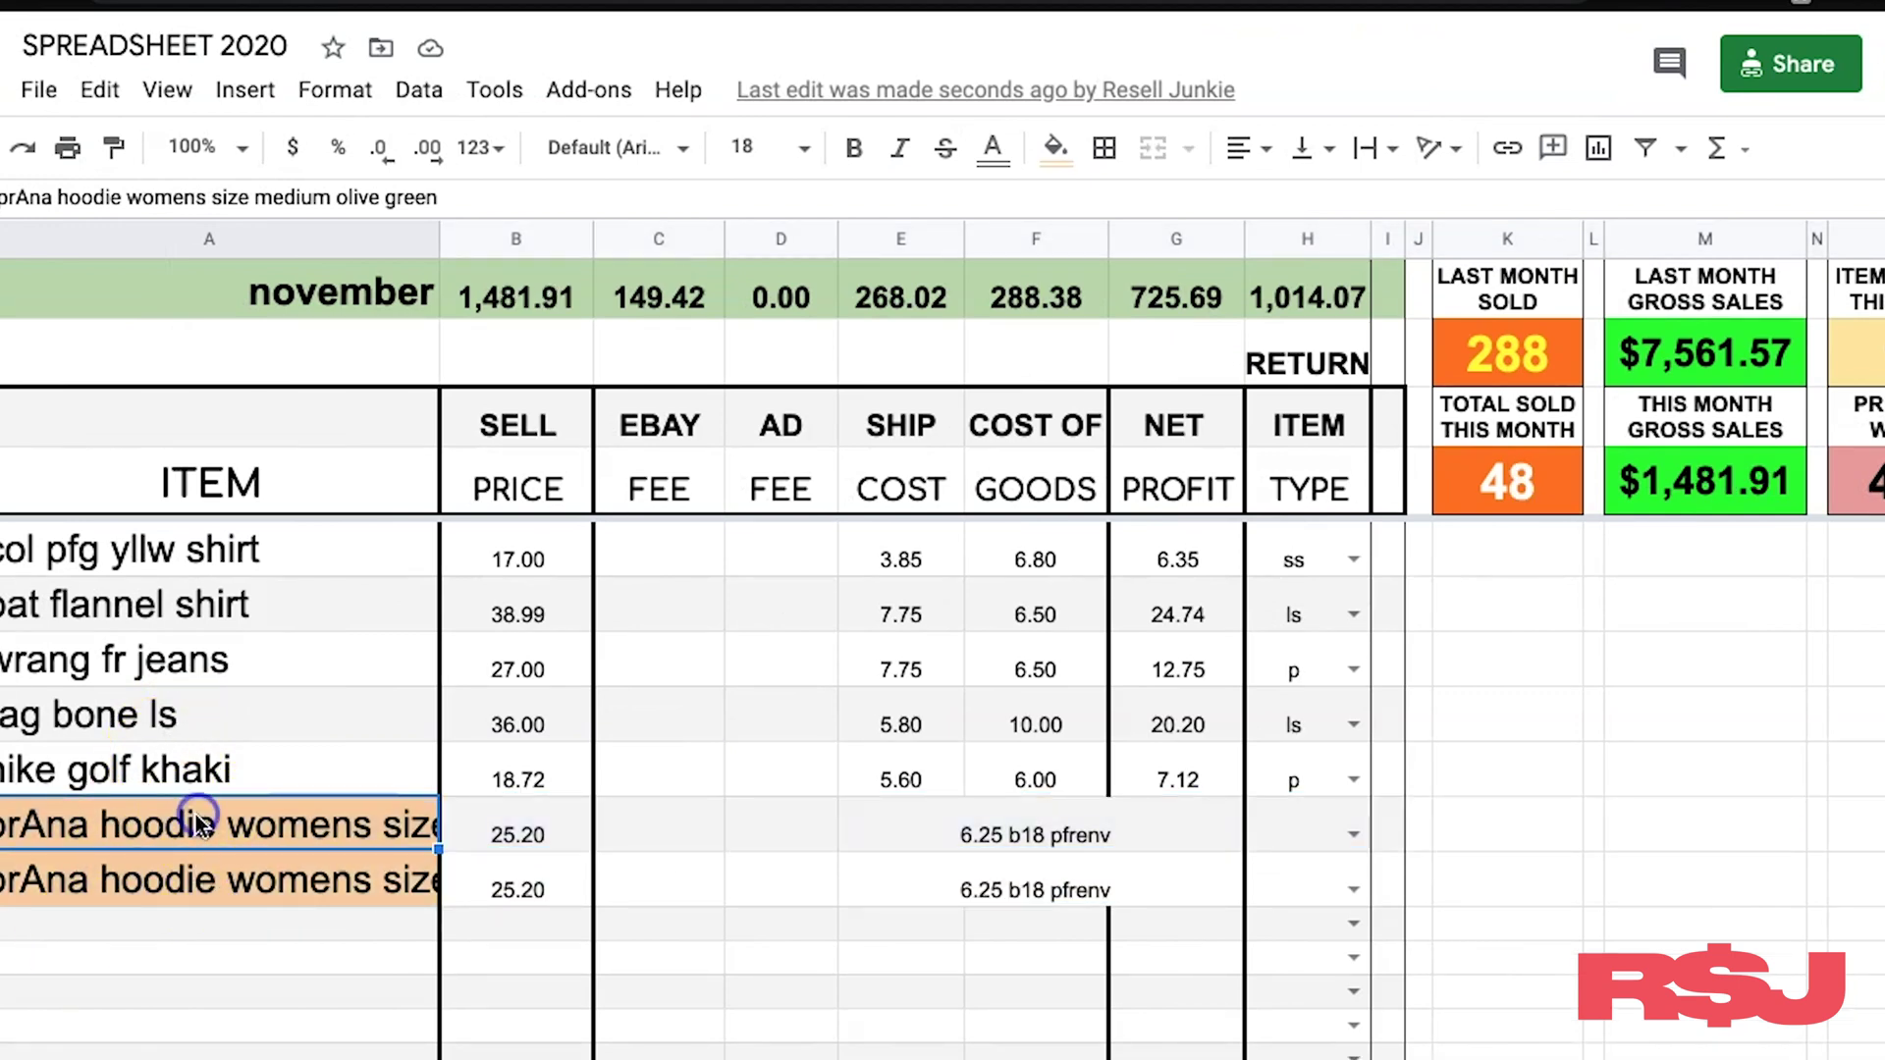
double_click(127, 833)
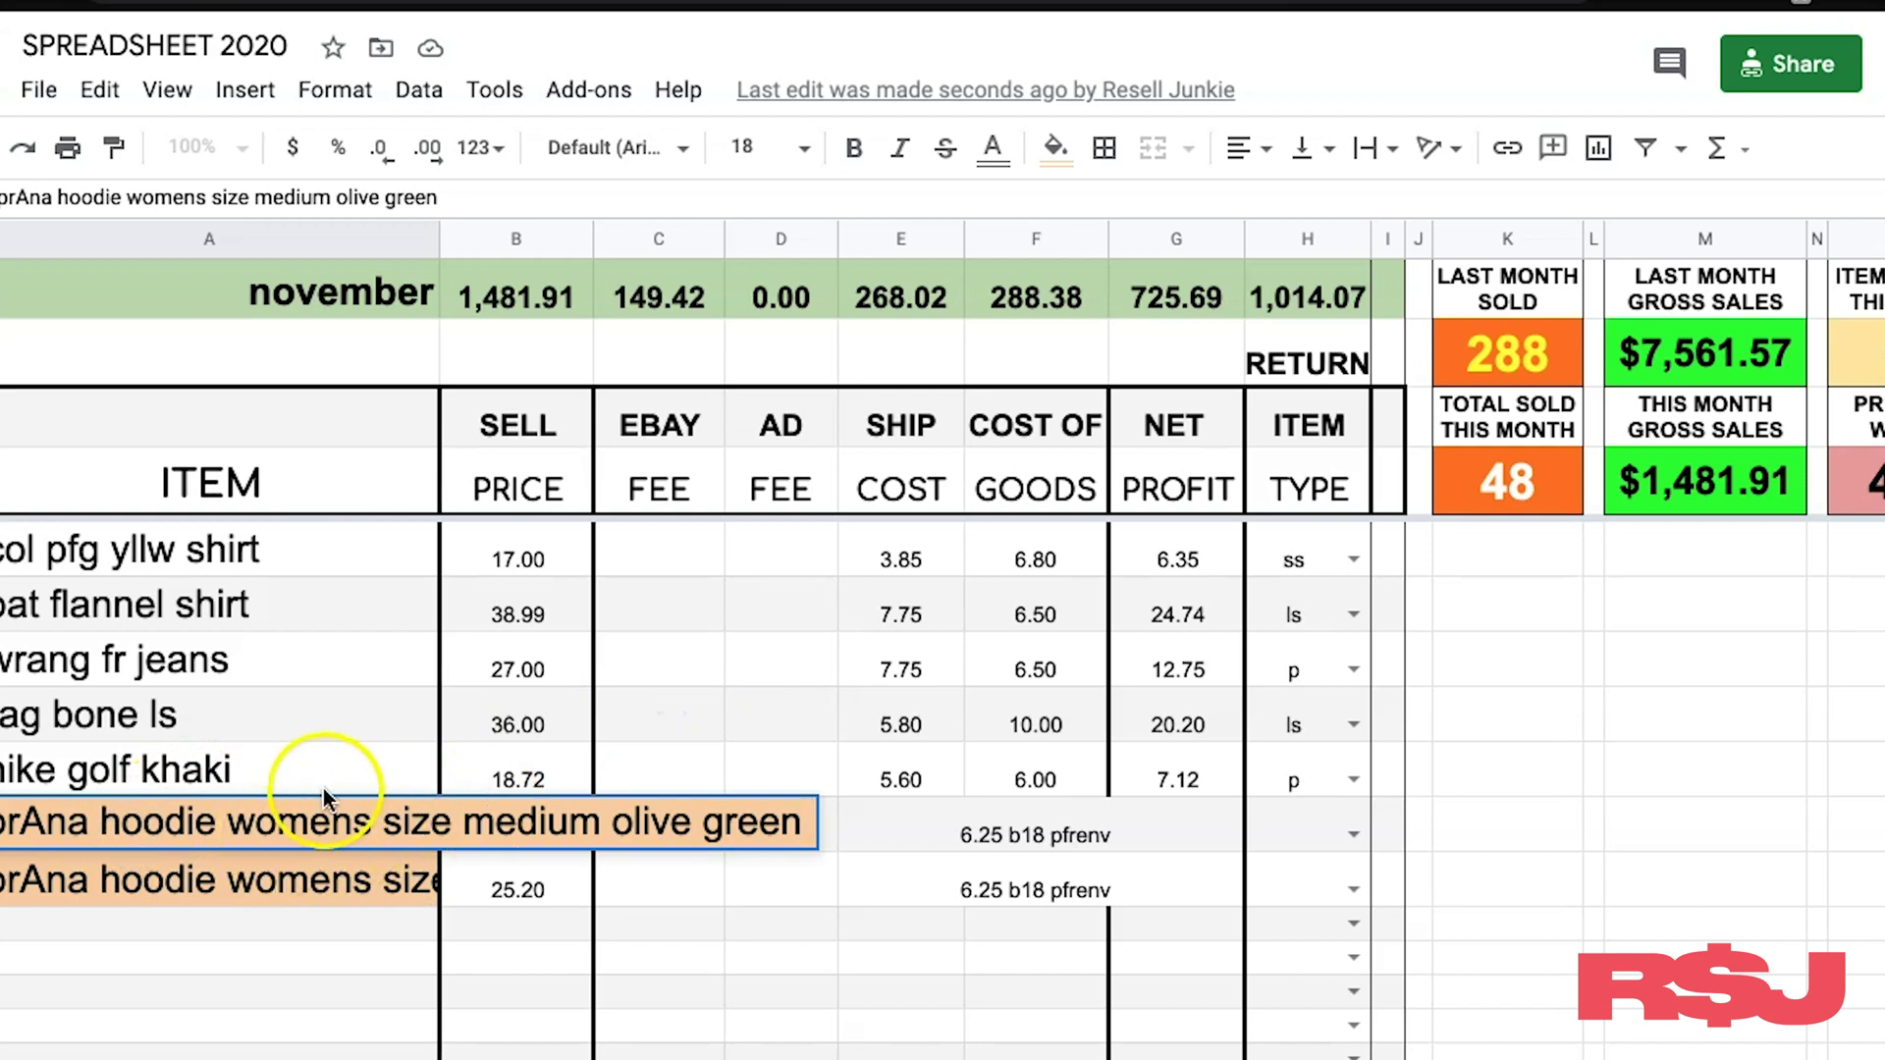
left_click(238, 767)
left_click(525, 836)
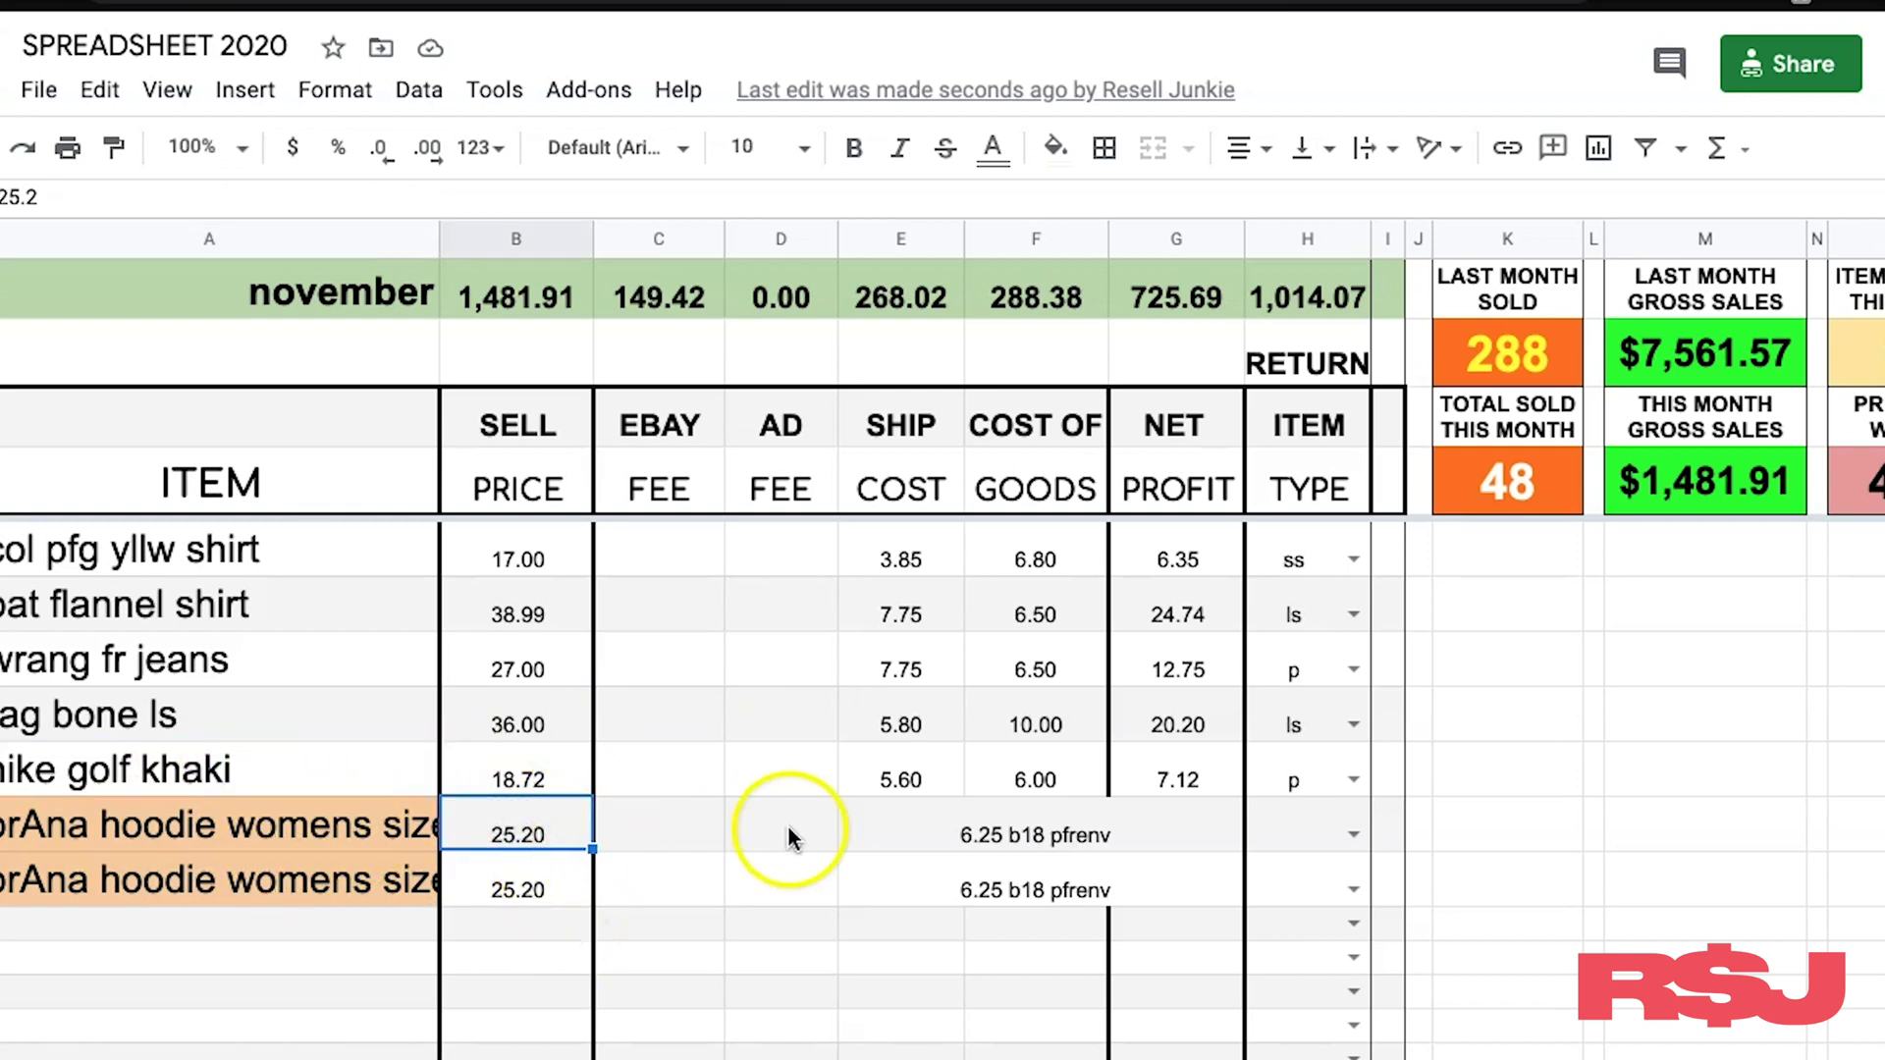
Step: Trim the first hoodie's cost of goods from '6.25 b18 pfrenv' to 6.25
left_click(993, 838)
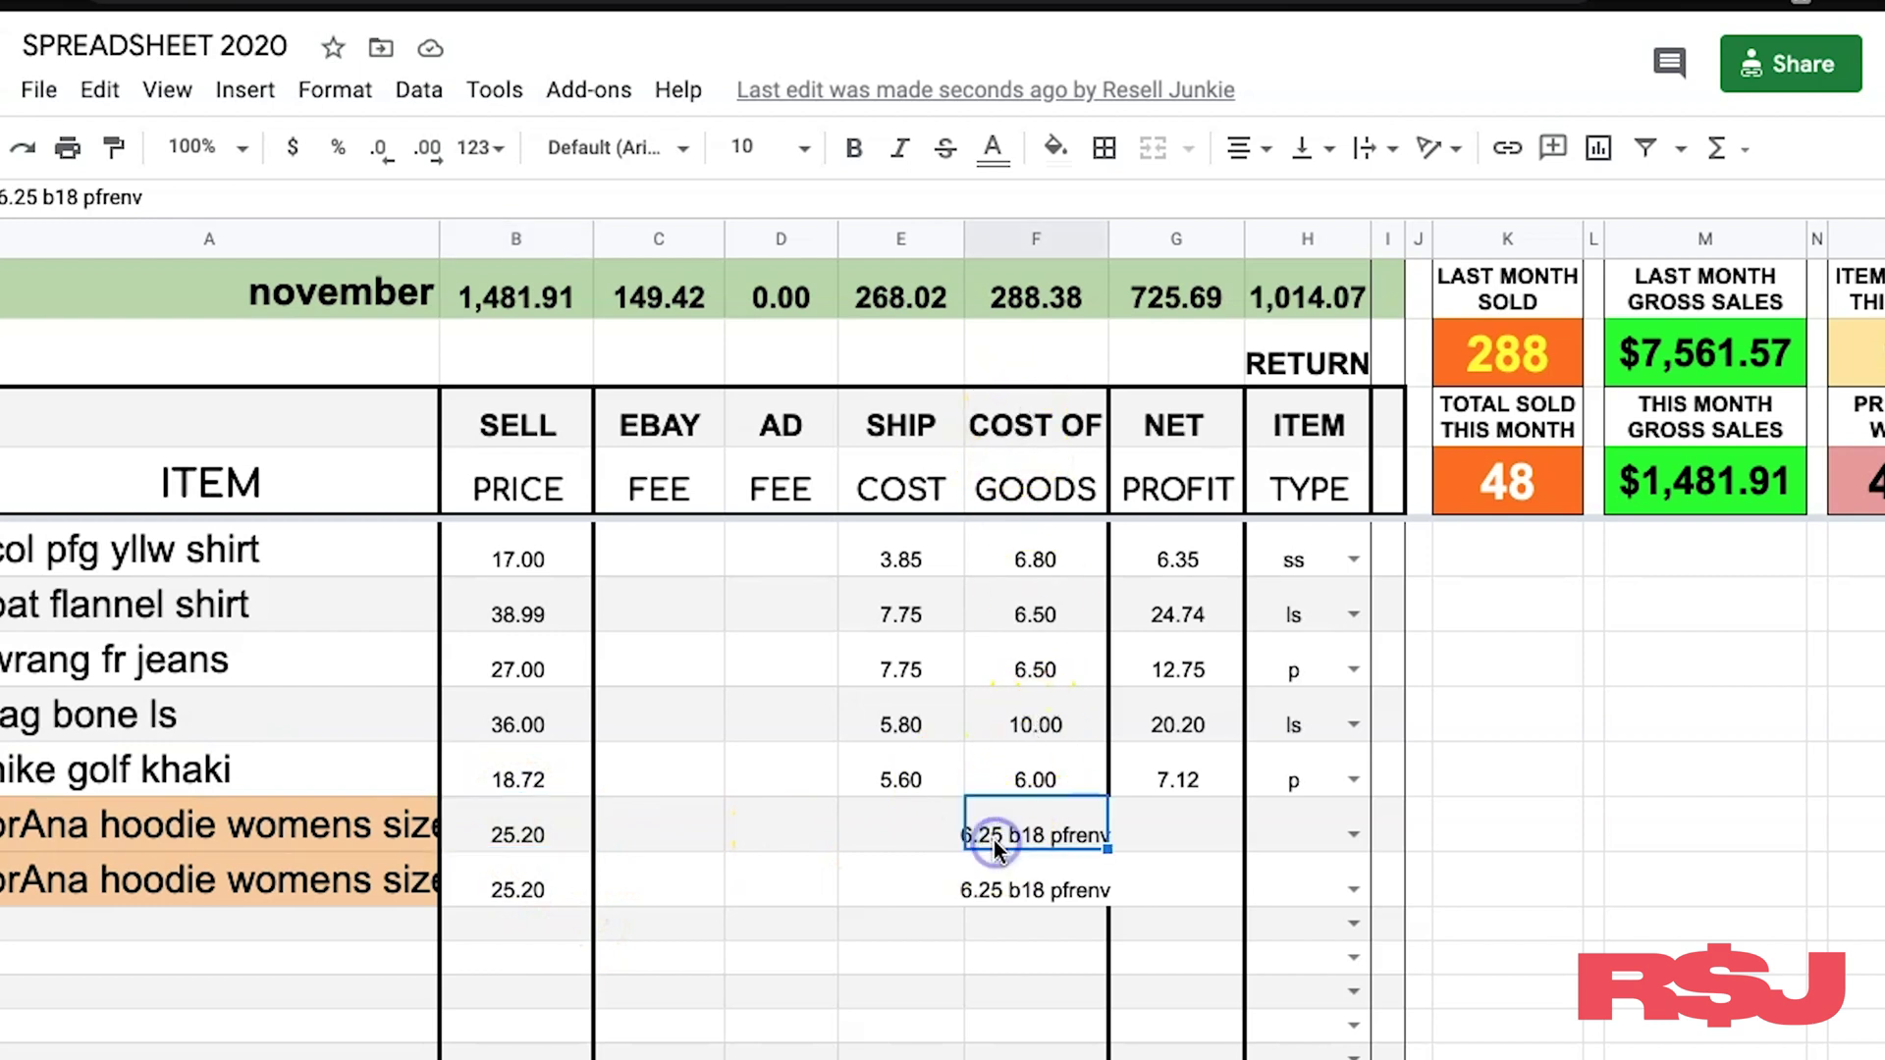
double_click(993, 839)
left_click(1021, 810)
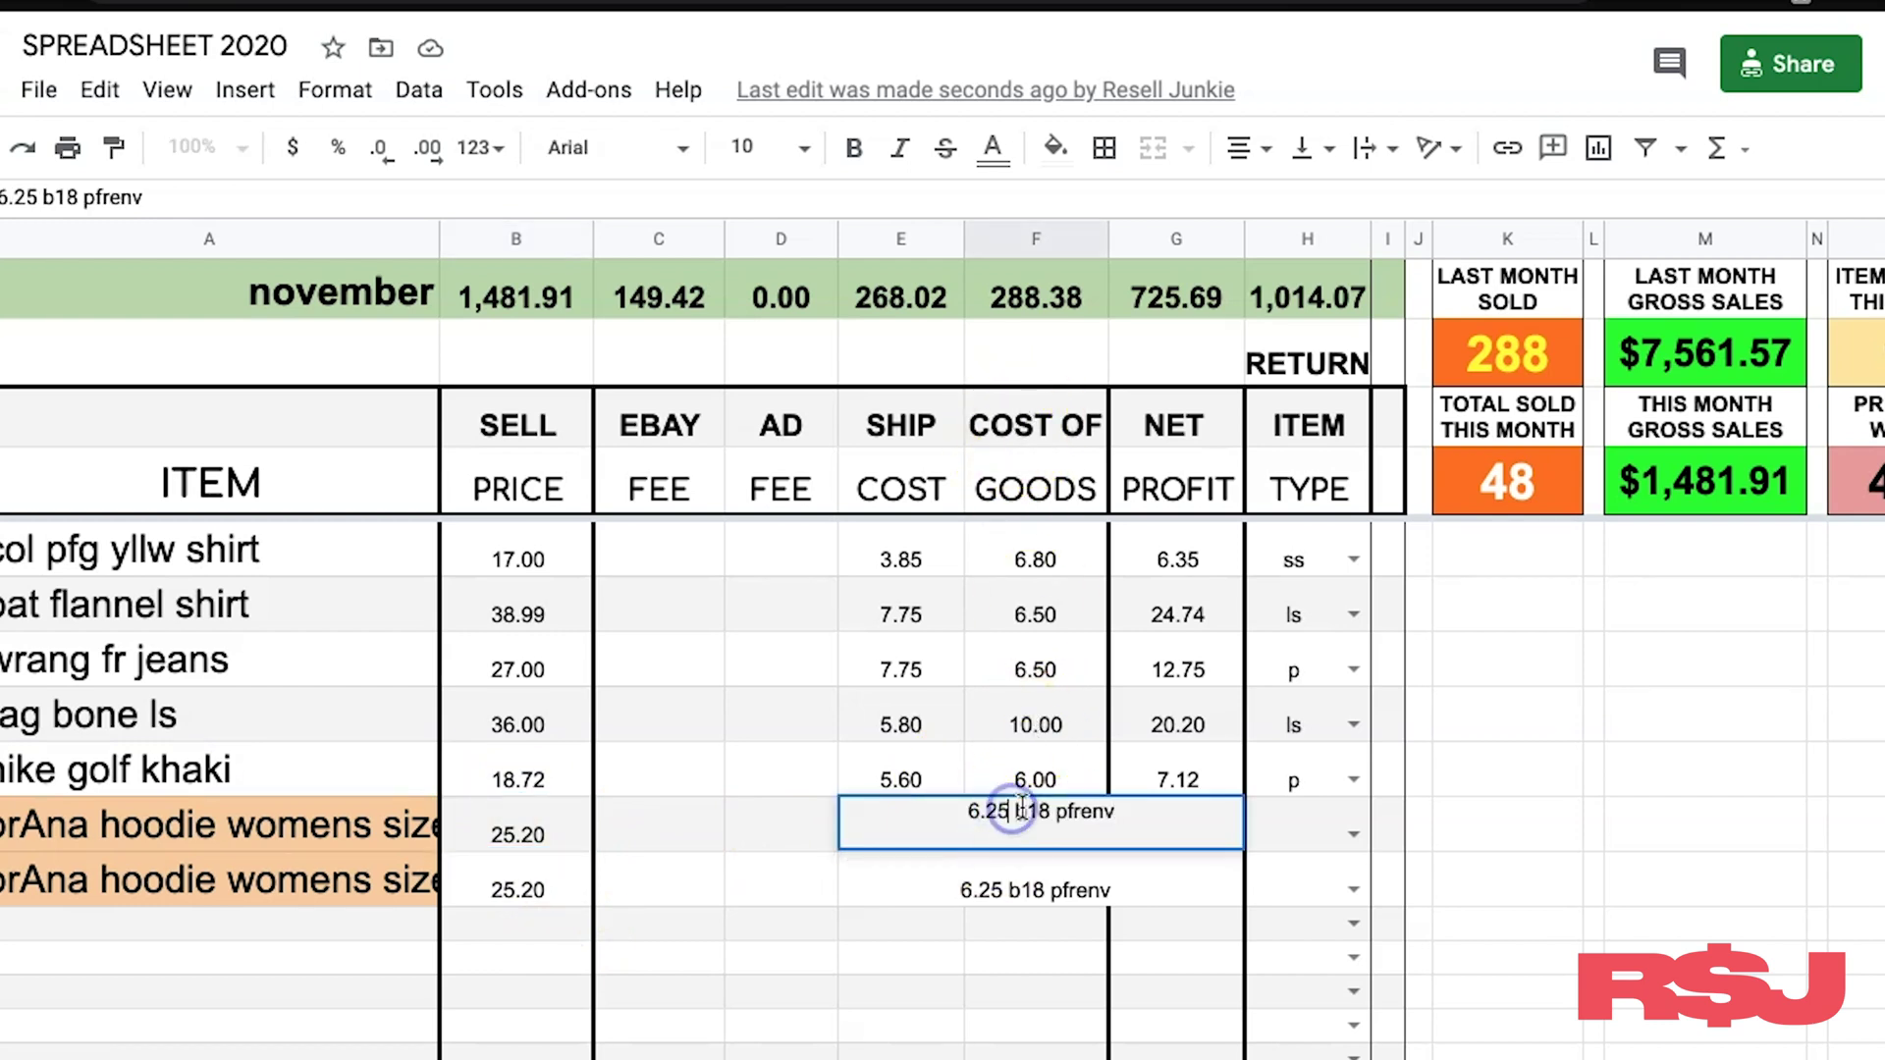
left_click_drag(1097, 797, 1126, 800)
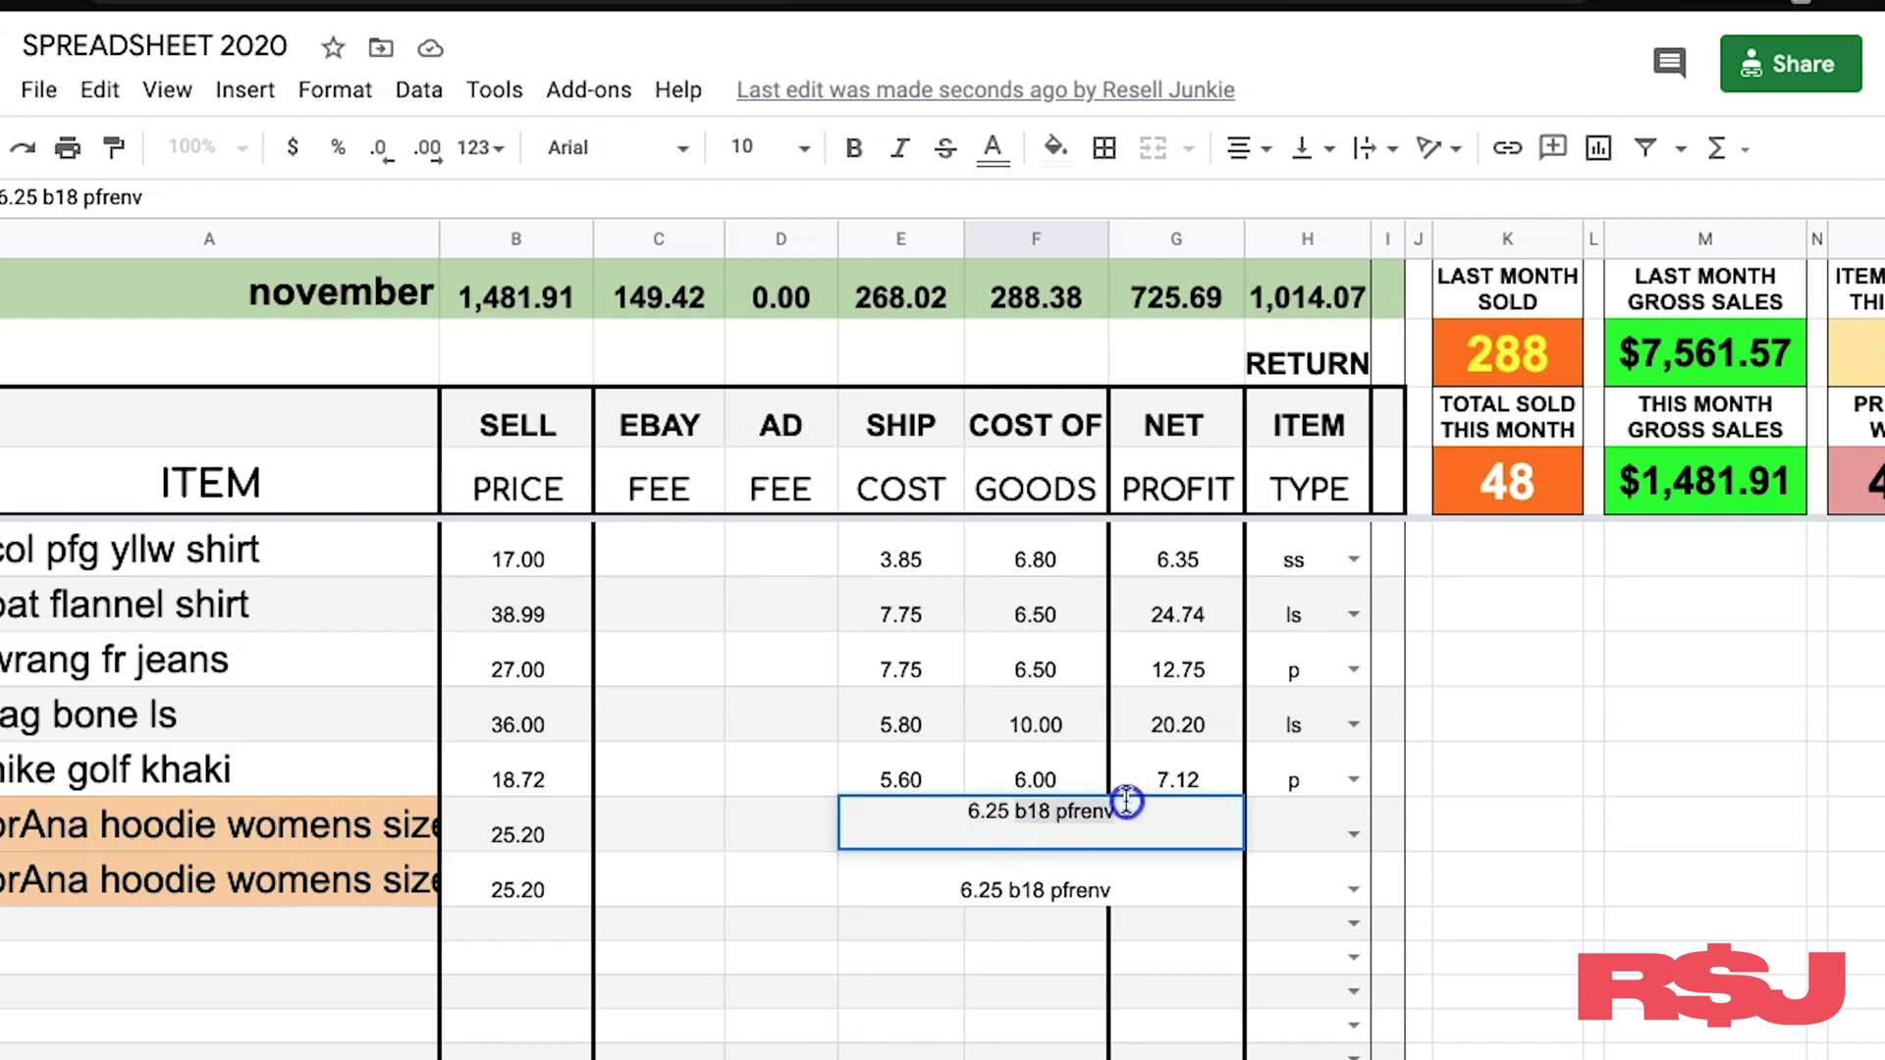
key("BackSpace")
key("Return")
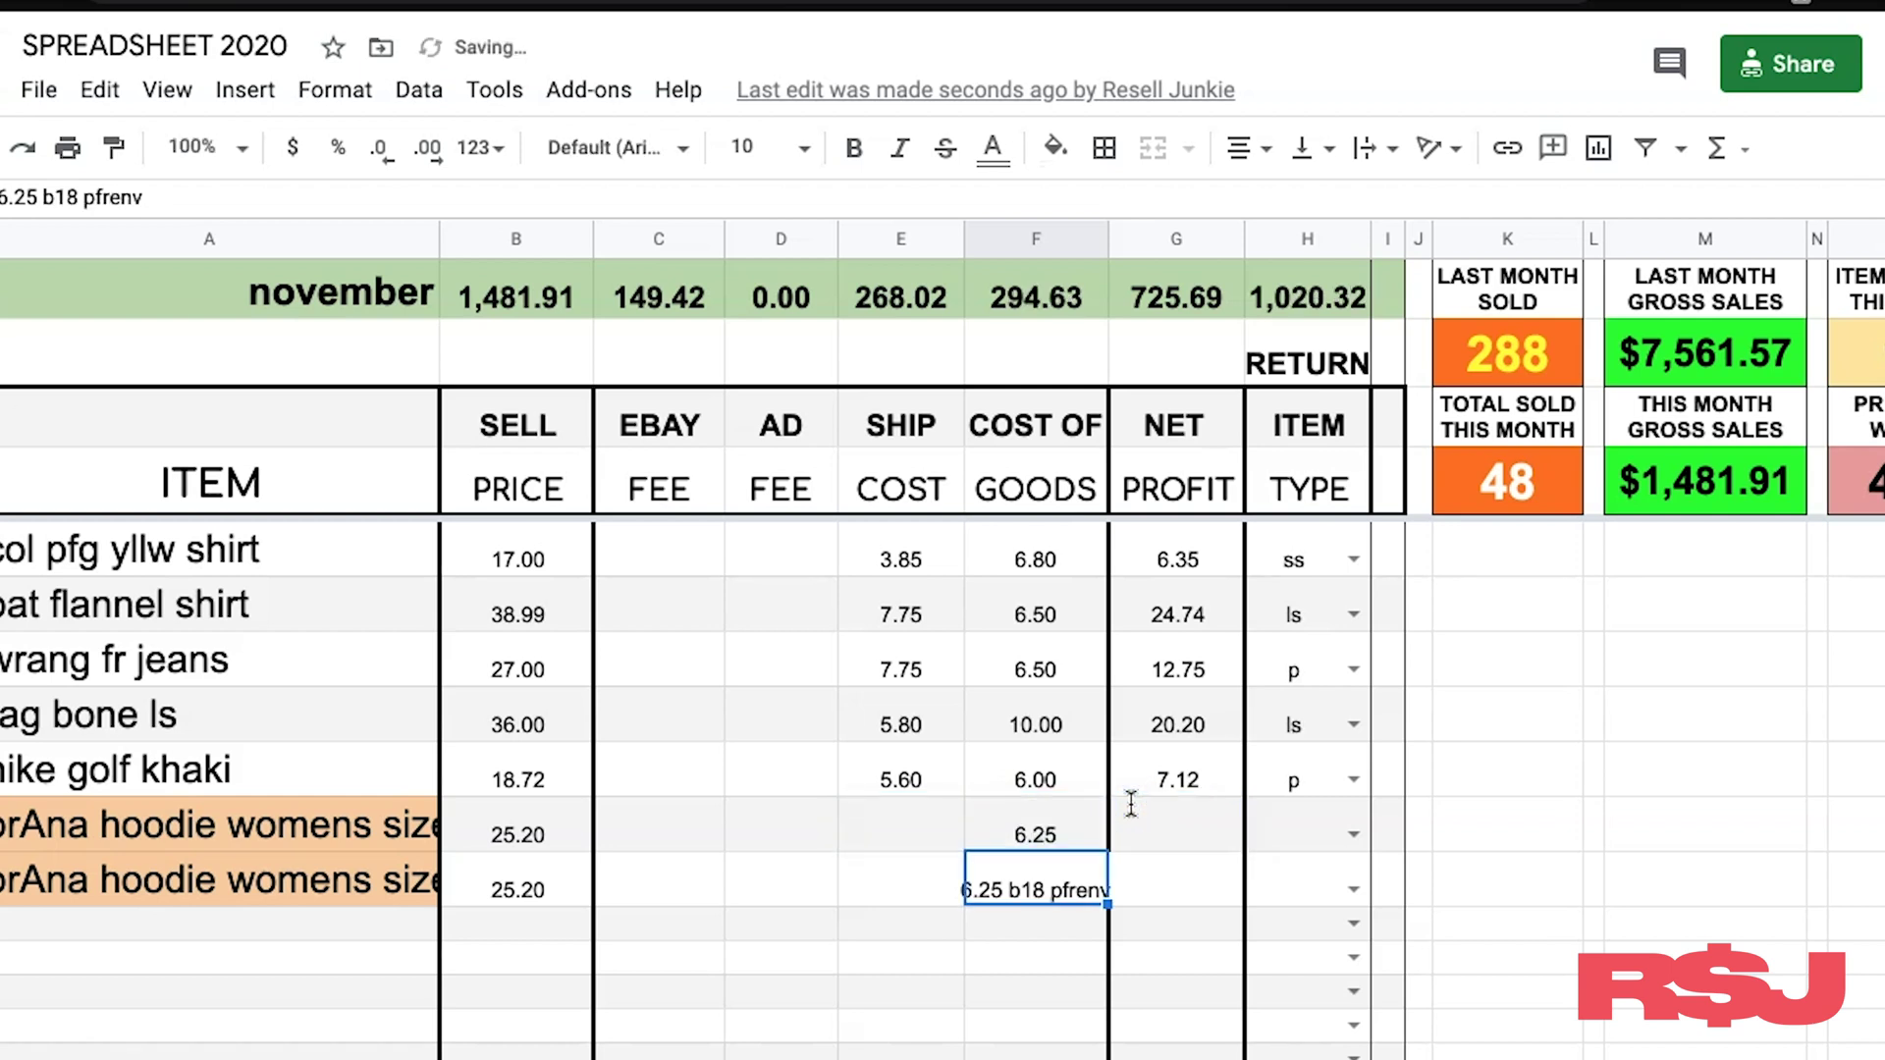
Step: Fill the 7.12 net profit formula down into the hoodie rows
left_click_drag(1220, 755, 1217, 967)
left_click(1325, 858)
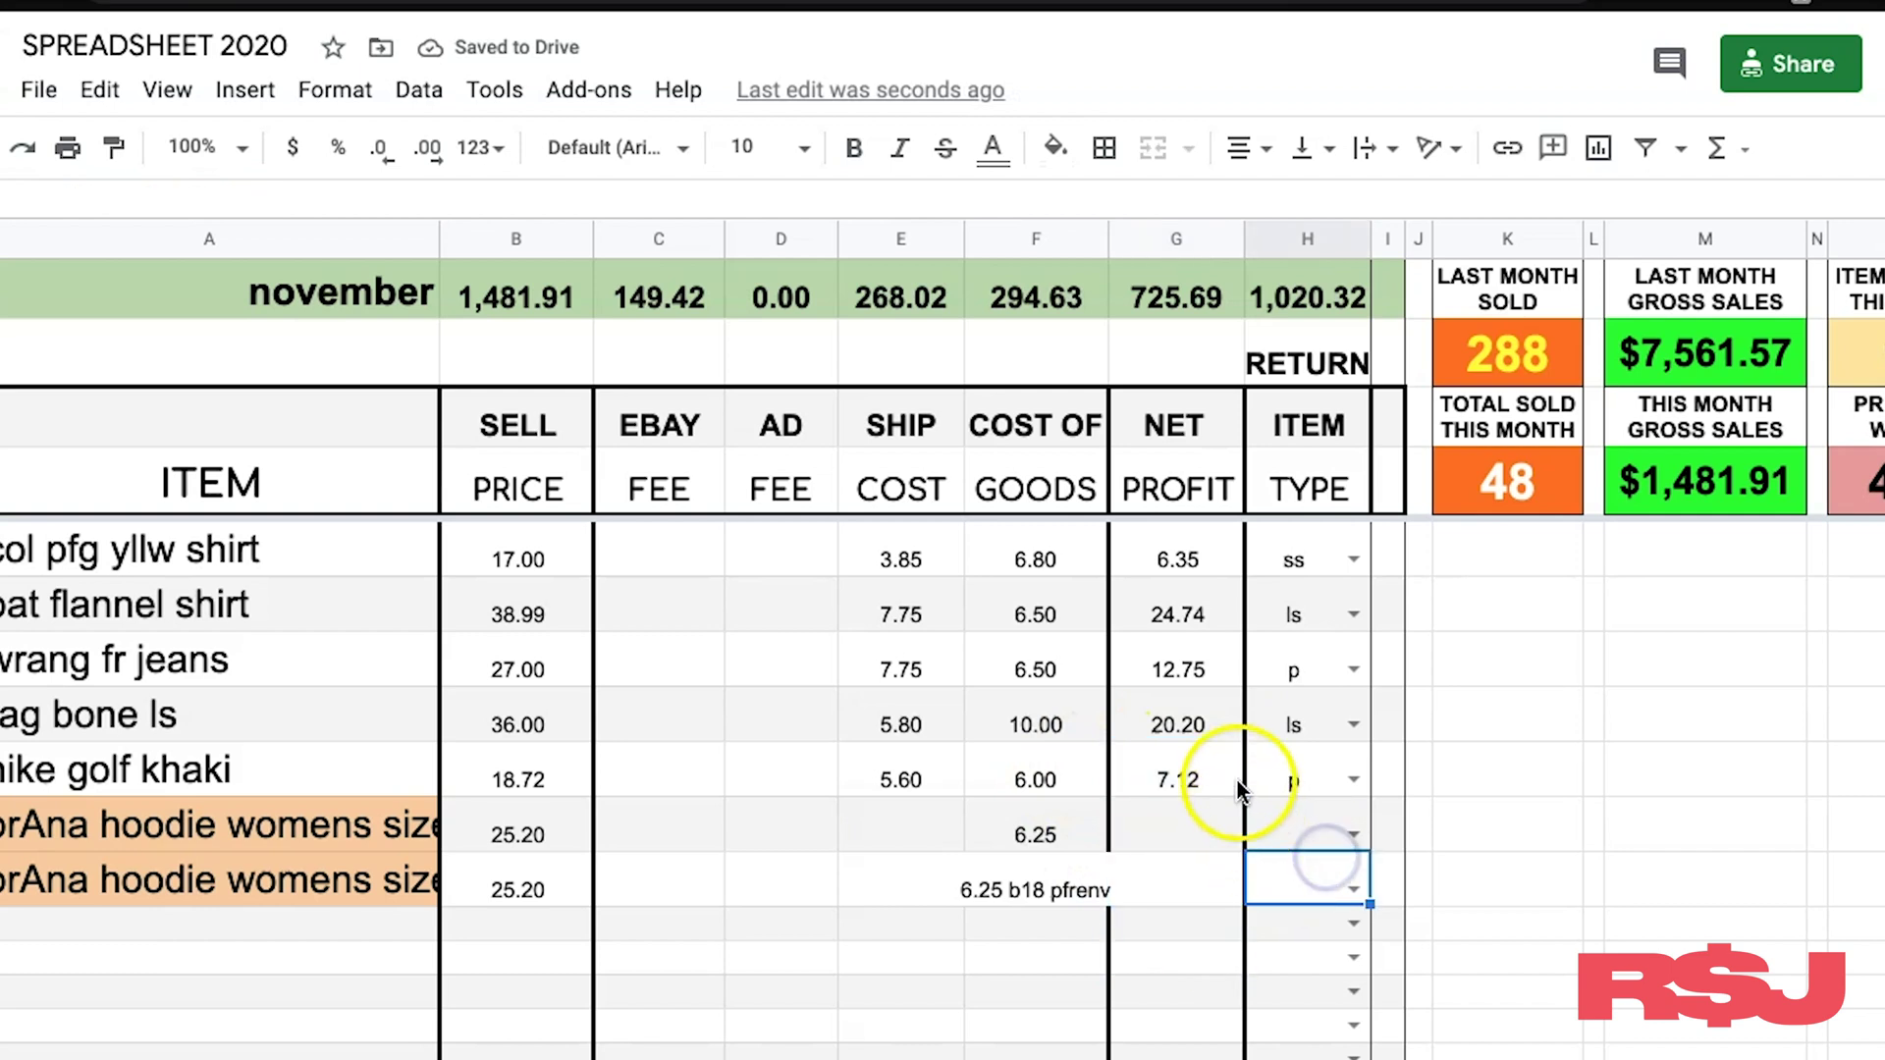
left_click(1235, 777)
left_click_drag(1239, 793, 1236, 888)
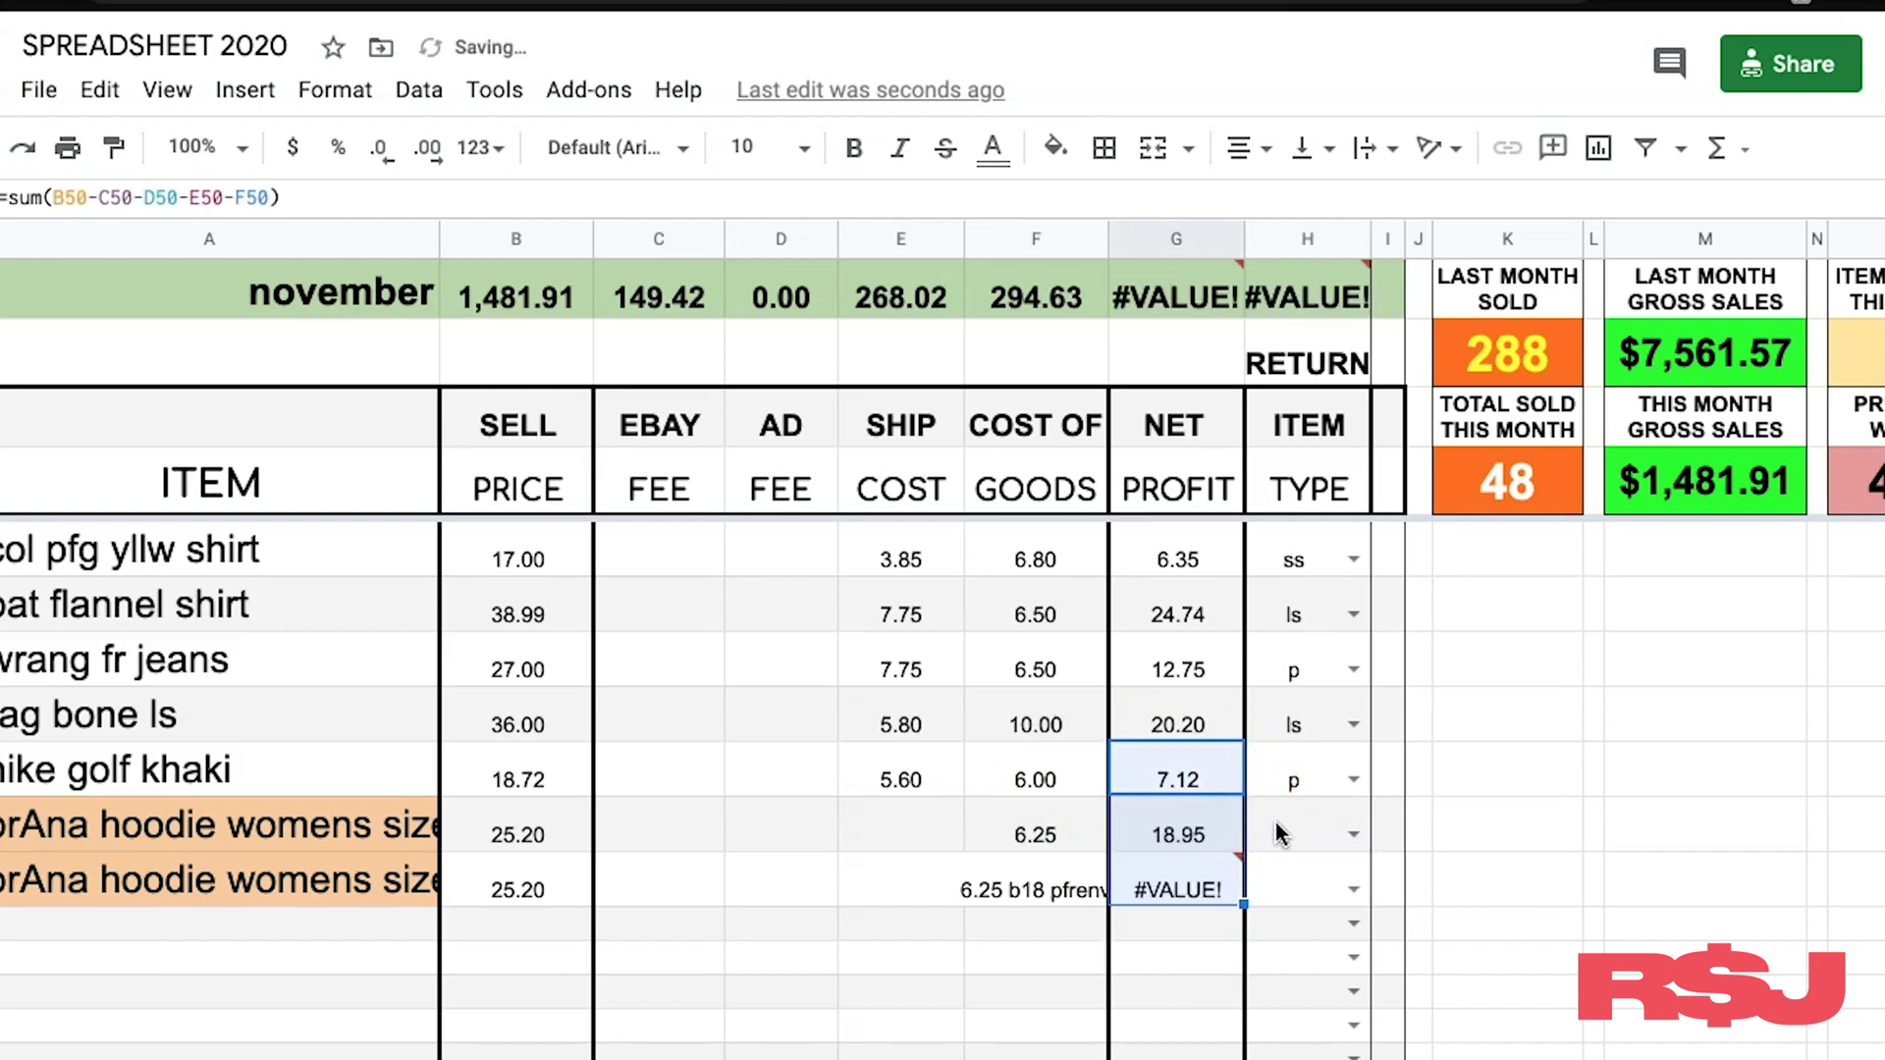
left_click(1266, 834)
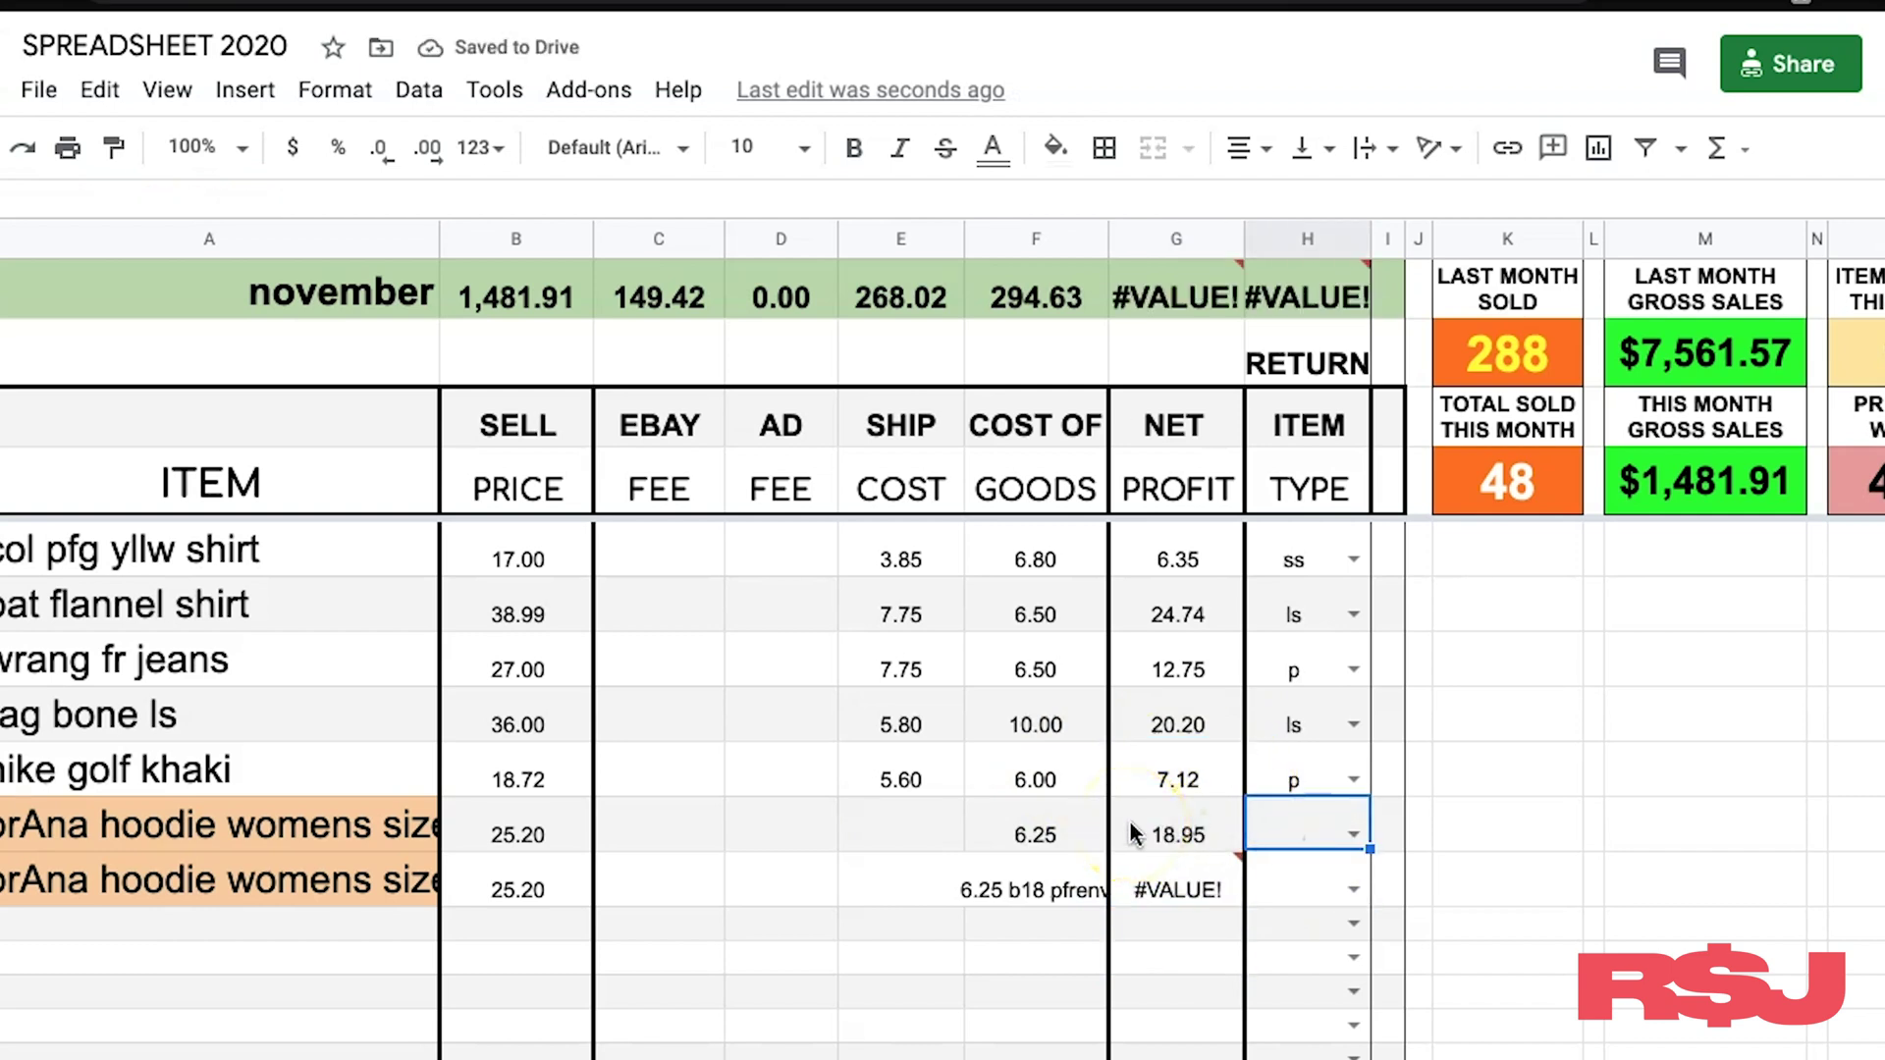
left_click(1053, 832)
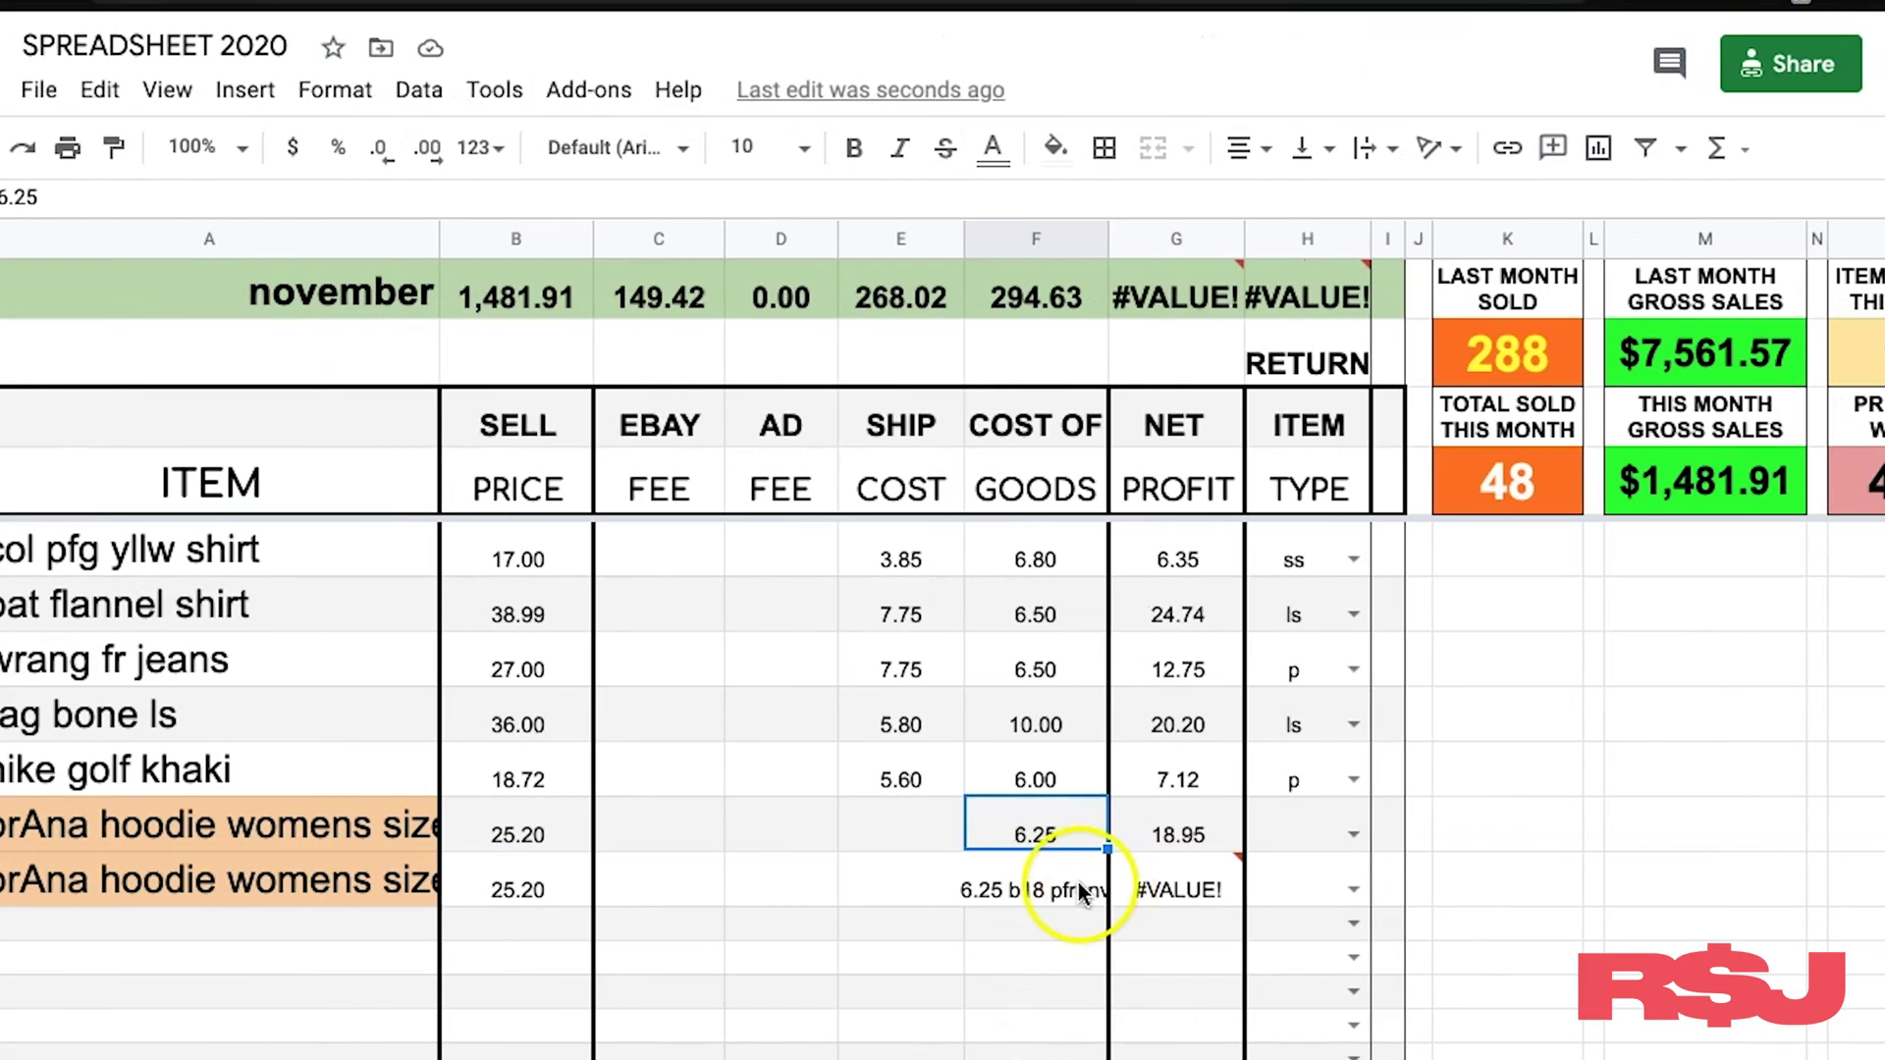
scroll(968, 842, "up", 1)
scroll(993, 883, "down", 1)
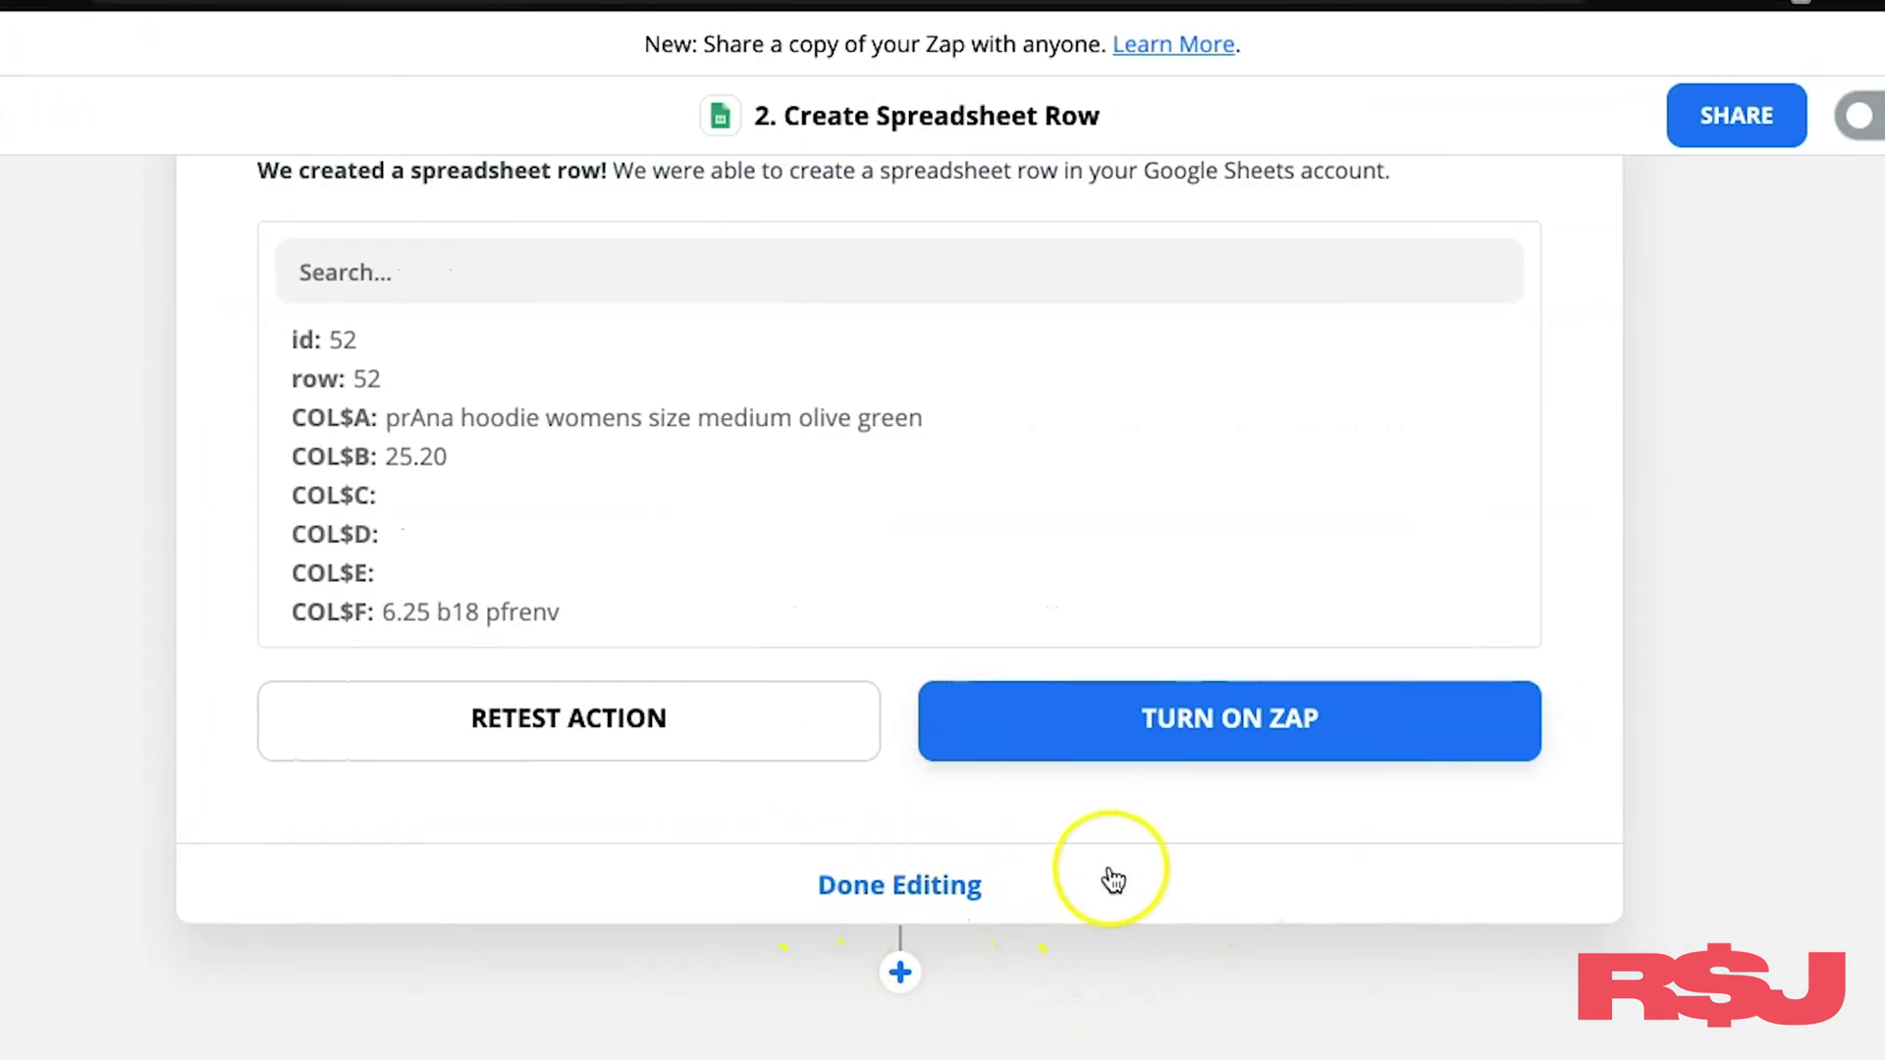
scroll(1107, 876, "up", 1)
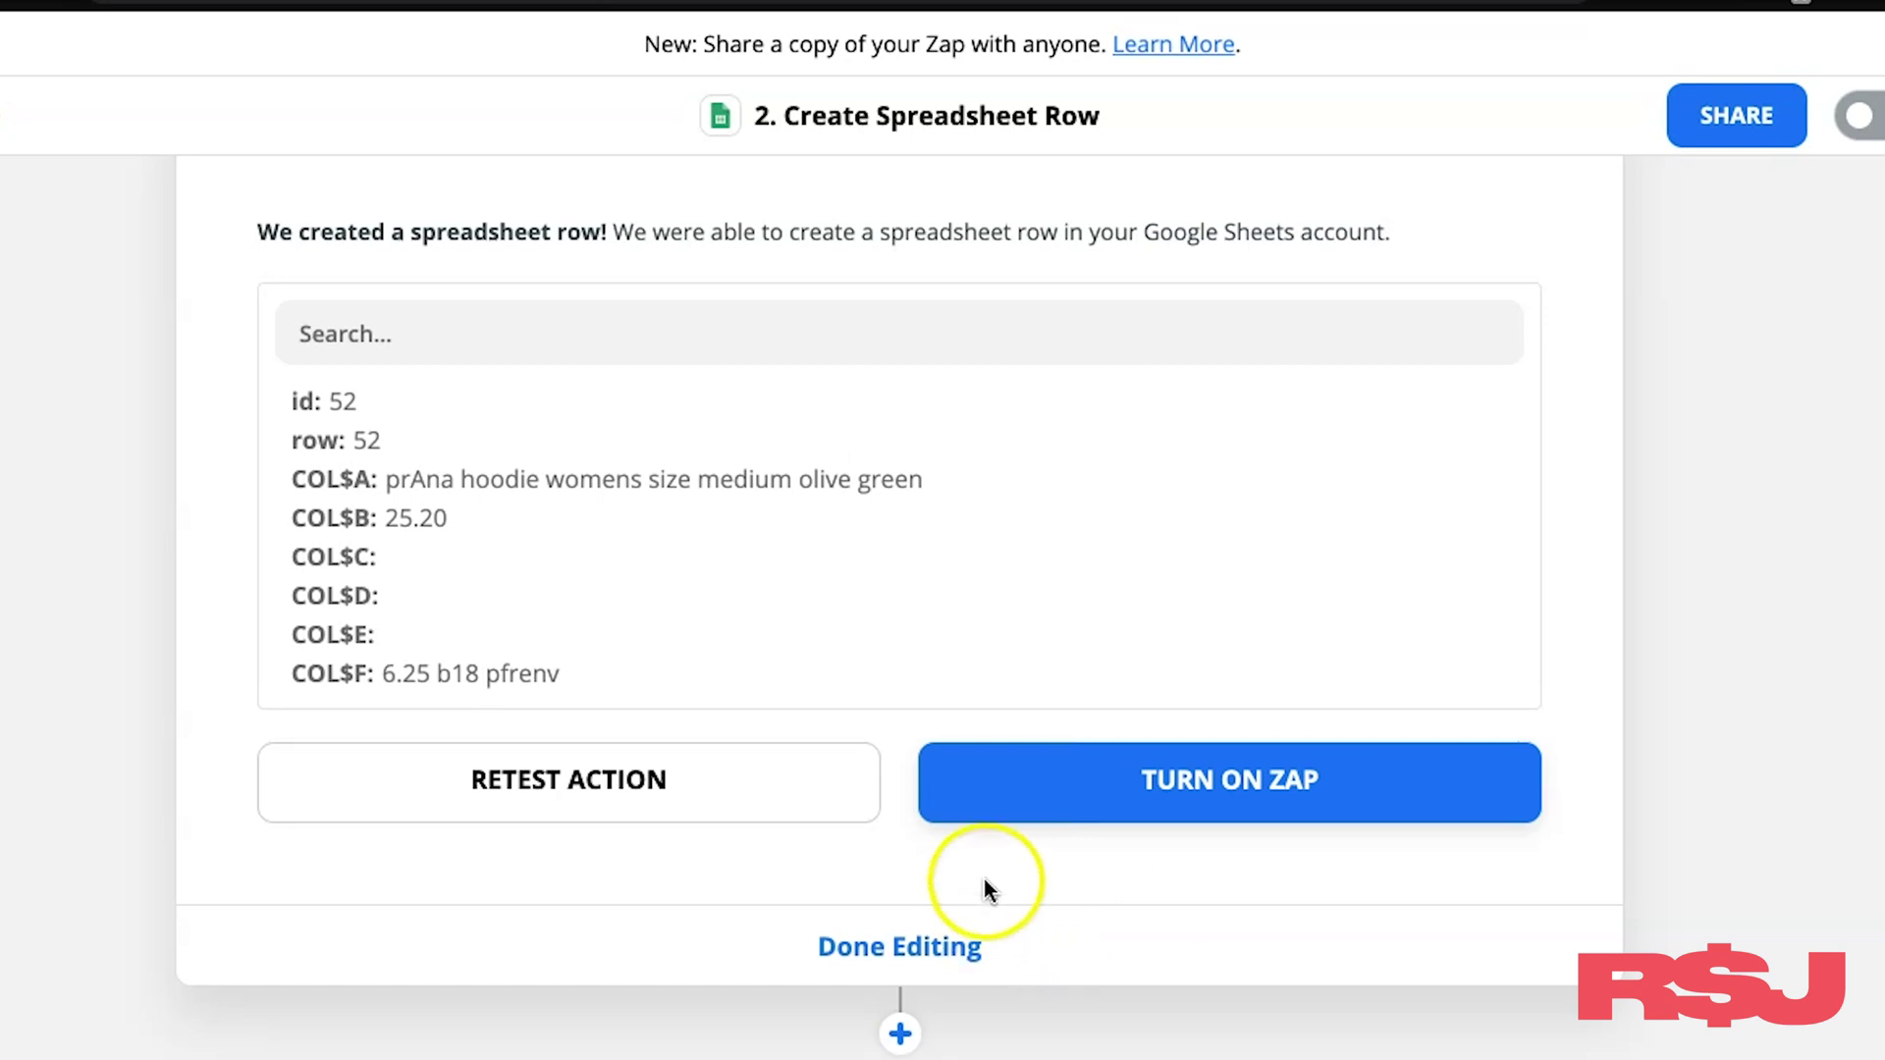
scroll(1020, 874, "up", 1)
scroll(1019, 883, "down", 1)
scroll(1021, 873, "up", 1)
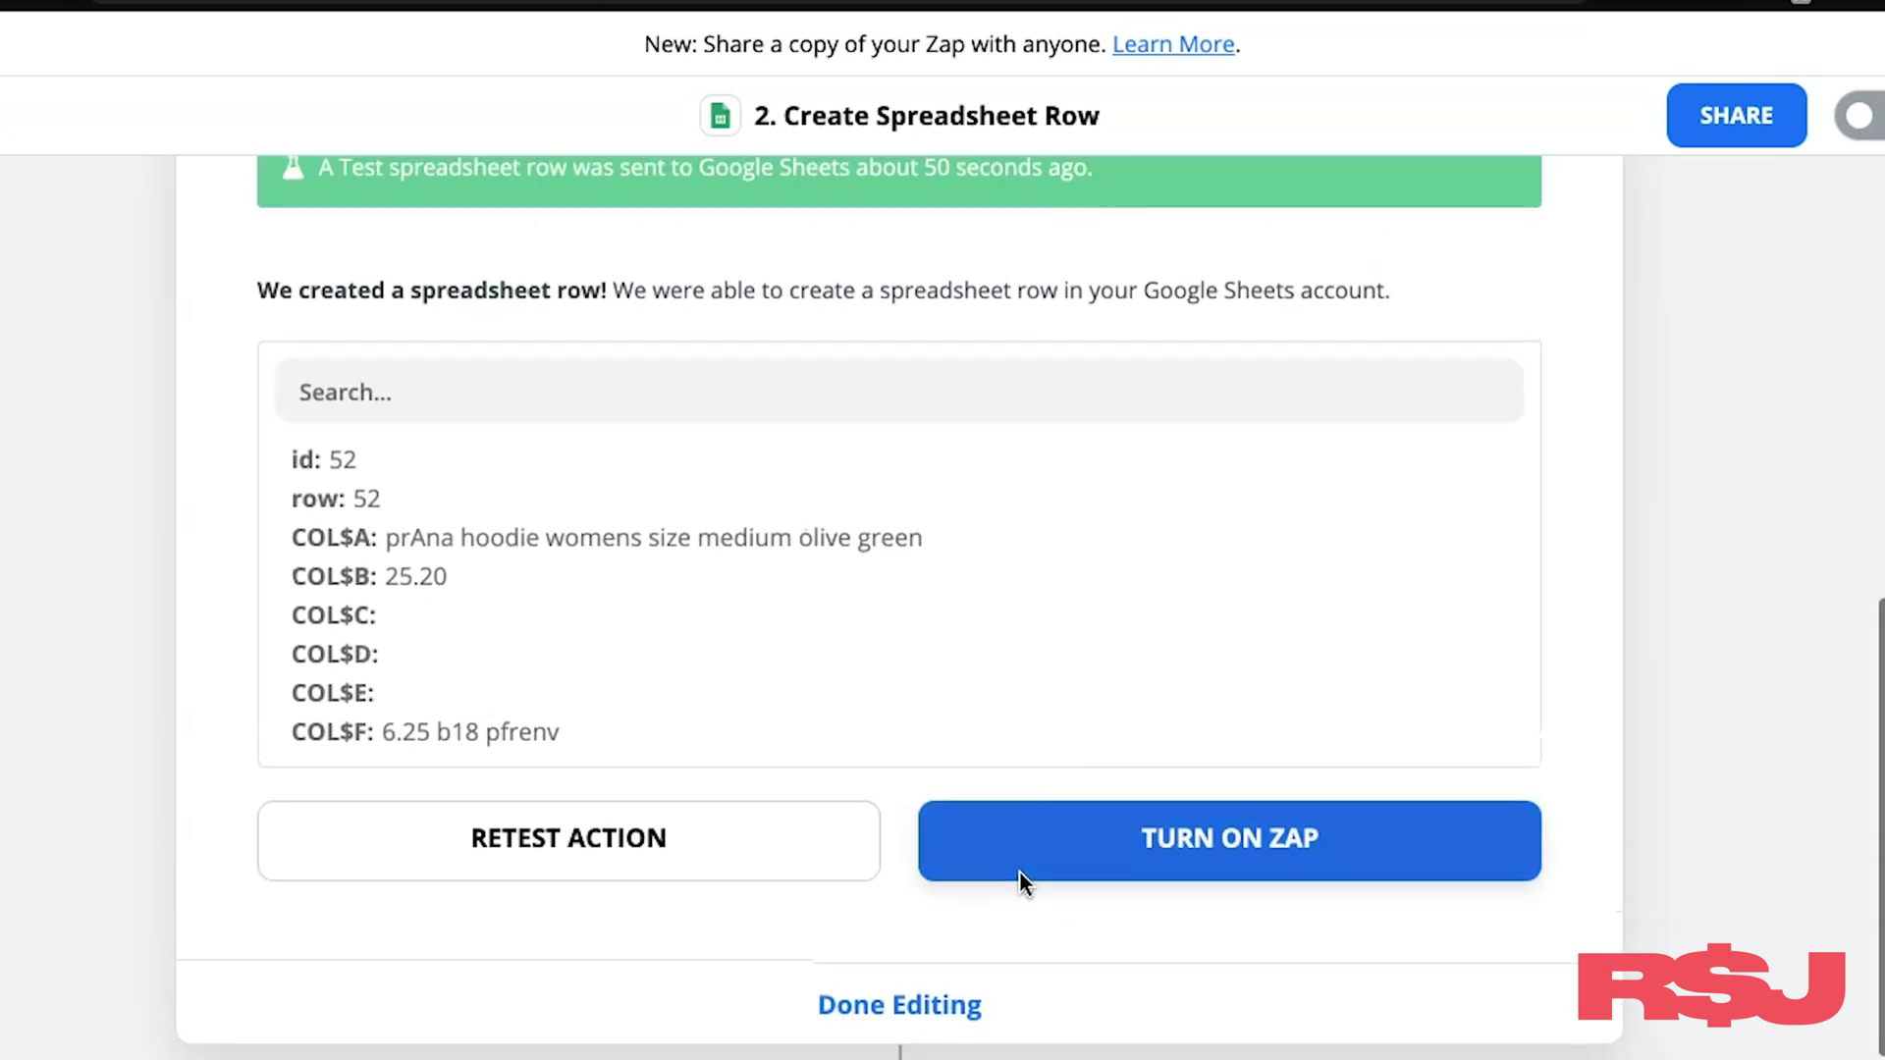
scroll(1021, 873, "up", 1)
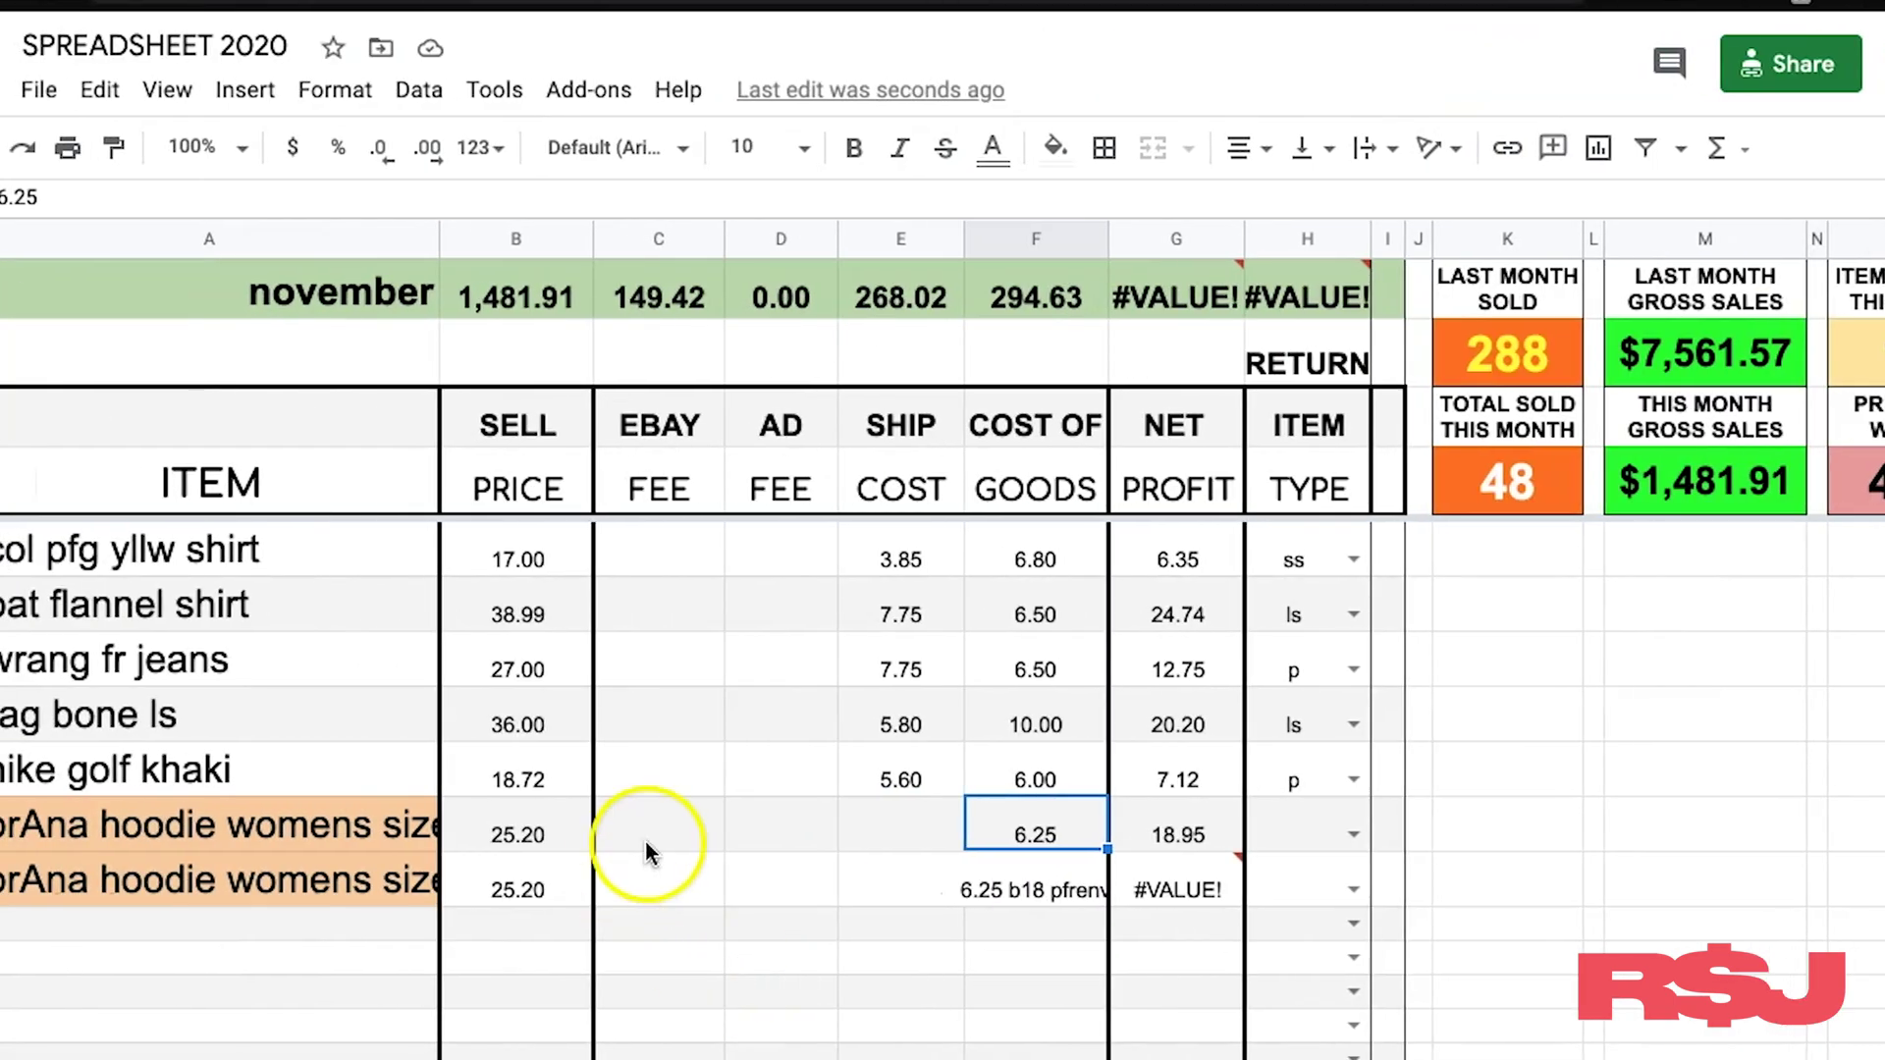
left_click(573, 868)
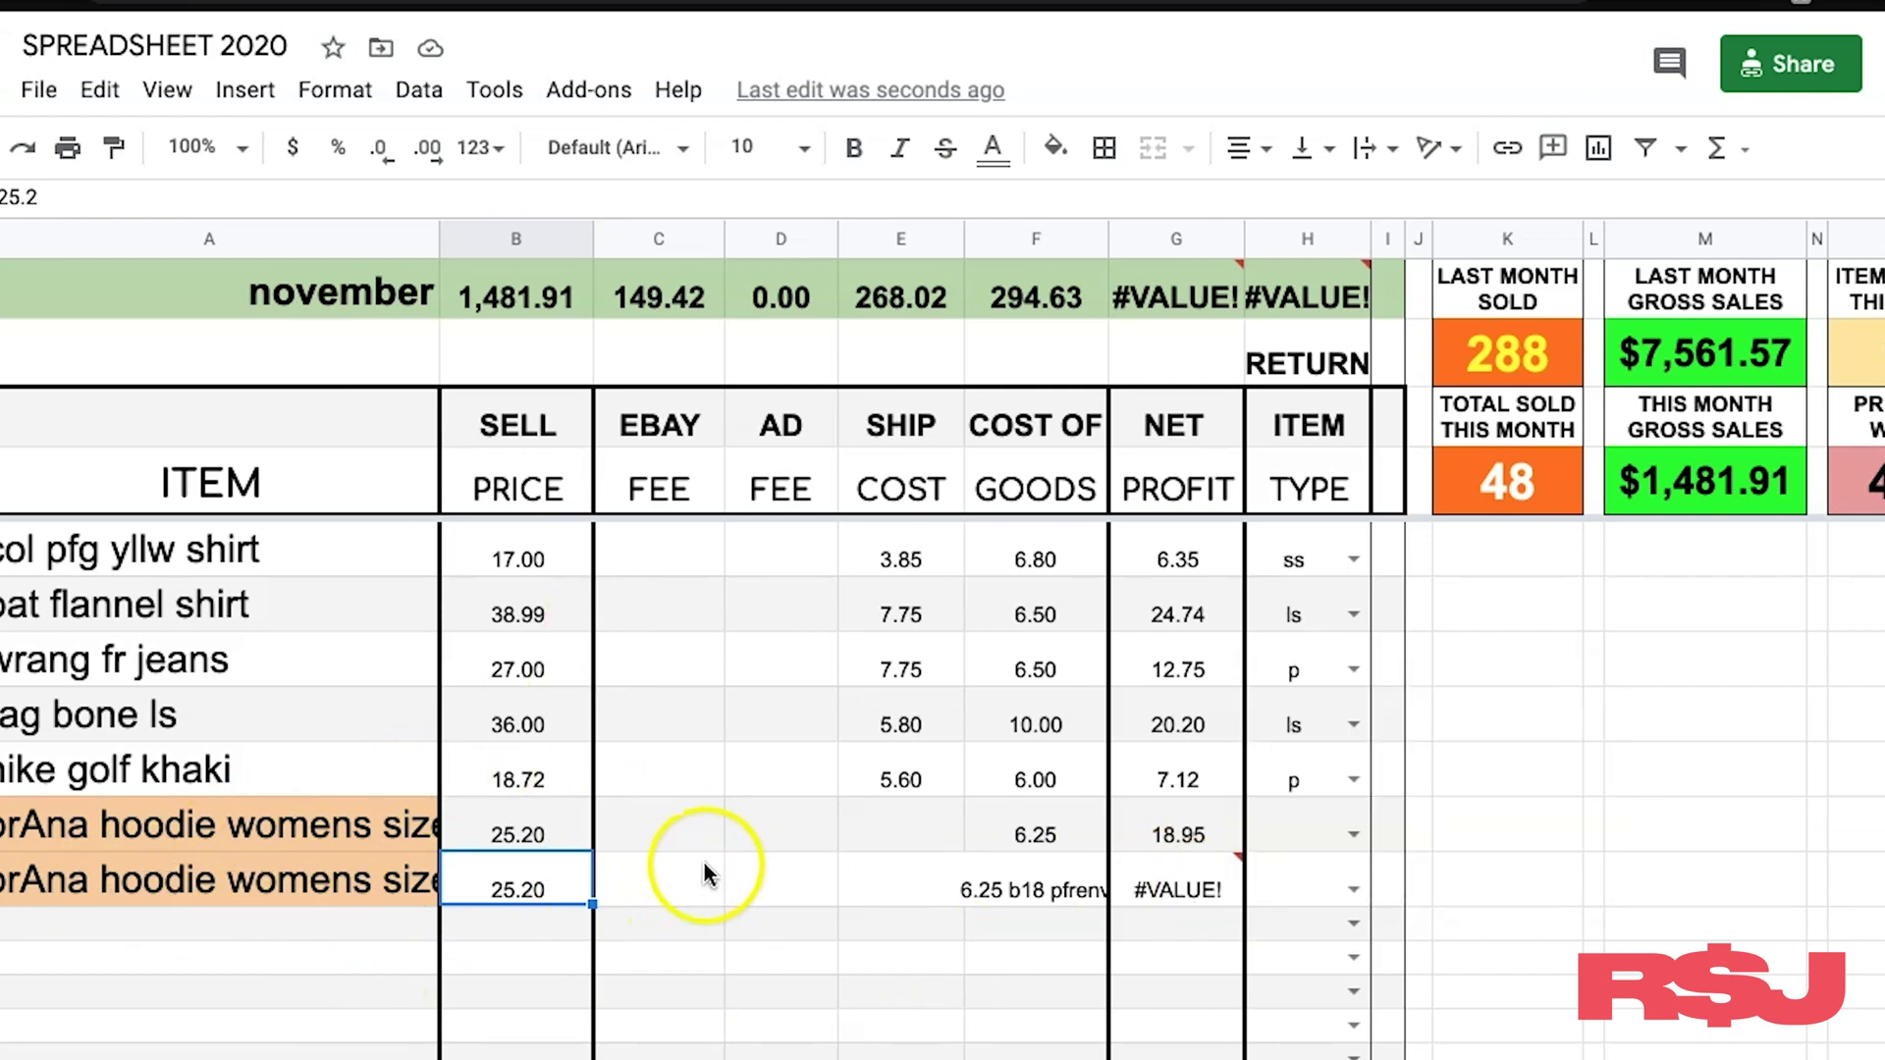
left_click(681, 832)
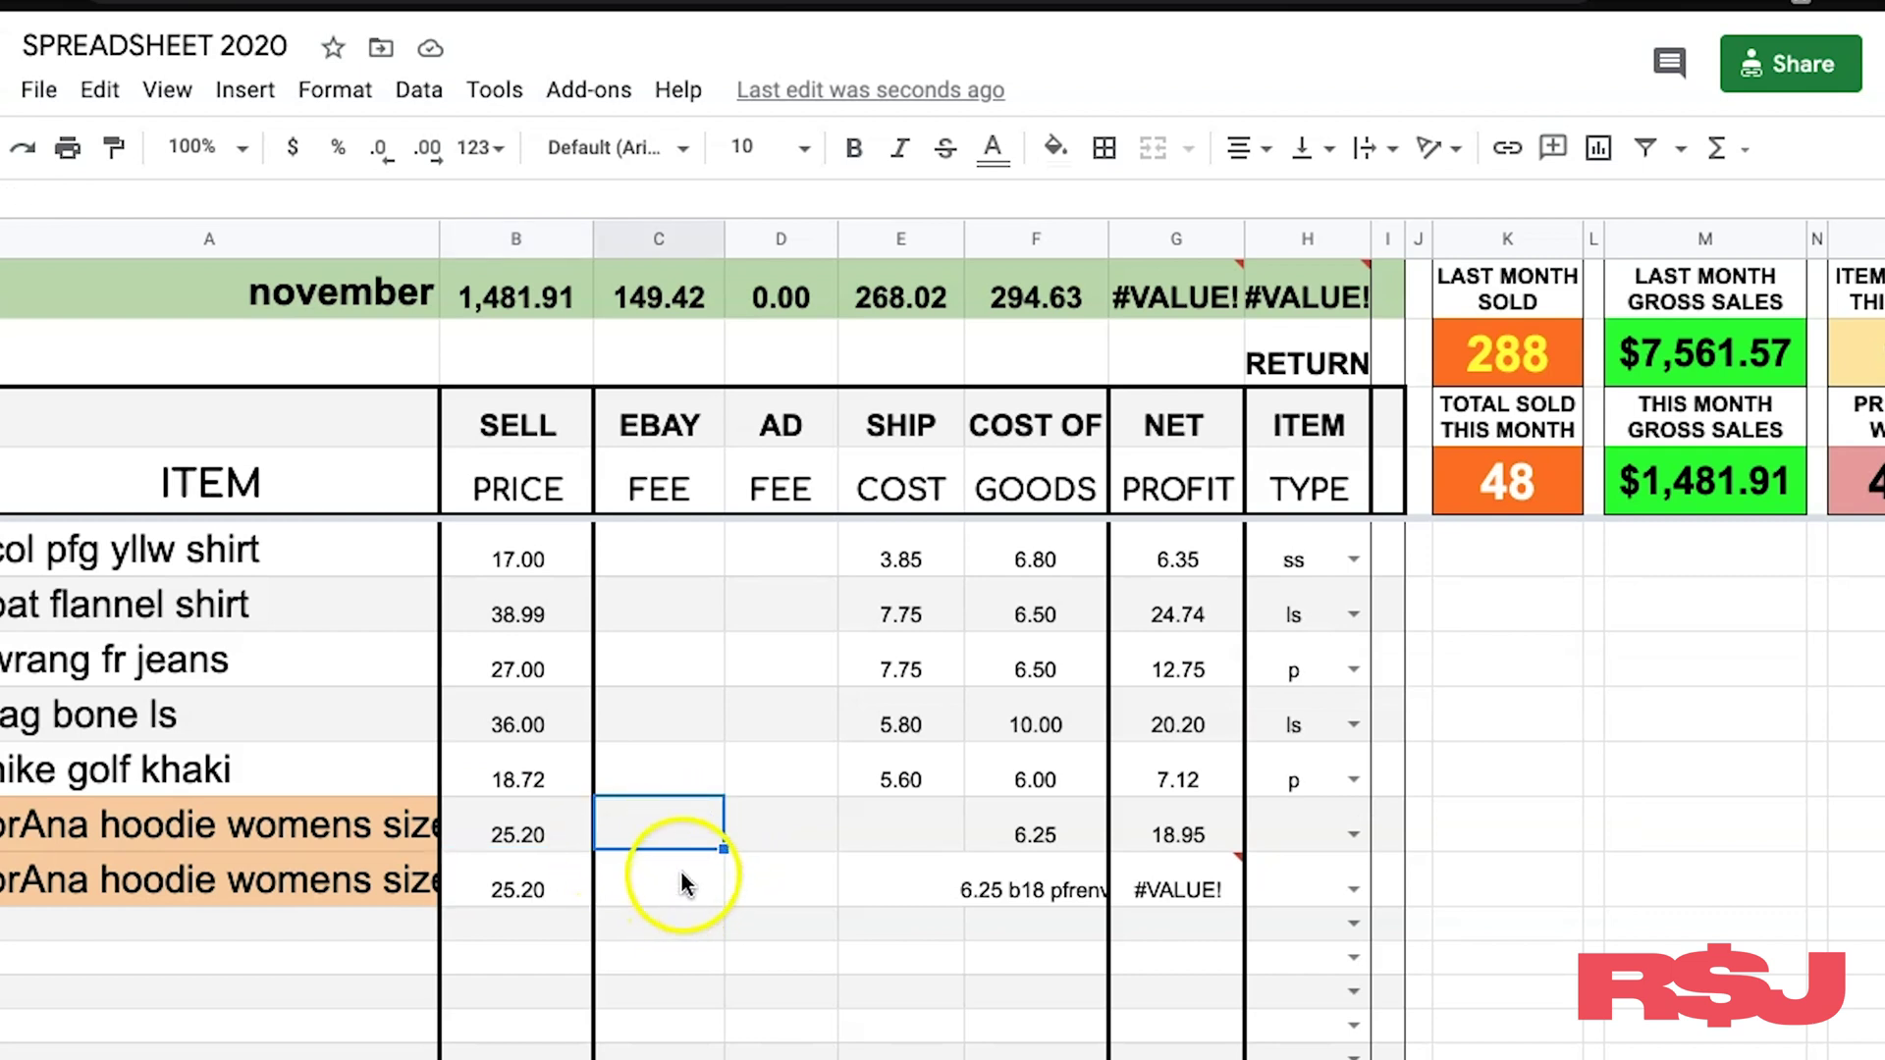
left_click(678, 875)
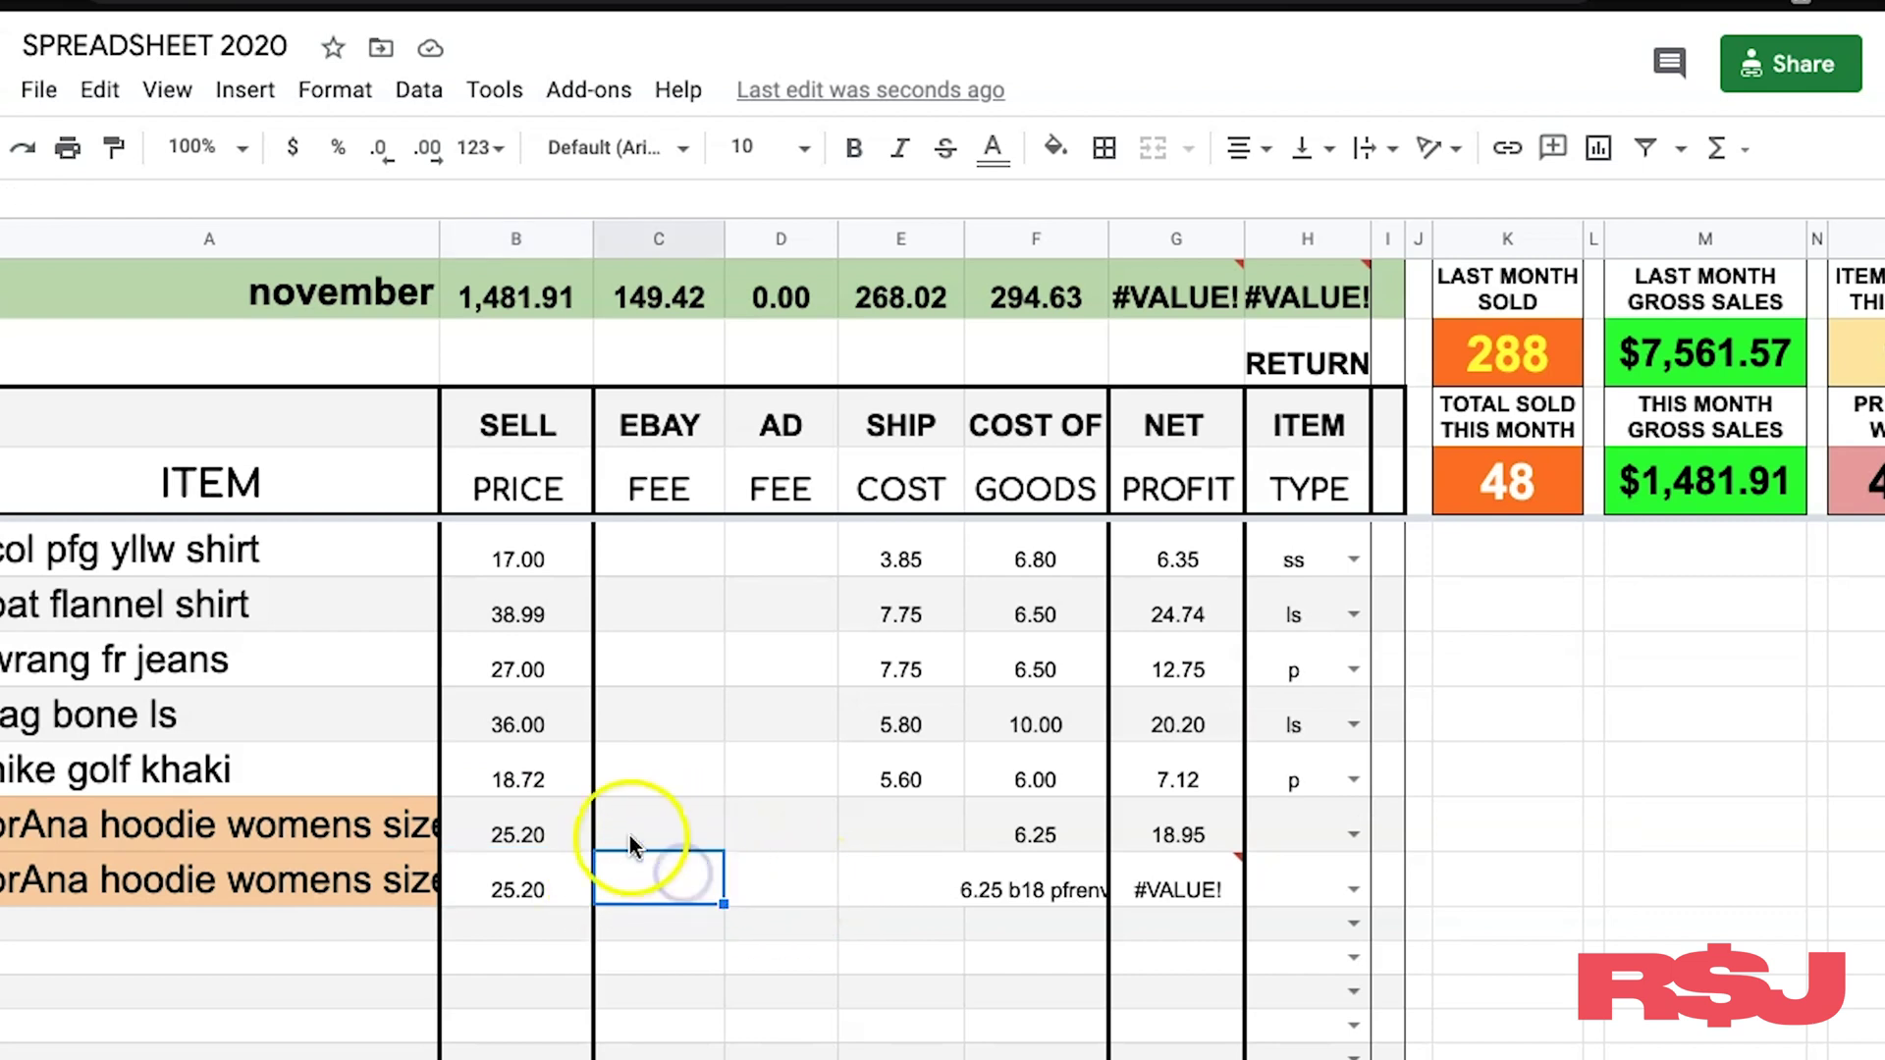
left_click(1459, 821)
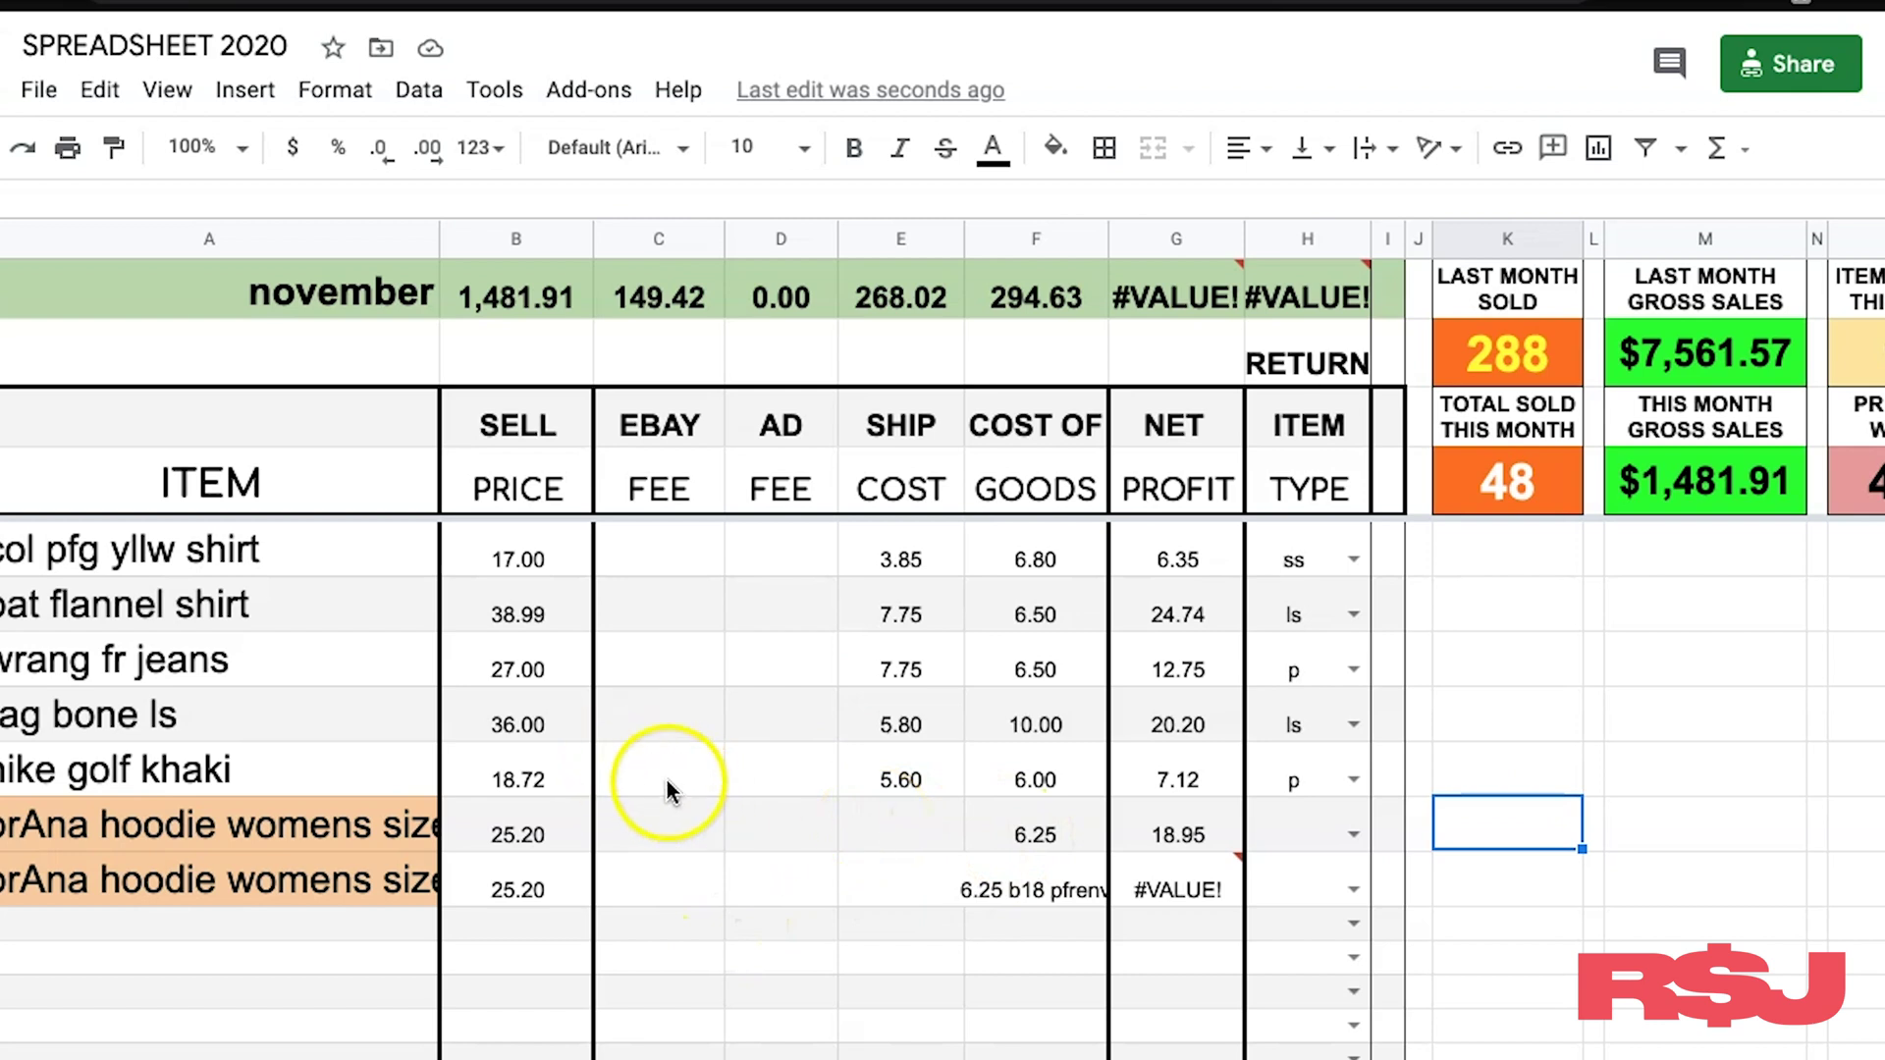
left_click(629, 832)
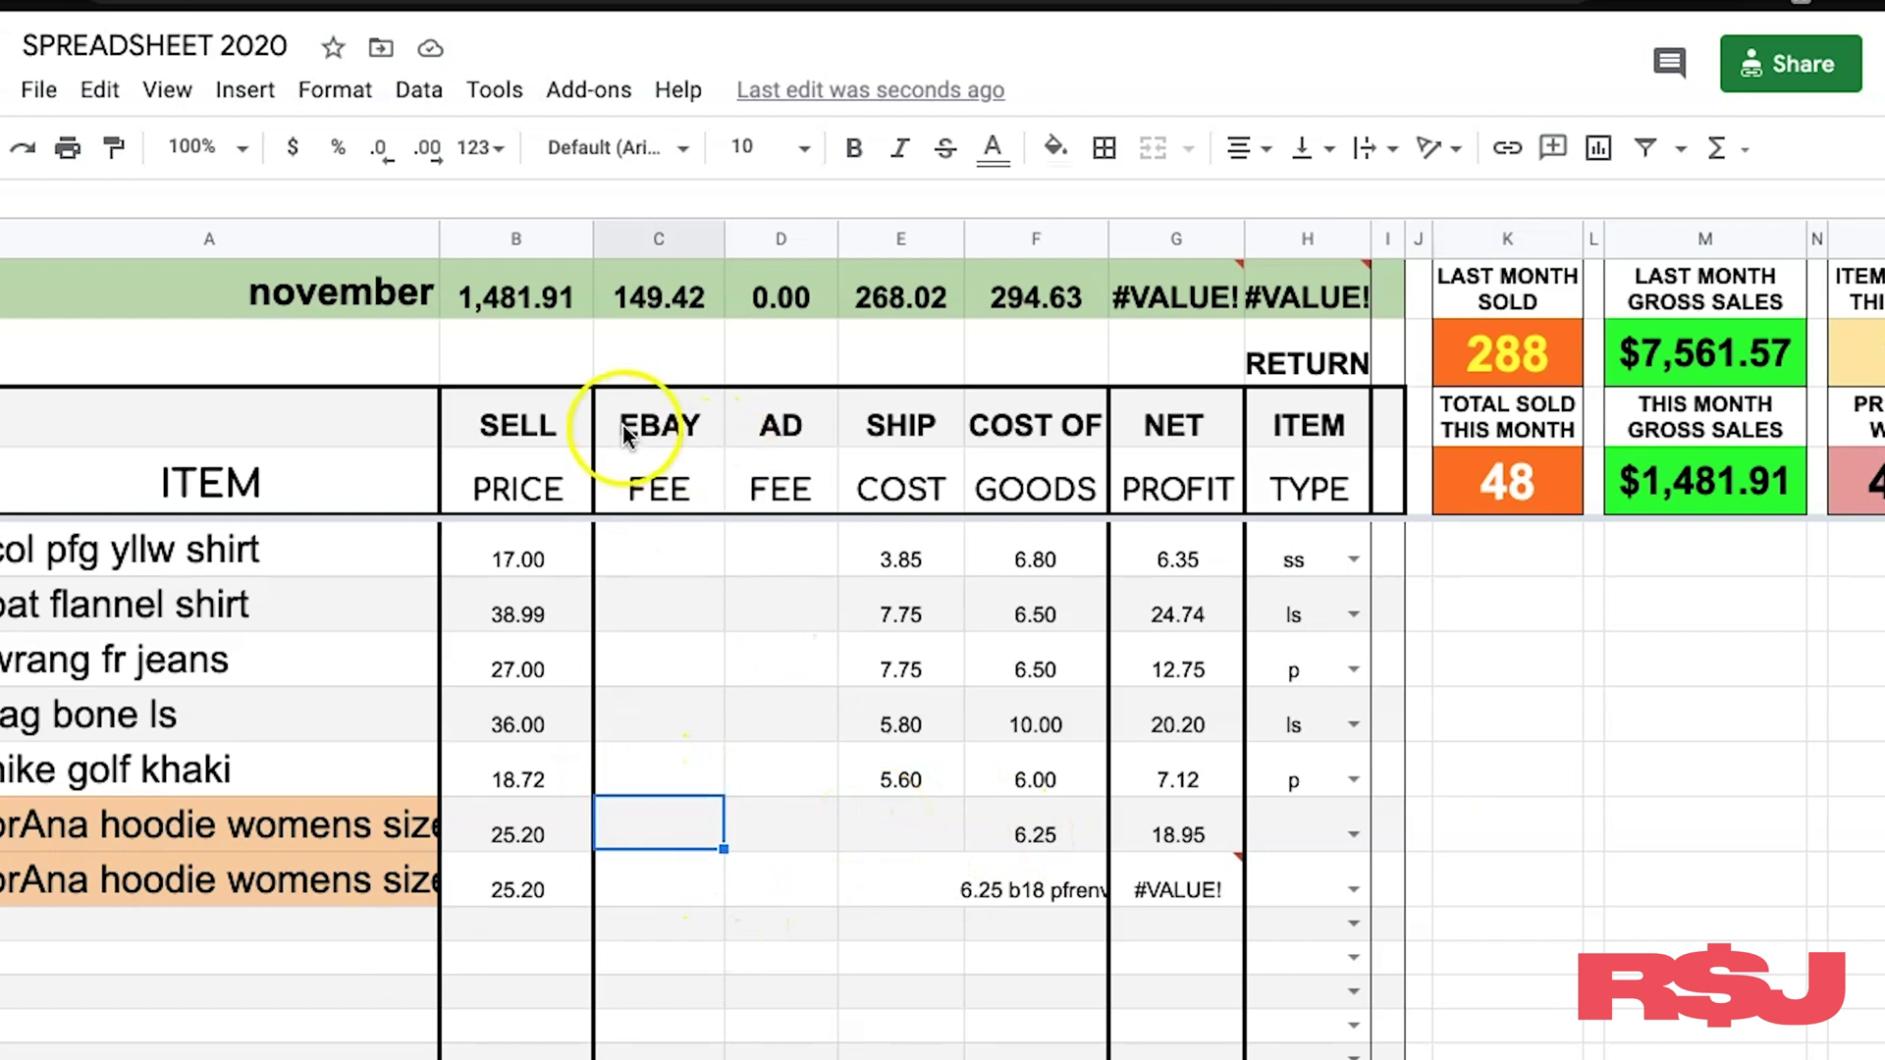
mouse_move(1163, 886)
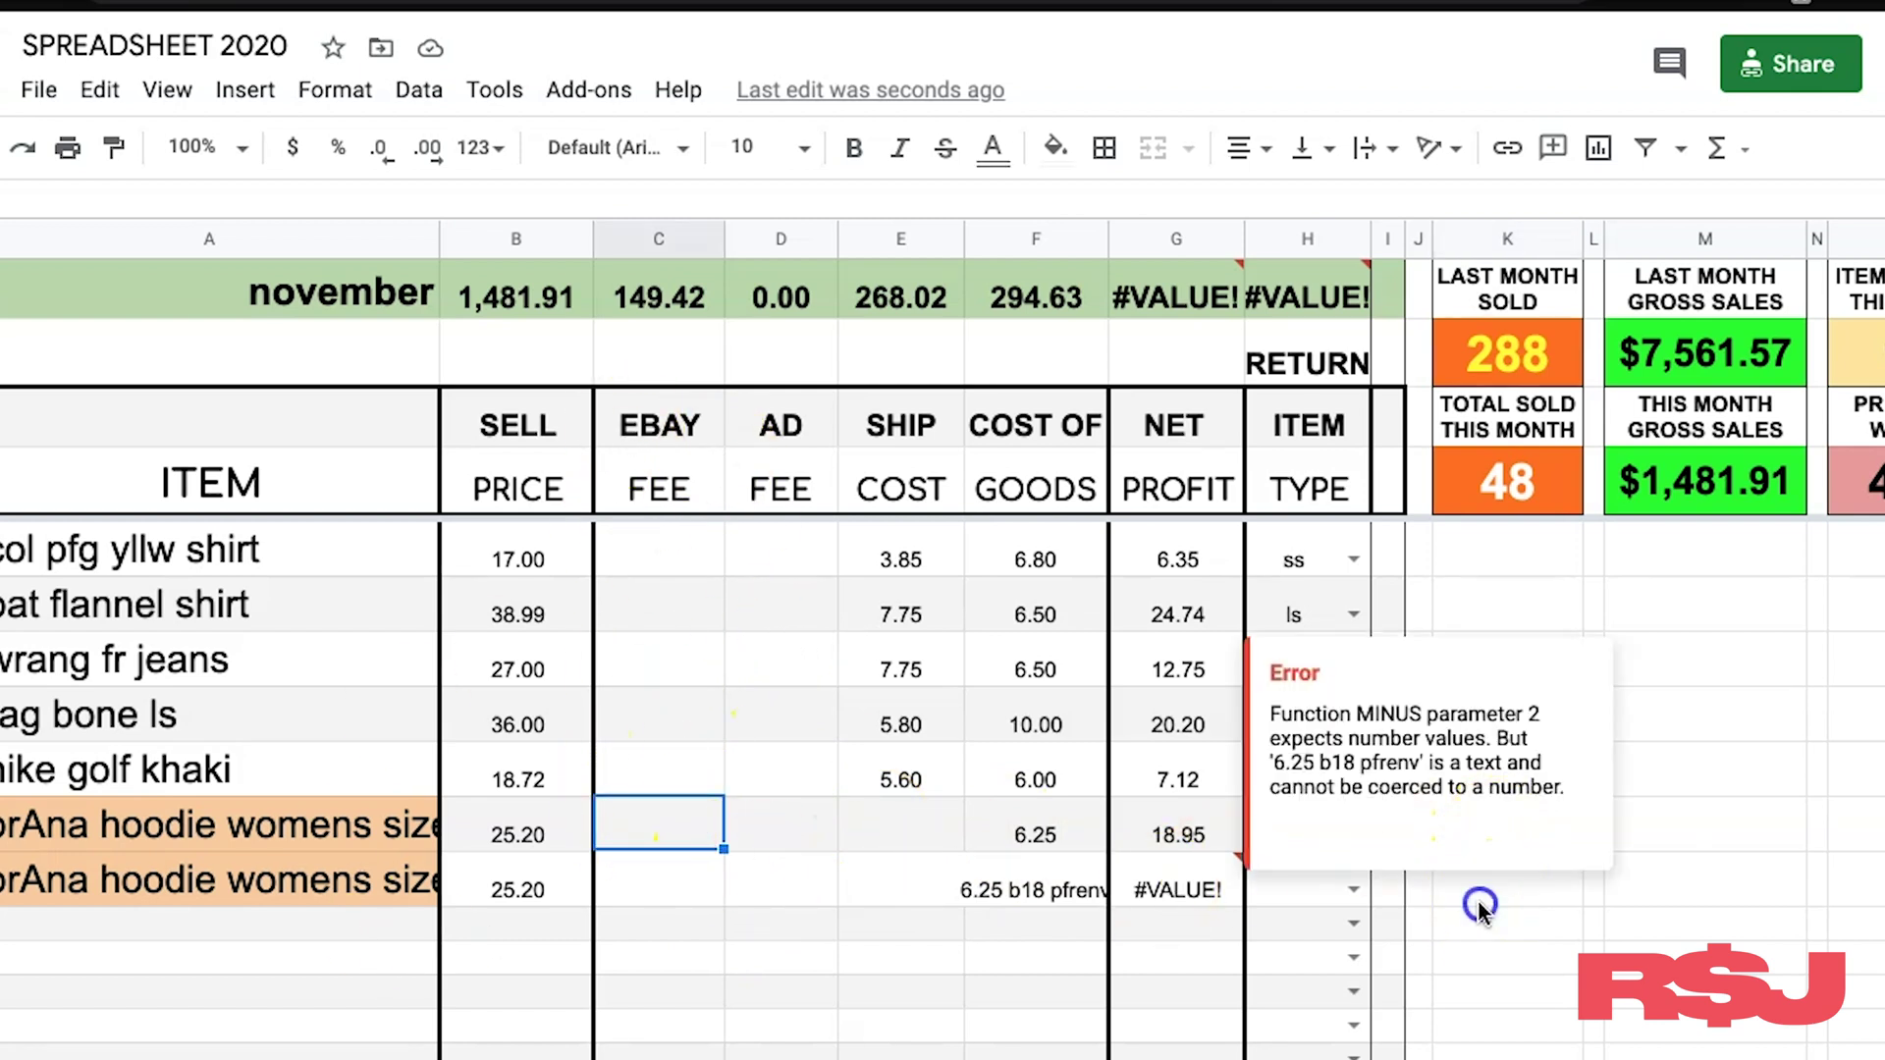
left_click(1629, 824)
left_click(1523, 830)
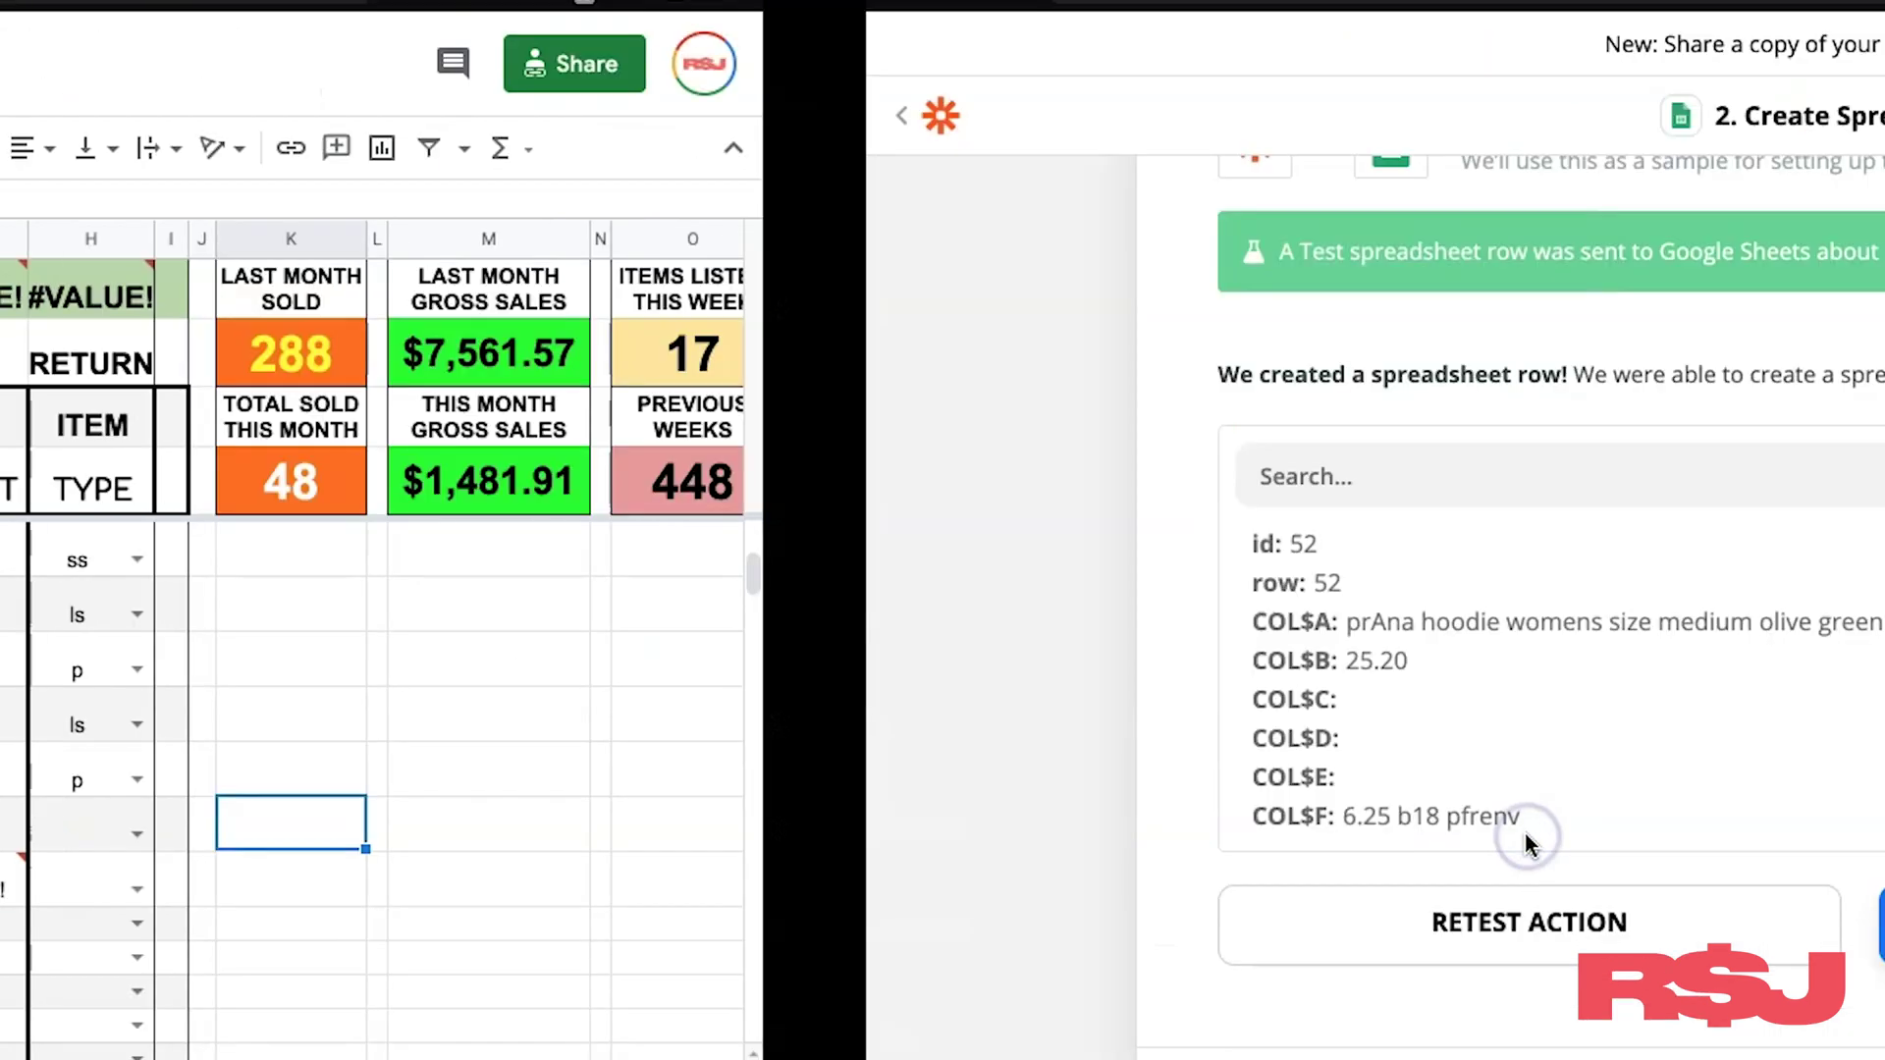
Step: Reopen the Customize Spreadsheet Row field mapping
scroll(778, 829, "down", 3)
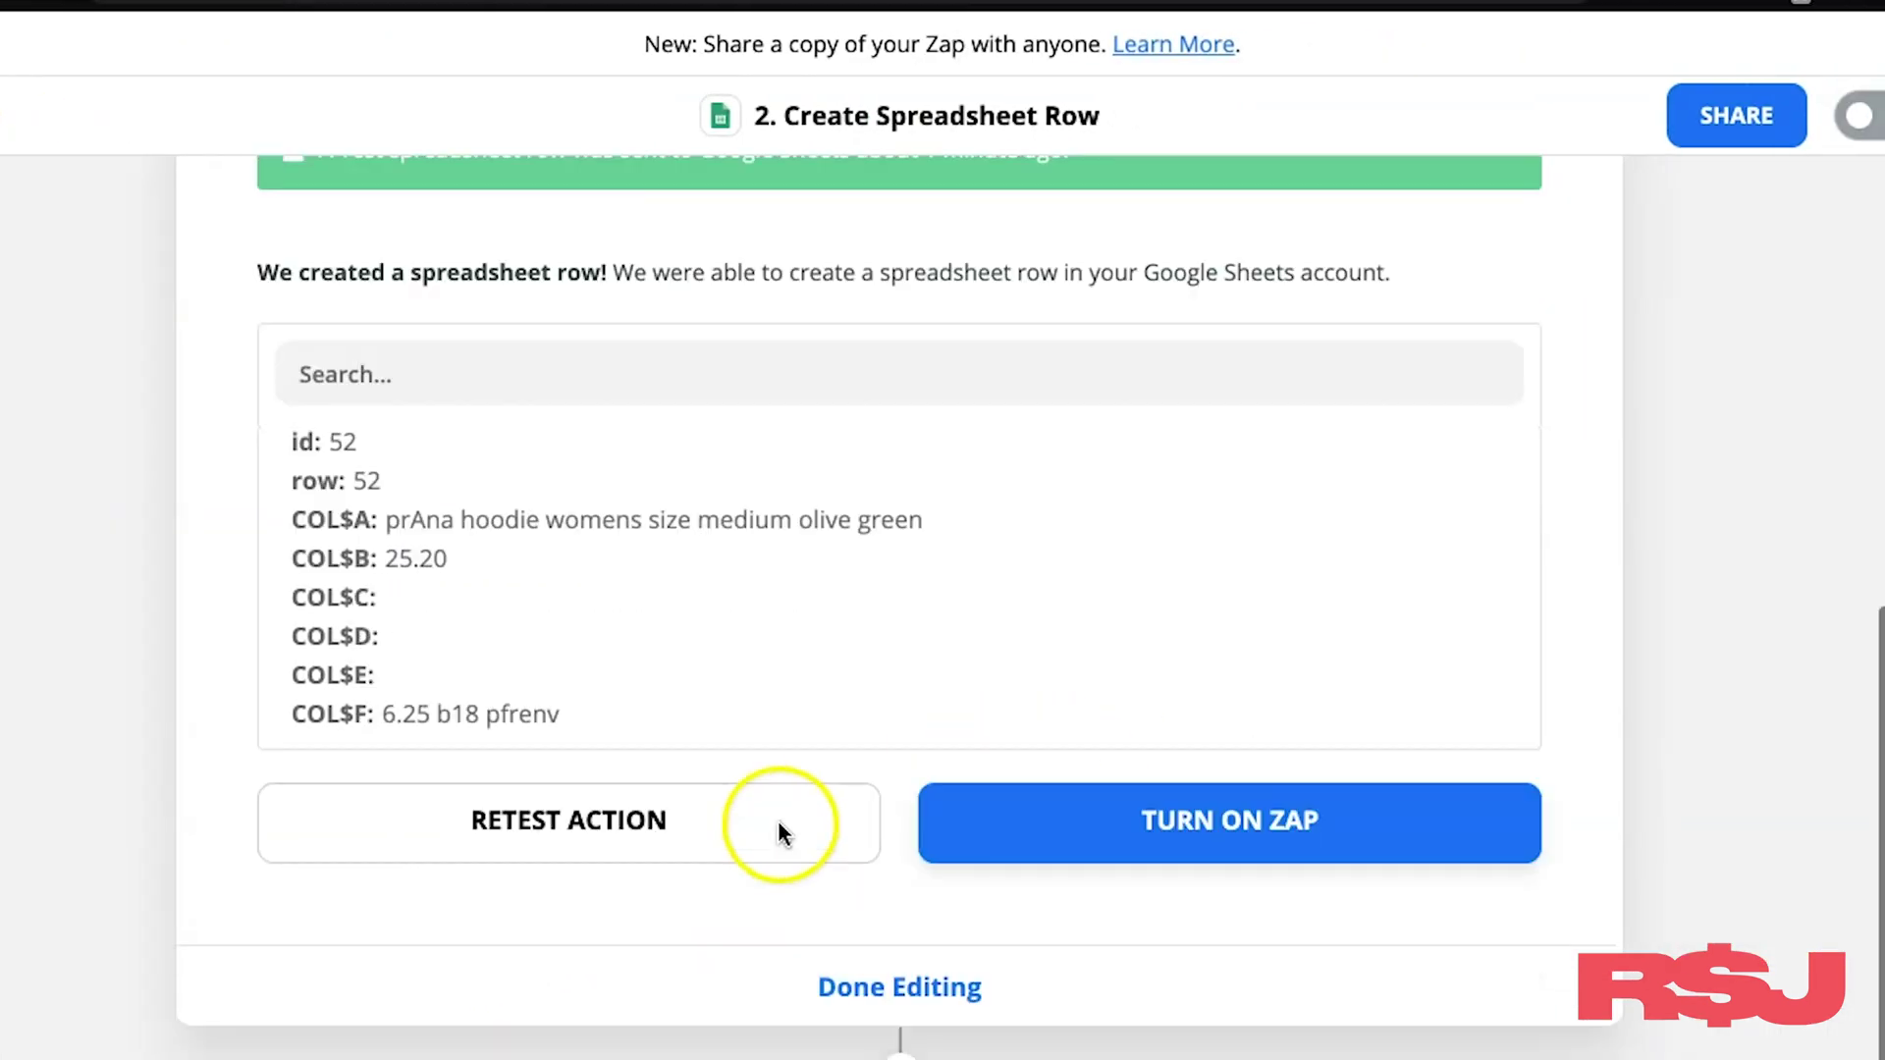
scroll(830, 919, "up", 4)
scroll(756, 717, "up", 6)
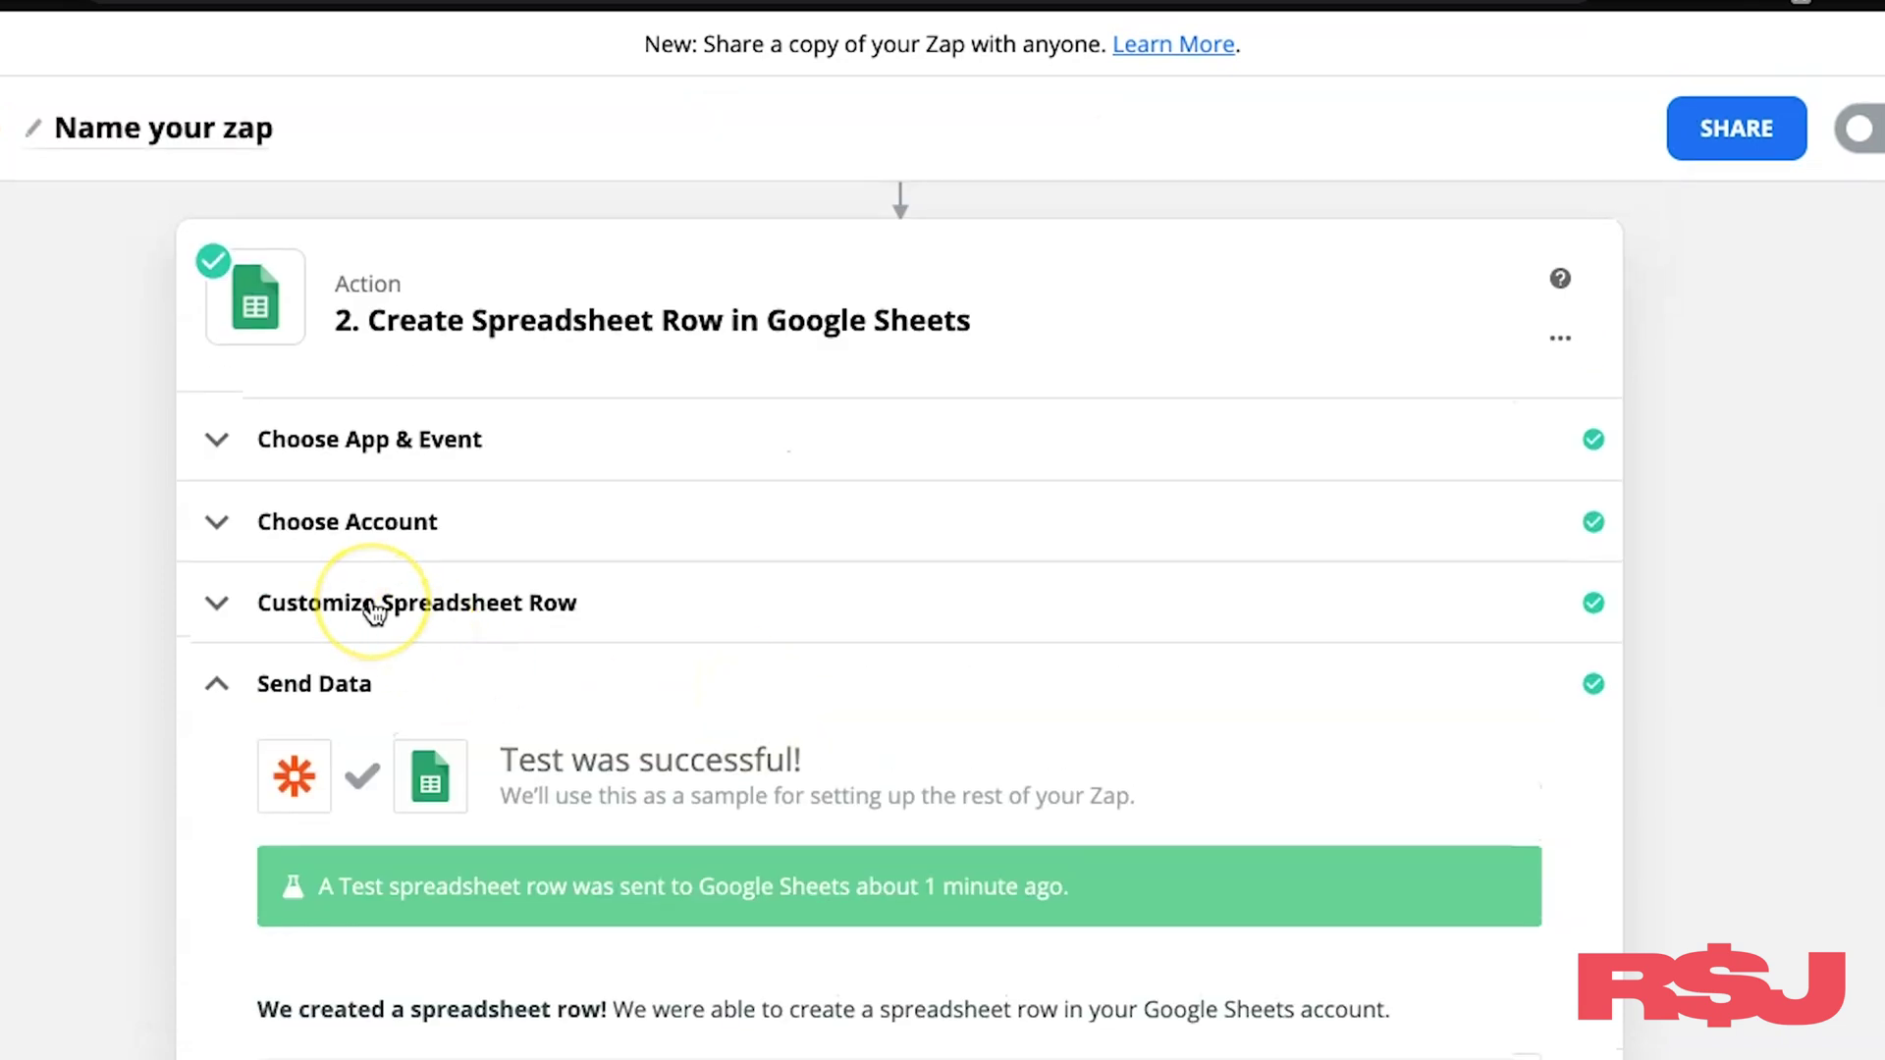
left_click(374, 610)
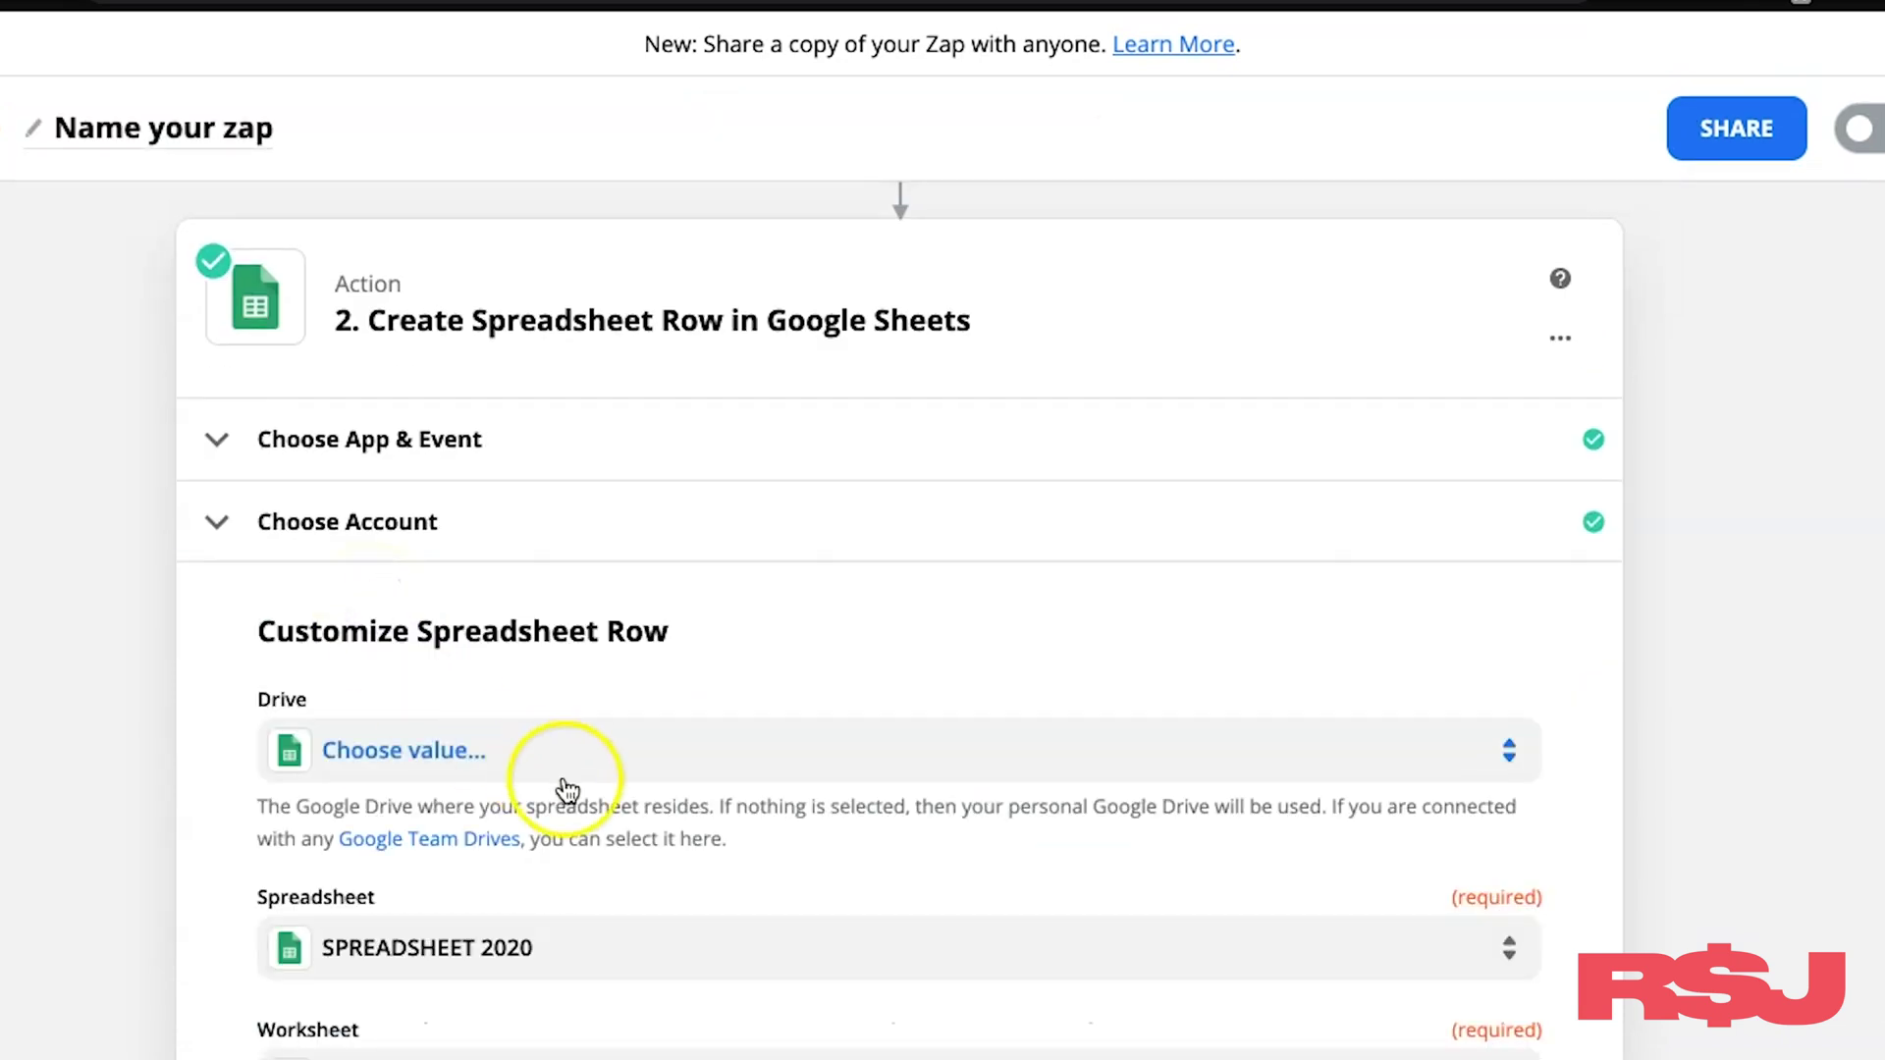
scroll(567, 786, "down", 2)
scroll(567, 792, "down", 7)
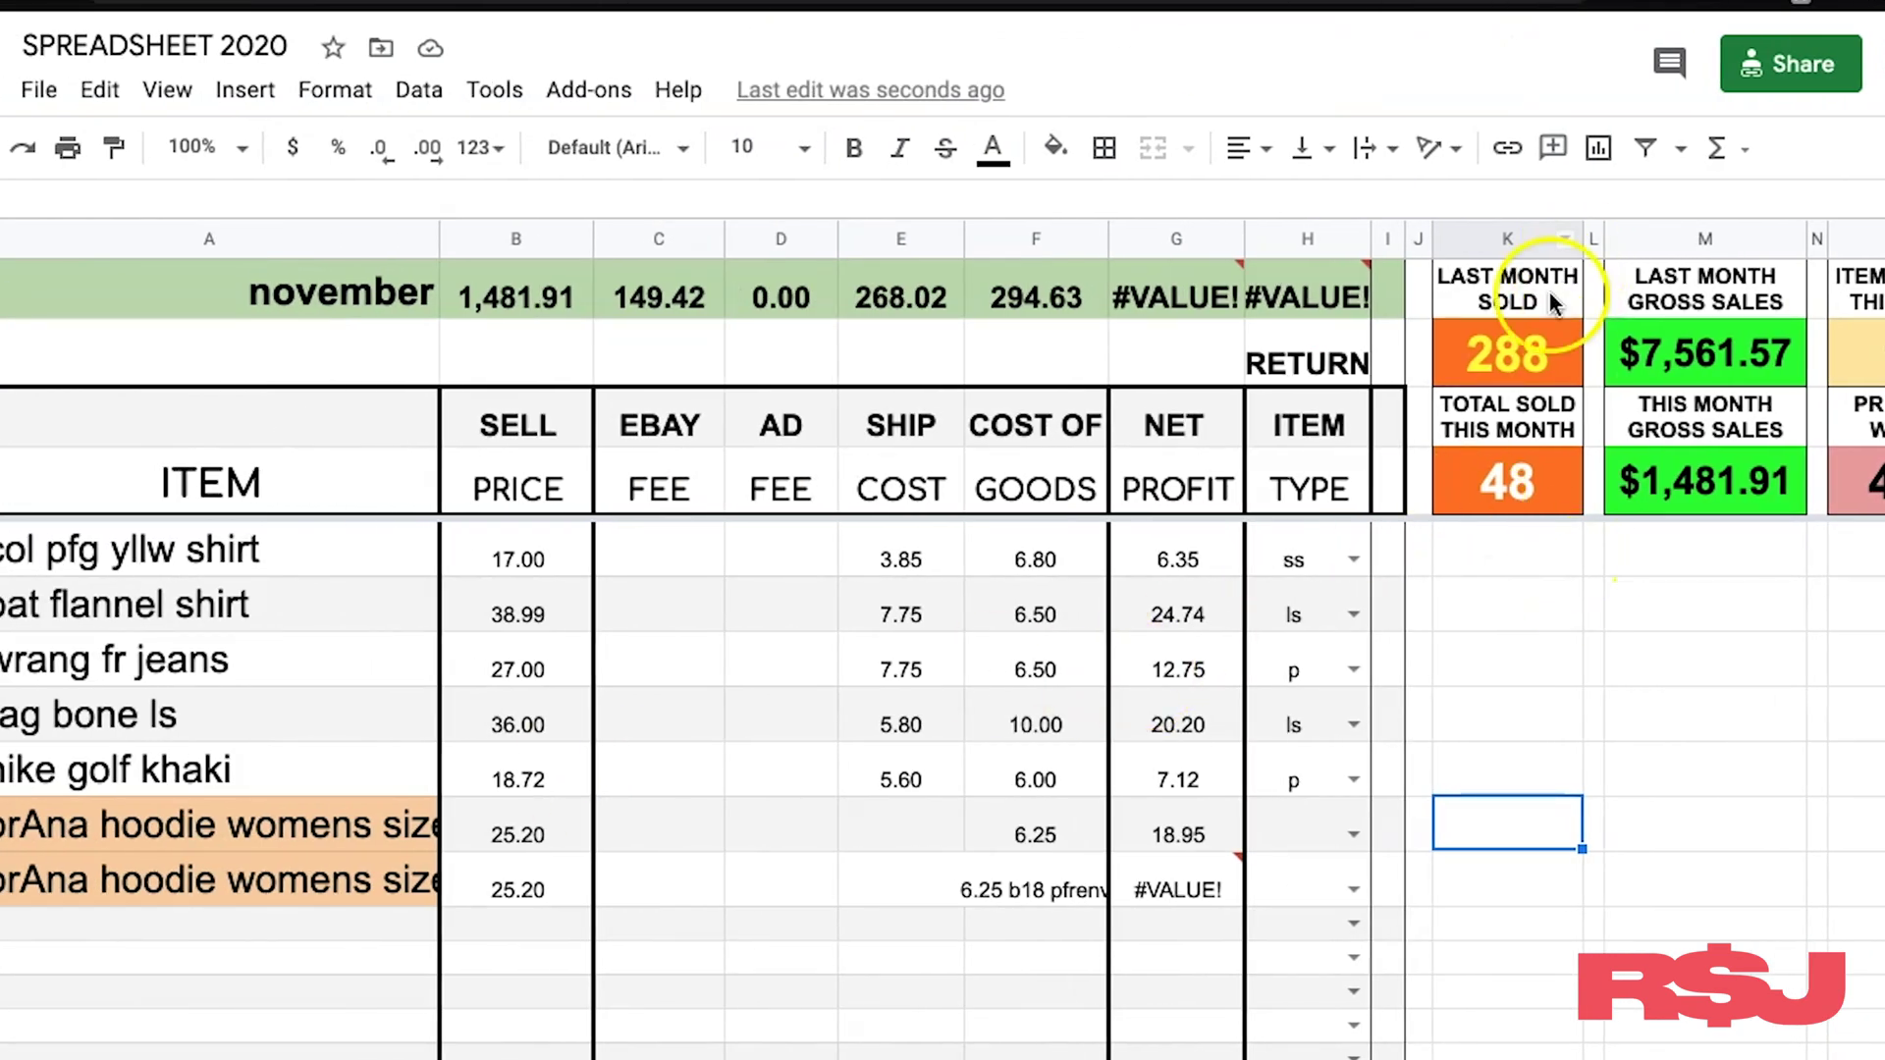
Step: Check what column J holds in the spreadsheet before mapping it
left_click(1426, 238)
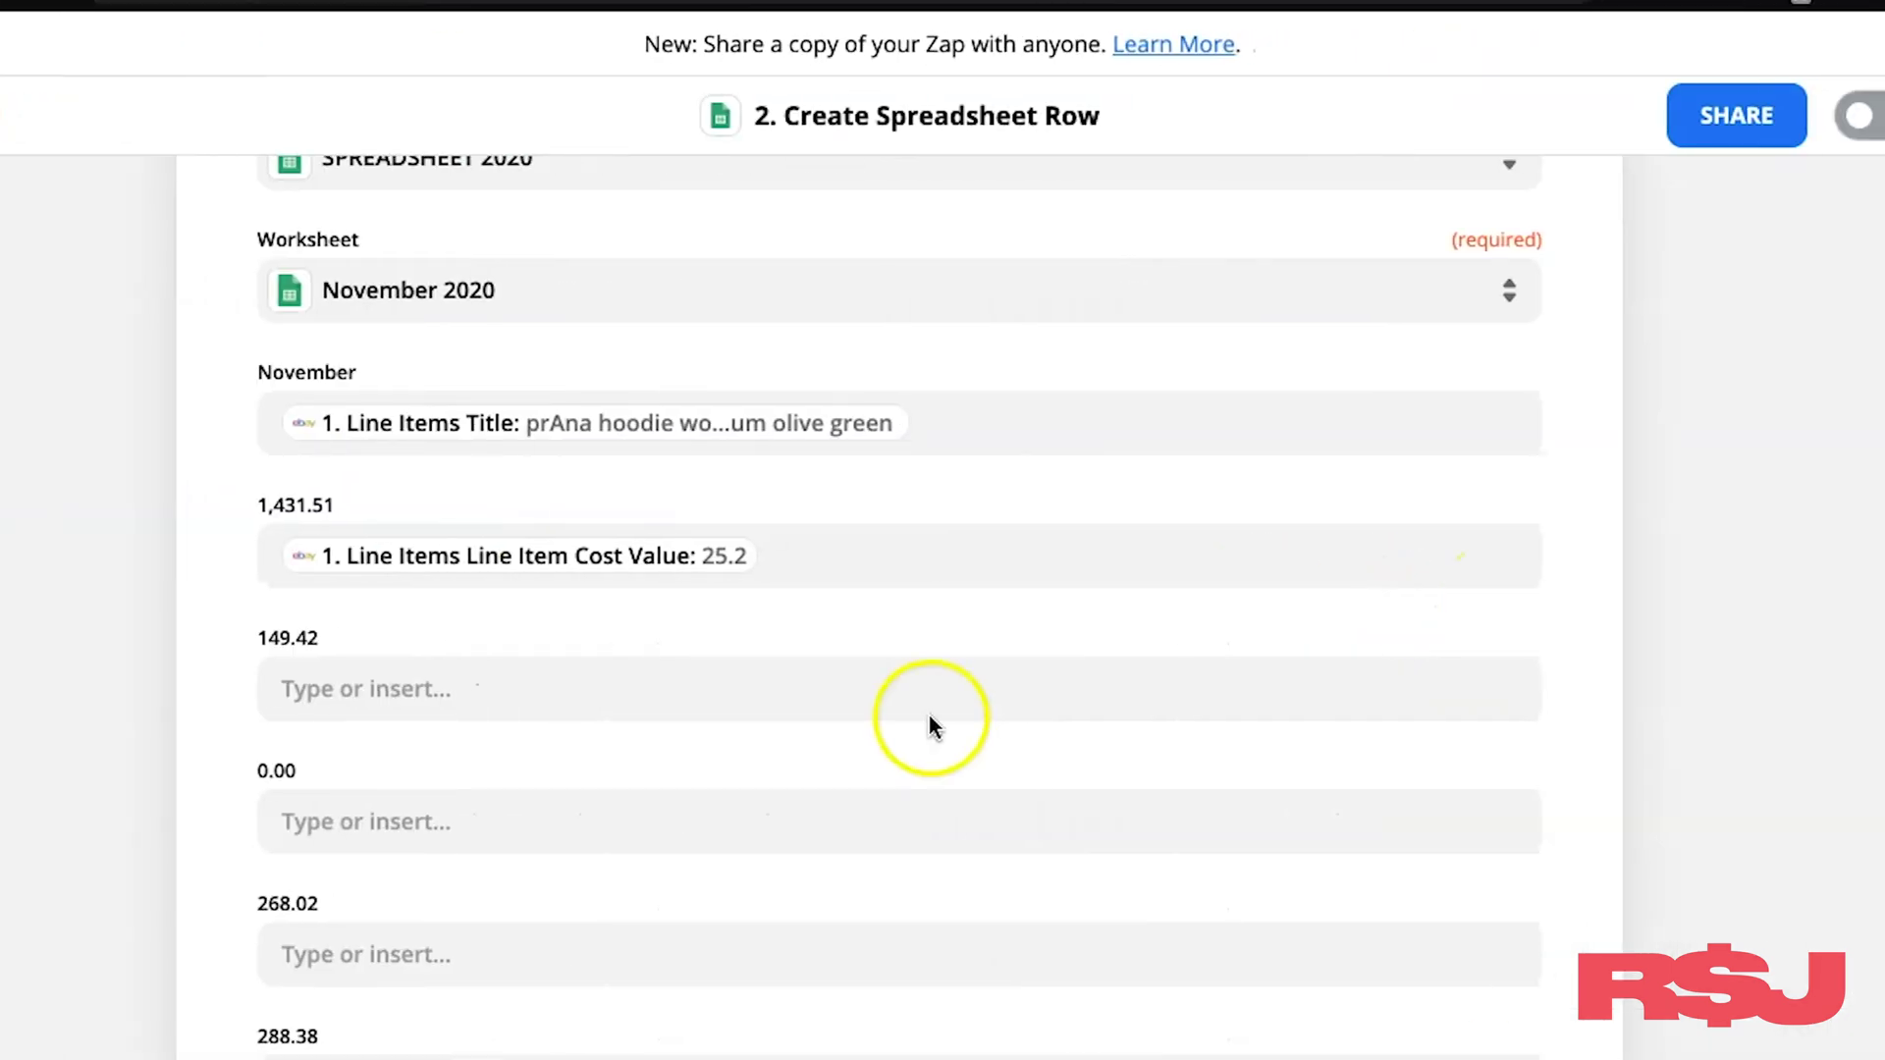
scroll(694, 721, "down", 5)
scroll(547, 723, "down", 2)
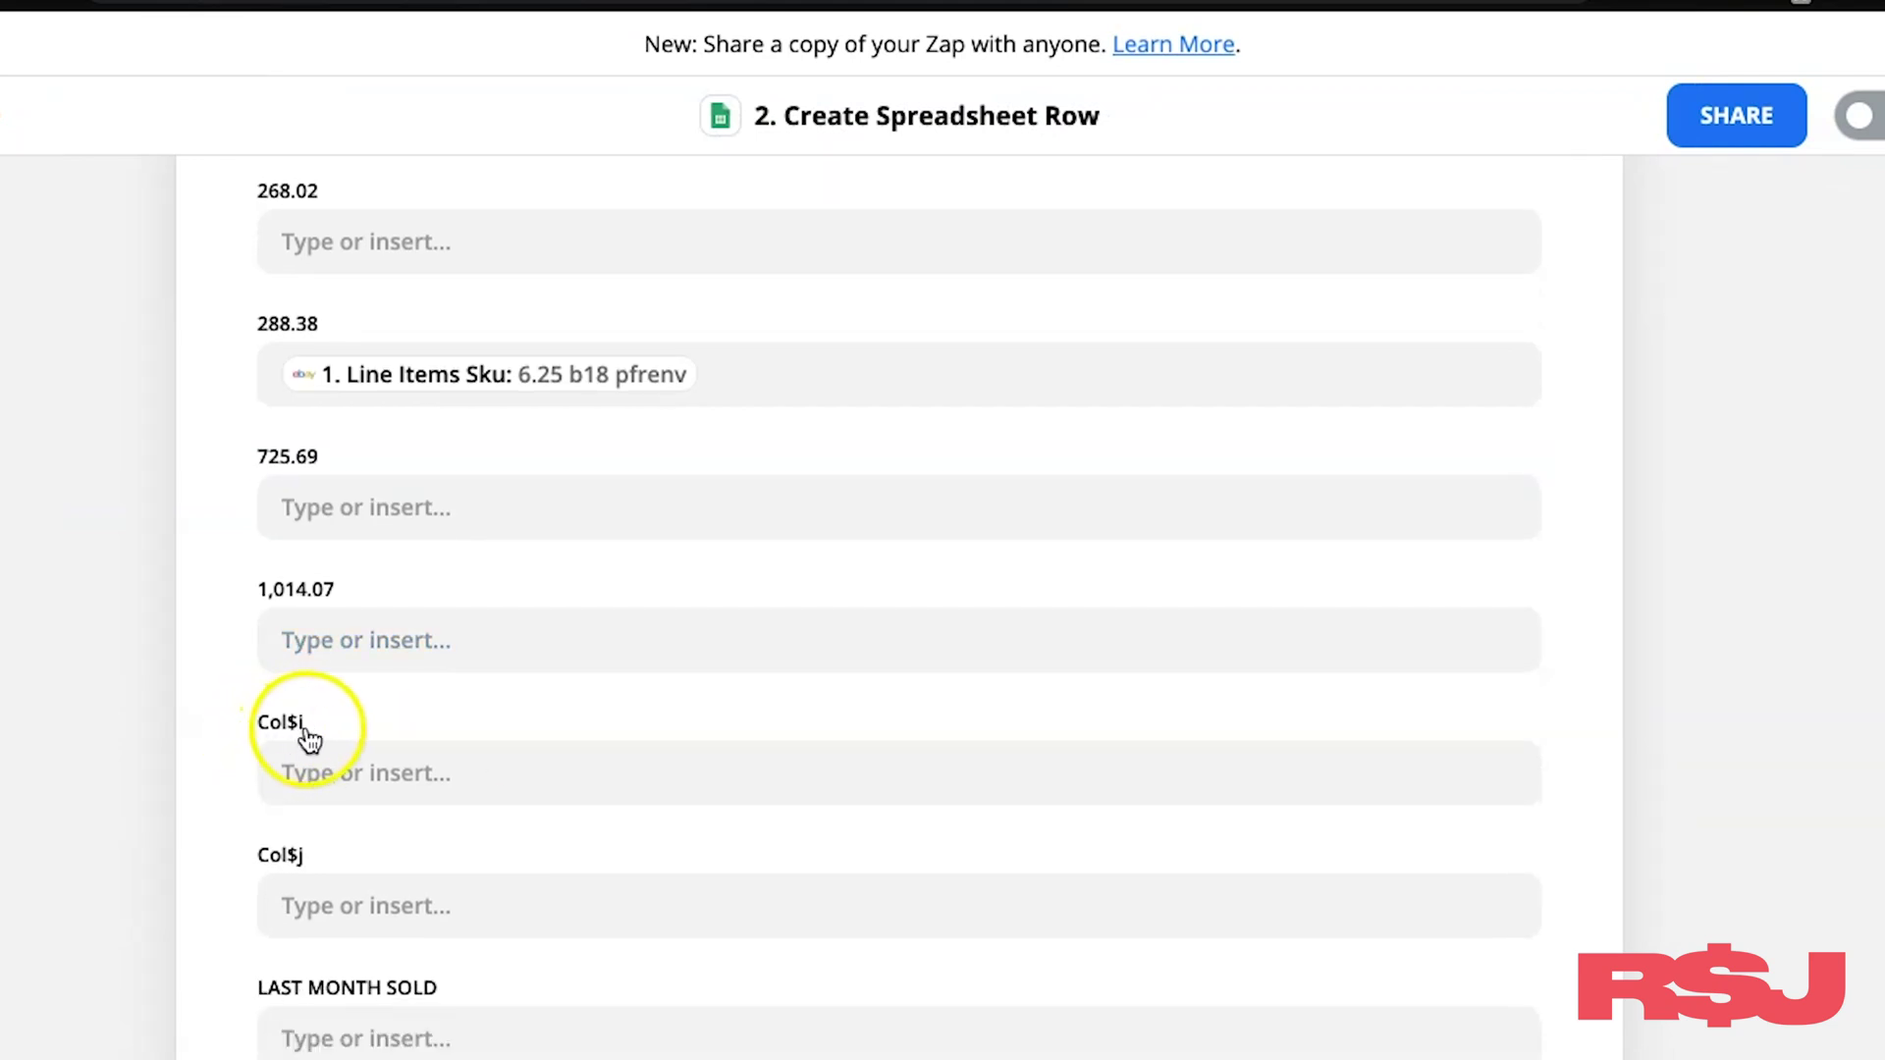
scroll(299, 913, "down", 1)
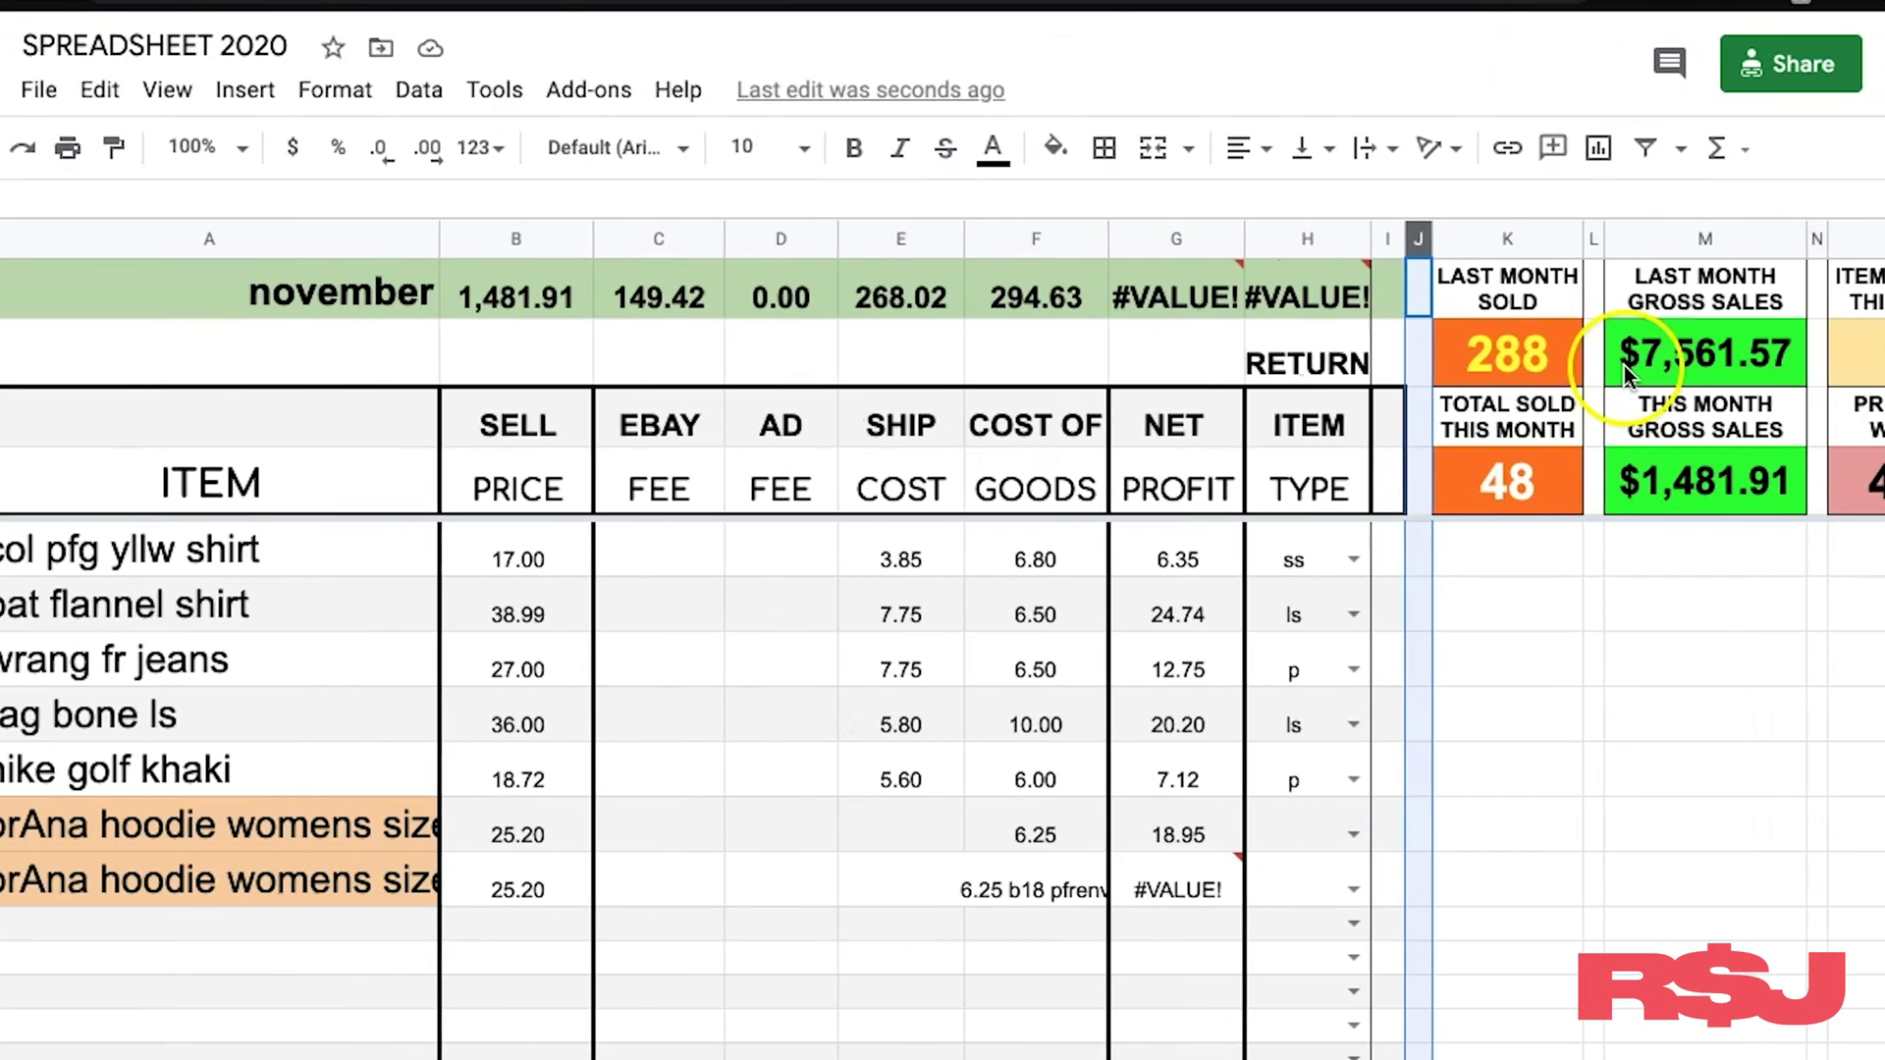
key("ctrl+Right")
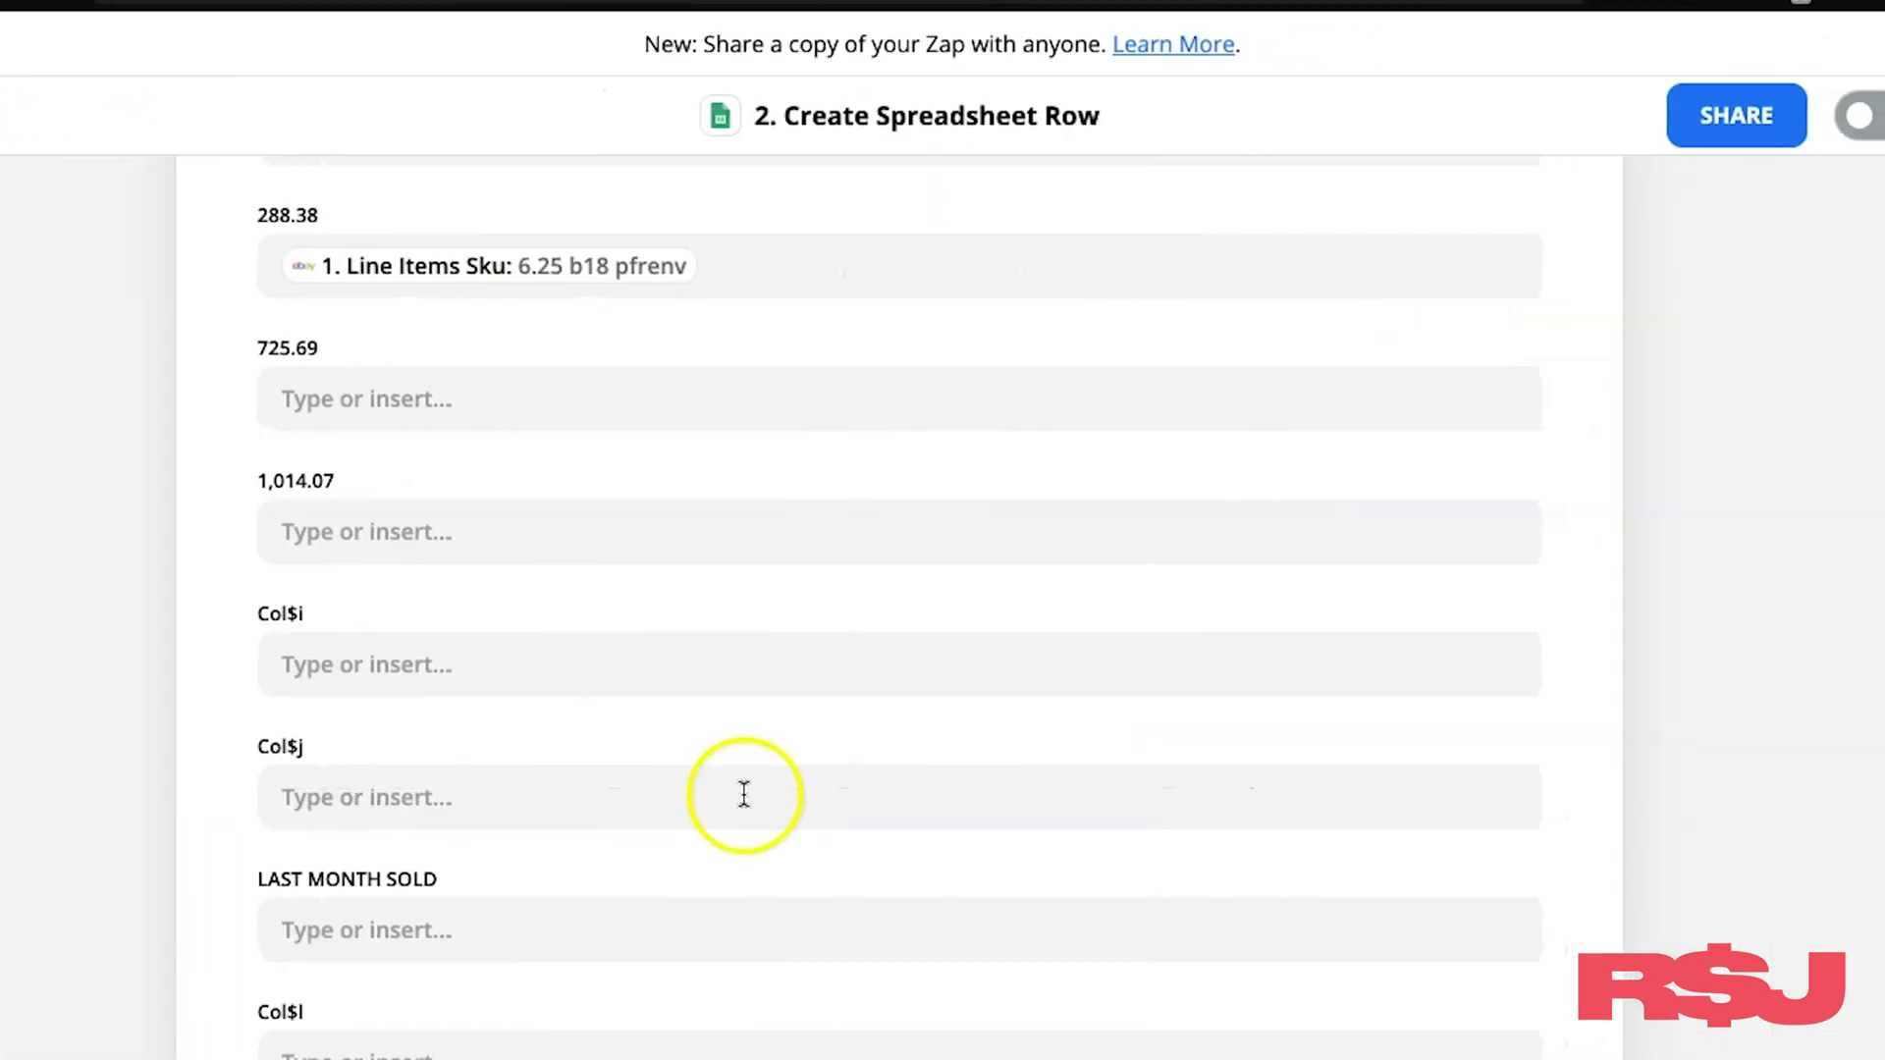
Step: Show all eBay order field options for the Col$j field
left_click(480, 800)
scroll(577, 871, "down", 4)
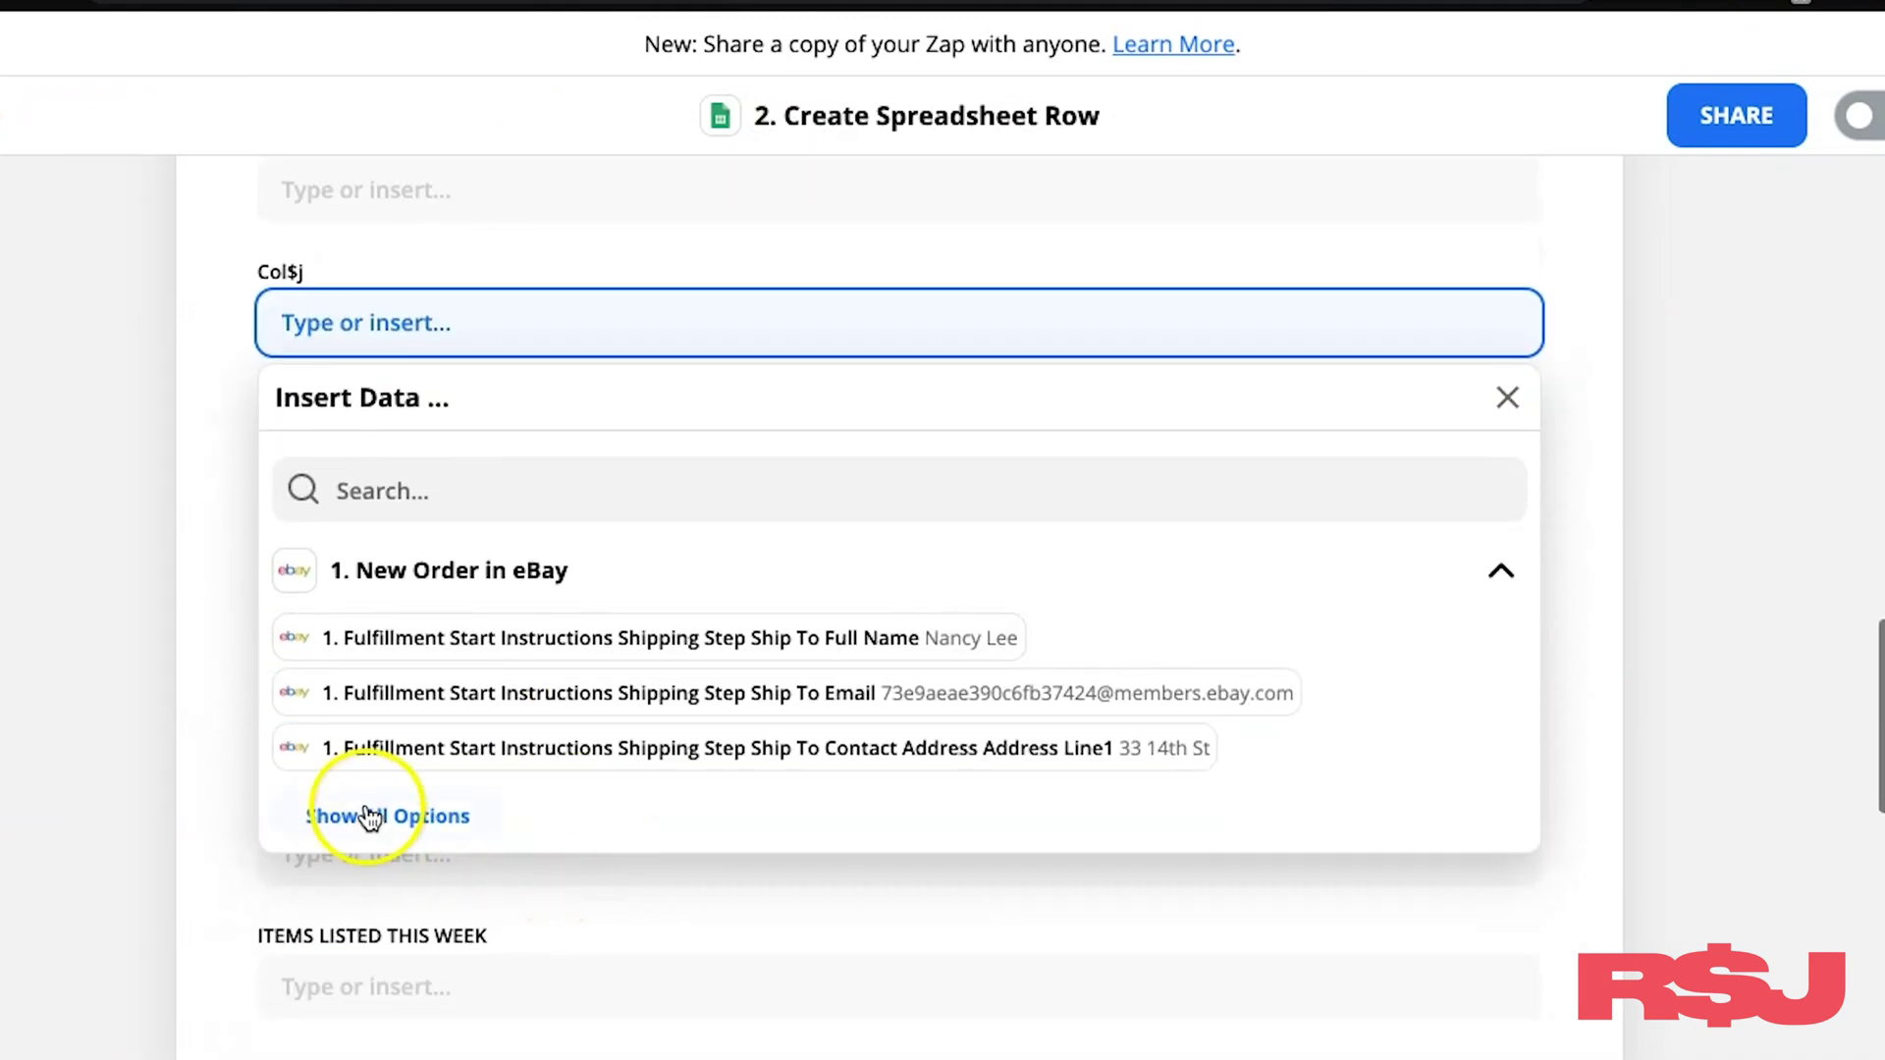
left_click(368, 812)
scroll(673, 841, "down", 5)
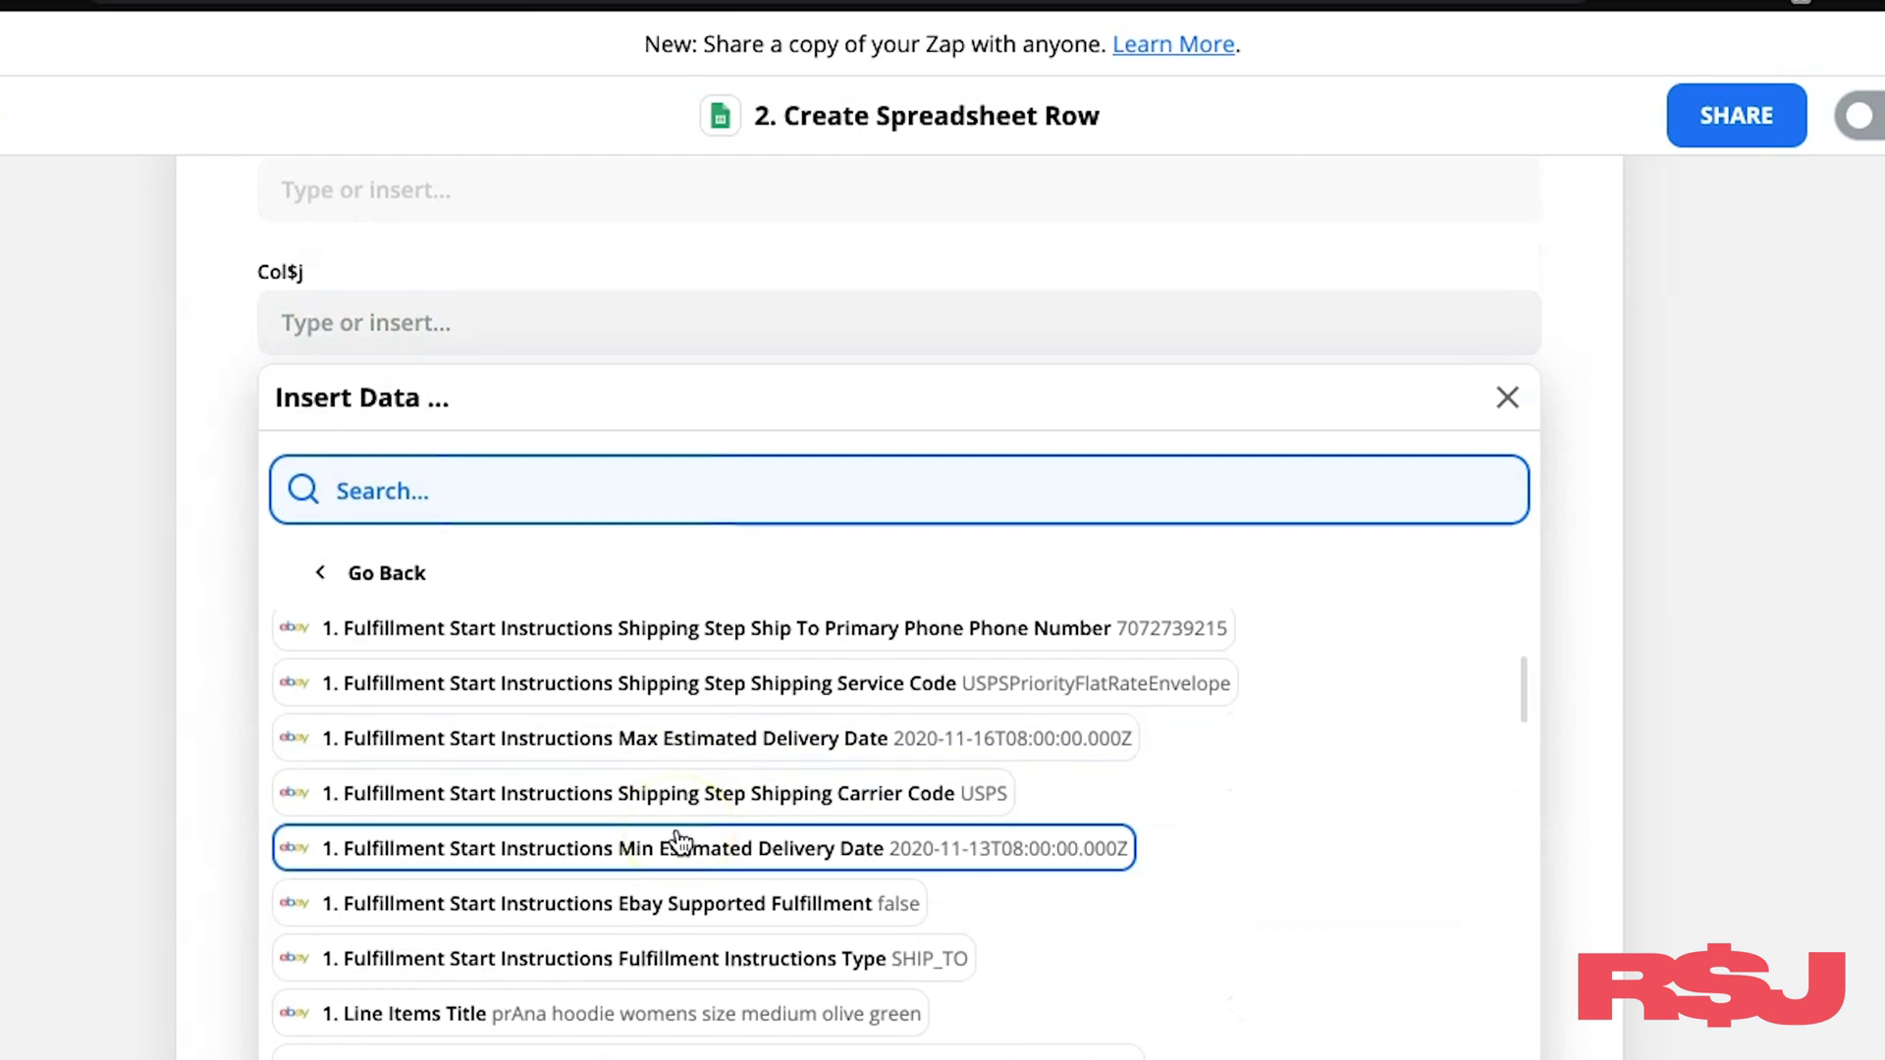
scroll(681, 841, "down", 4)
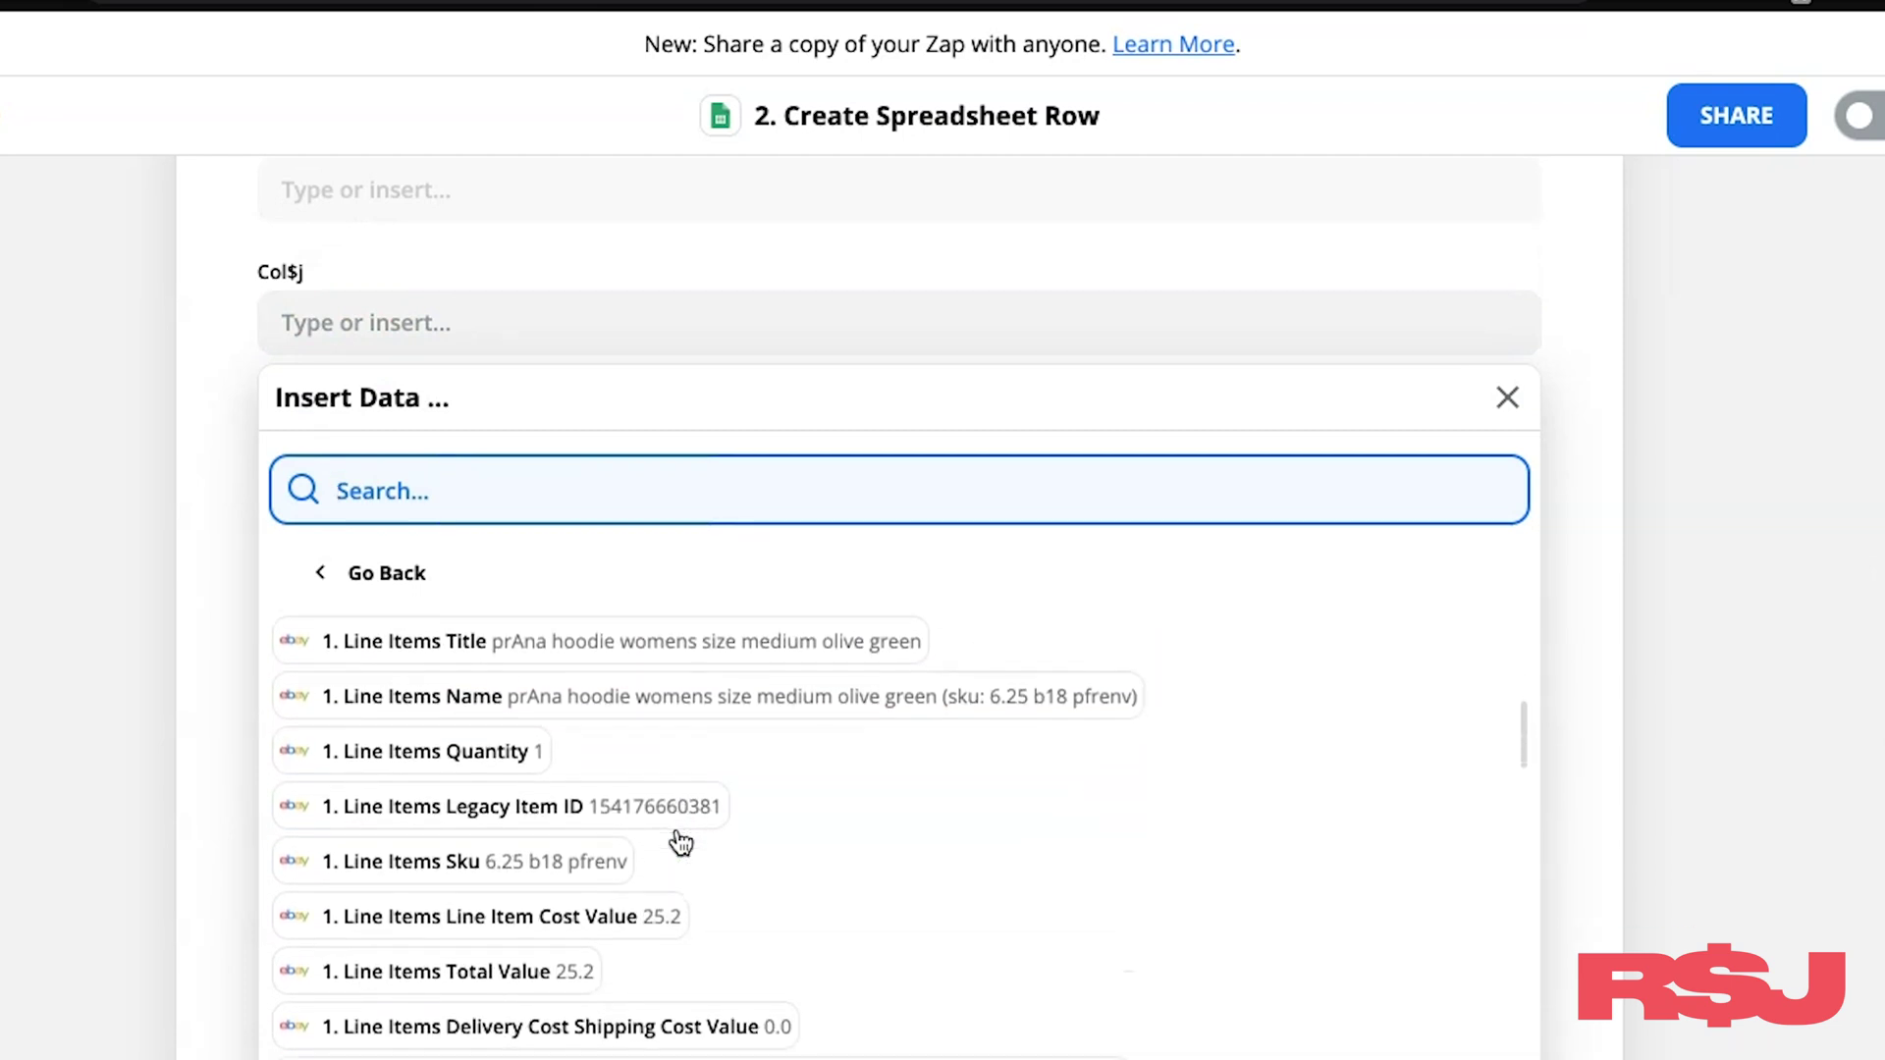
scroll(471, 828, "down", 2)
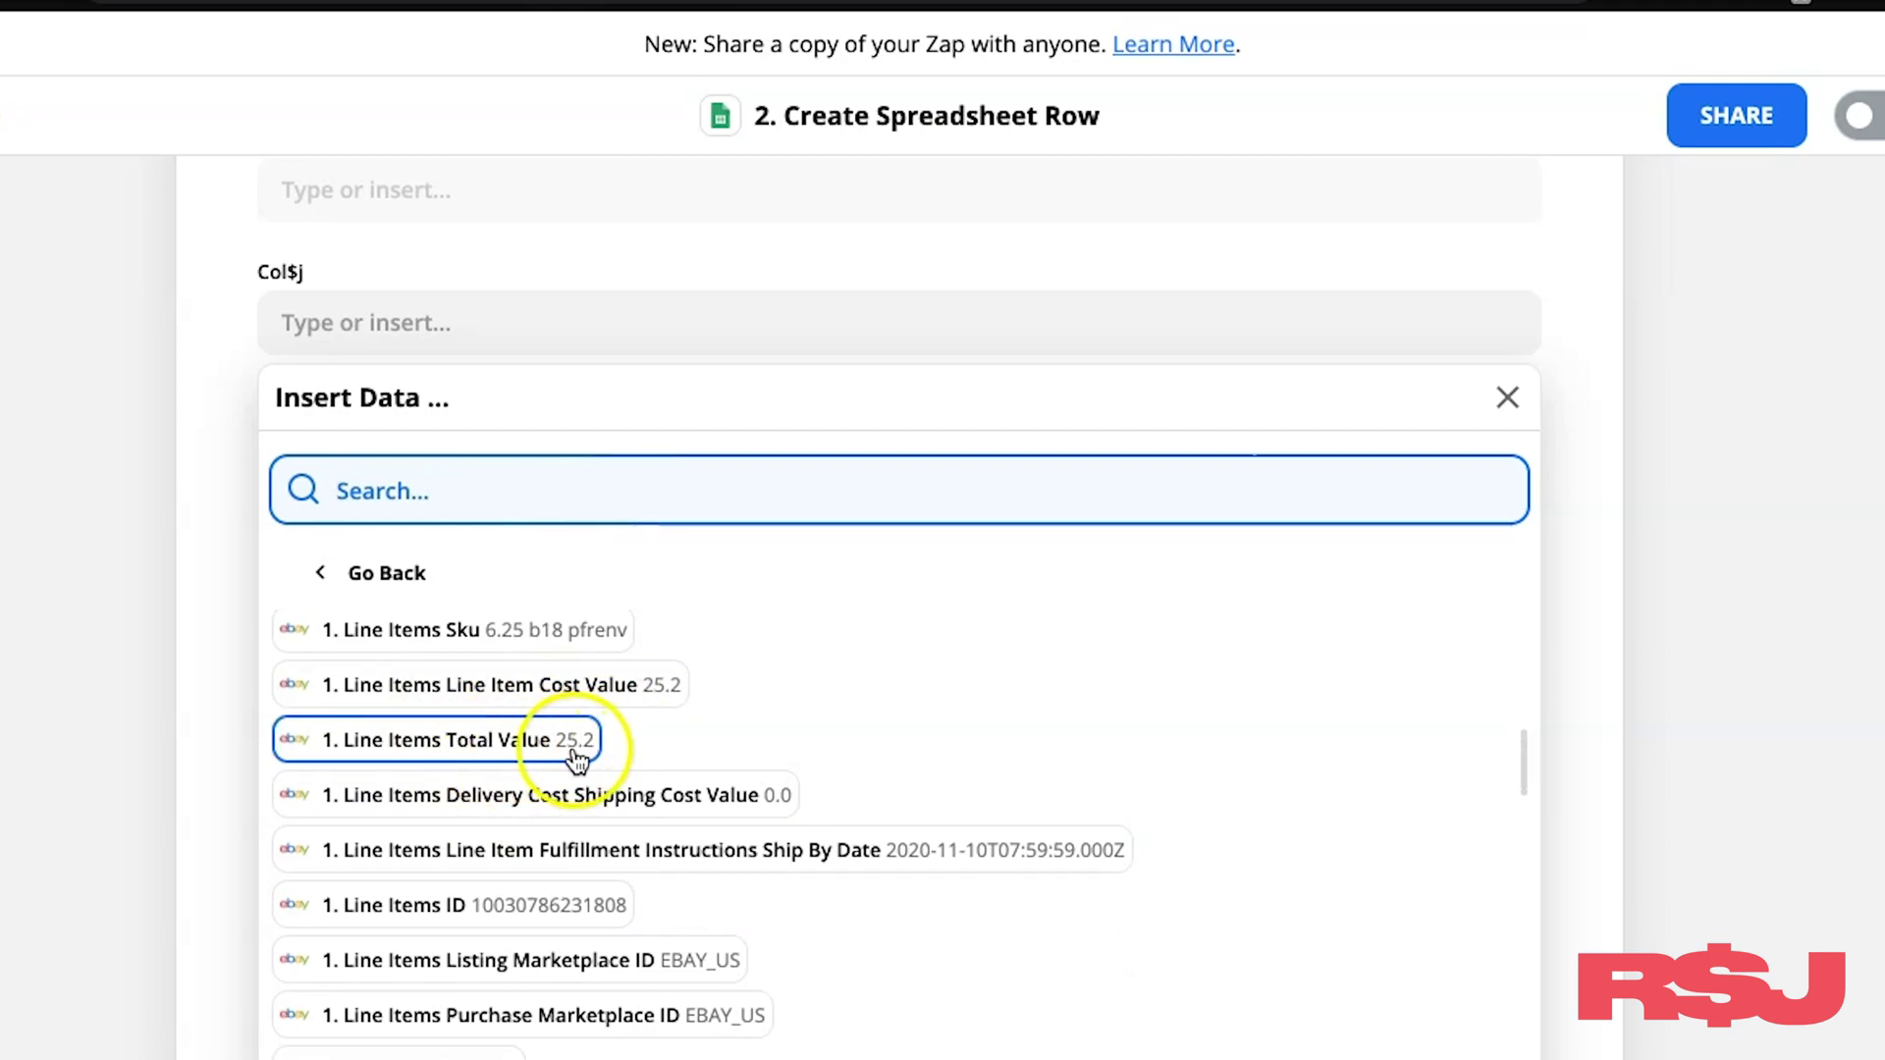
scroll(614, 750, "down", 5)
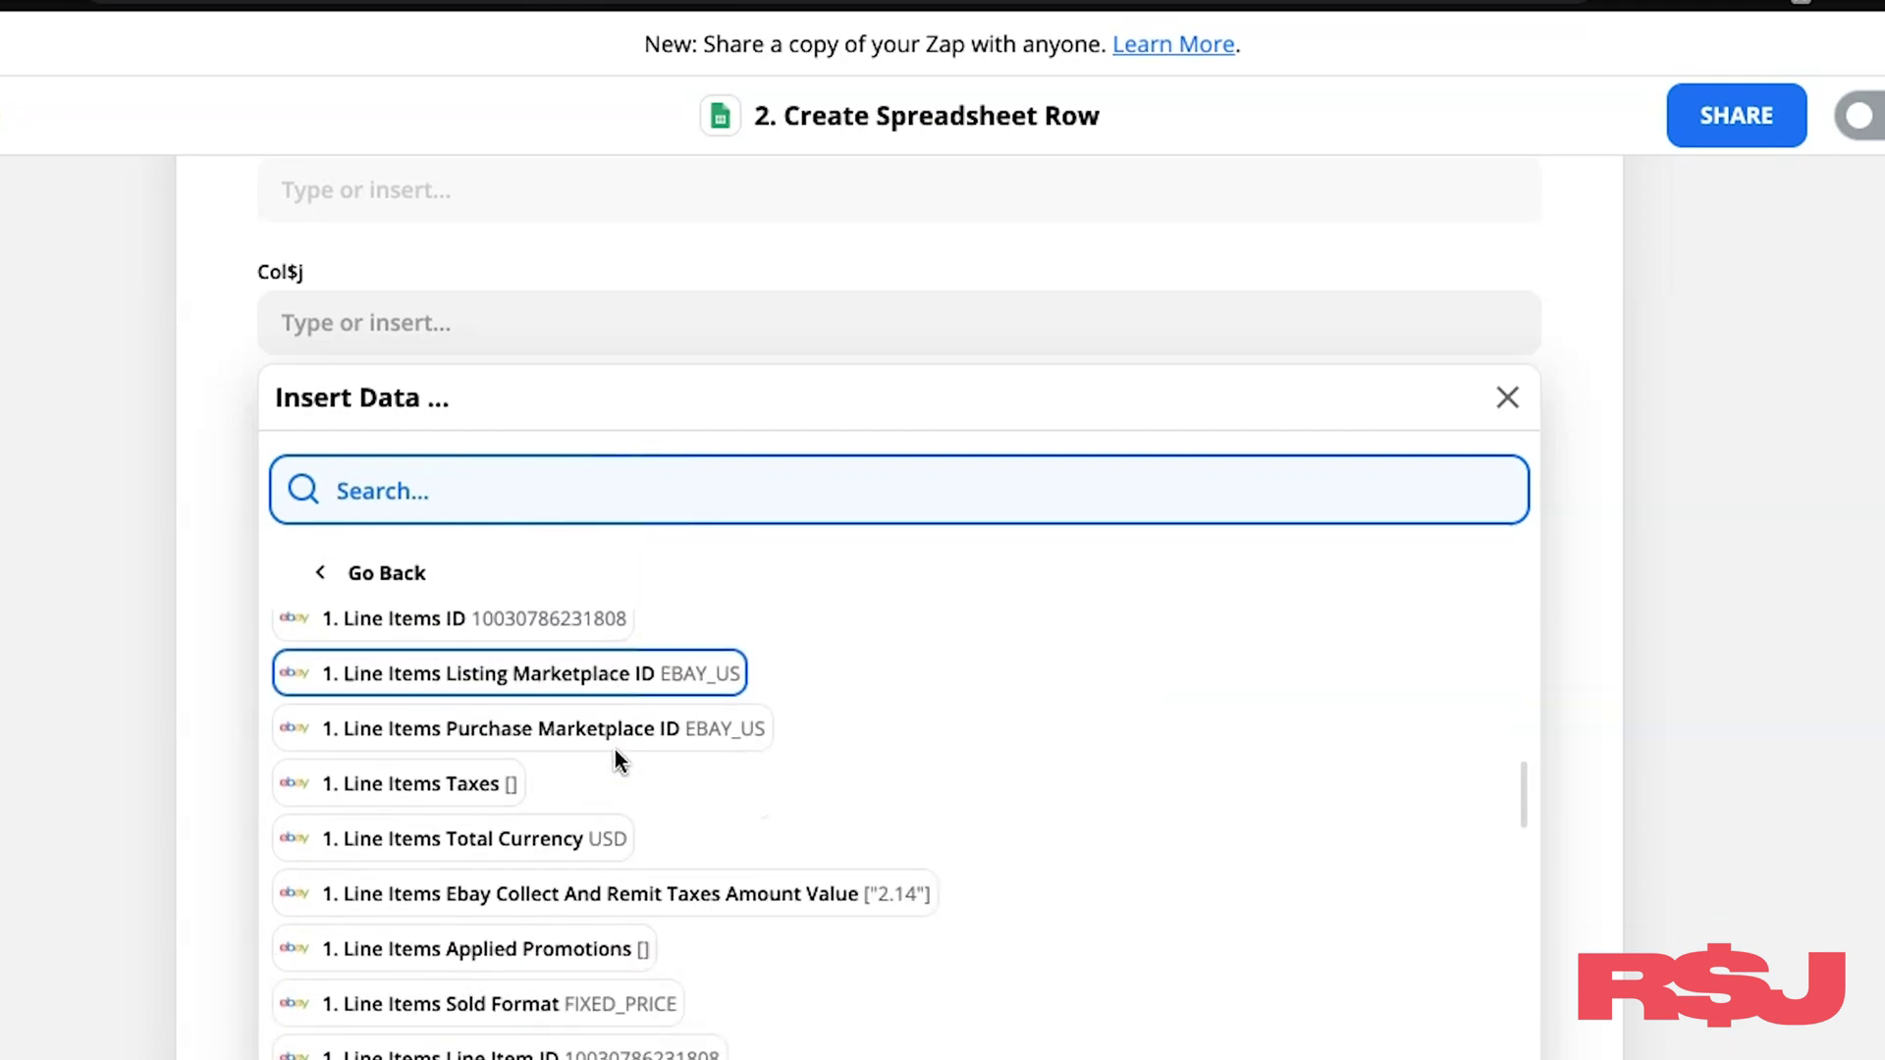
scroll(727, 846, "down", 5)
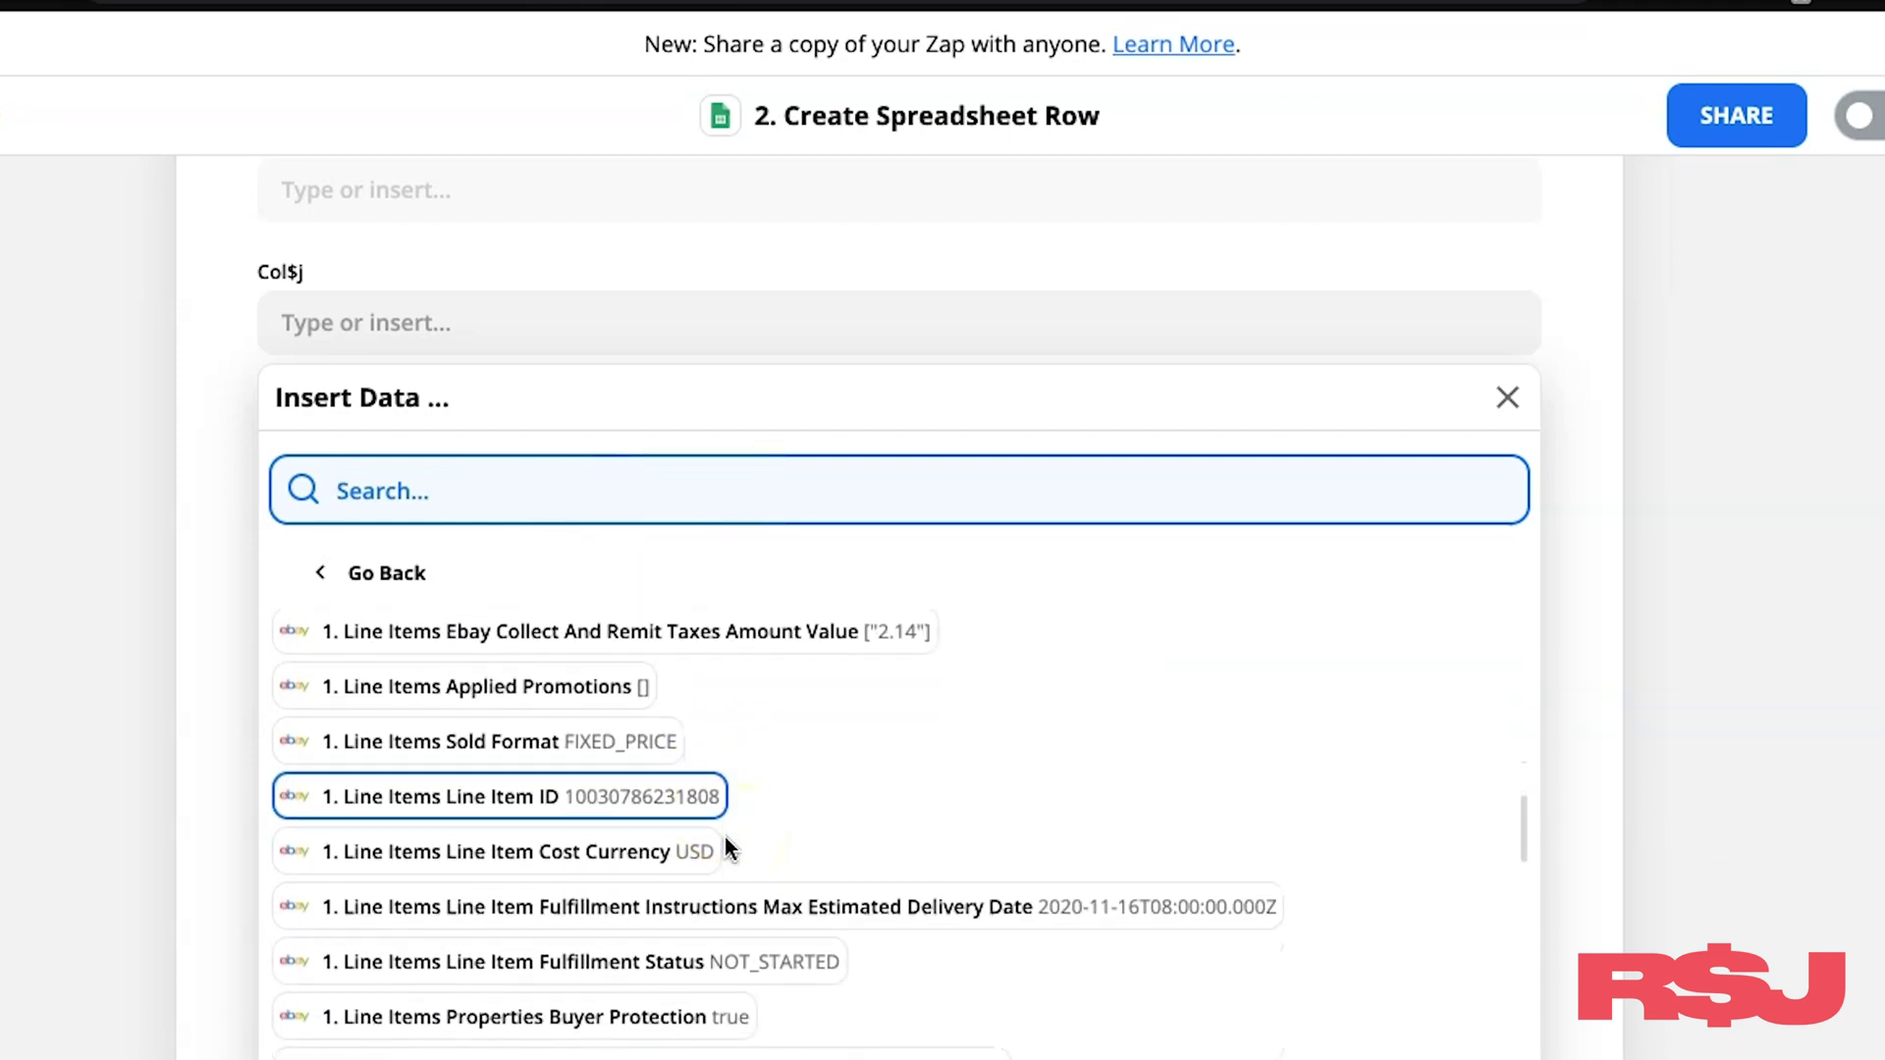
scroll(721, 846, "up", 3)
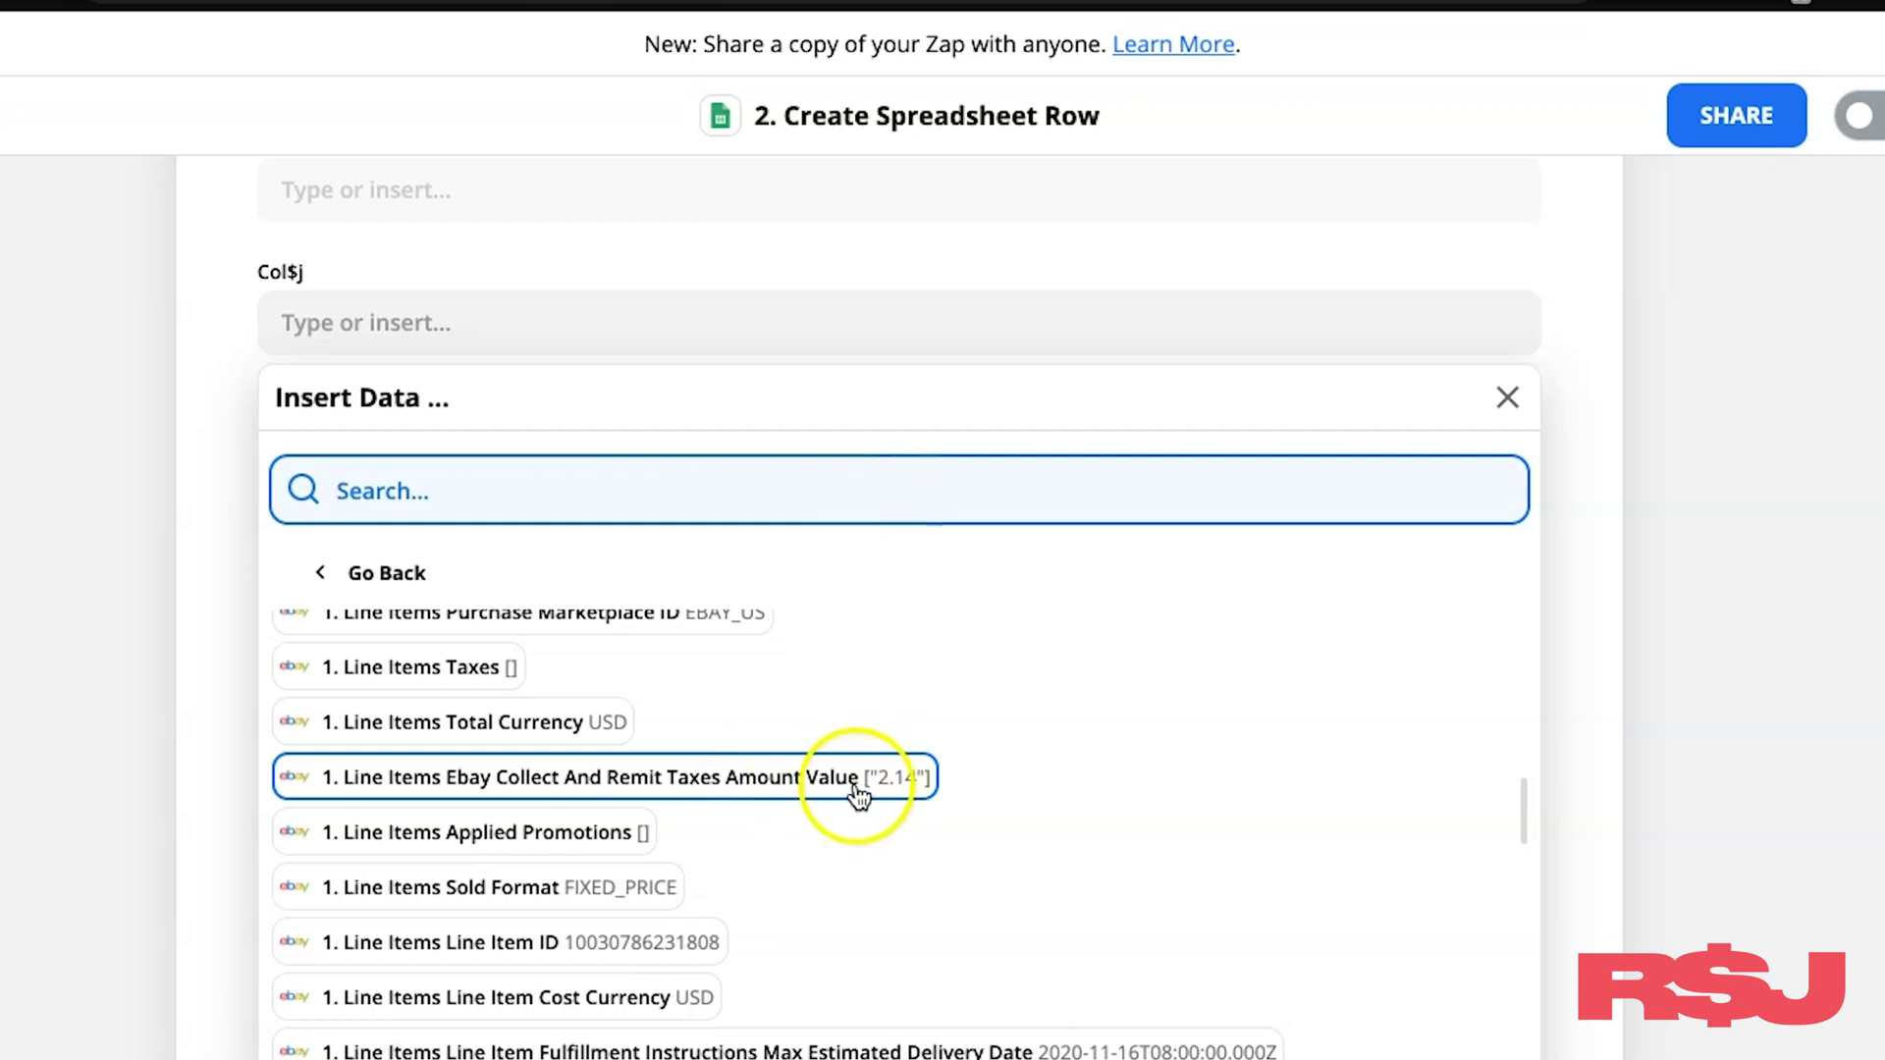
scroll(858, 779, "down", 1)
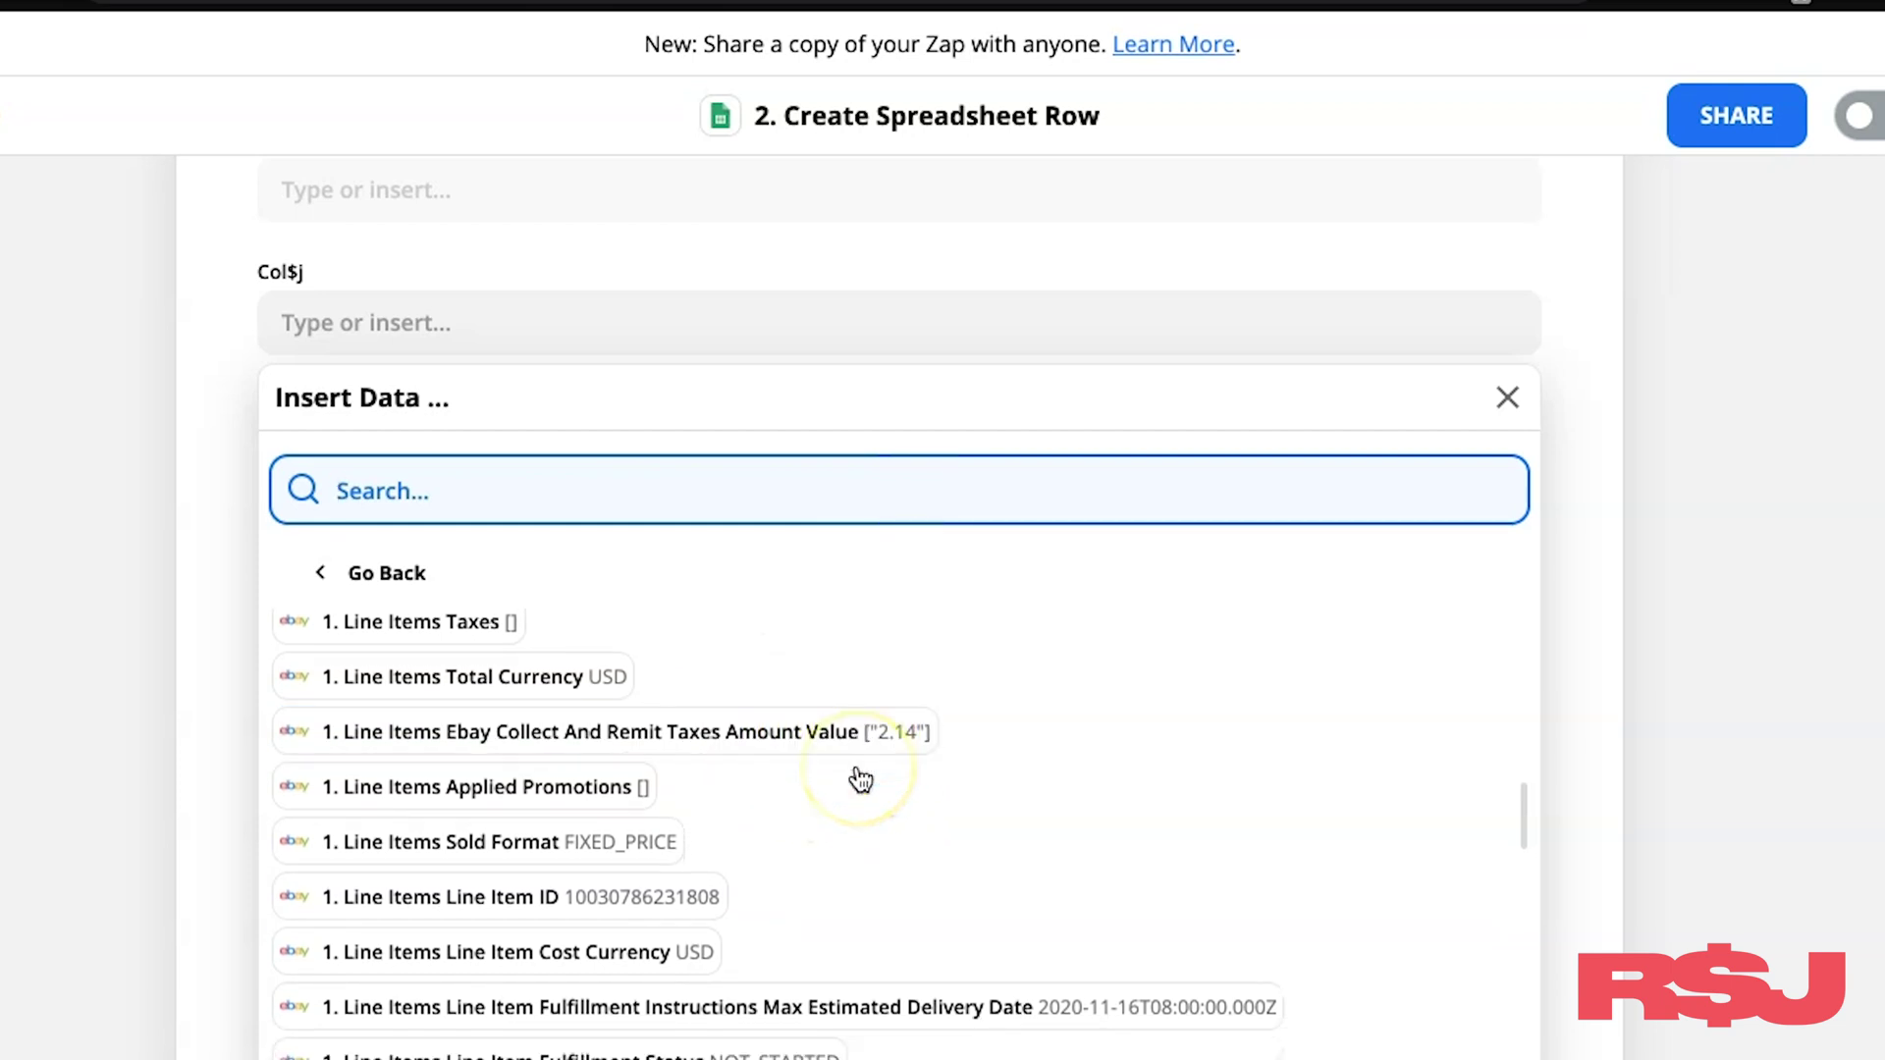
scroll(860, 781, "down", 3)
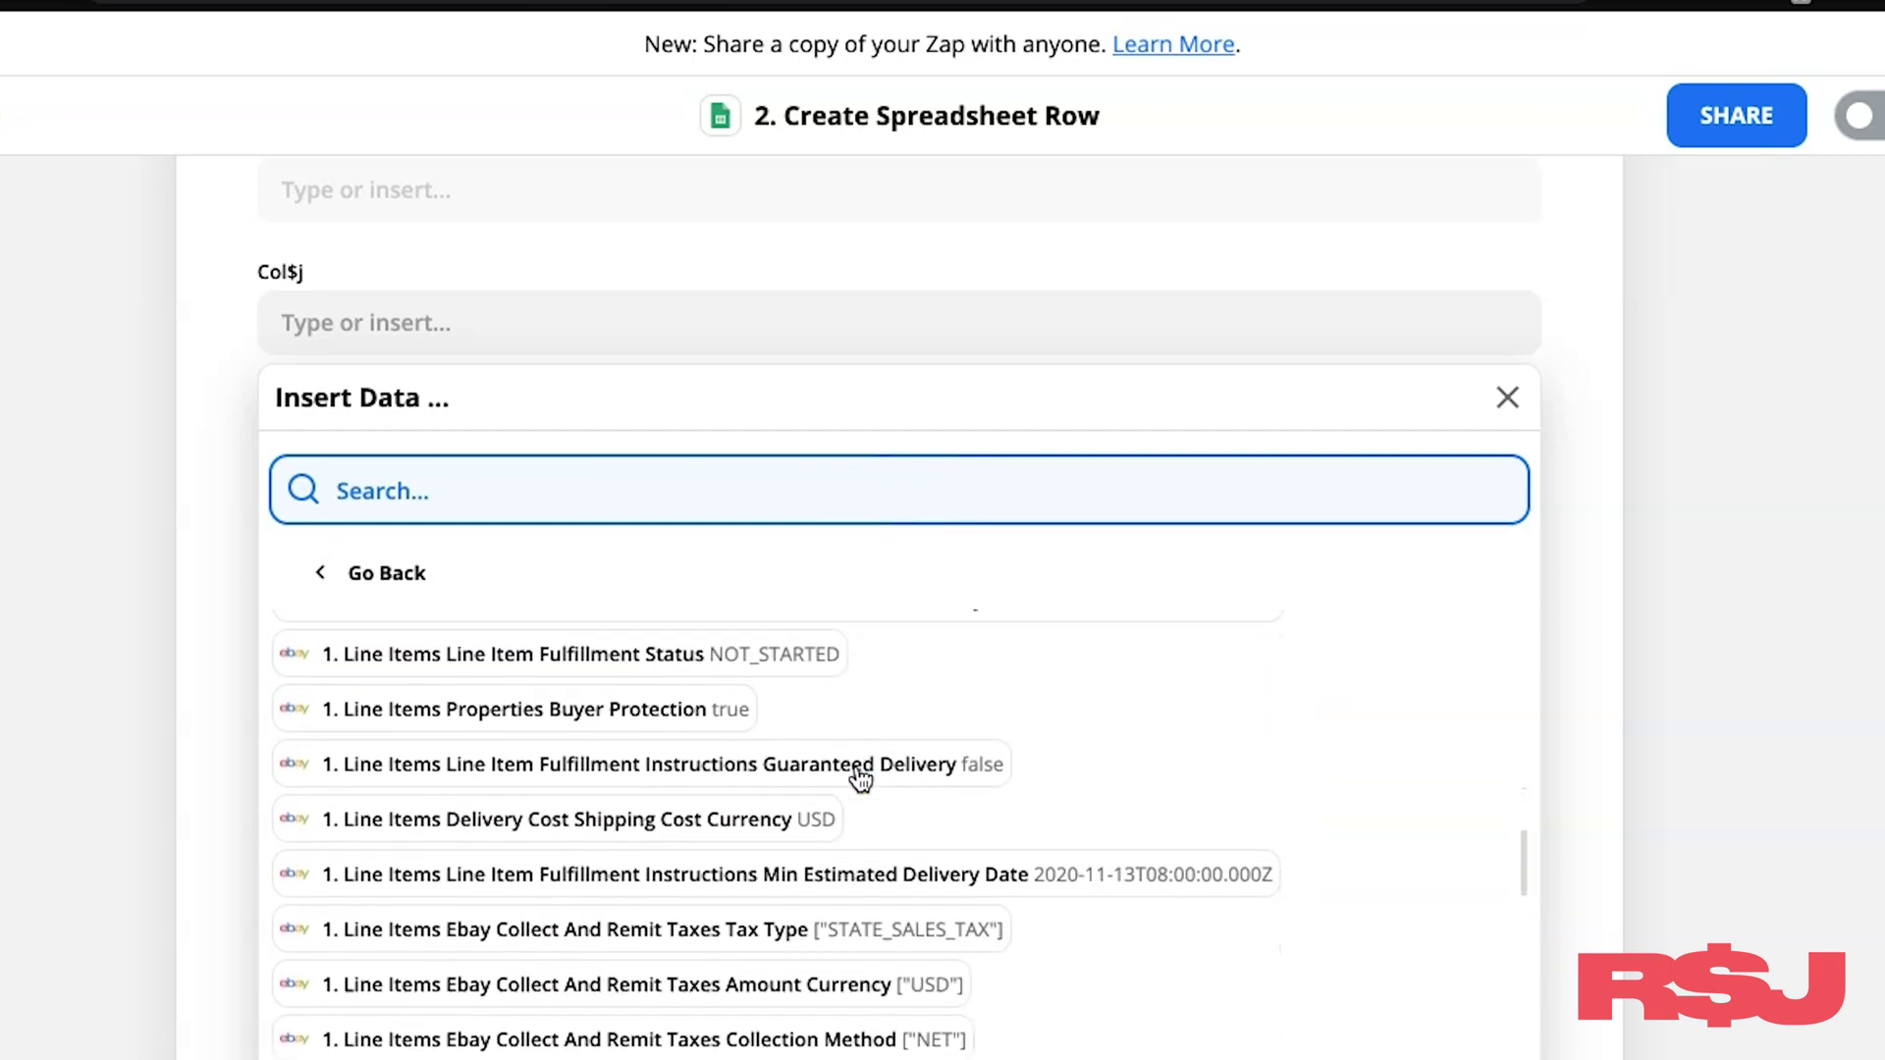
scroll(861, 780, "down", 4)
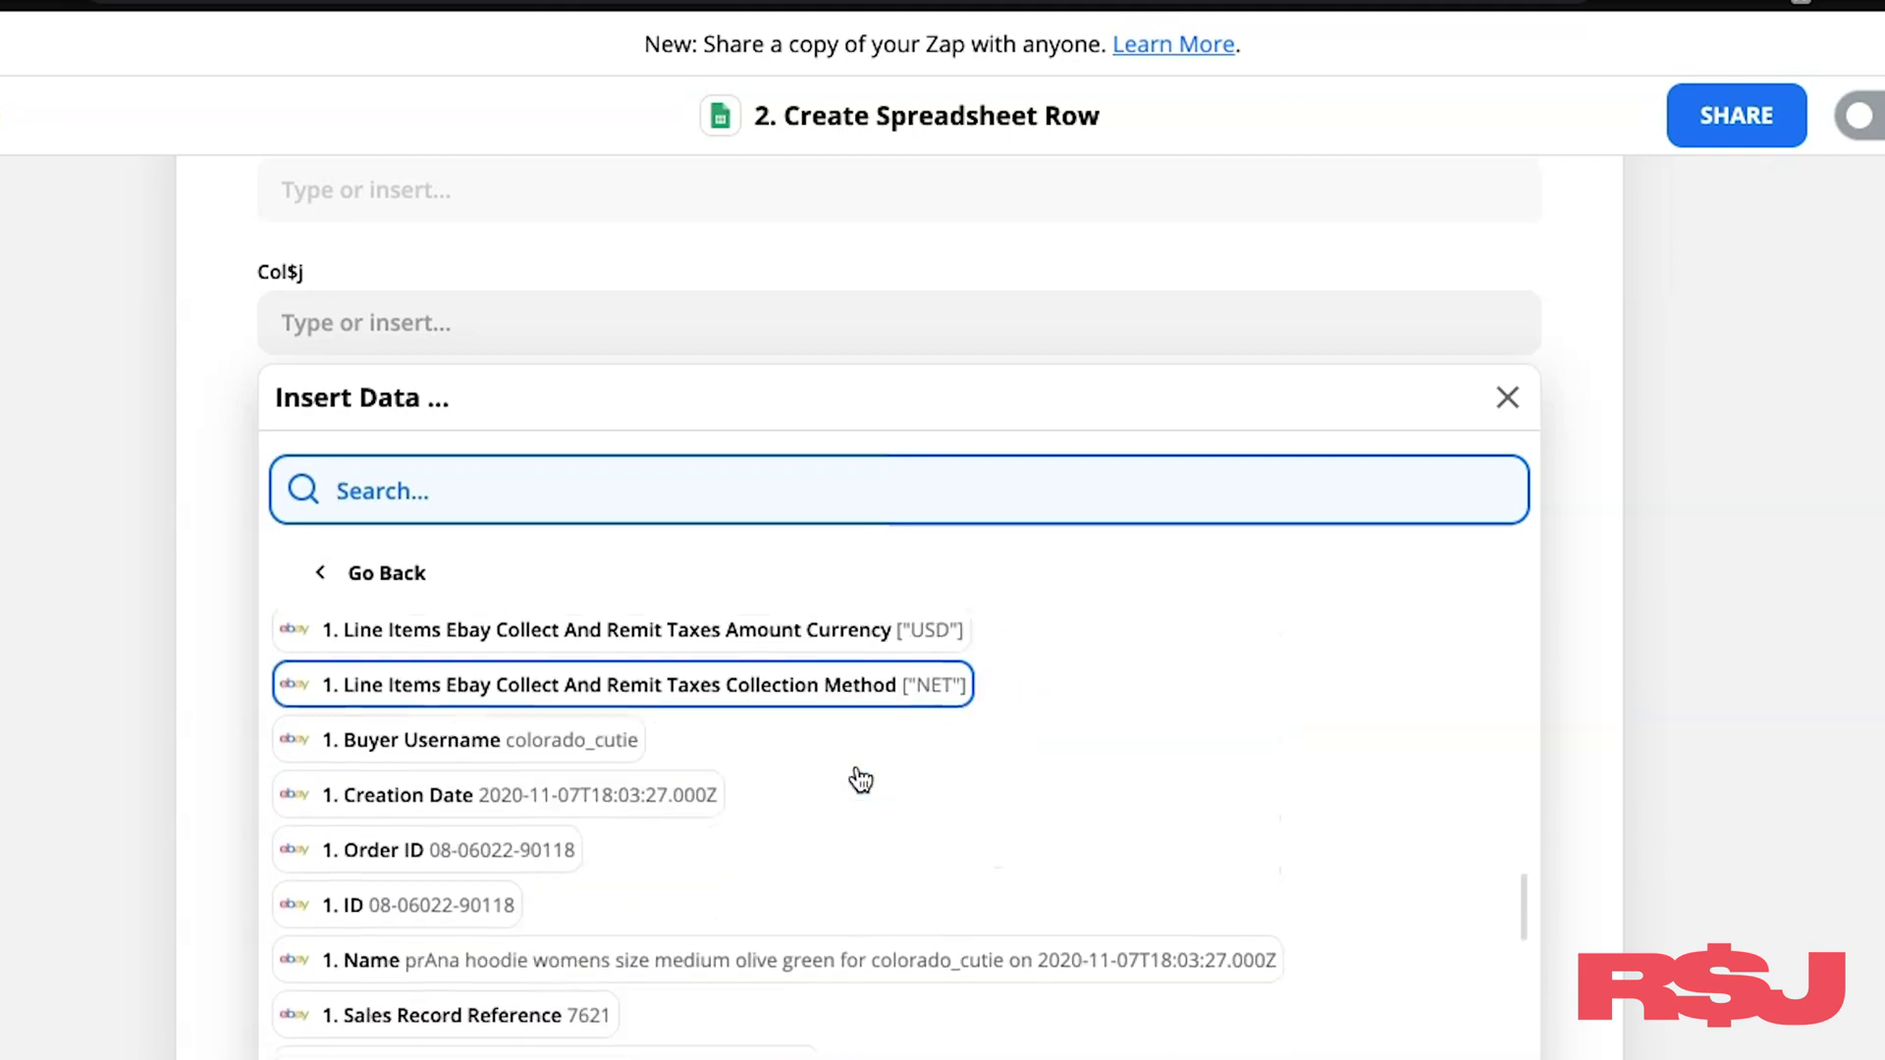
scroll(861, 780, "down", 2)
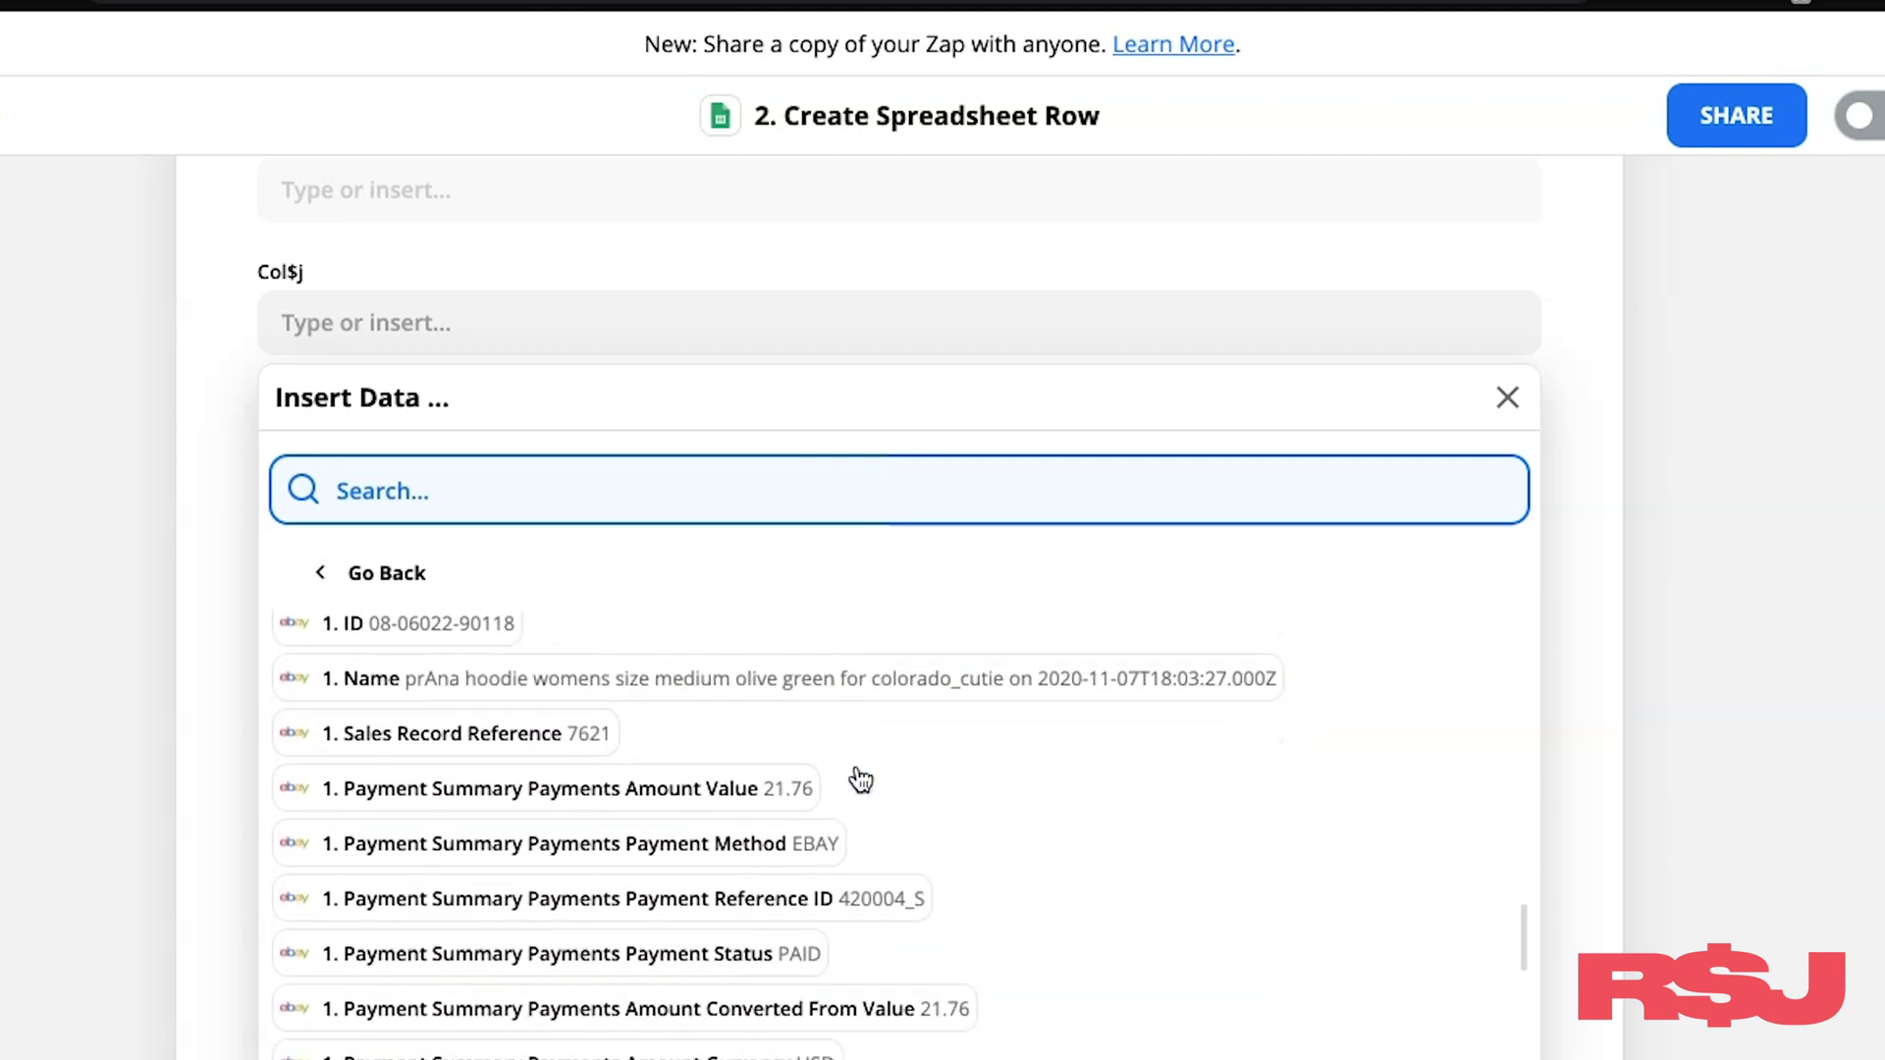
Step: Insert Payment Summary Payments Amount Value (21.76) into Col$j and close the list
left_click(797, 815)
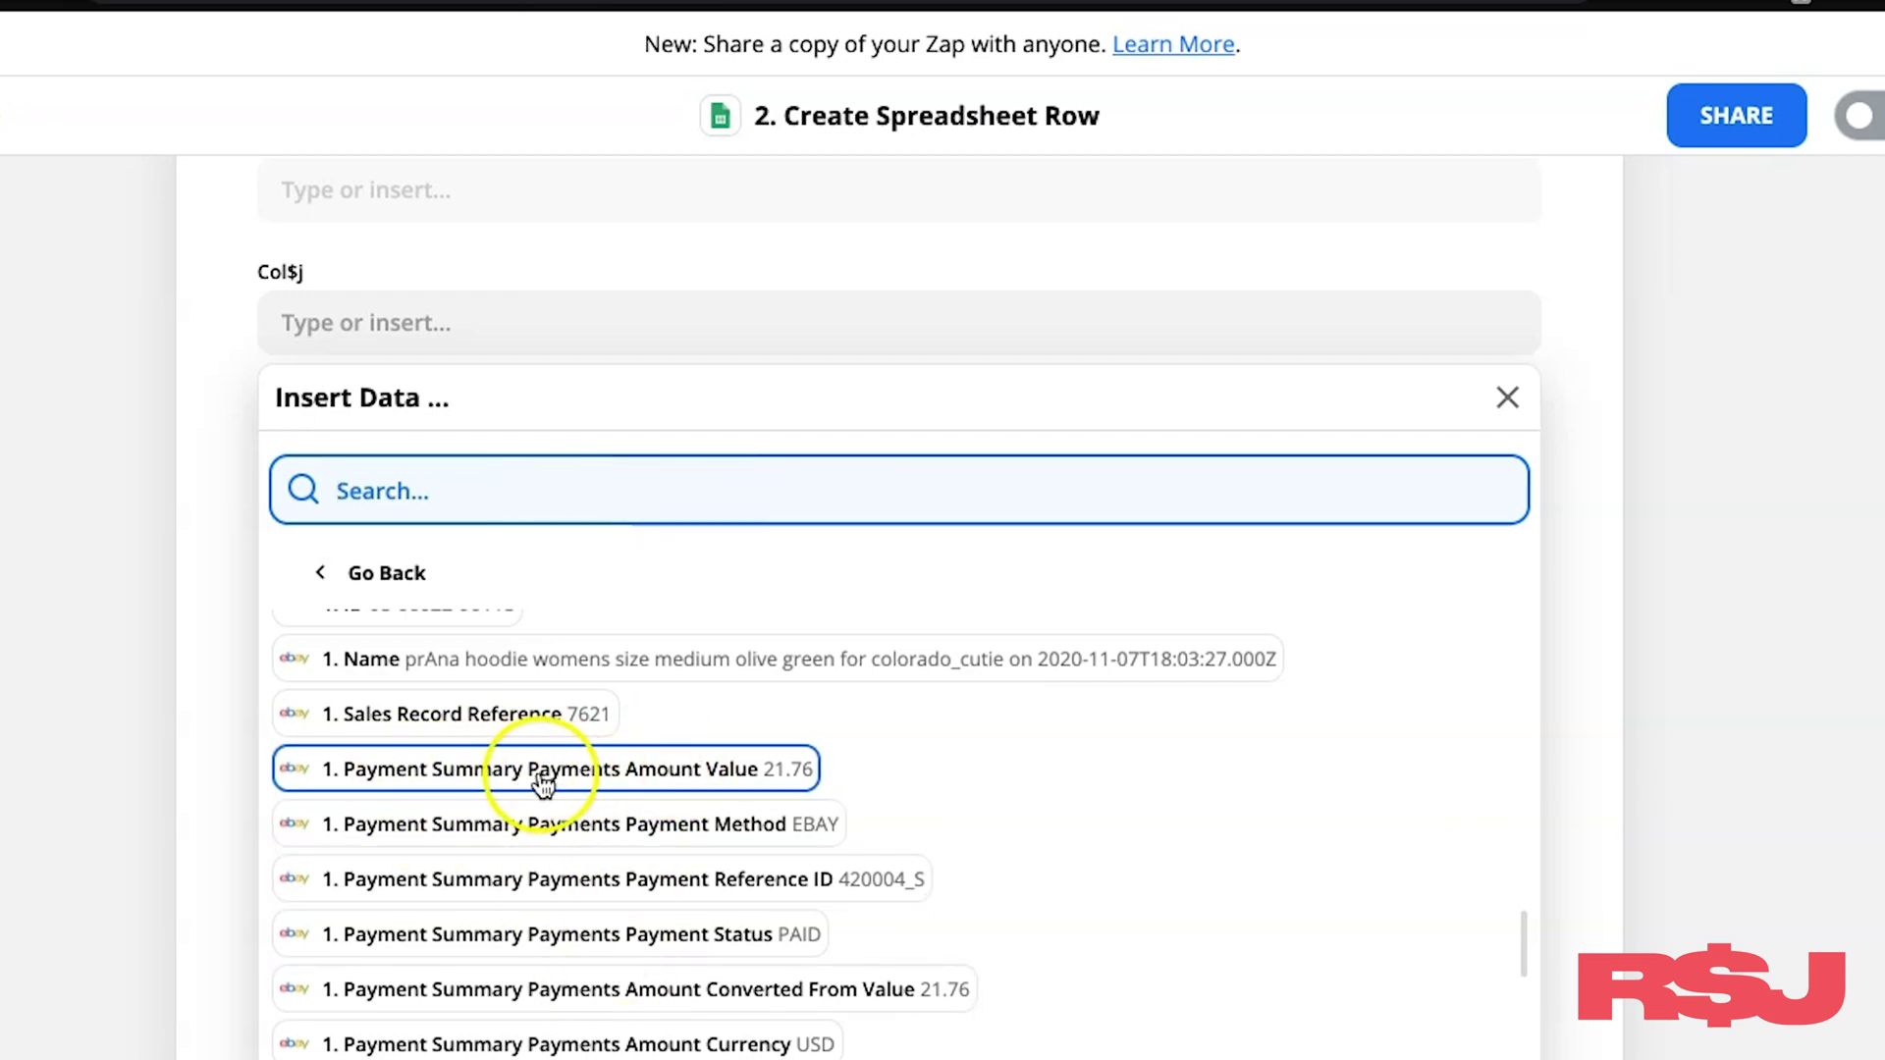
left_click(782, 775)
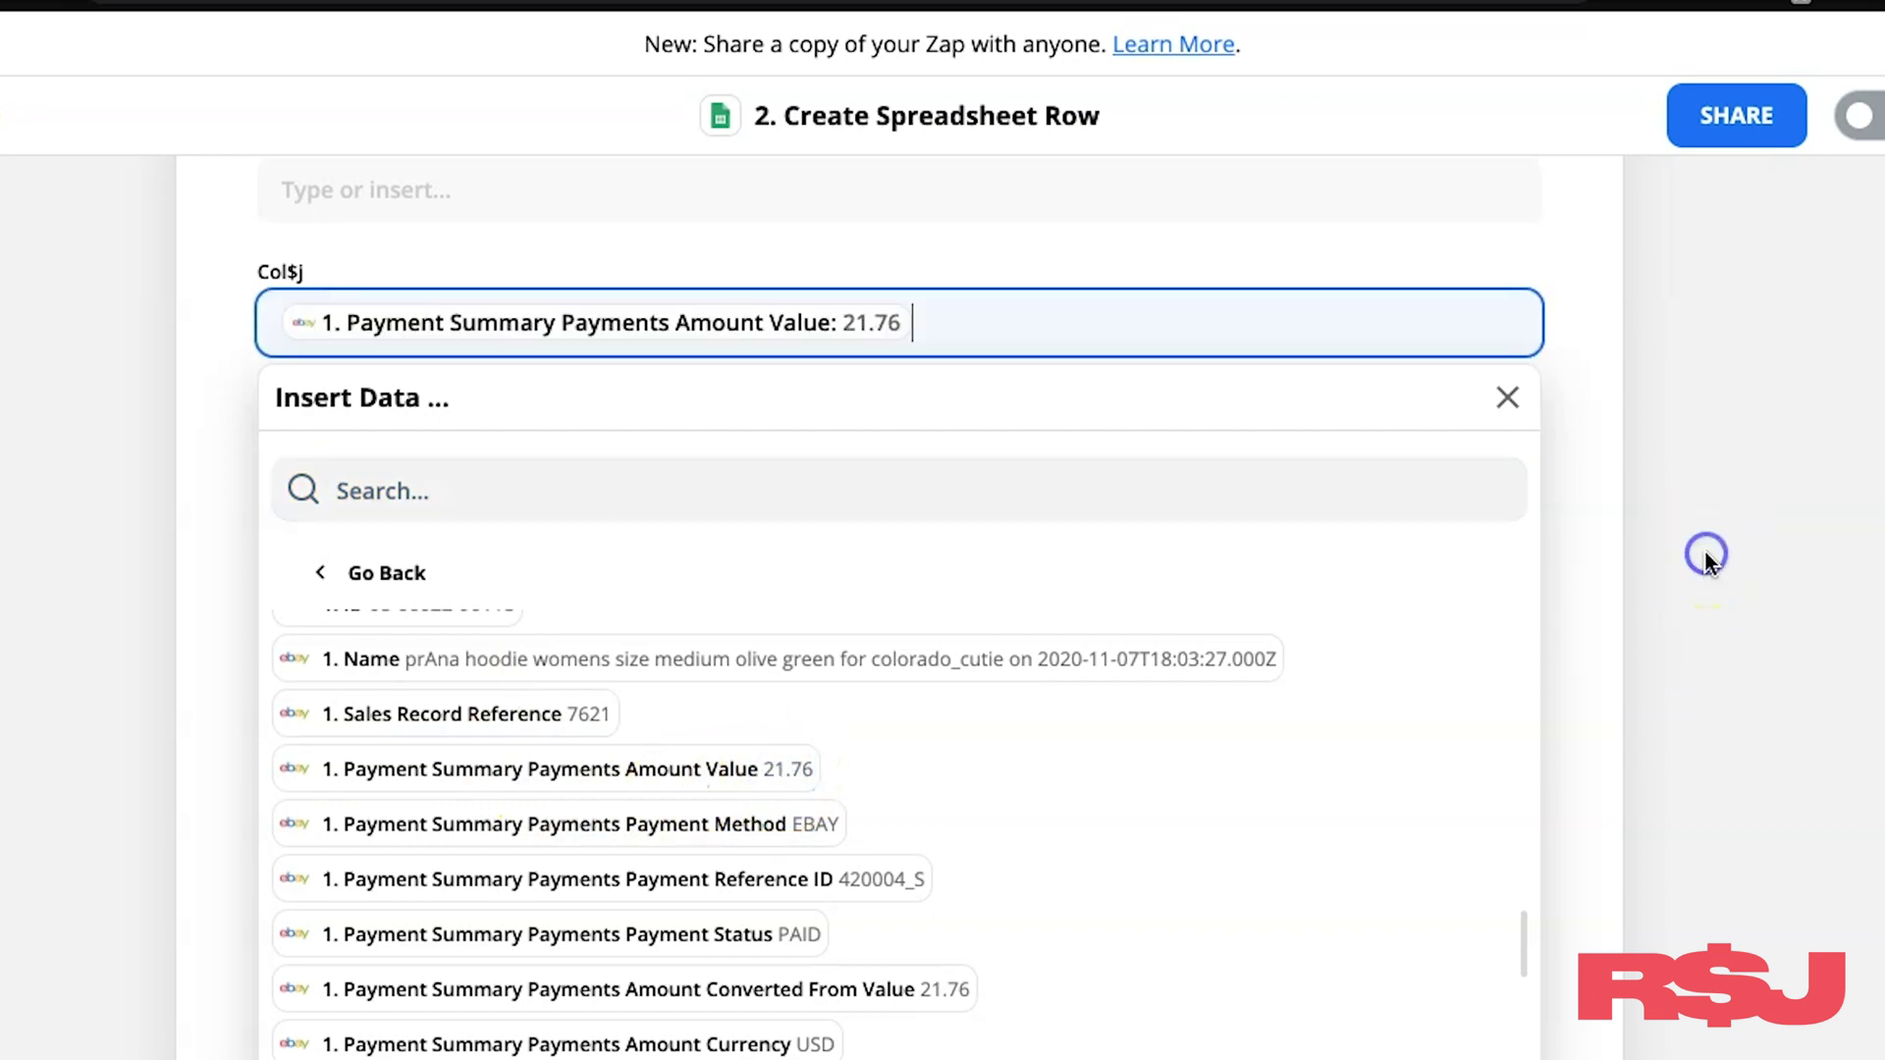
left_click(1705, 554)
scroll(821, 724, "down", 10)
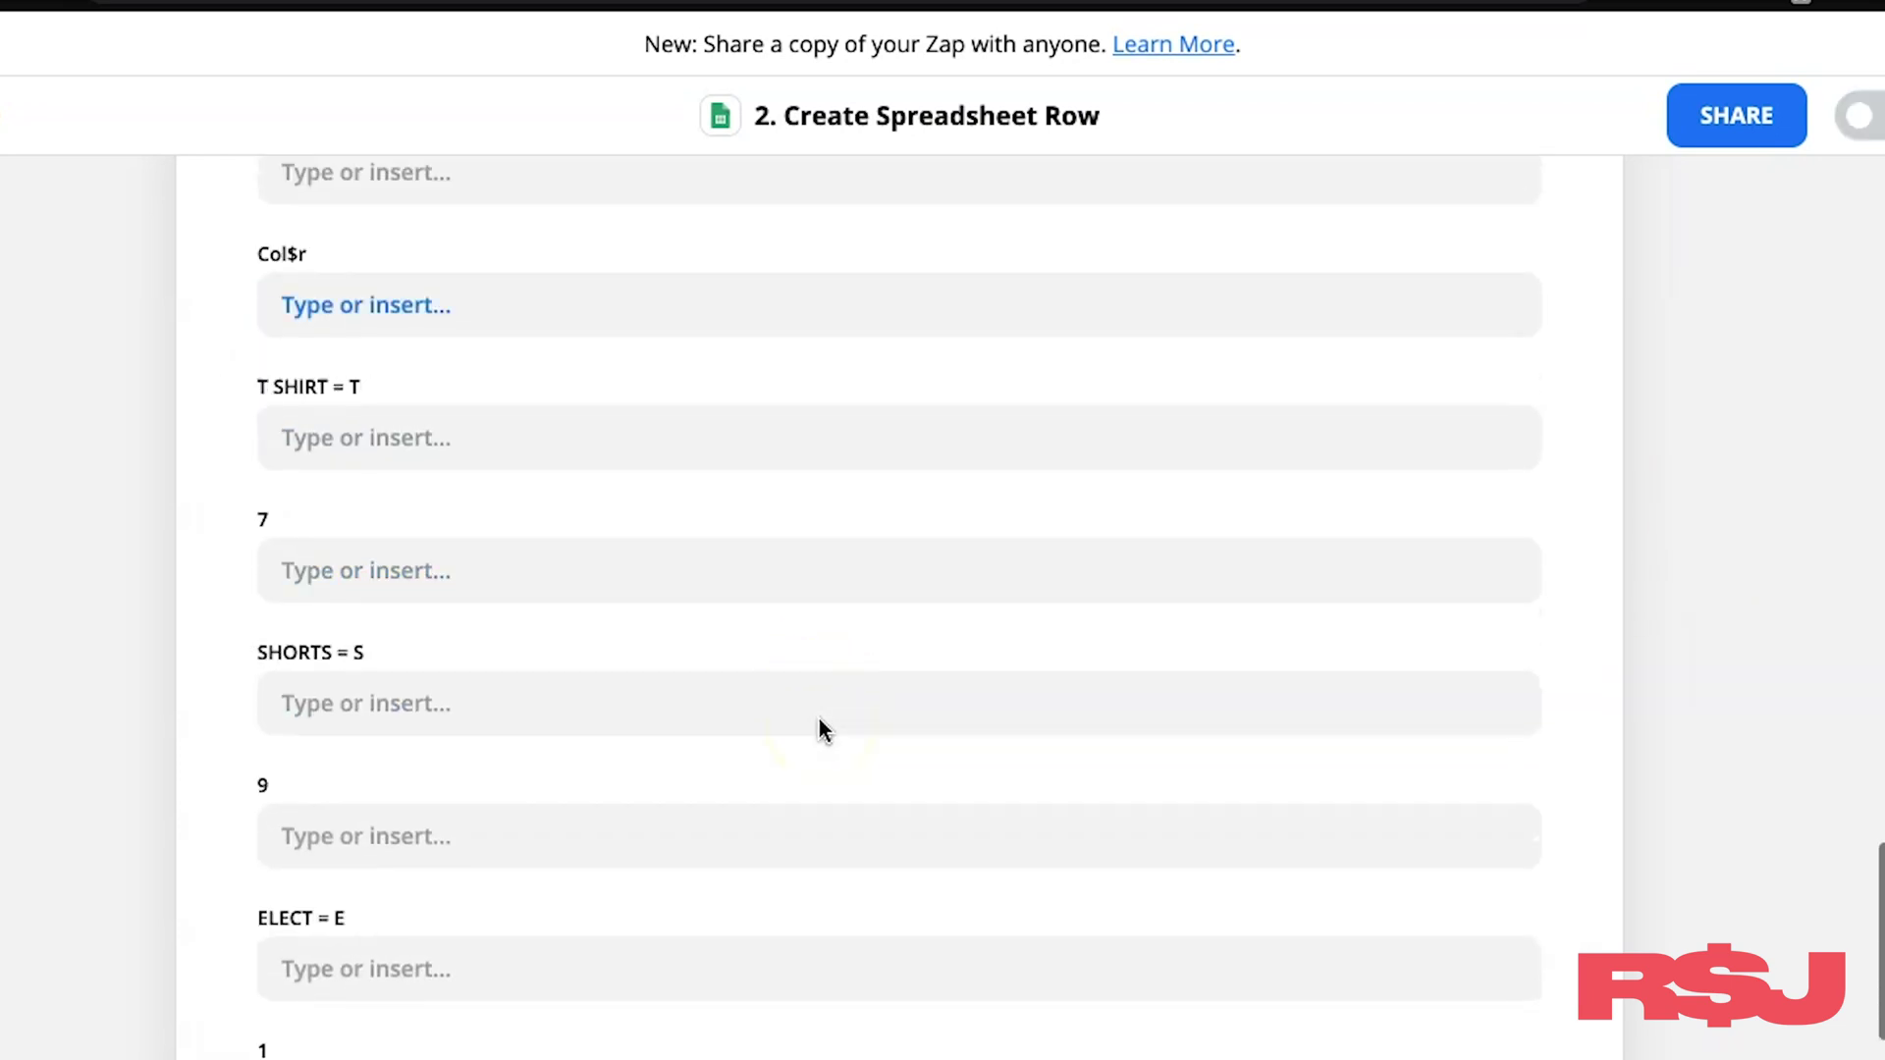
Step: Finish the row mapping and retest the action to send a new row
scroll(819, 719, "down", 5)
left_click(740, 709)
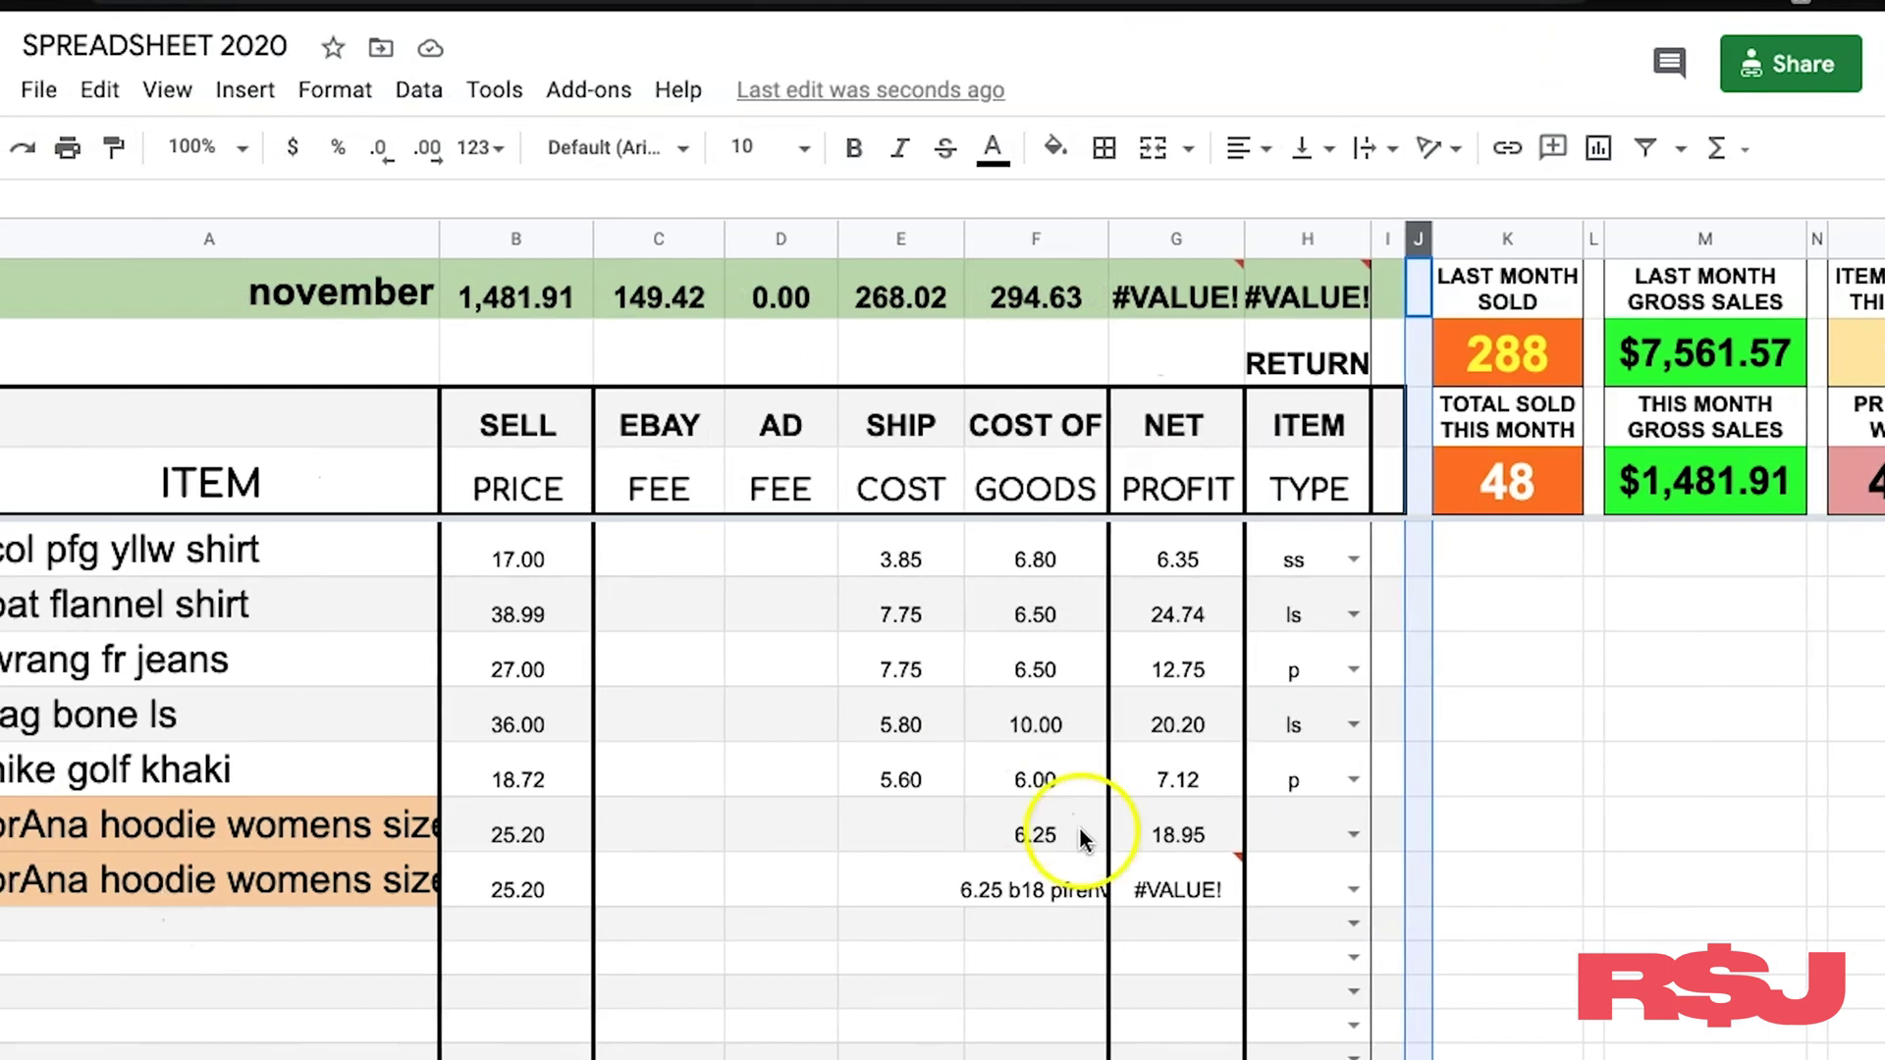
left_click(1506, 893)
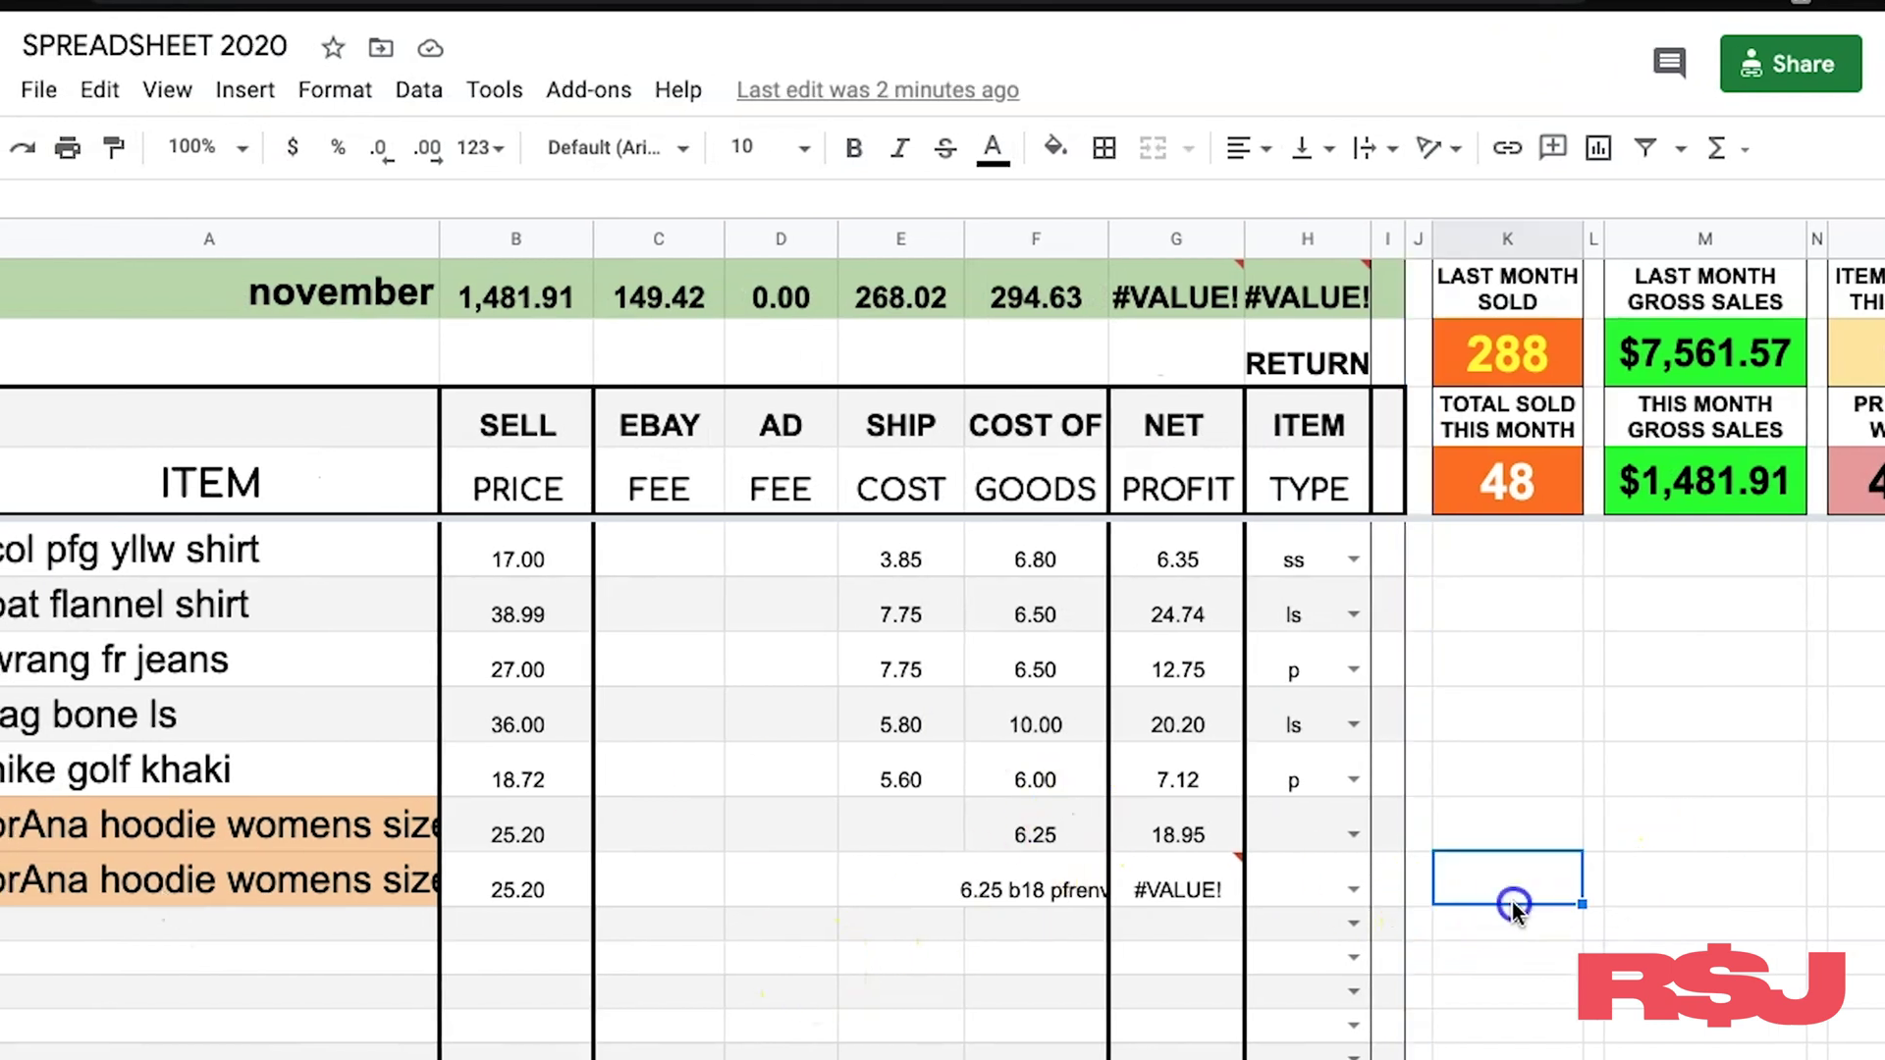
left_click(895, 900)
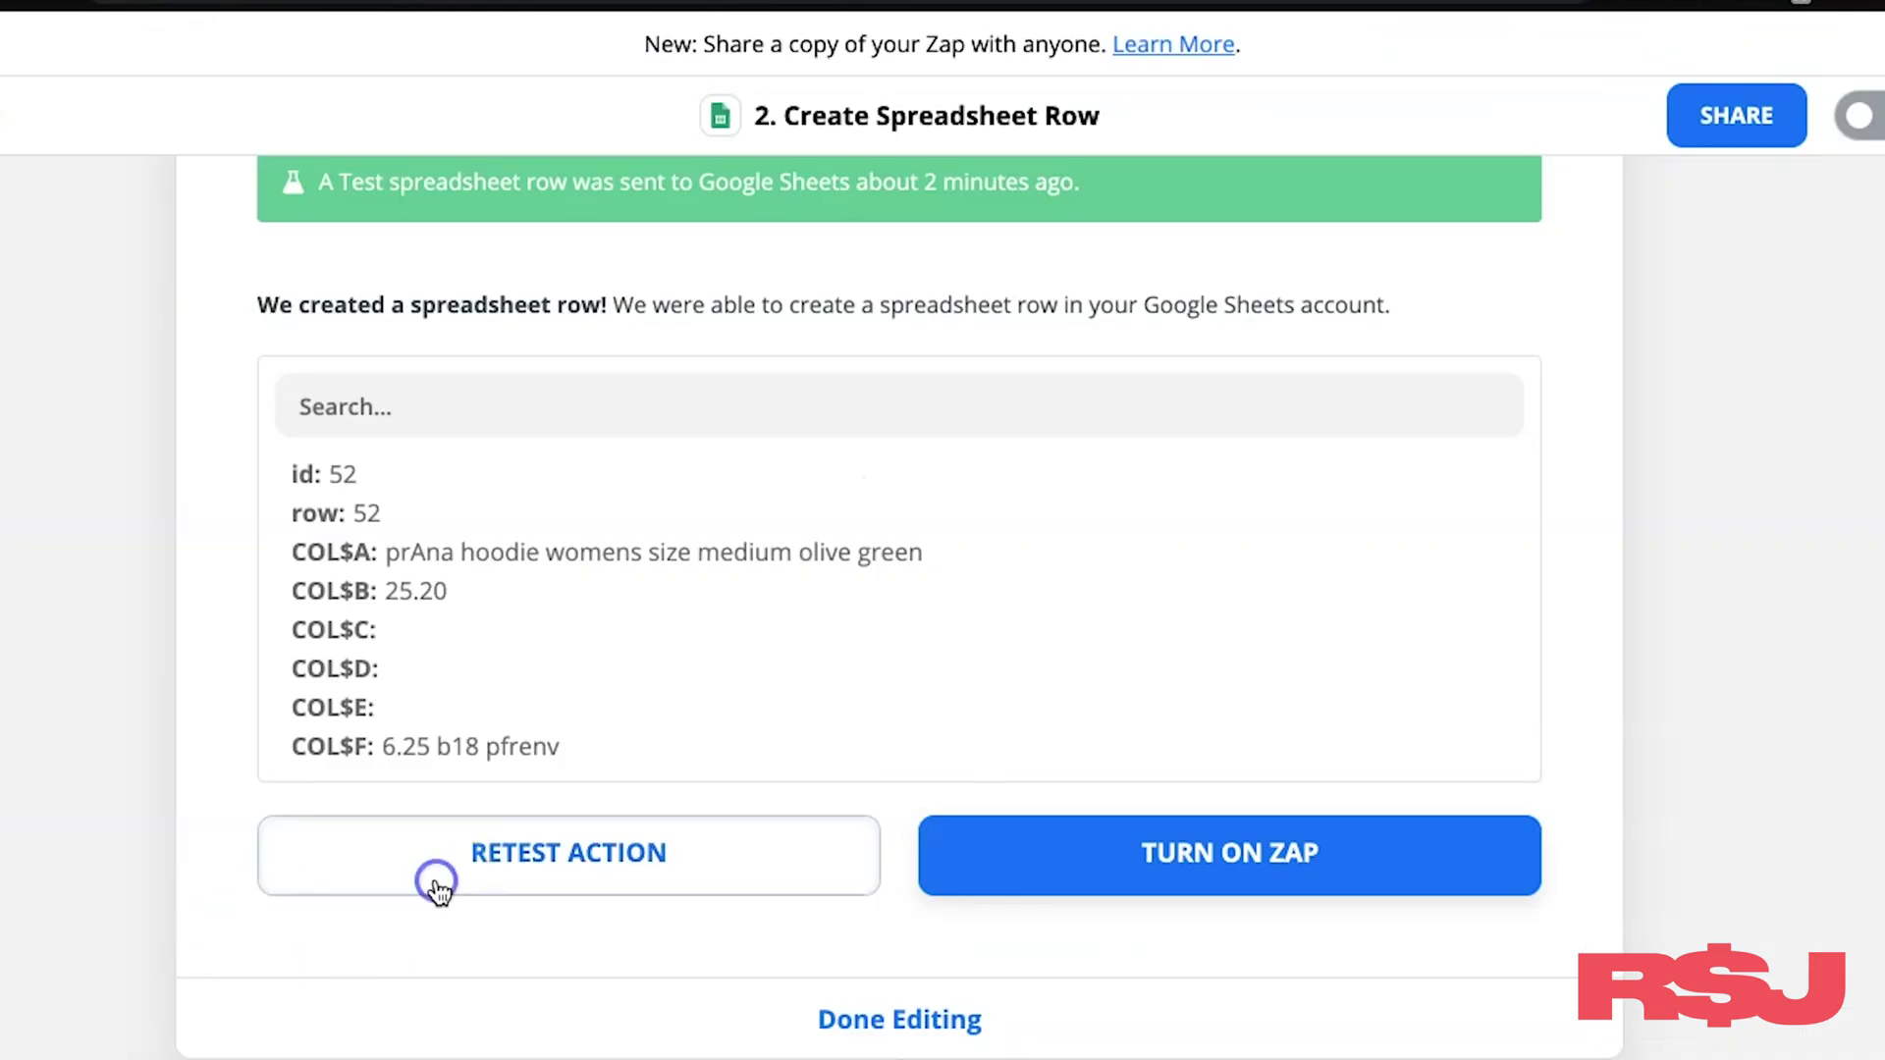
left_click(433, 879)
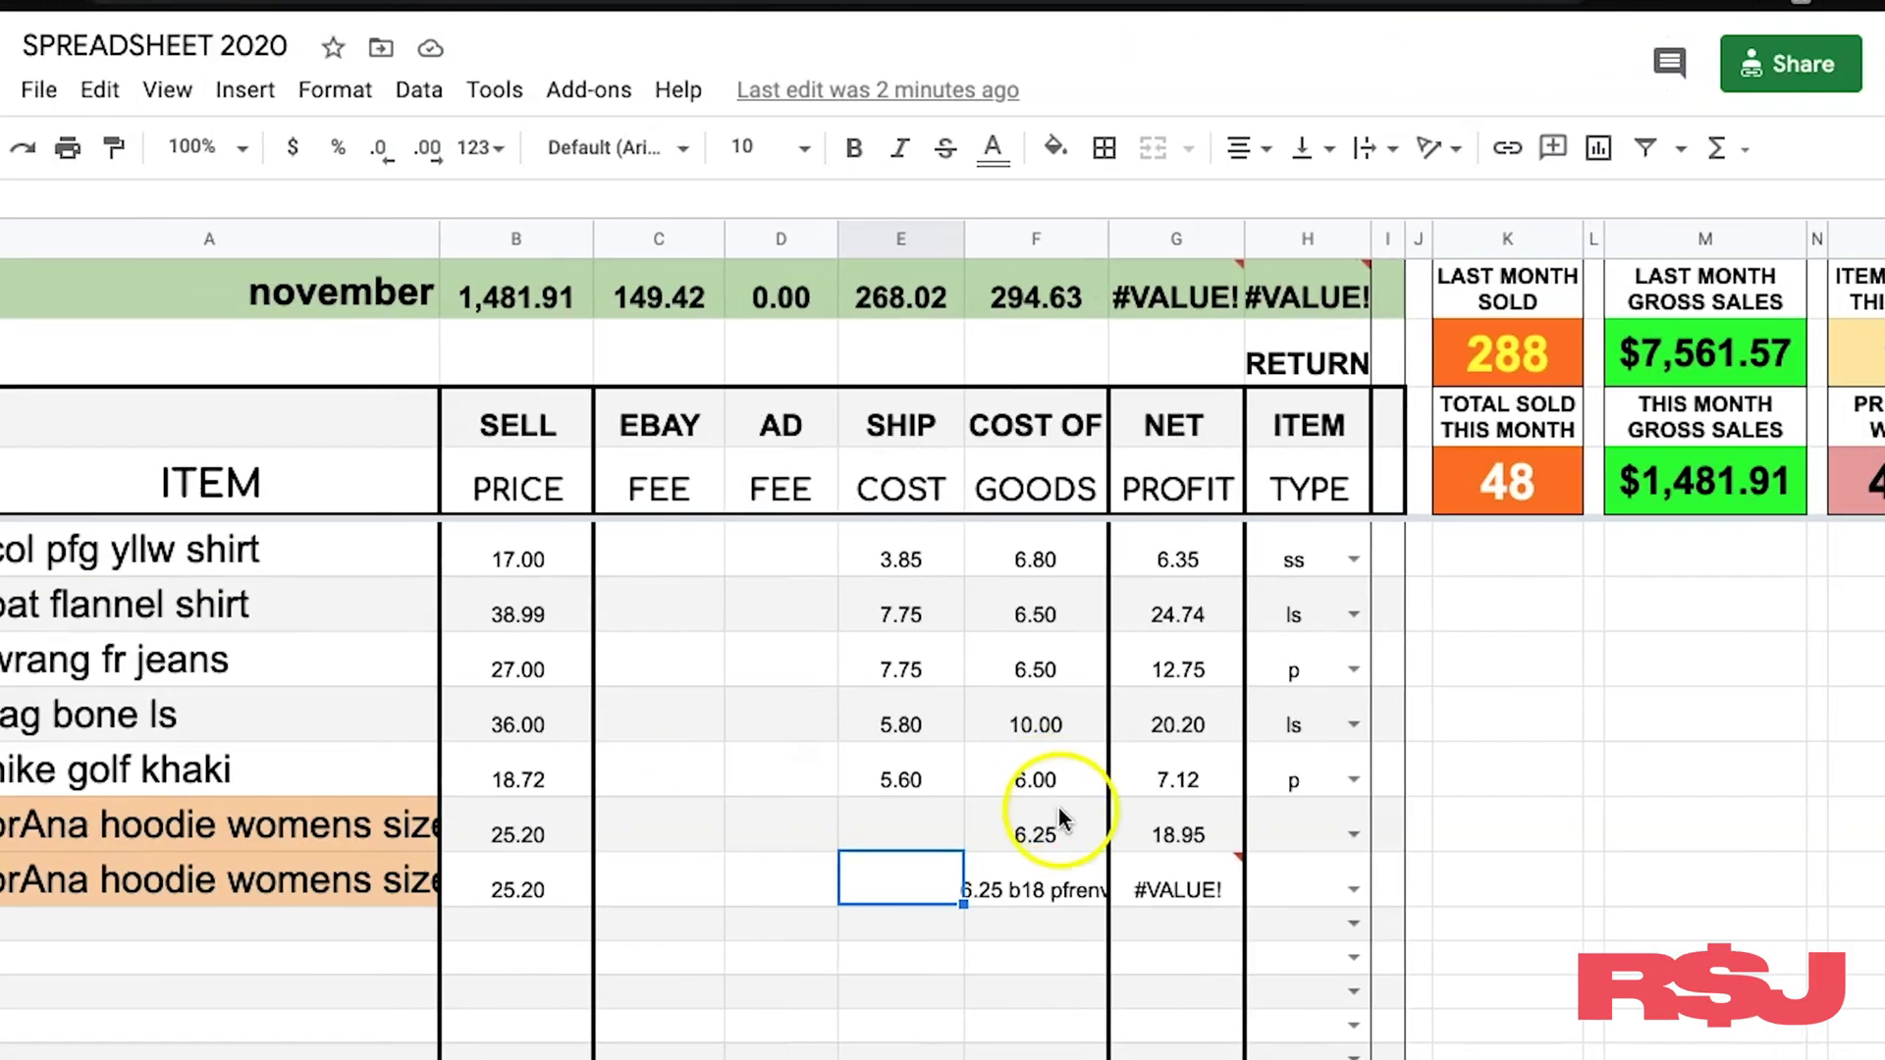
Step: Inspect the new row's 25.20 sell price, item name and 21.76 in column J
scroll(1276, 889, "down", 1)
left_click(1592, 877)
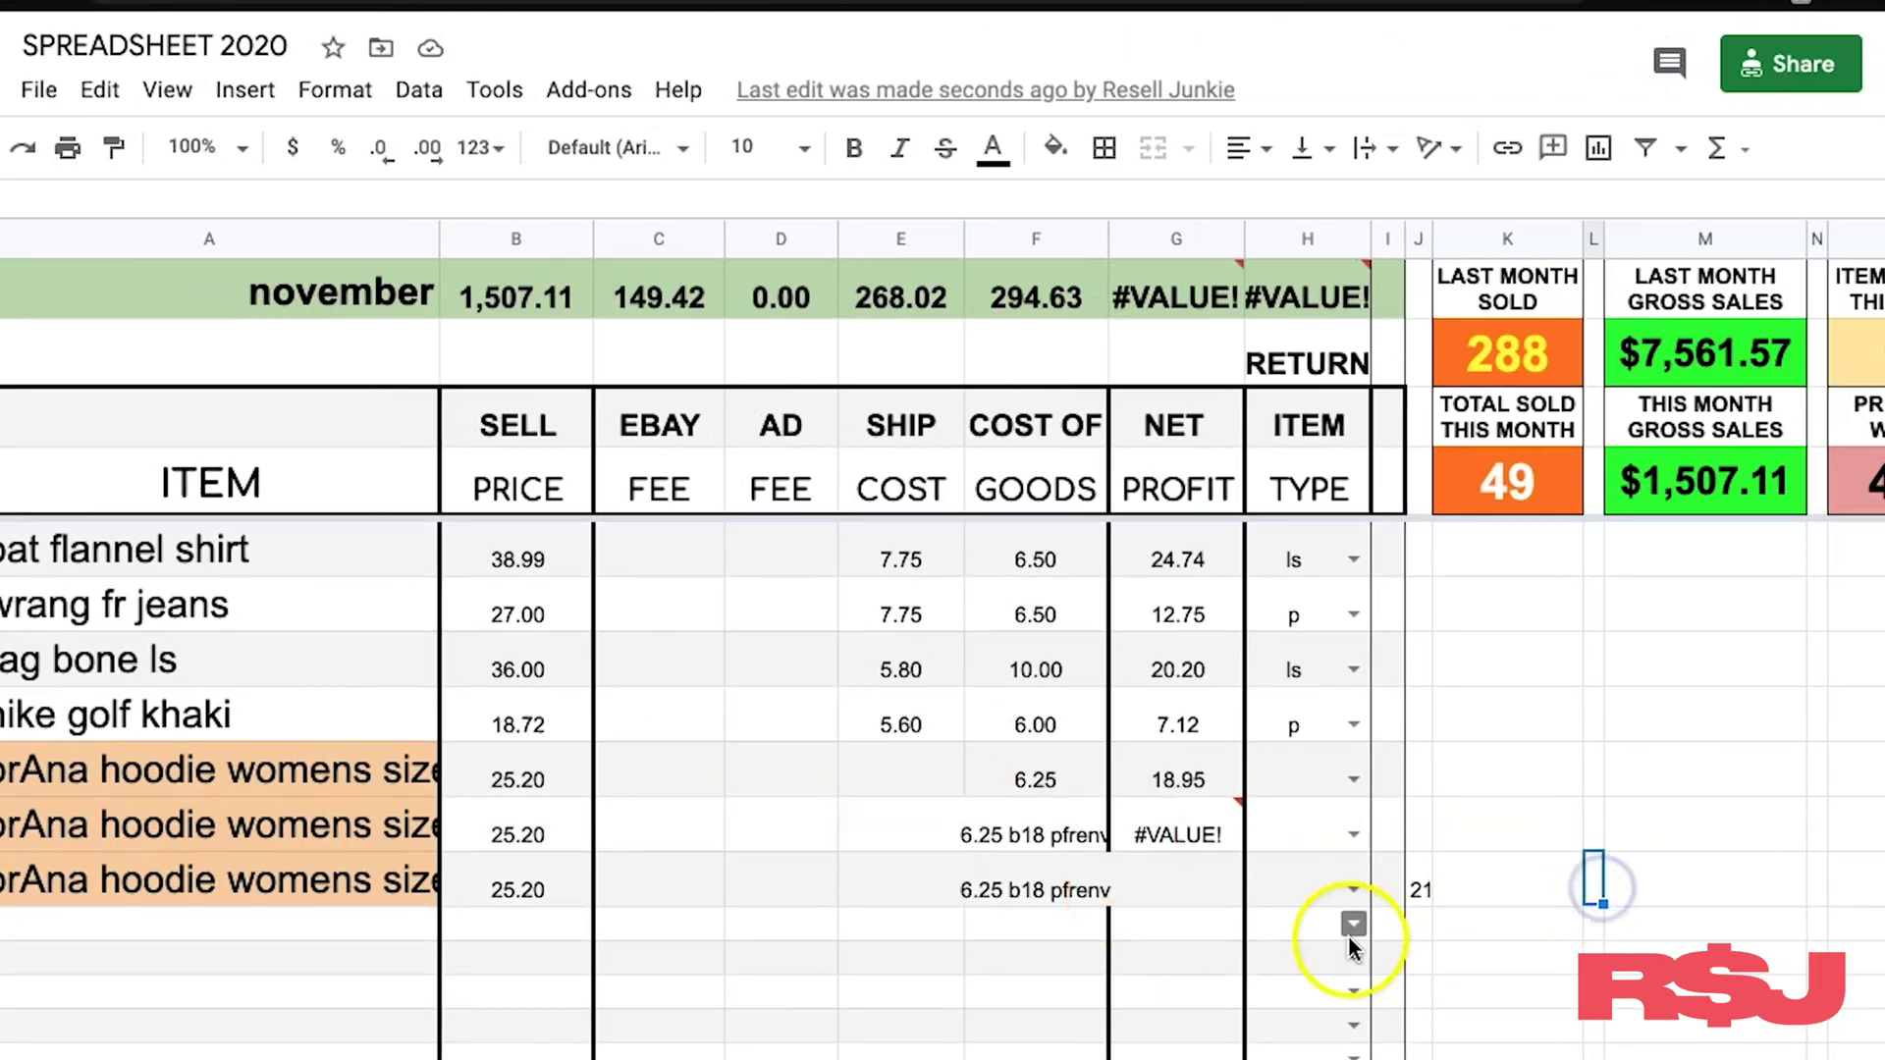
left_click(530, 839)
left_click(422, 856)
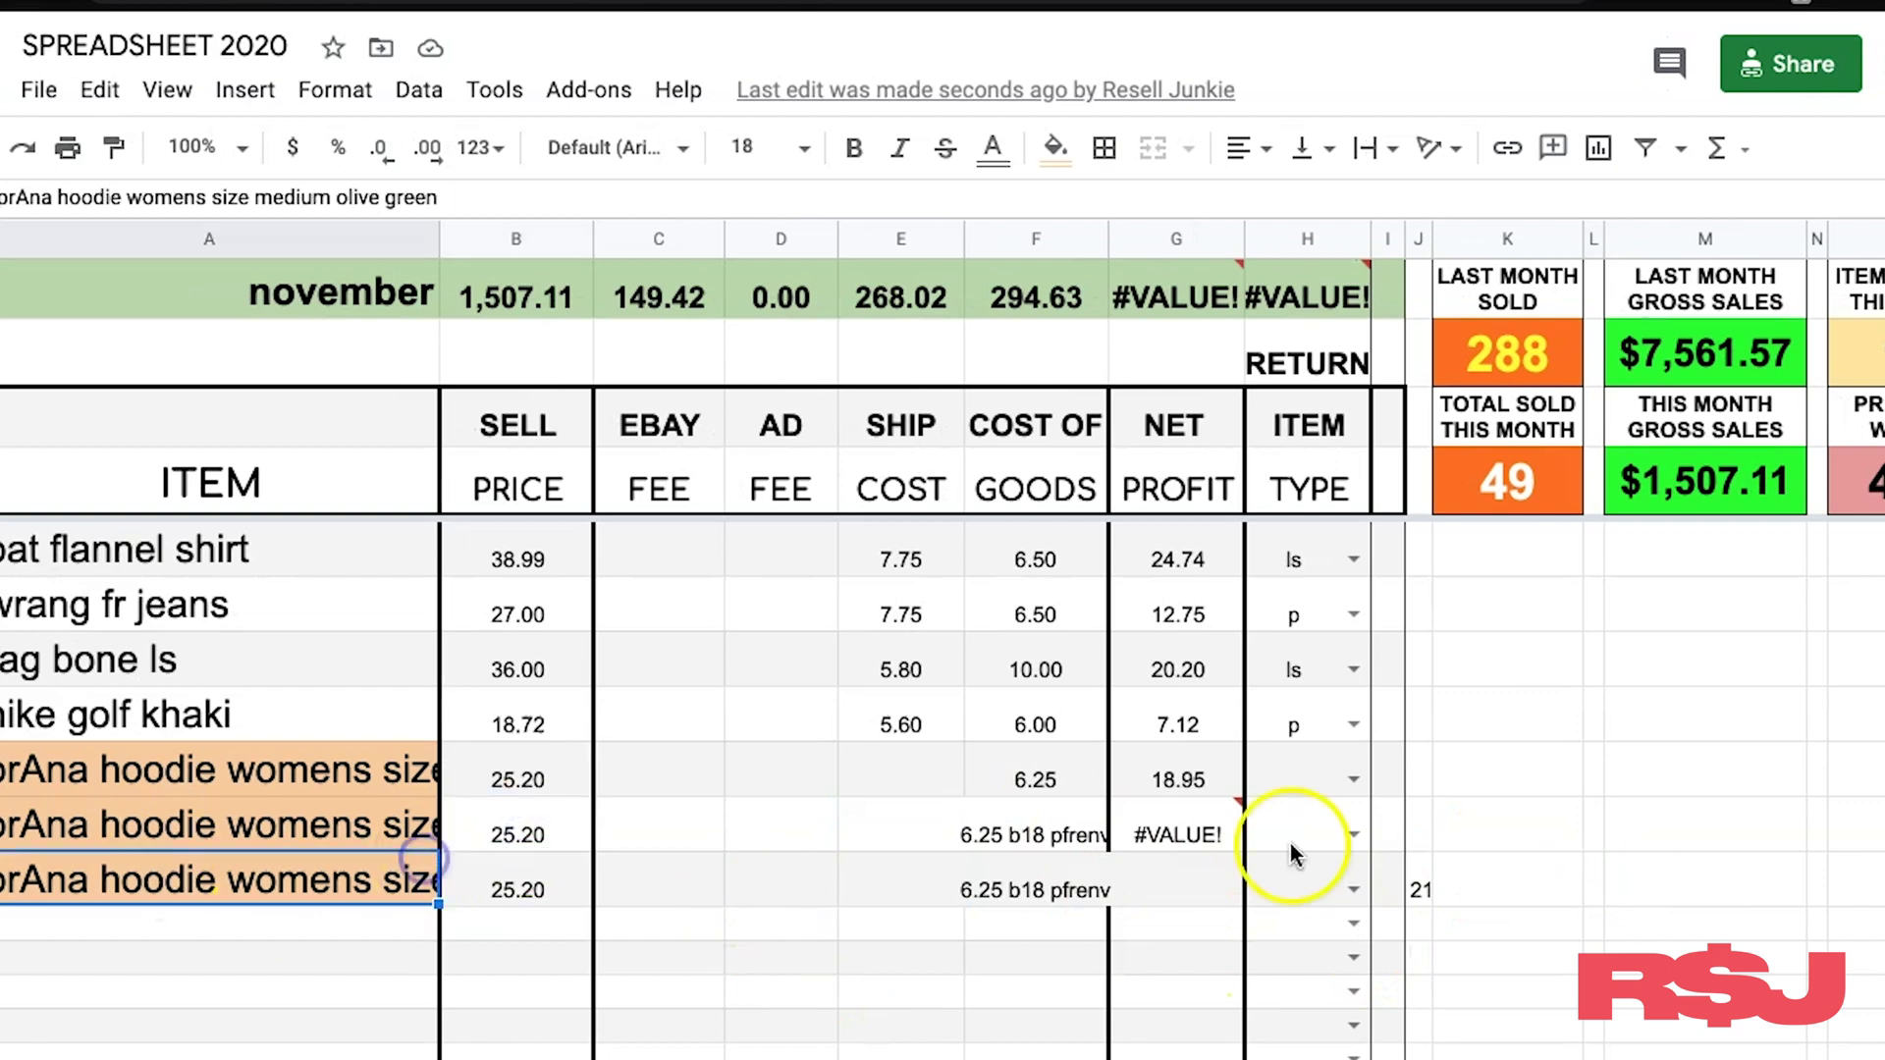
left_click(1418, 886)
double_click(1419, 886)
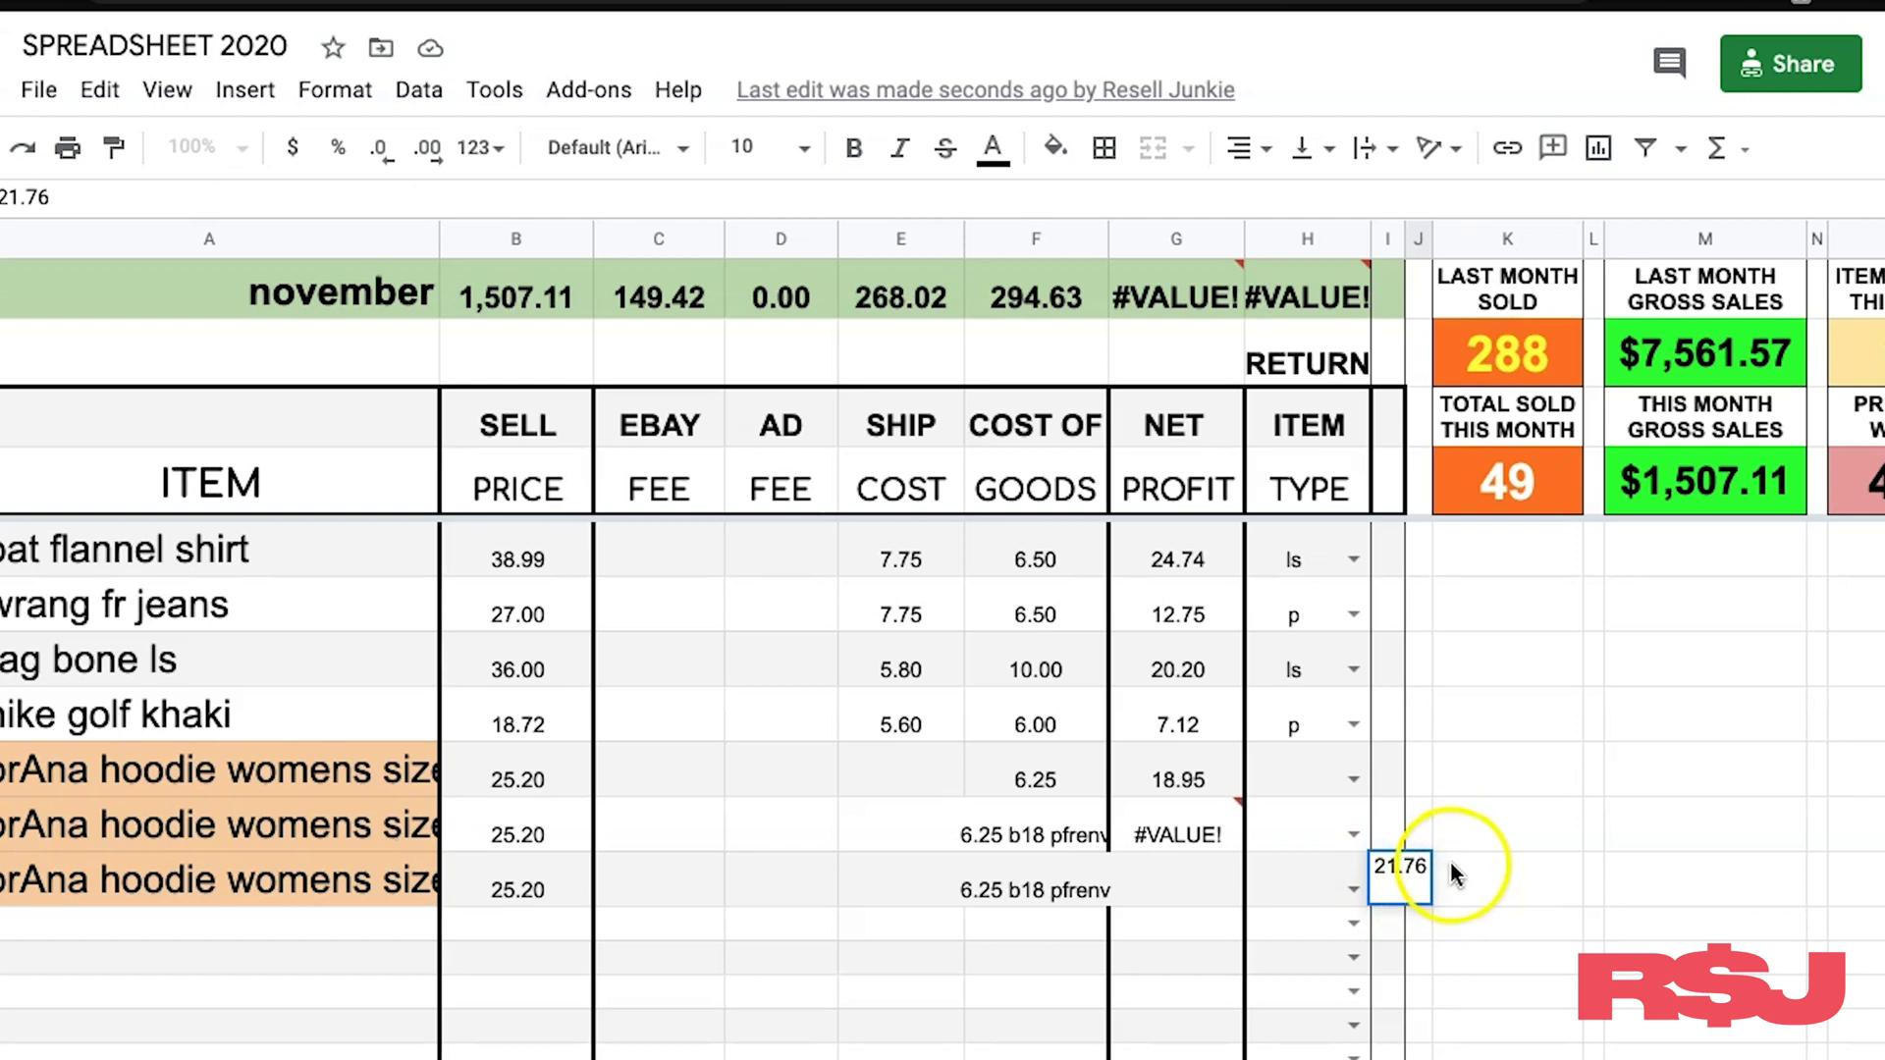
scroll(1080, 786, "down", 2)
left_click(780, 791)
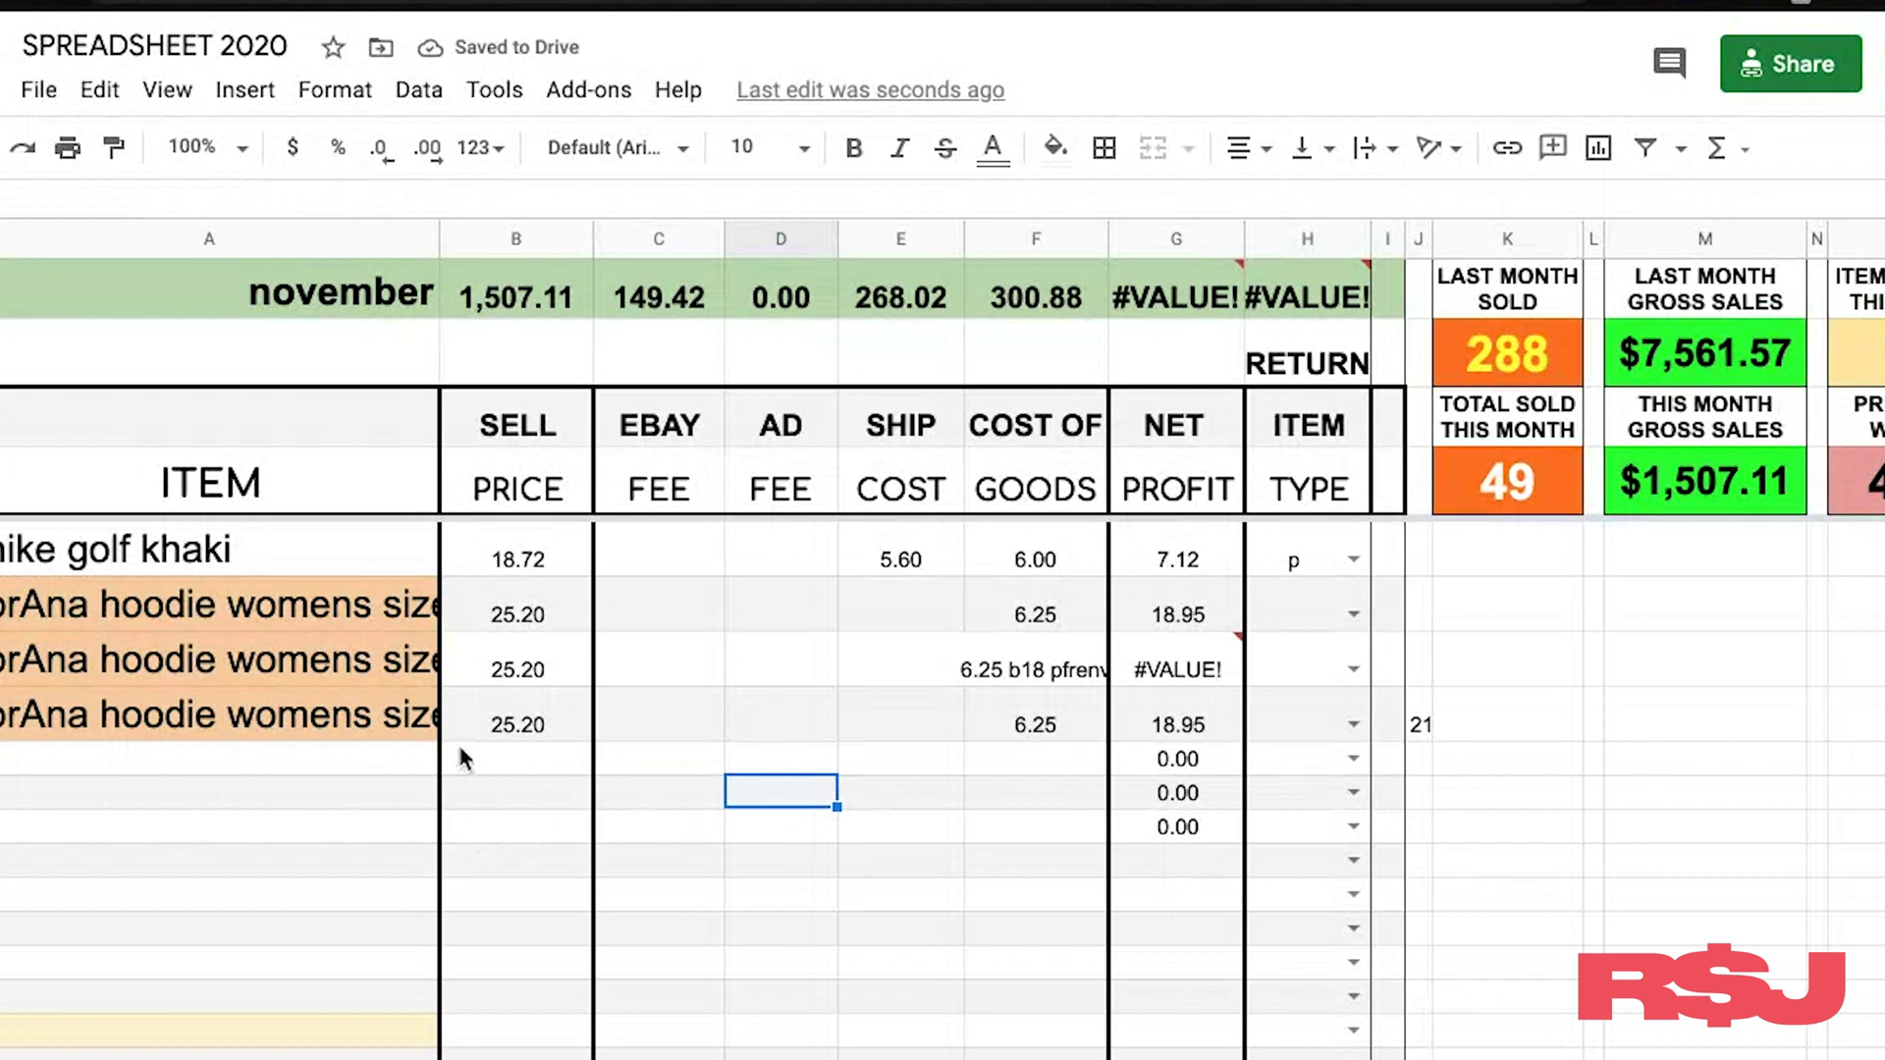
Step: Recheck the new hoodie row's 25.20 and 21.76 values, then select its EBAY FEE cell
left_click(756, 704)
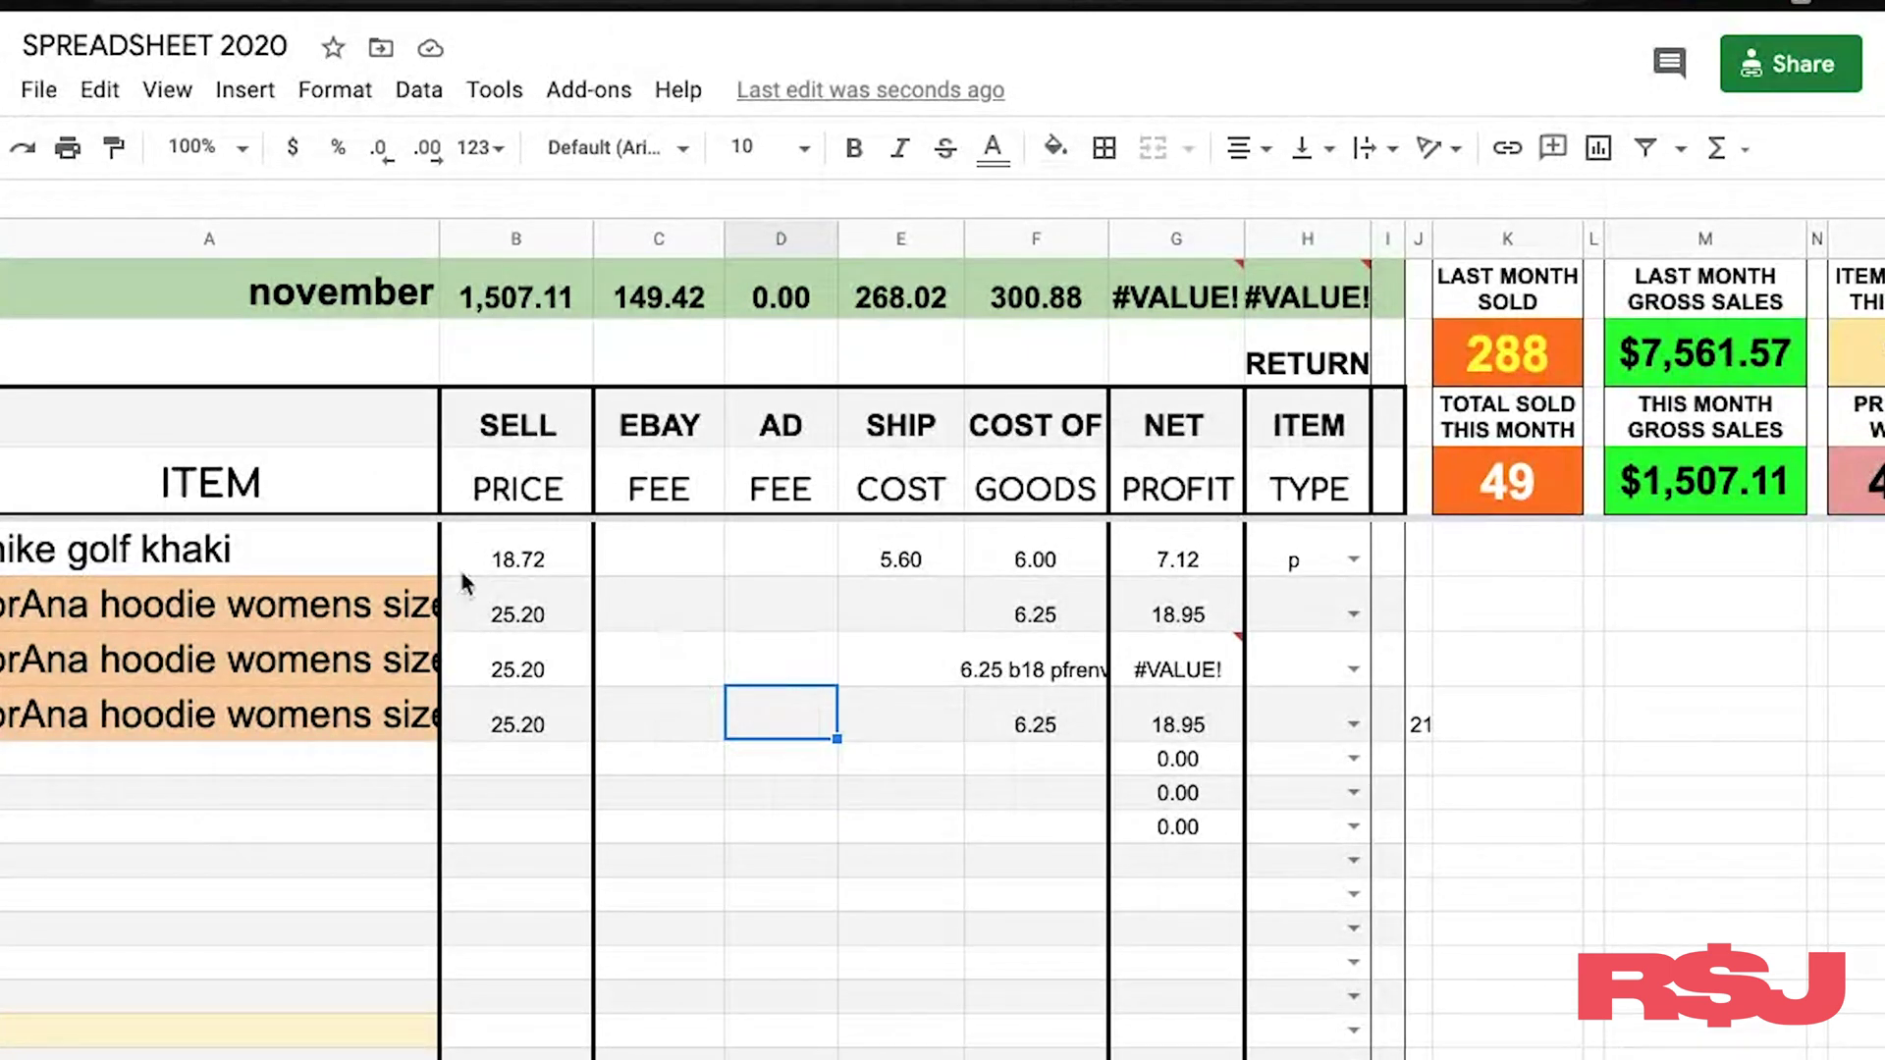
left_click(518, 726)
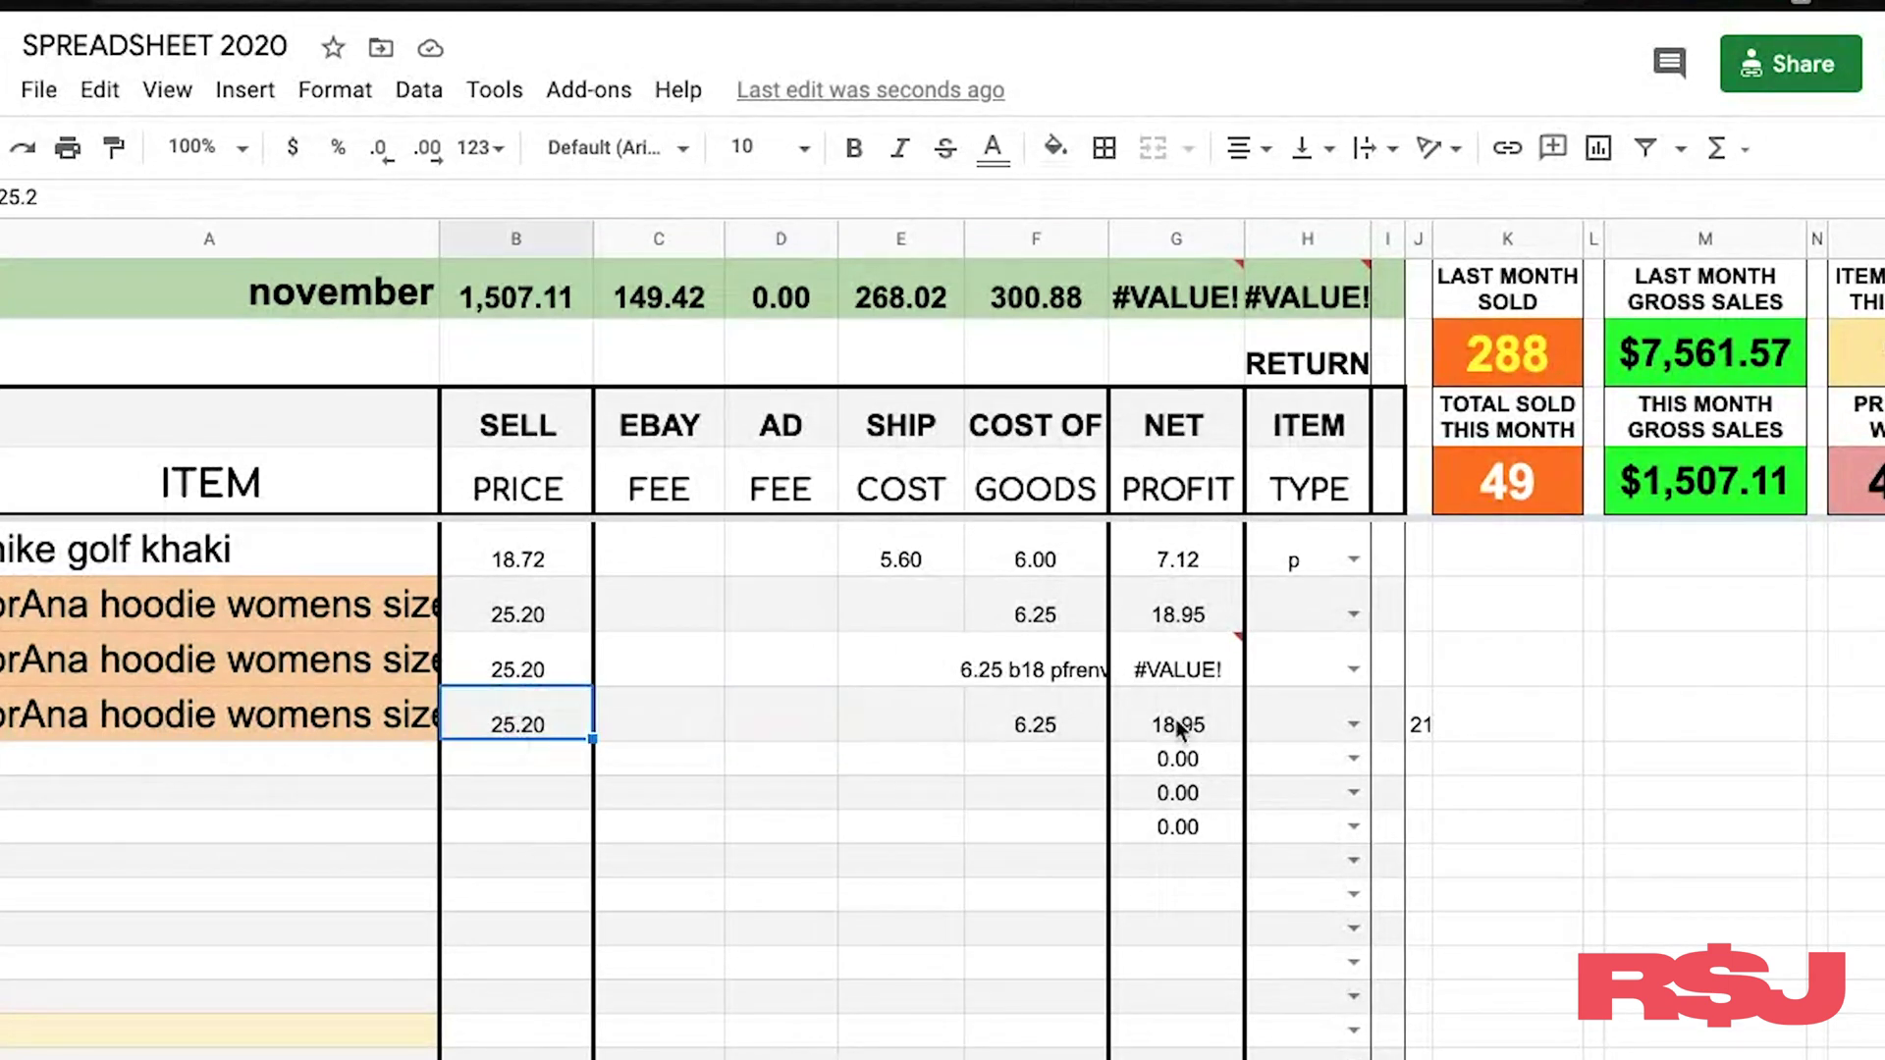
left_click(1423, 724)
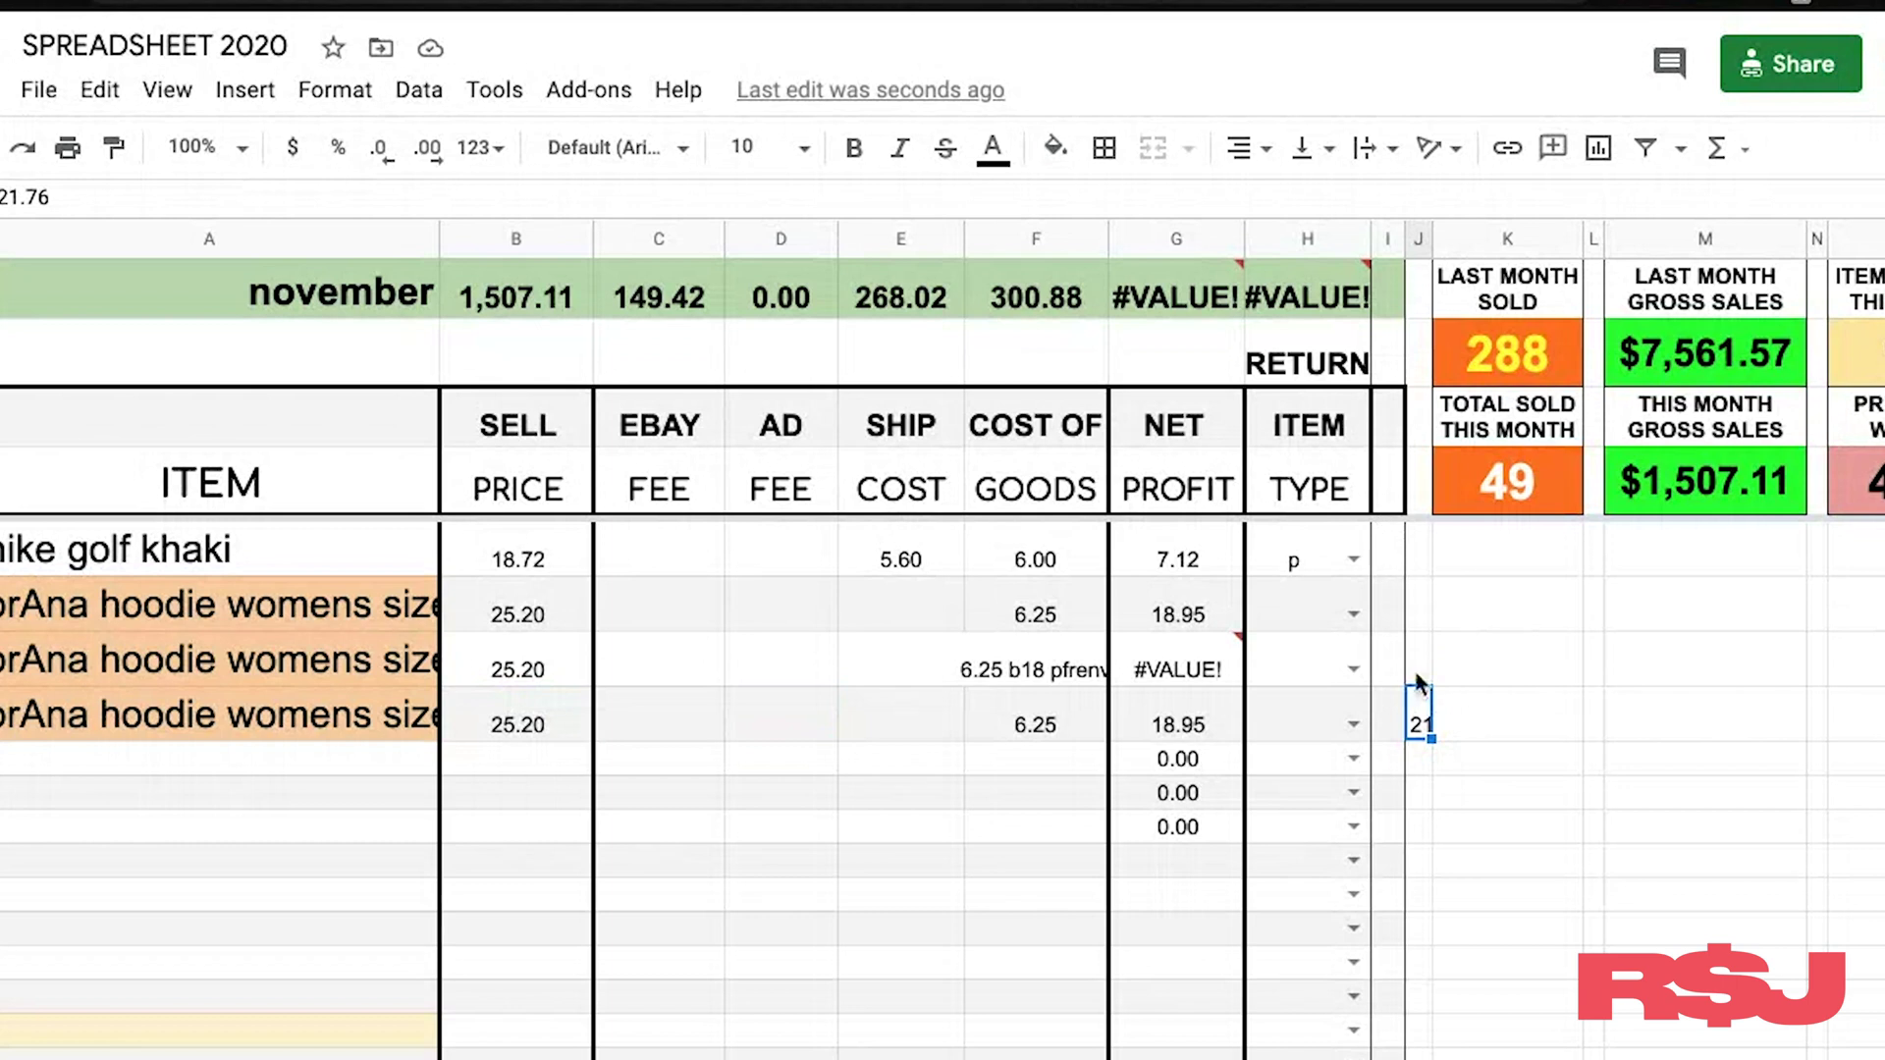
left_click(647, 723)
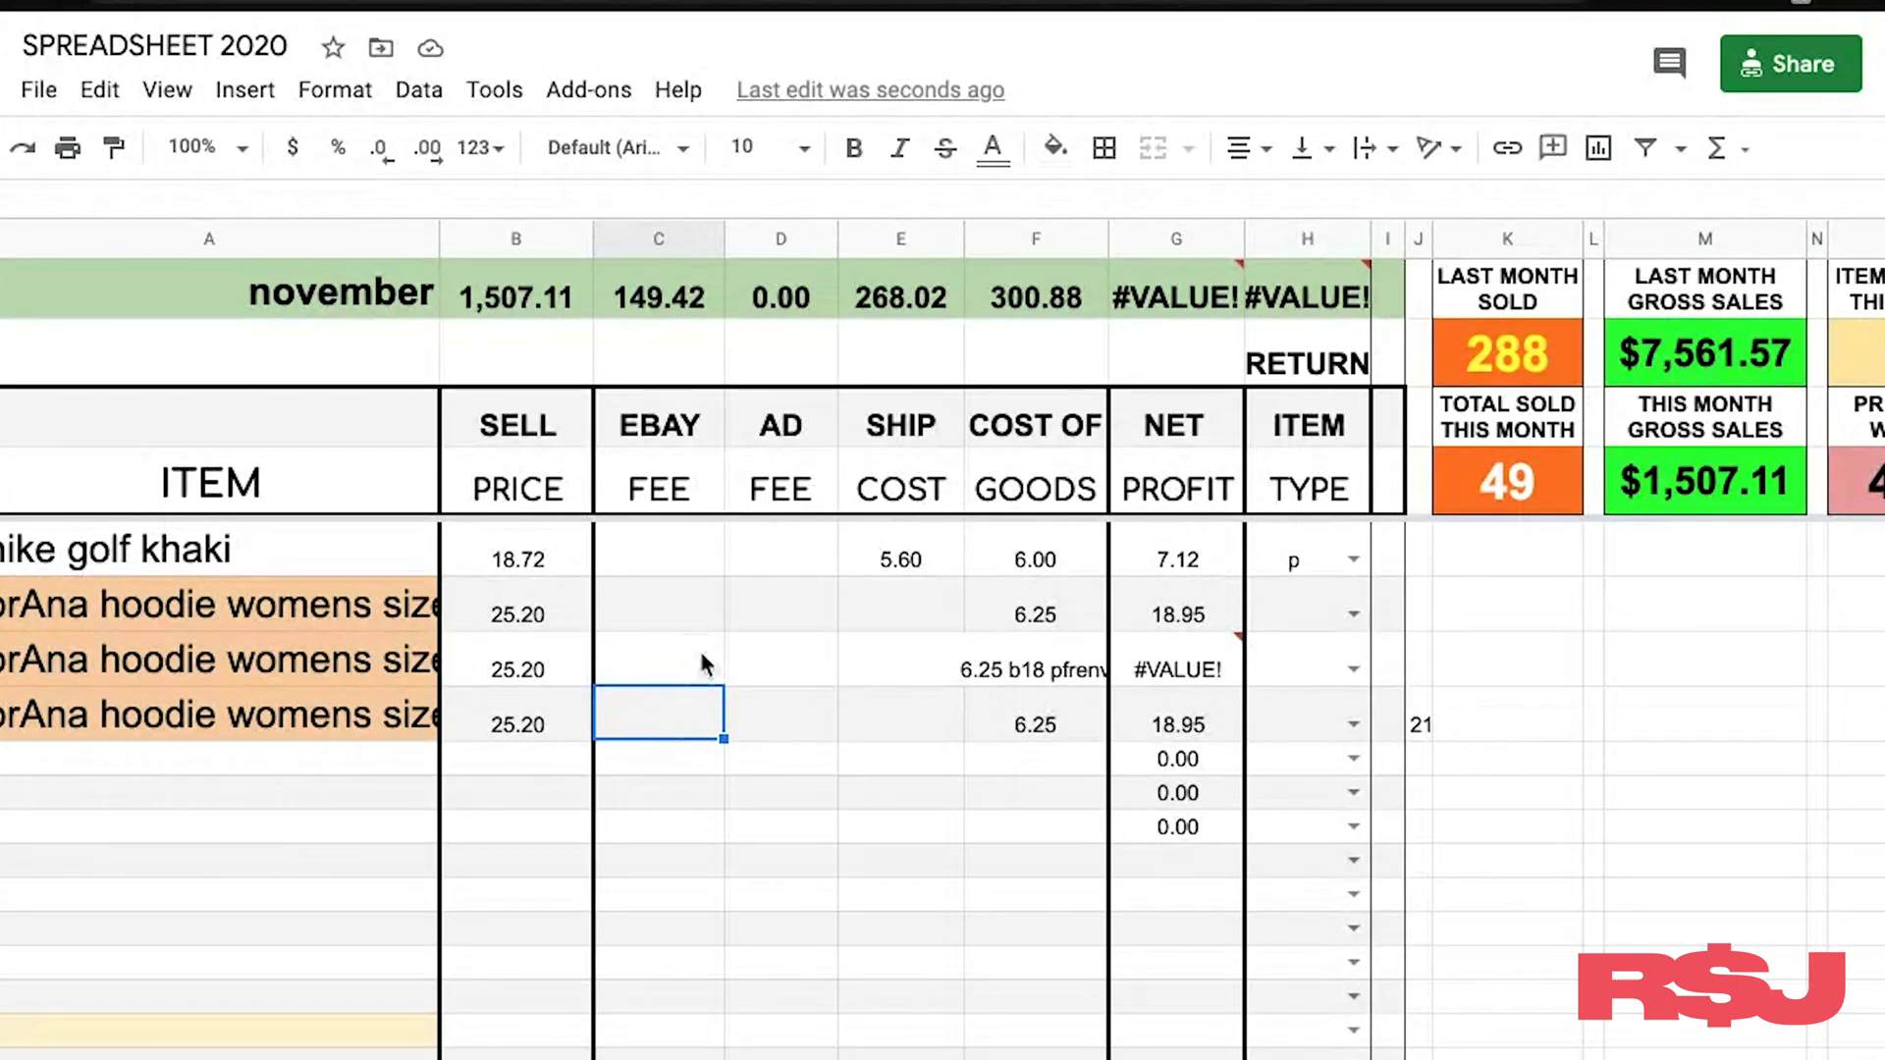
Step: Set C53's eBay fee to =sum(B53-J53) and fill the formula down to C59
type("=")
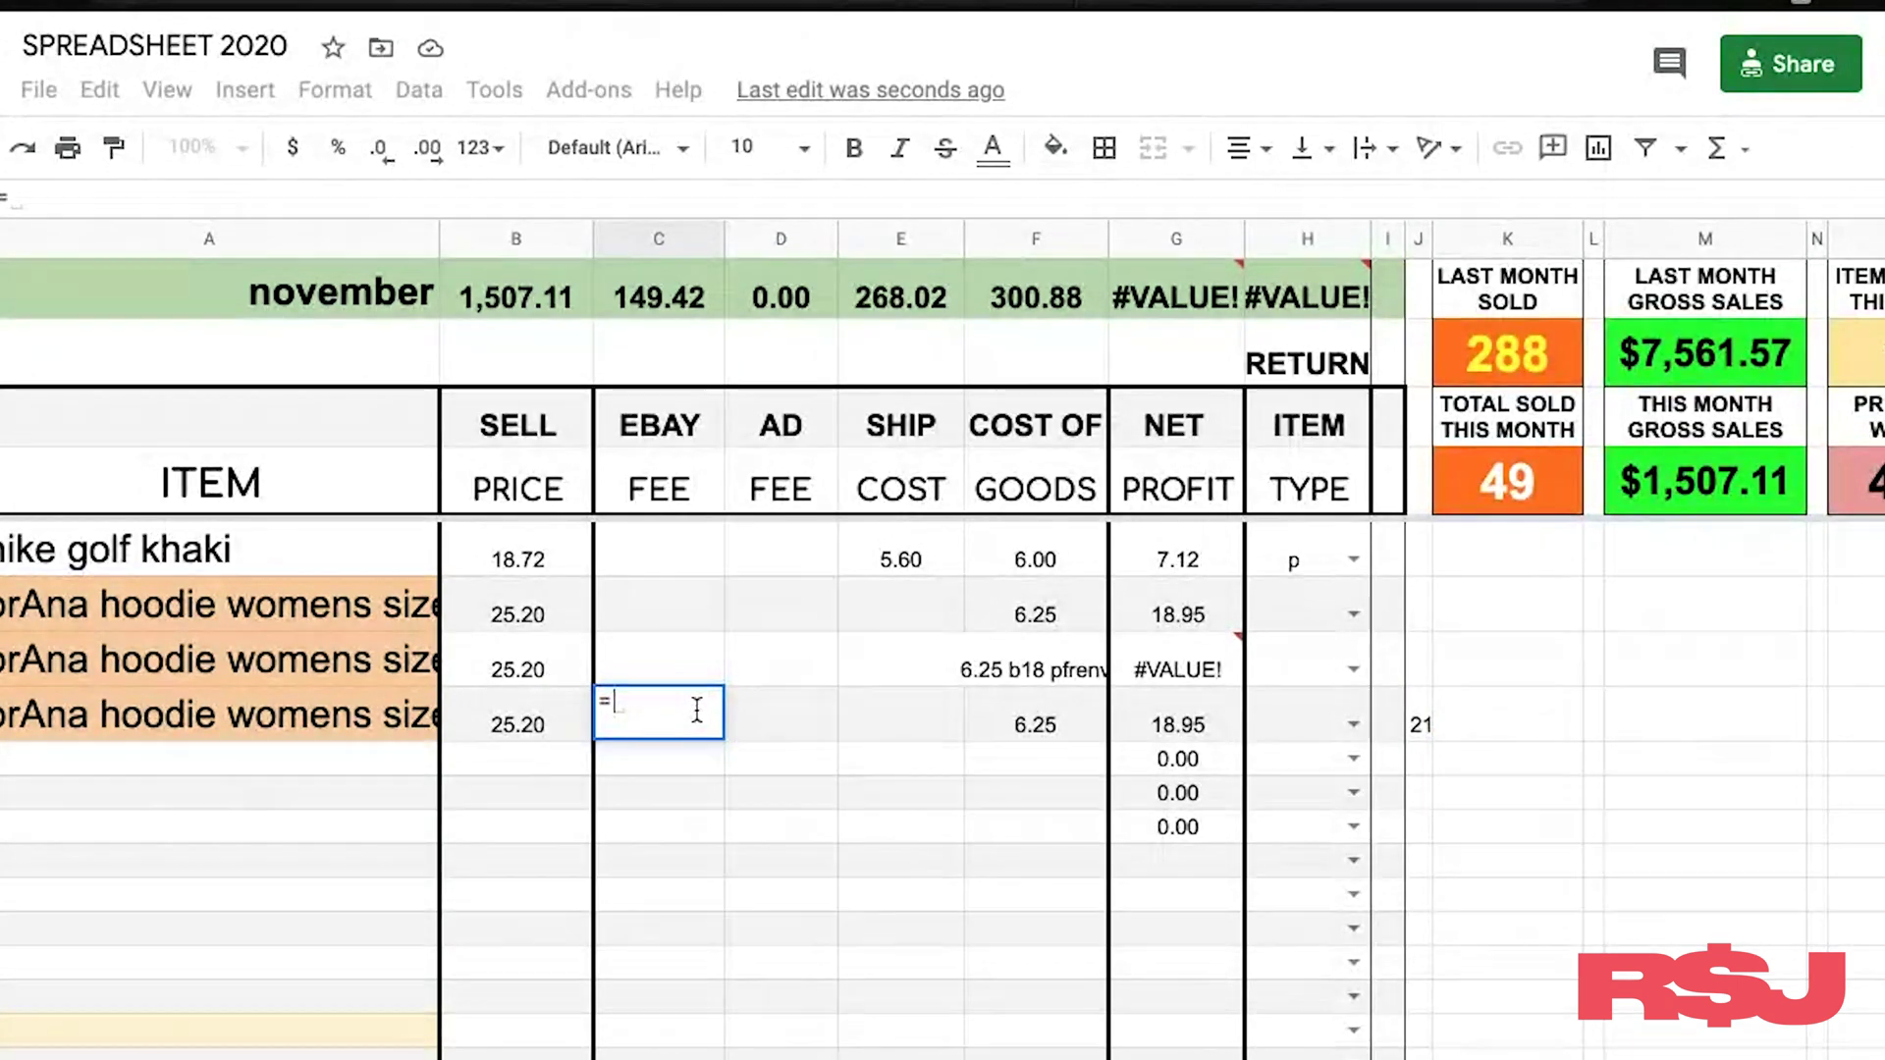
type("sum")
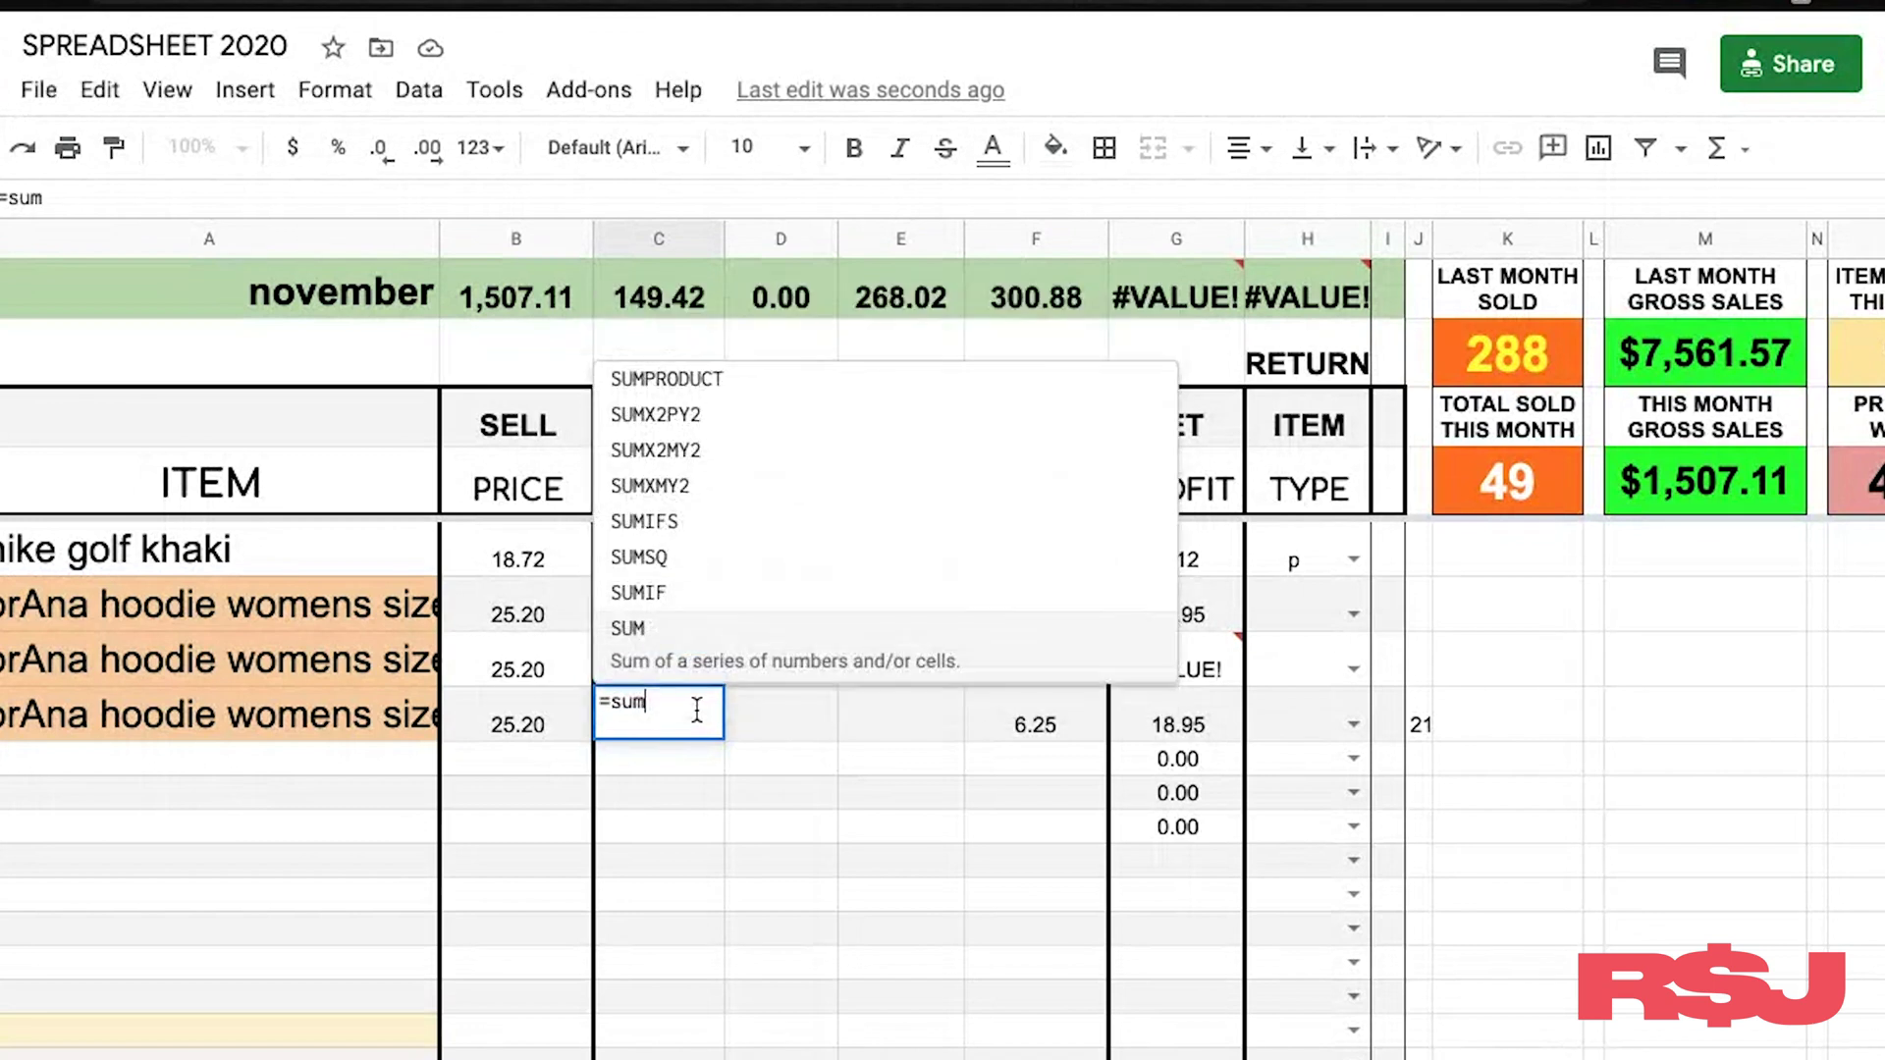
type("(")
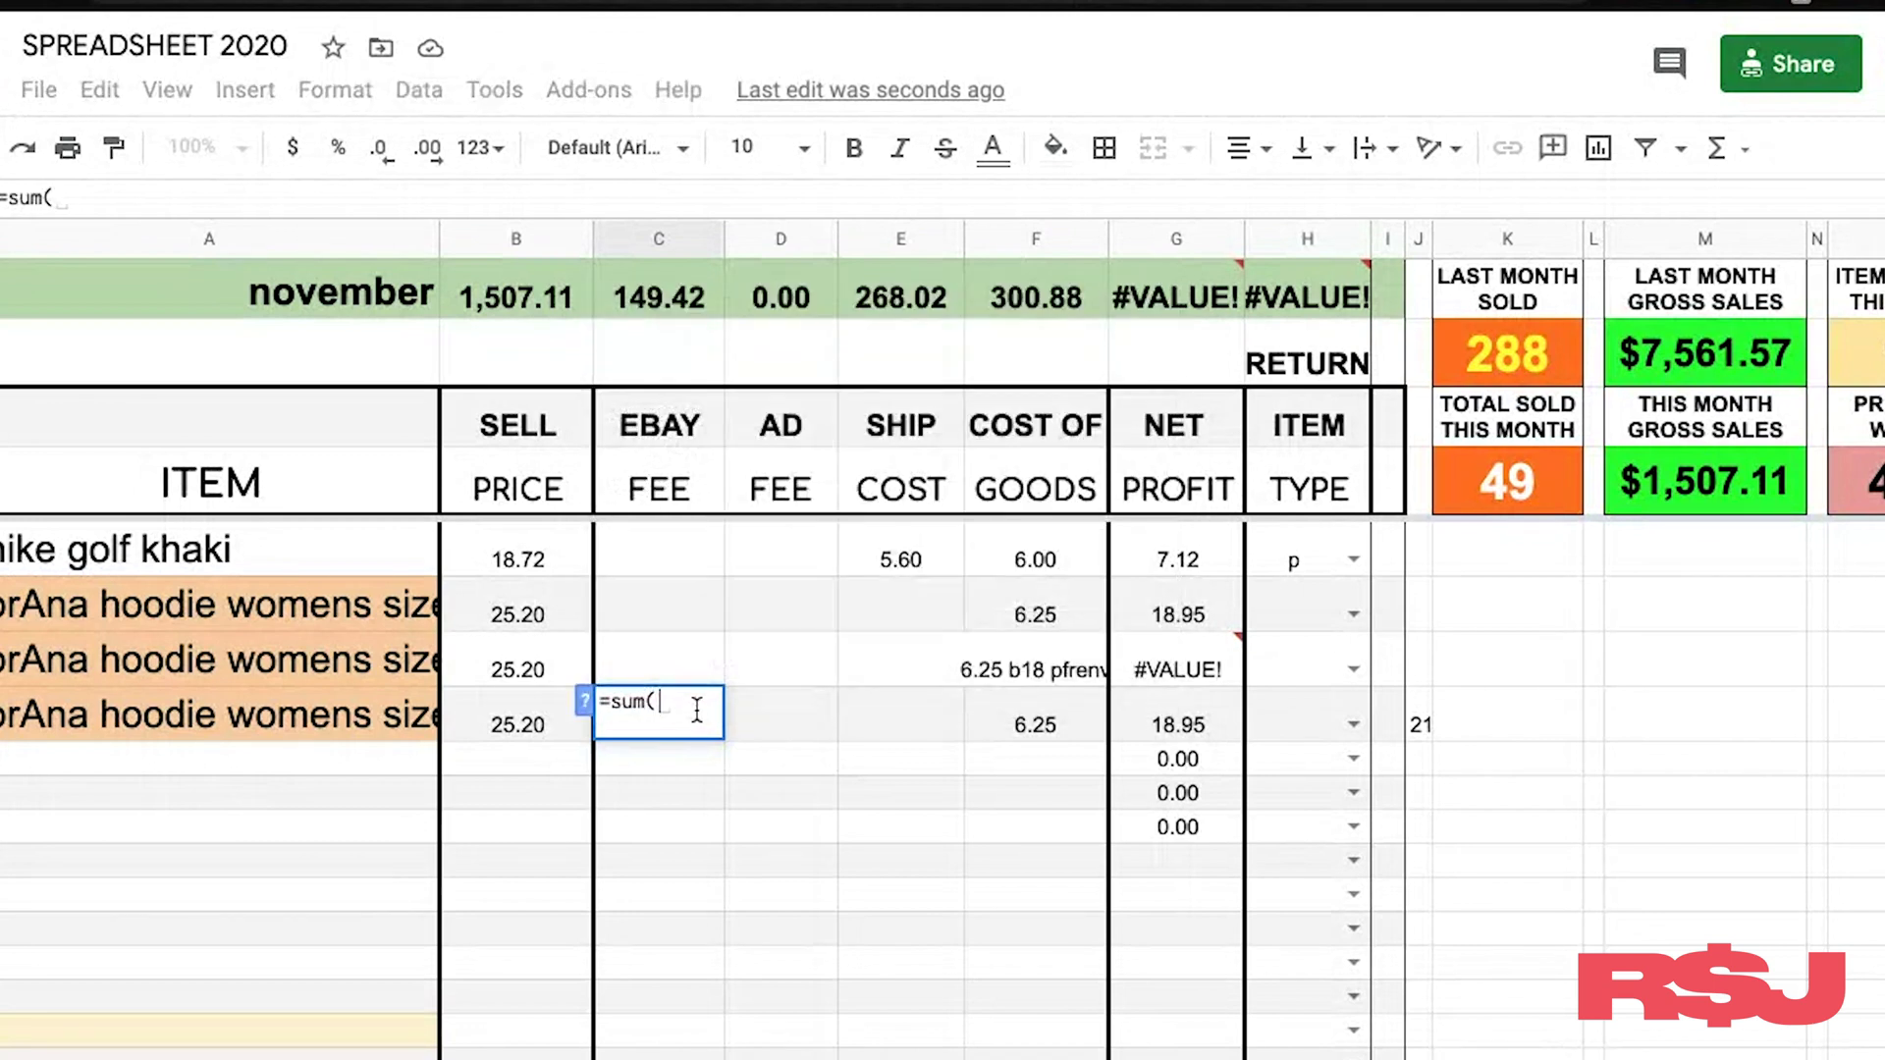
left_click(515, 727)
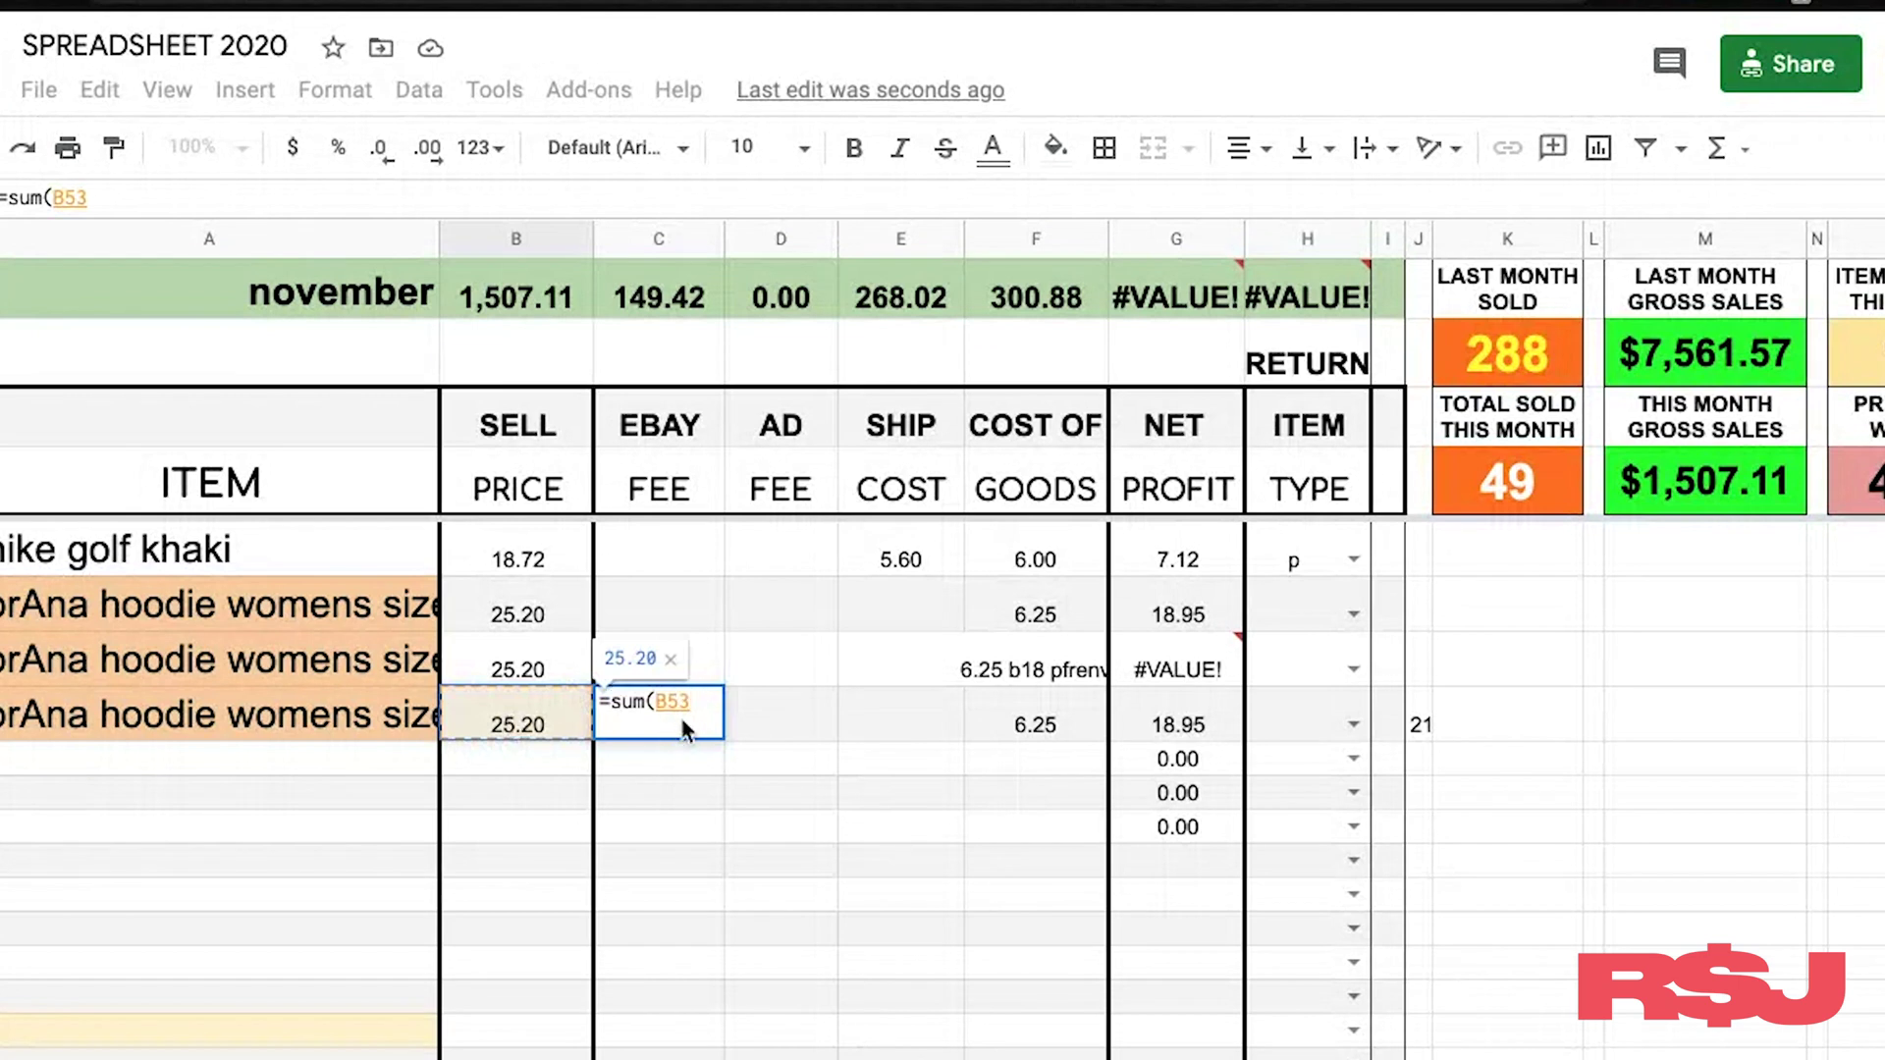
type("-")
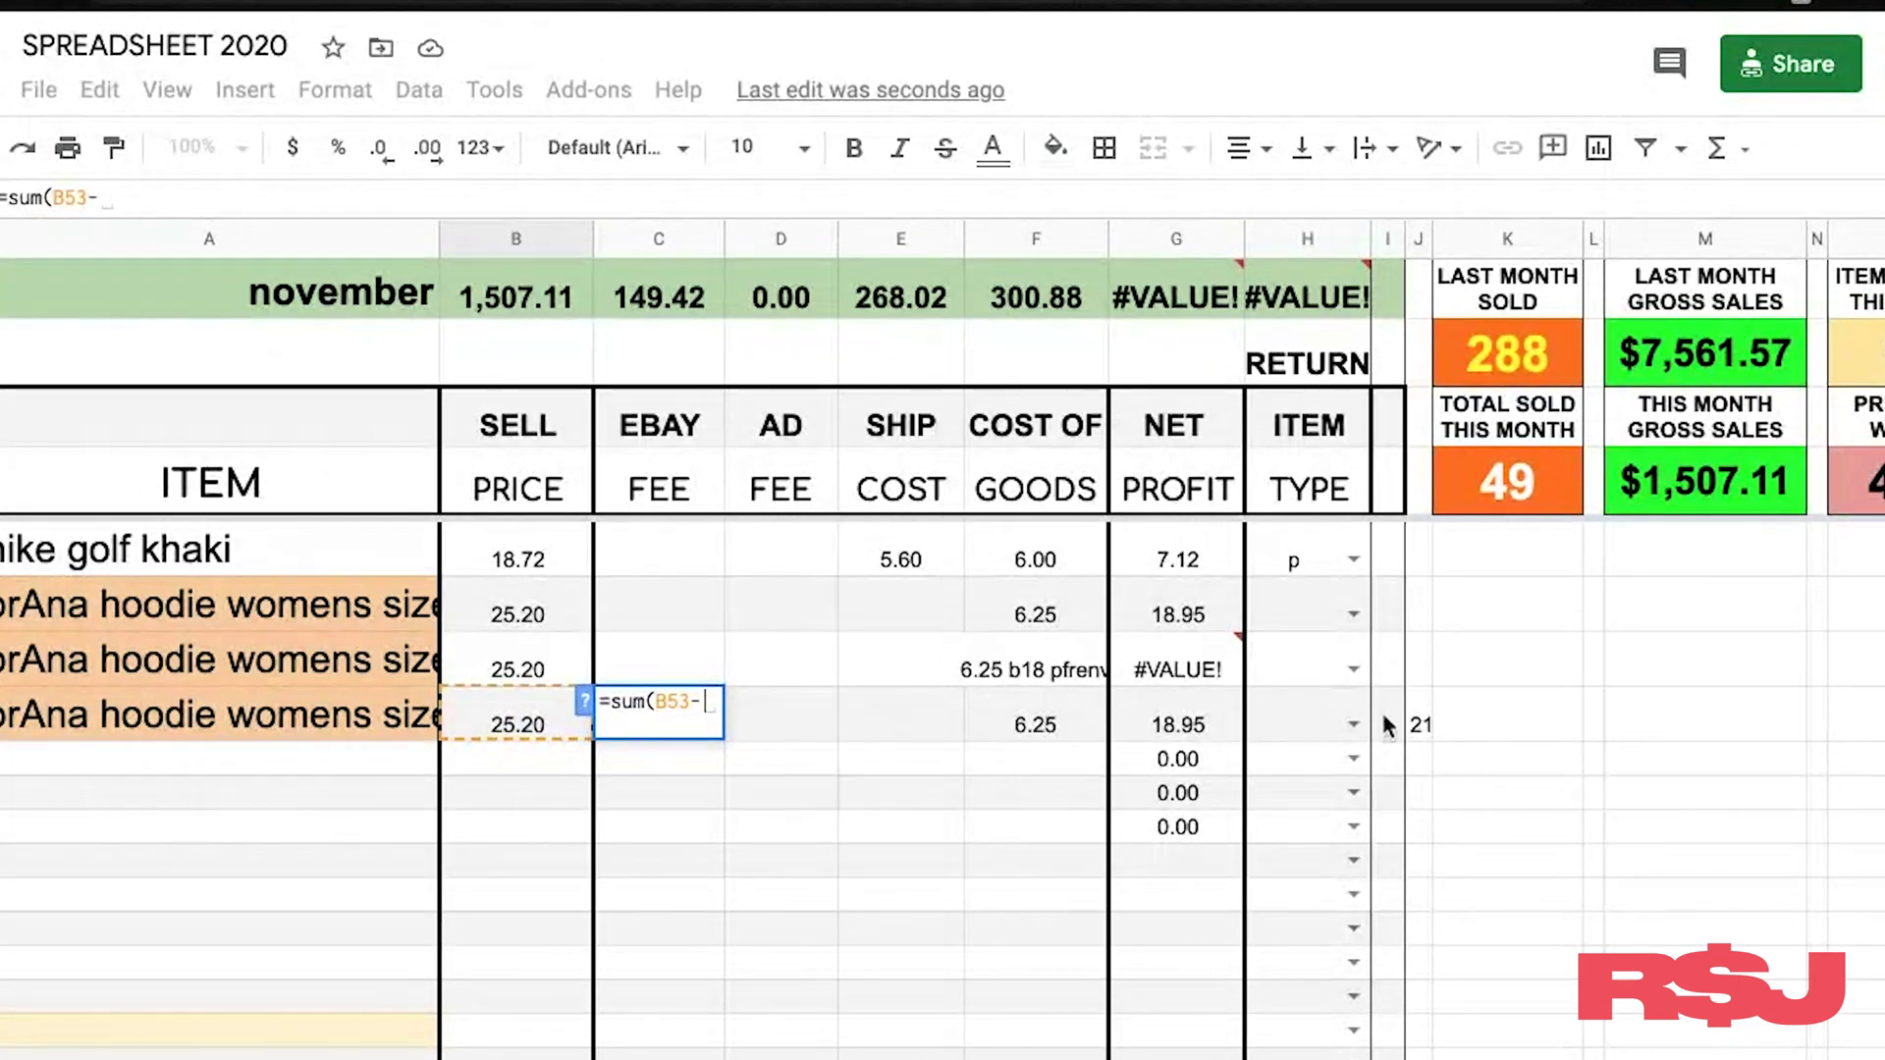
left_click(1419, 725)
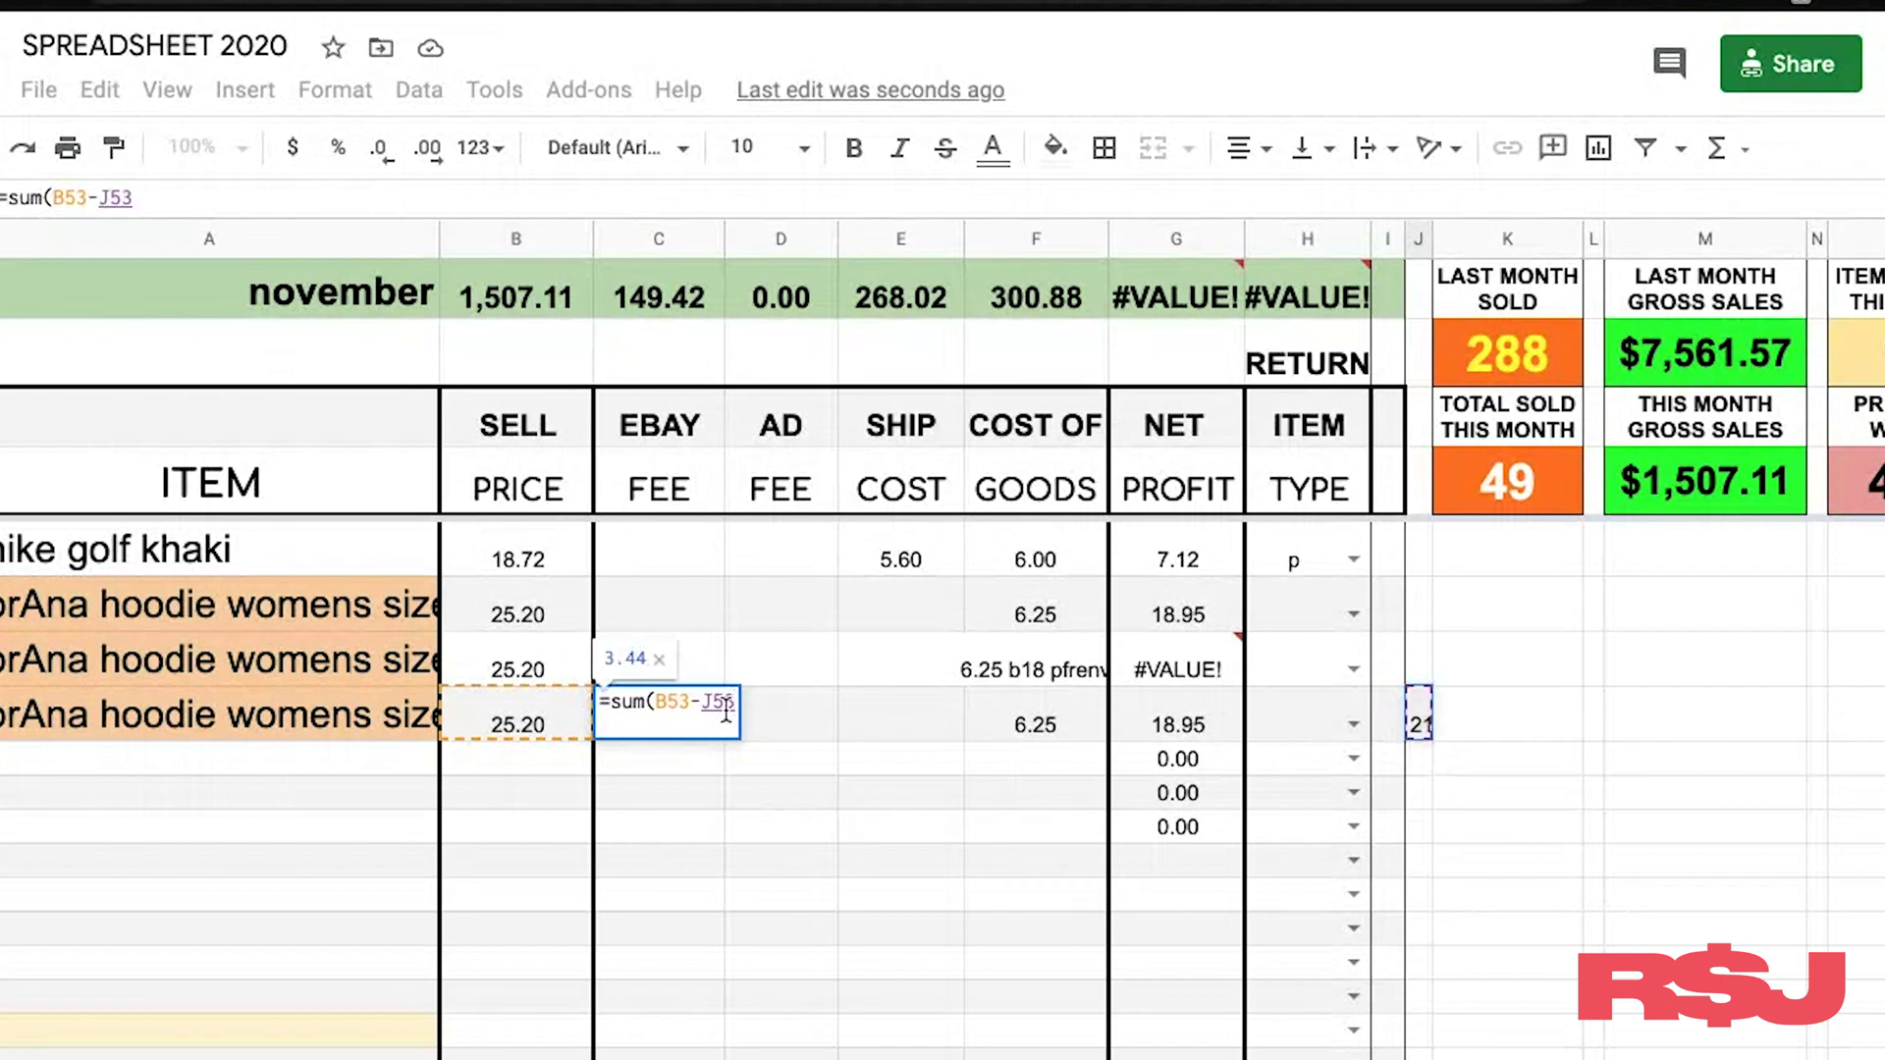
type(")")
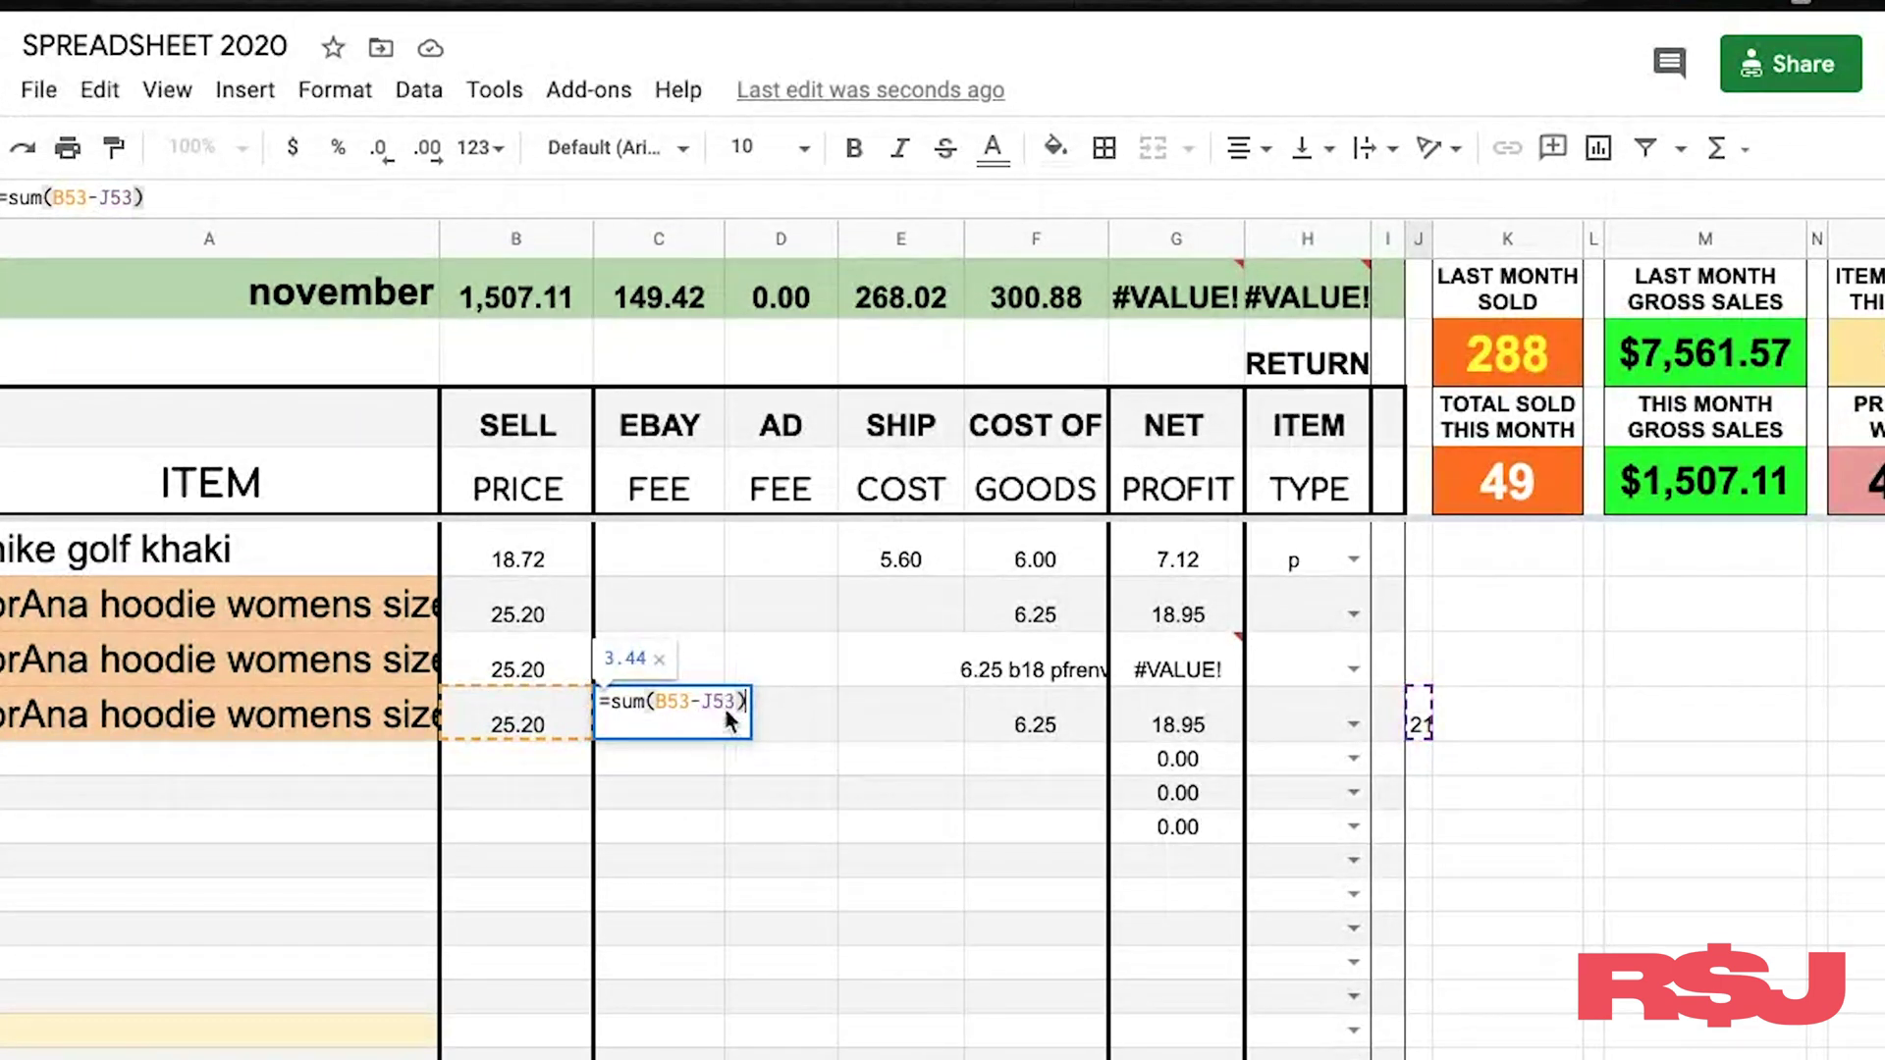
key("Return")
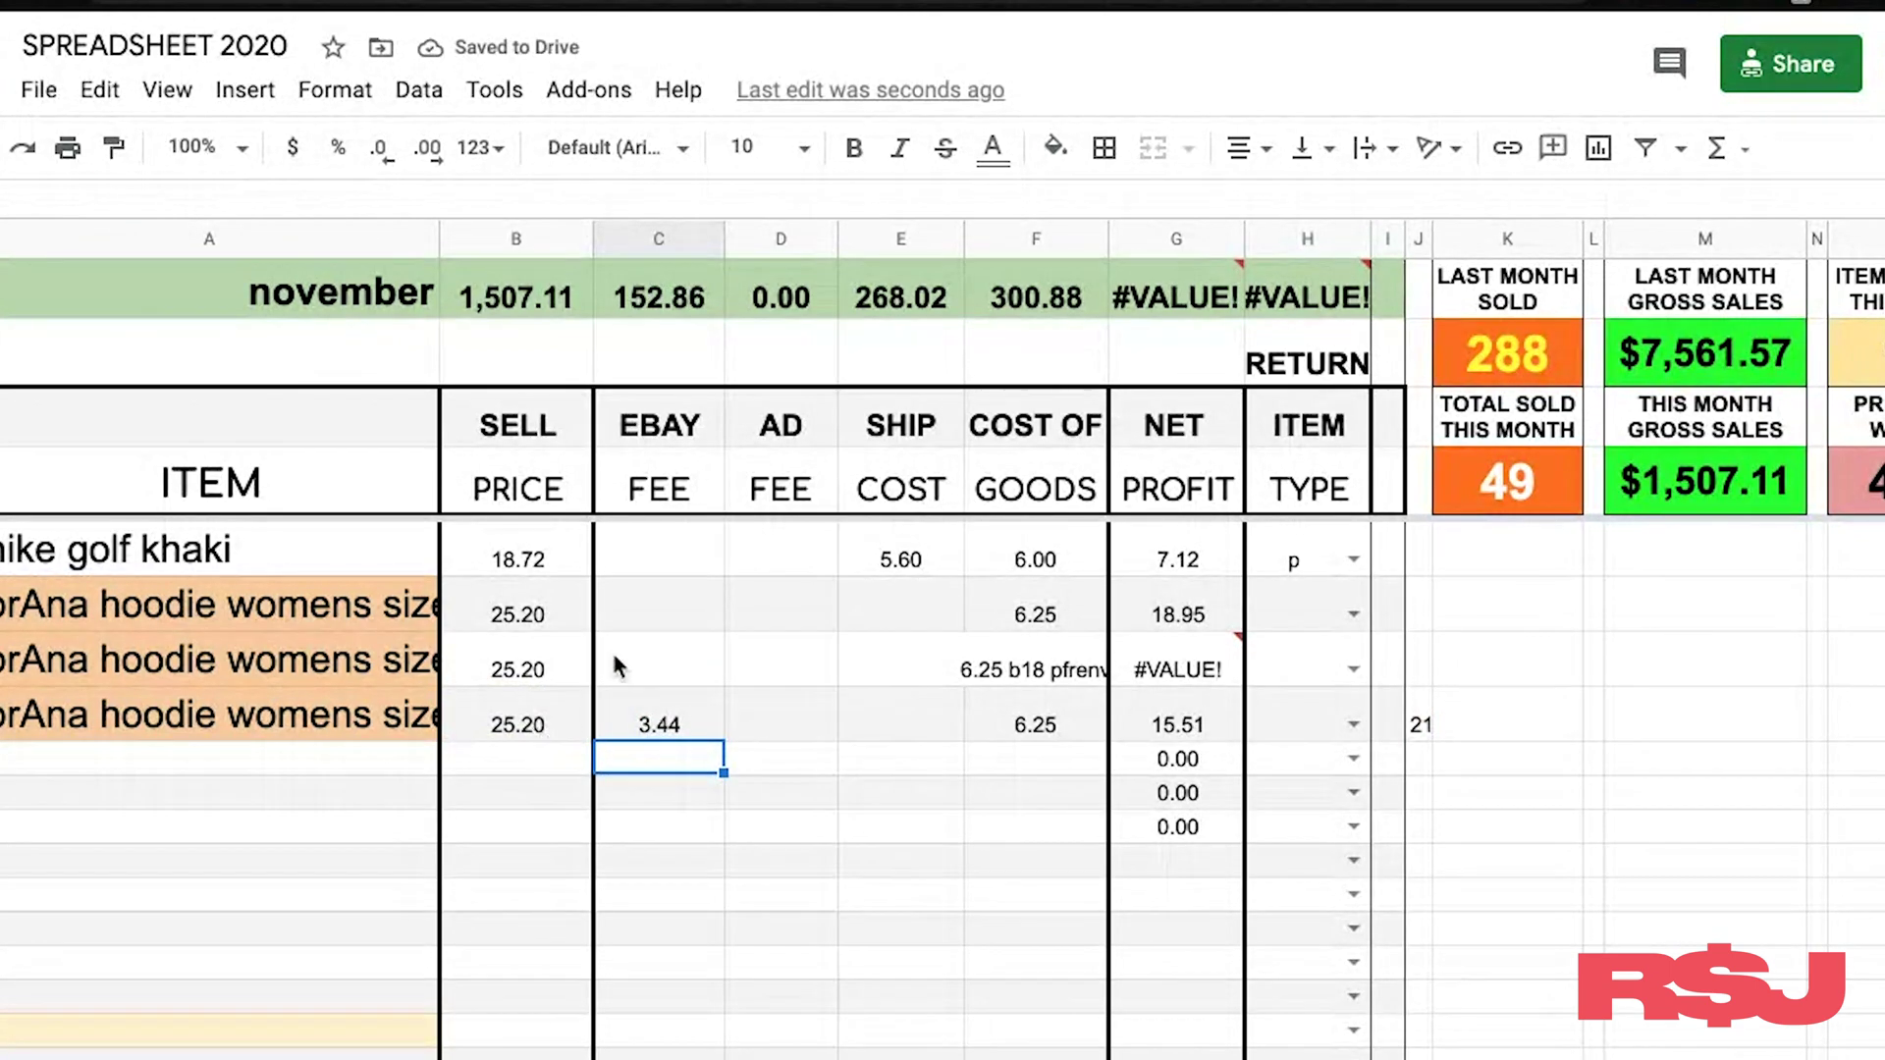
left_click(677, 717)
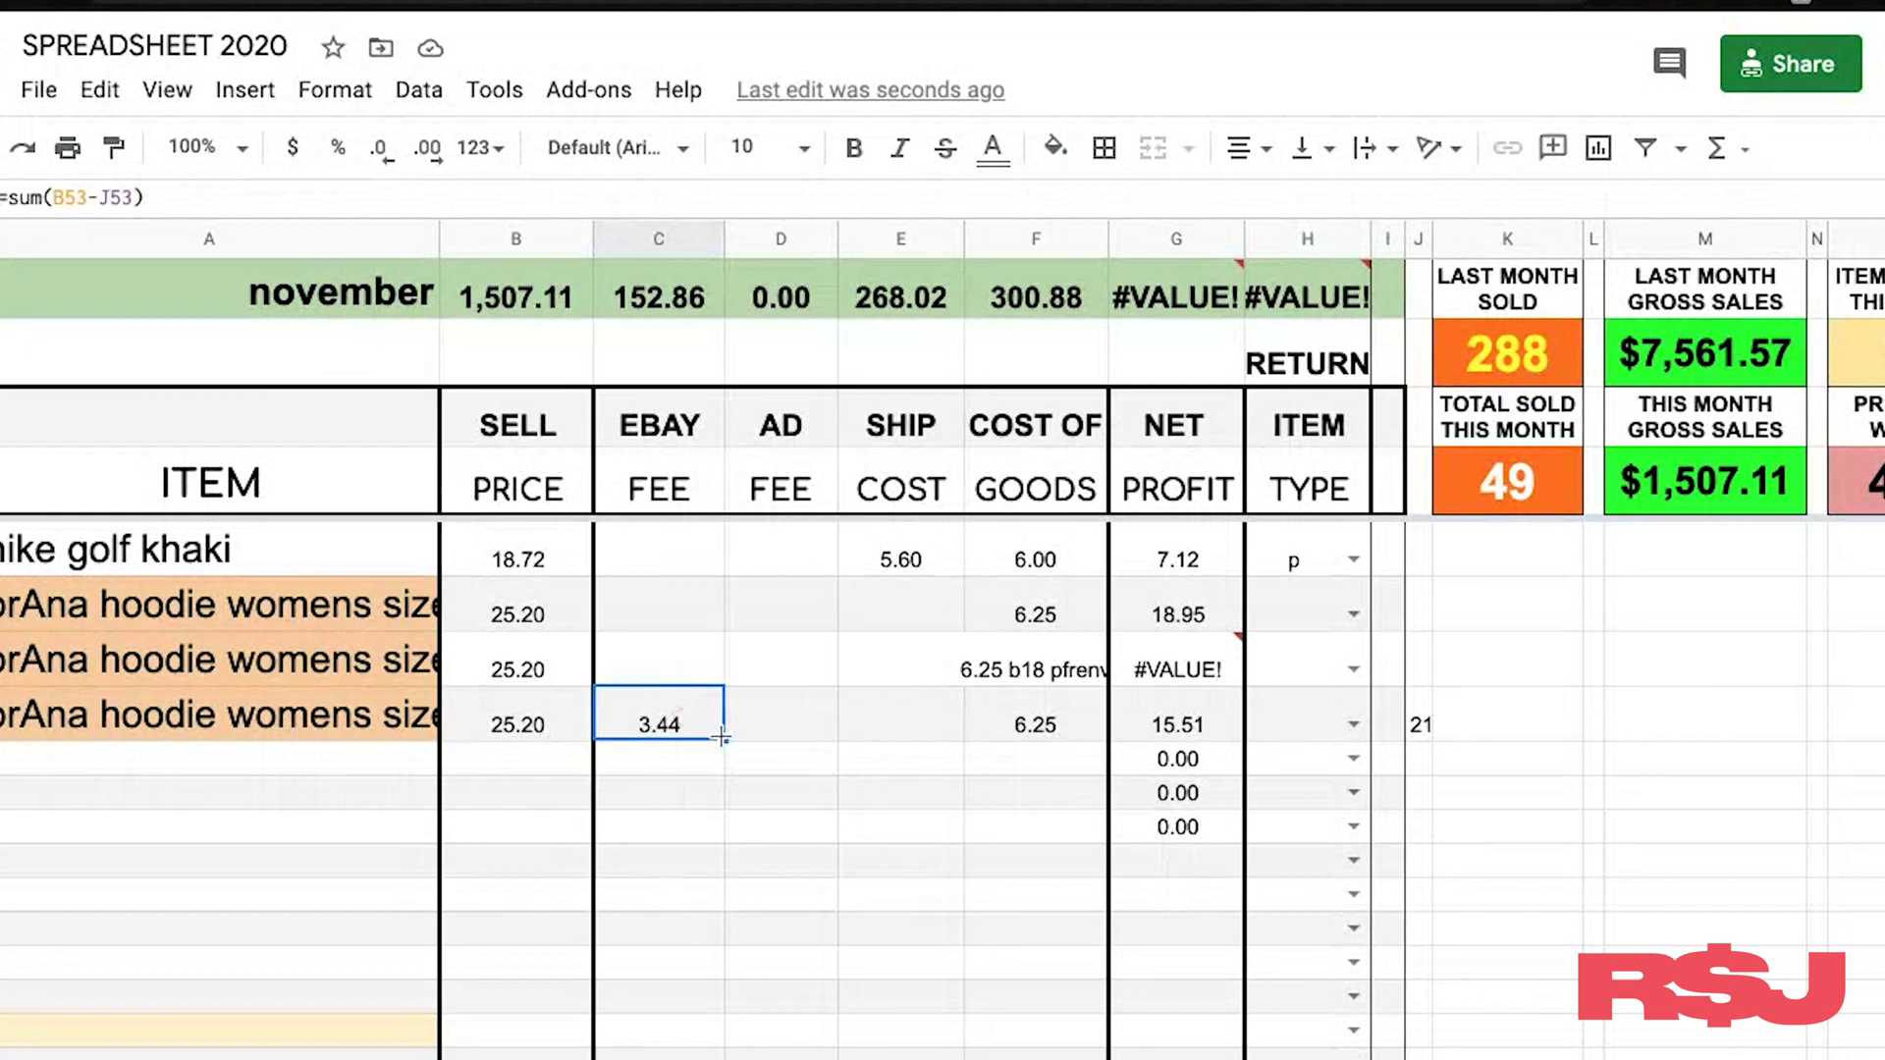
left_click_drag(722, 735, 687, 933)
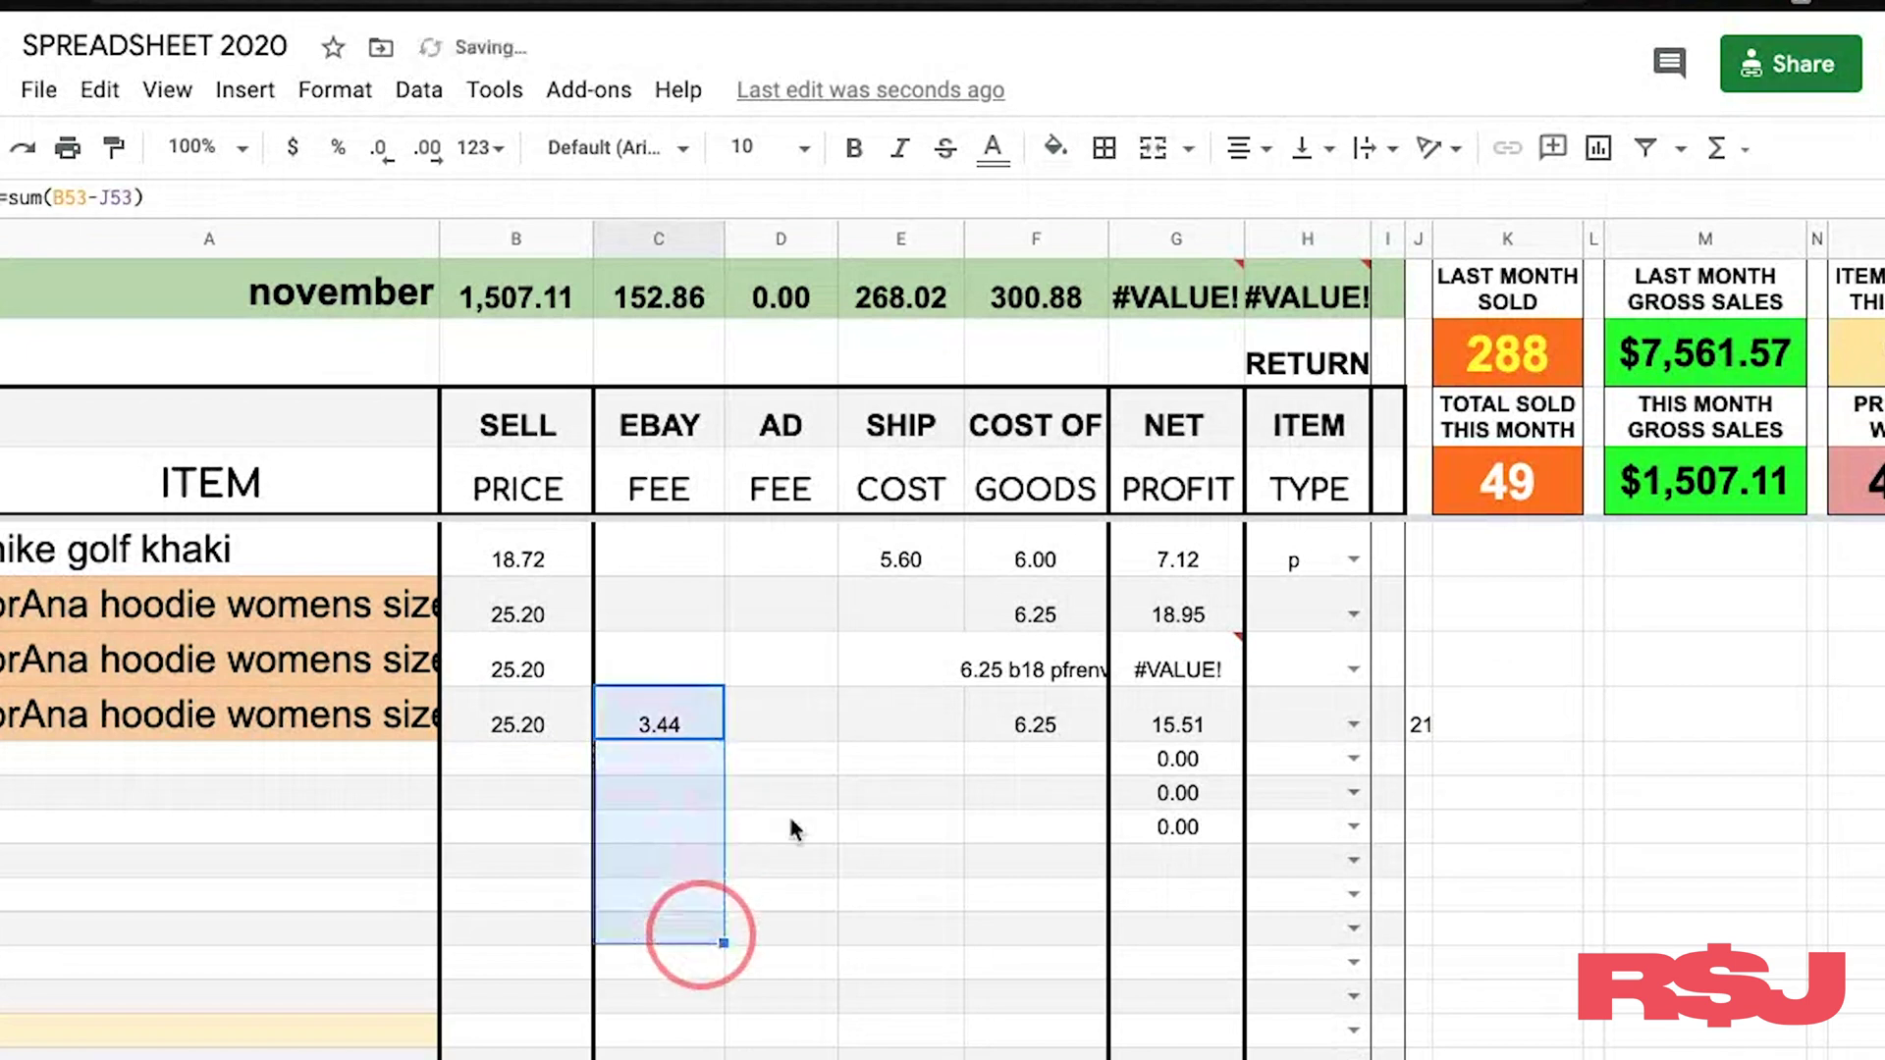
left_click(793, 830)
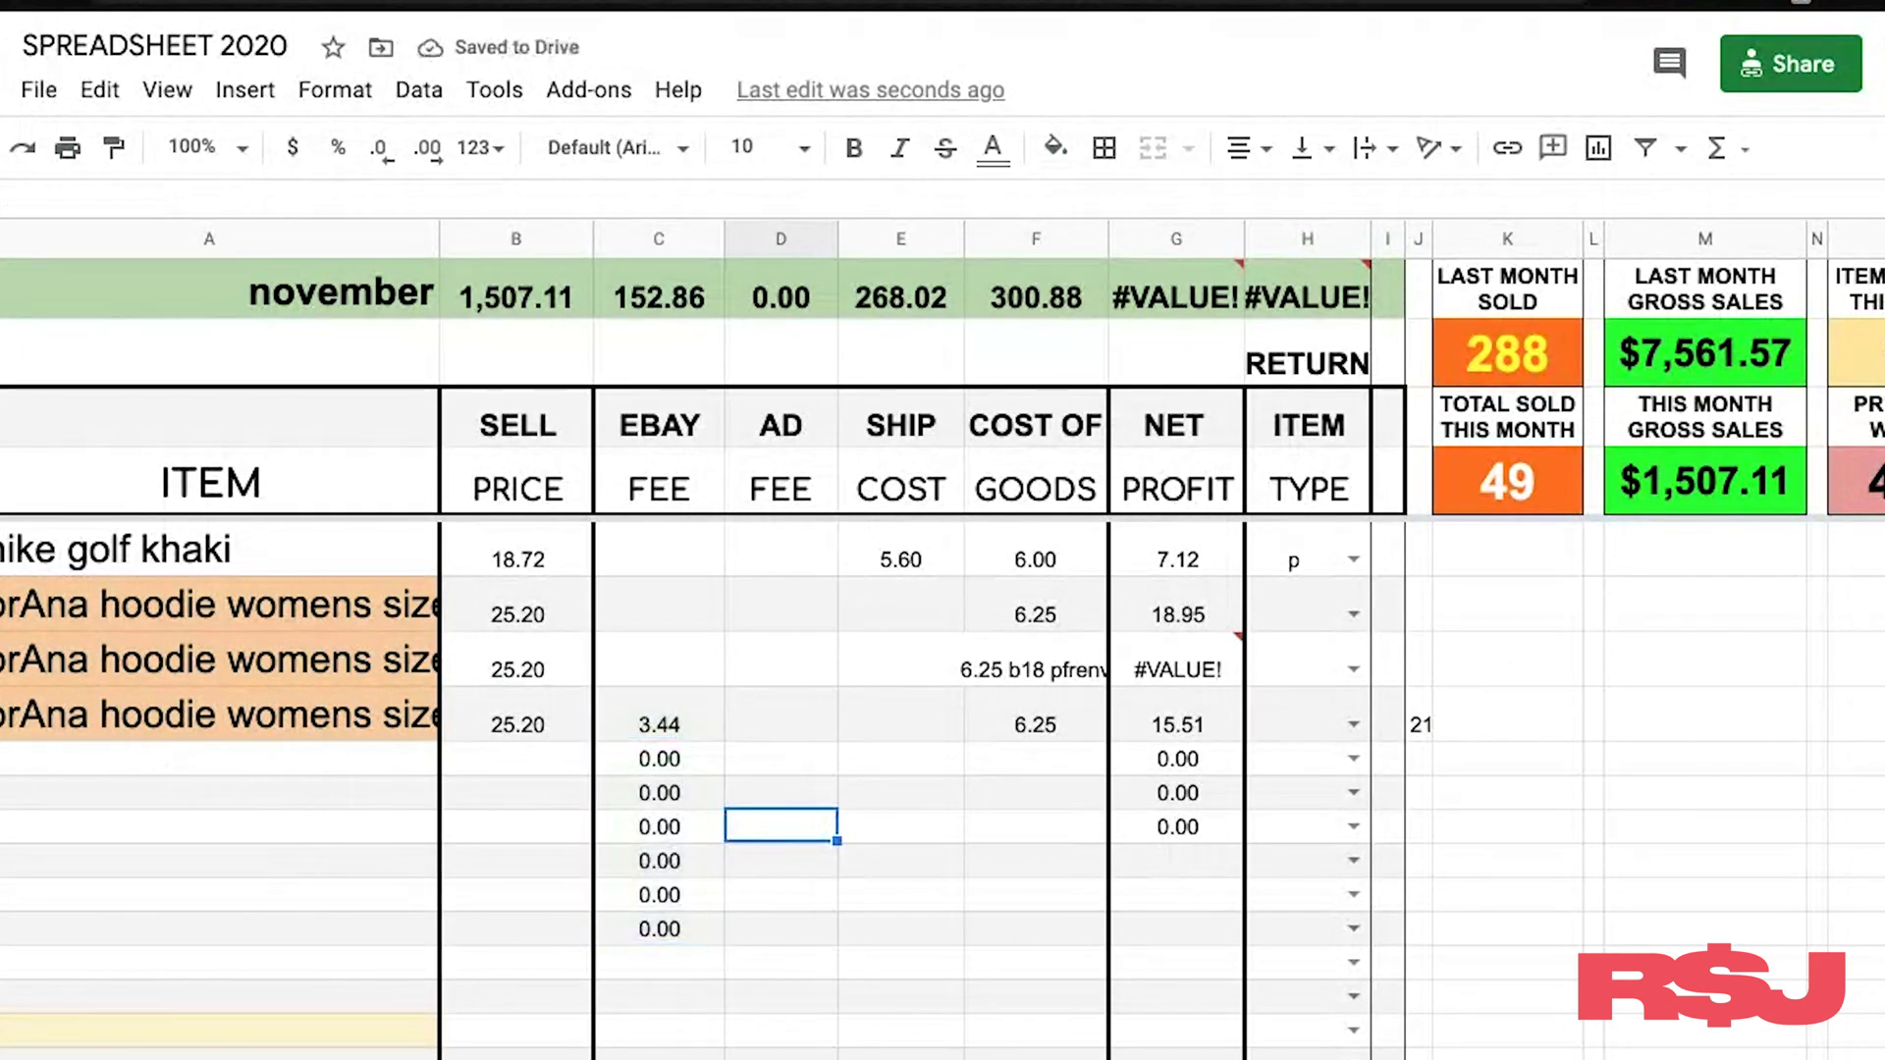
Step: Copy row 53 into row 54 to add a fourth prAna hoodie row with a 3.44 fee
left_click(2, 724)
key("ctrl+c")
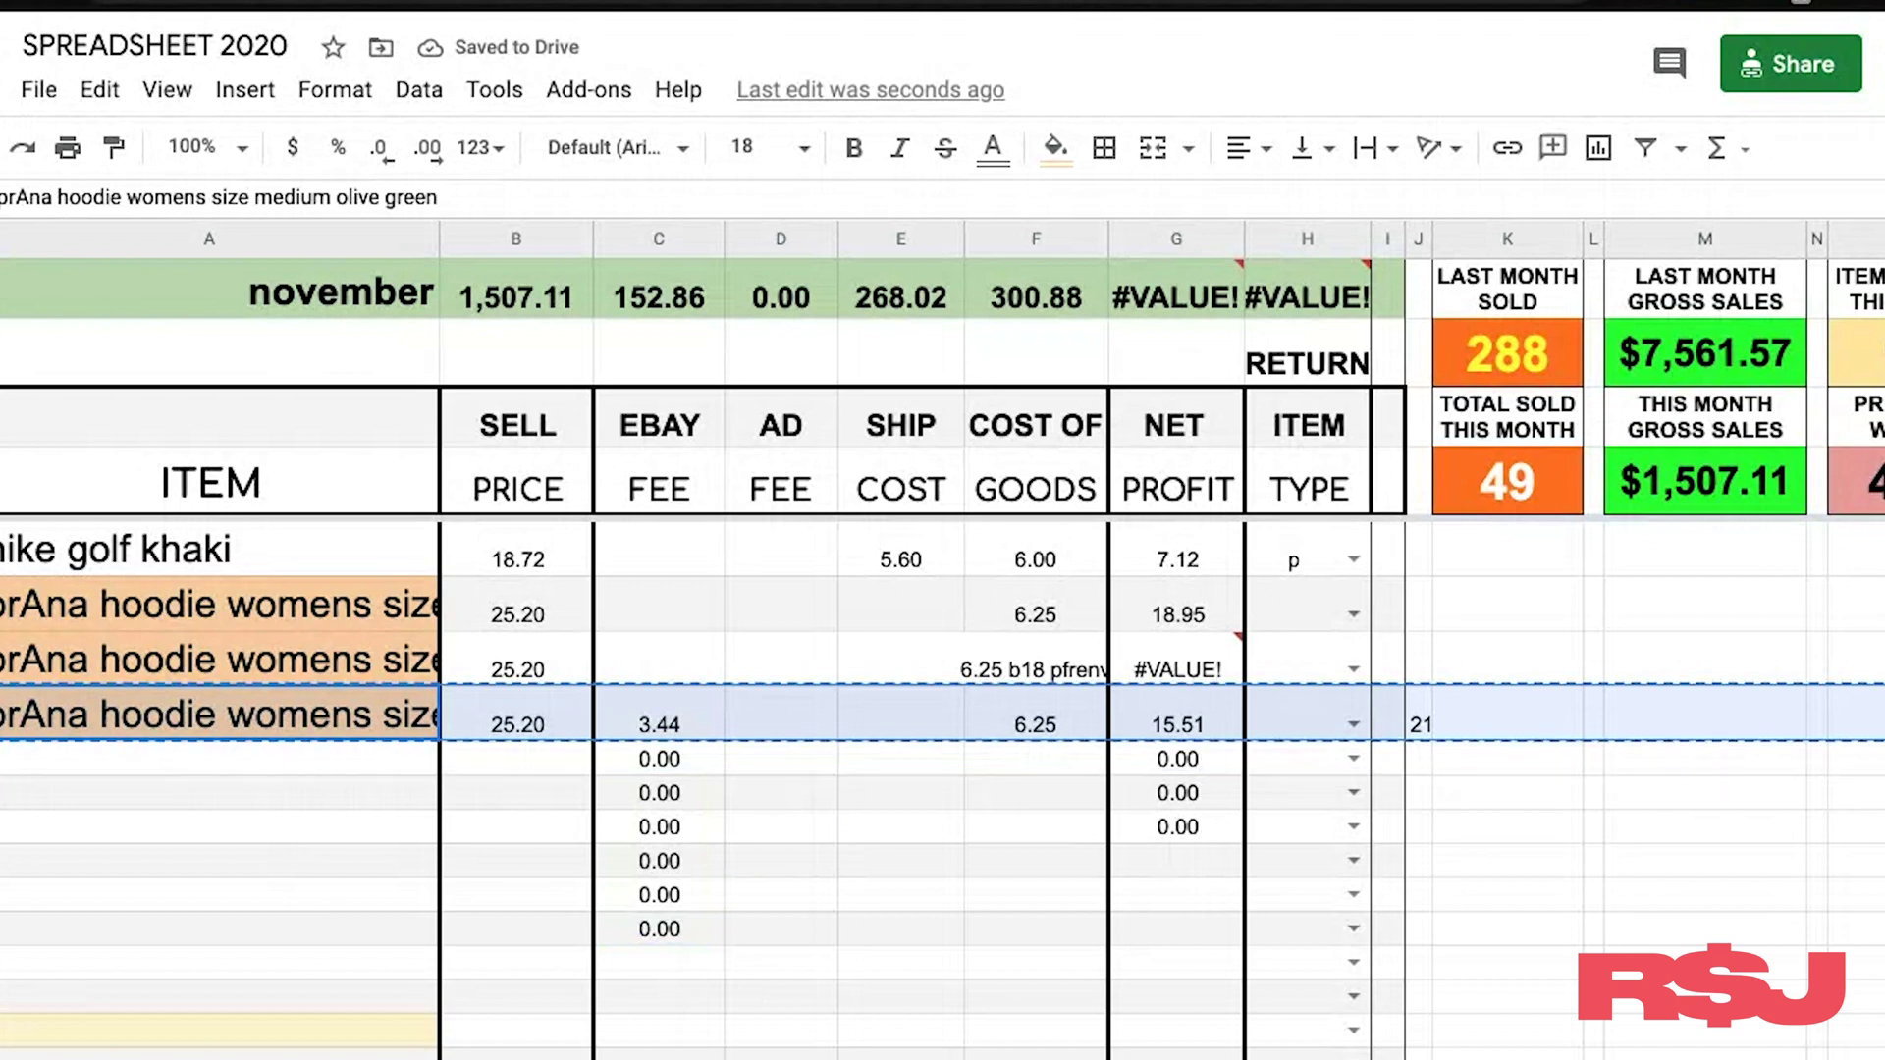
left_click(2, 758)
key("ctrl+v")
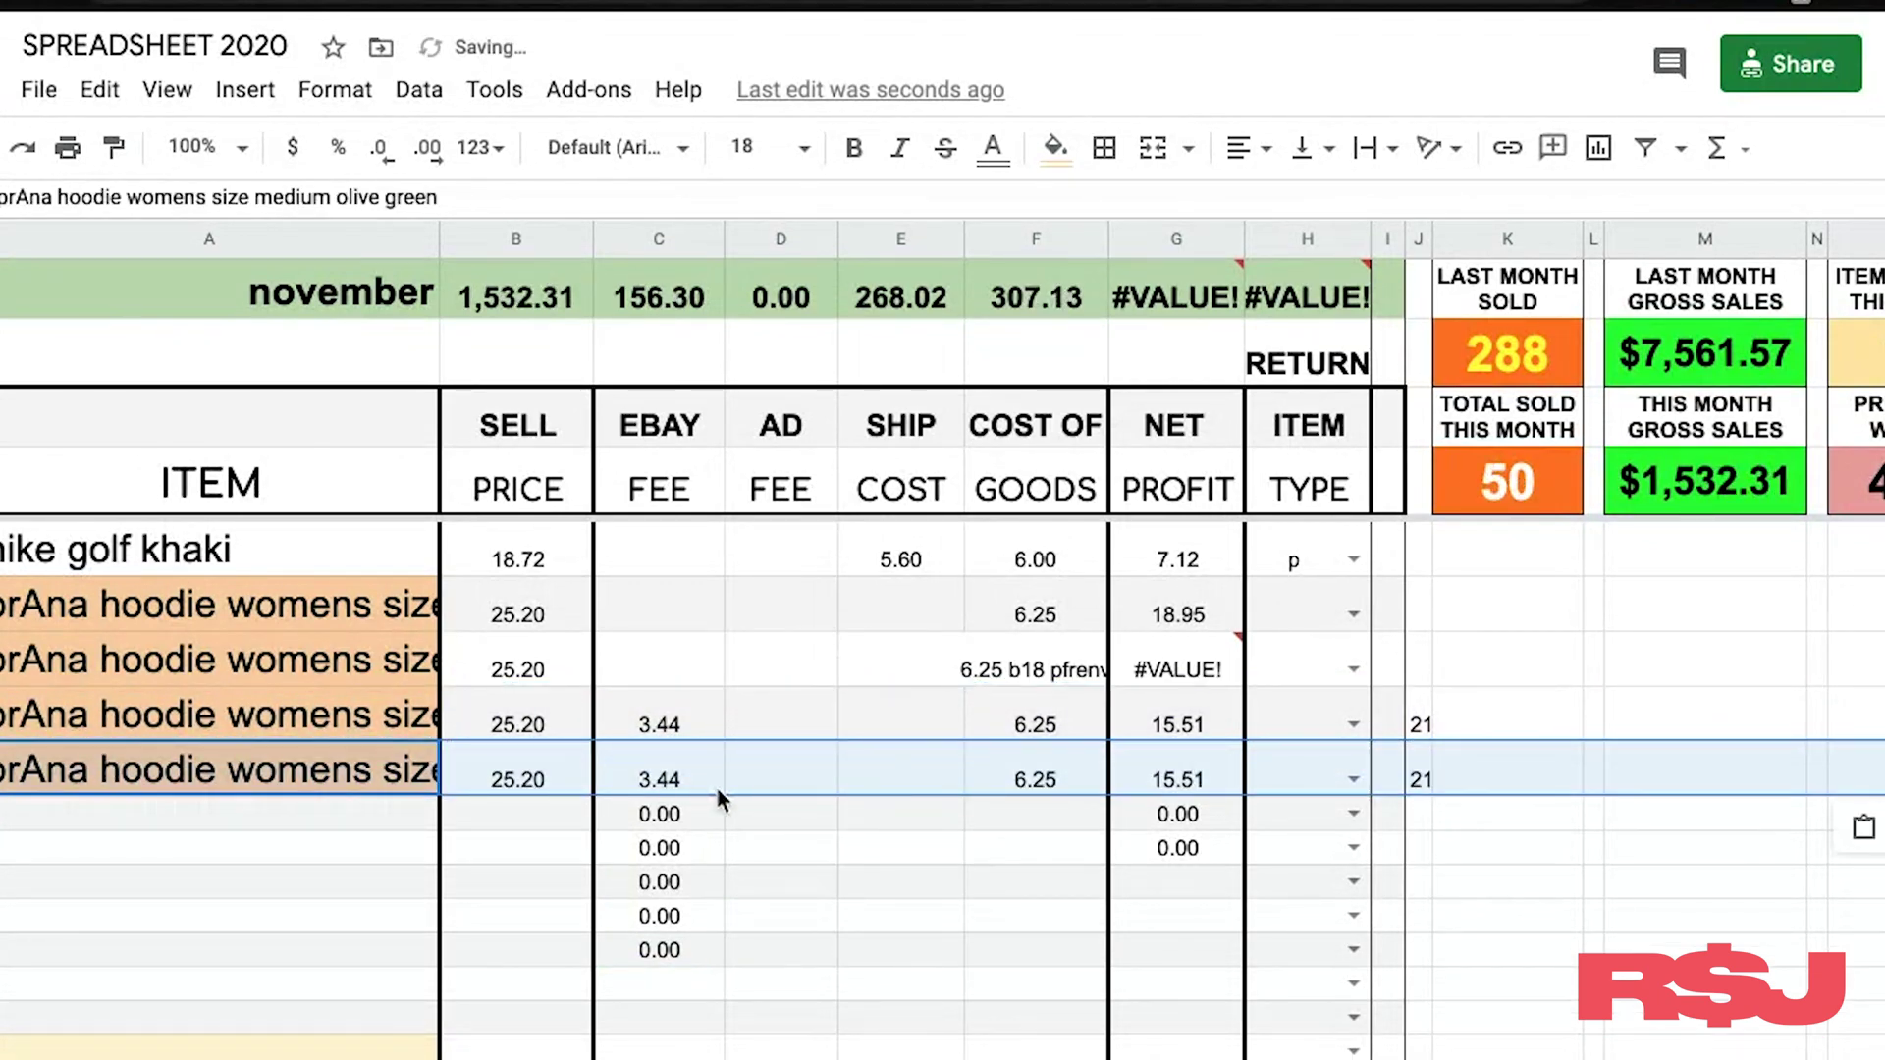
left_click(687, 783)
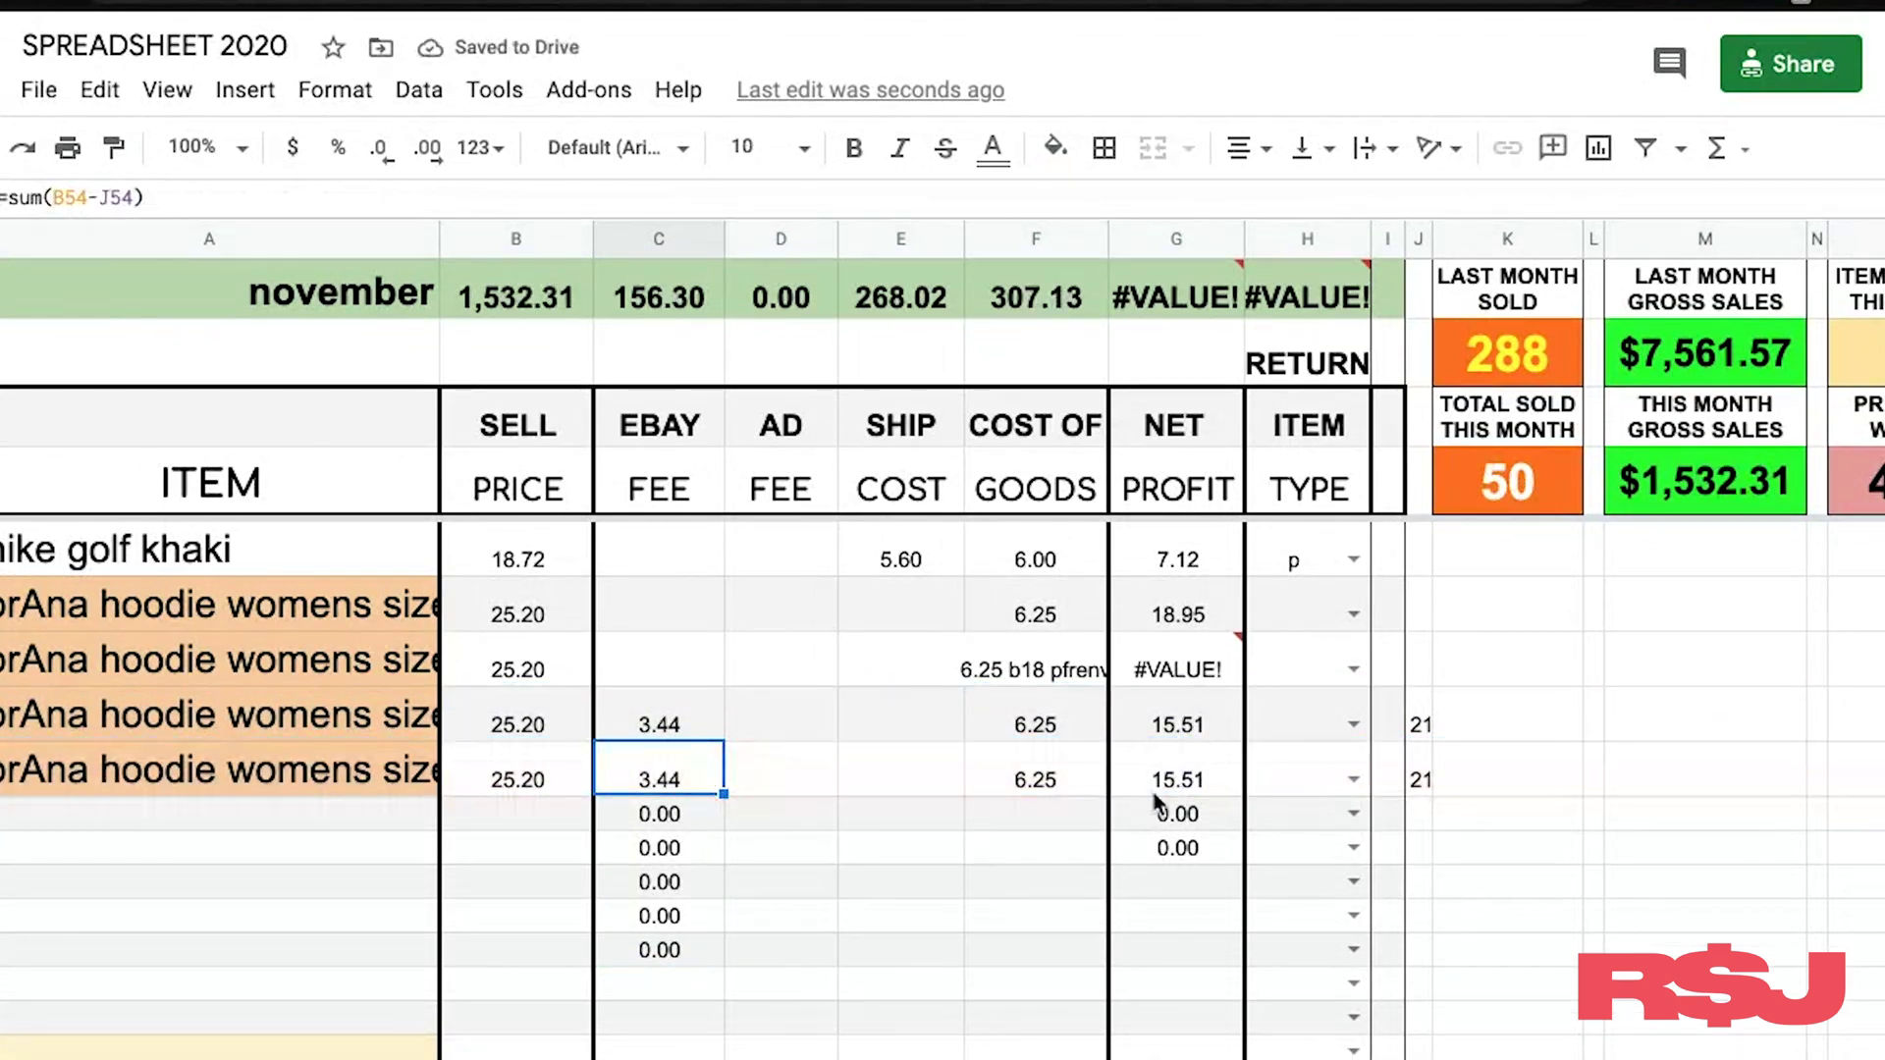